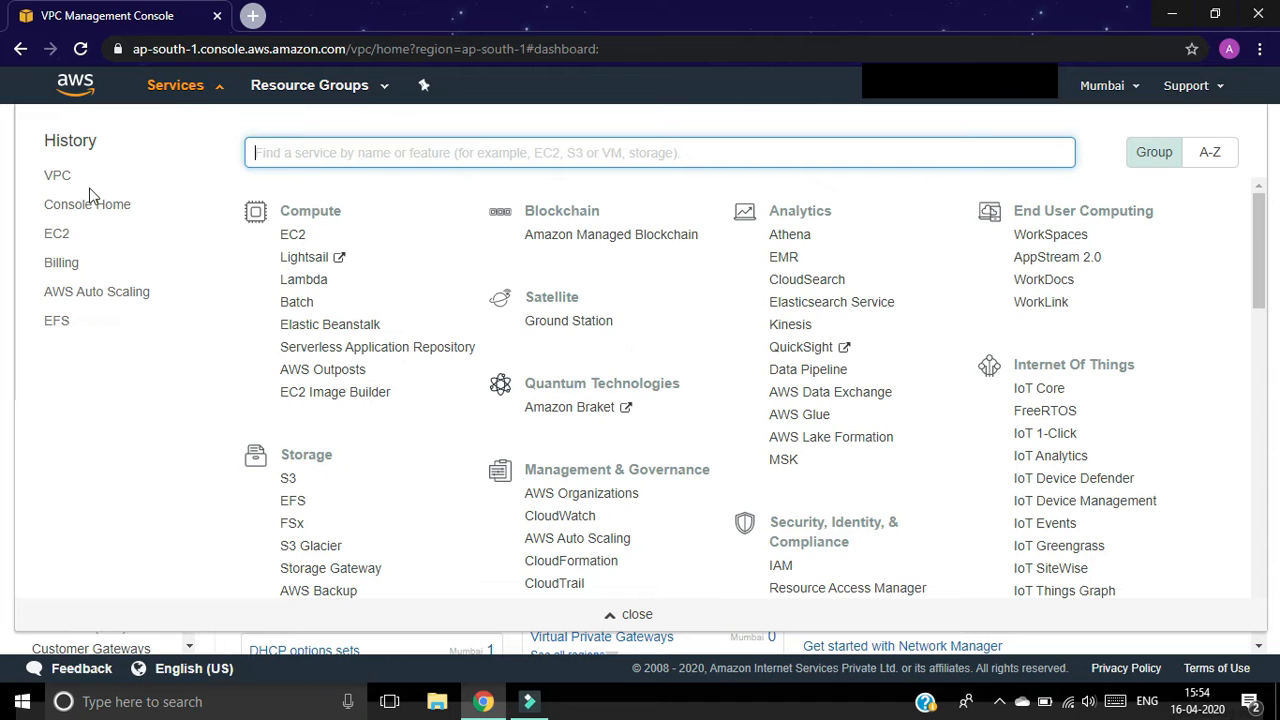
Step: Open the VPC service and create VPC 'vpc1' with IPv4 CIDR 10.0.0.0/16
click(192, 88)
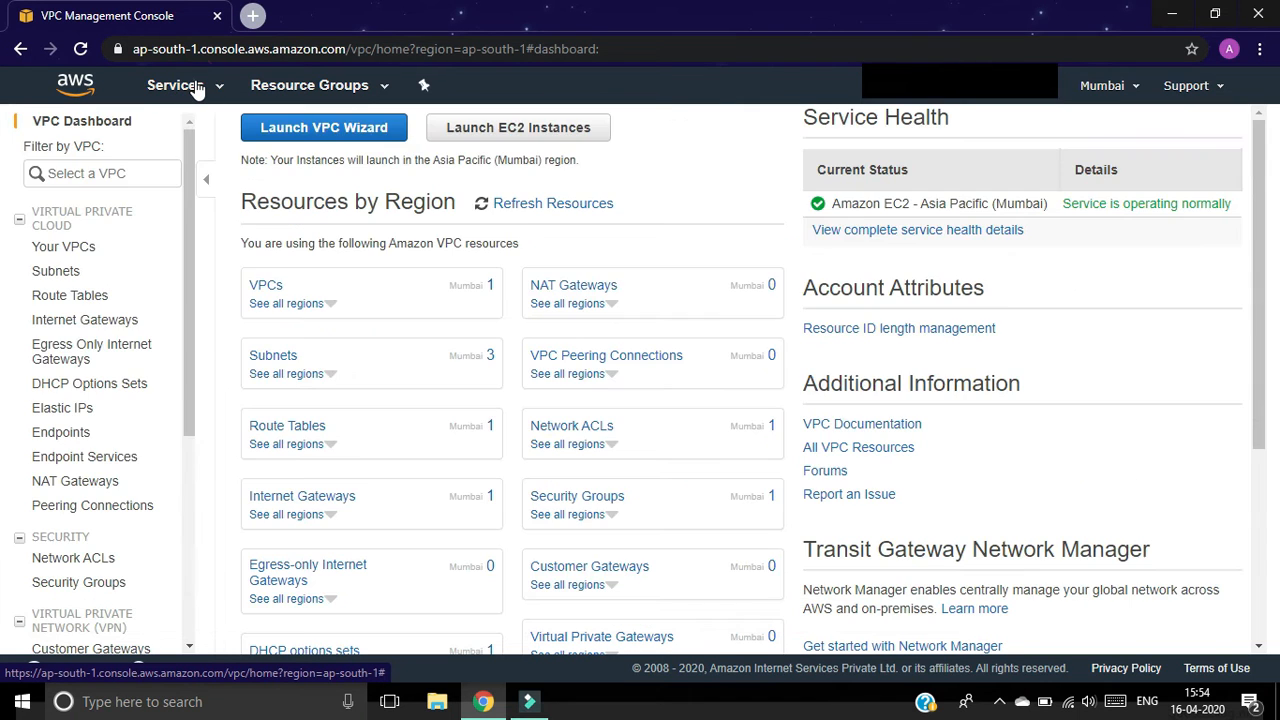
click(186, 90)
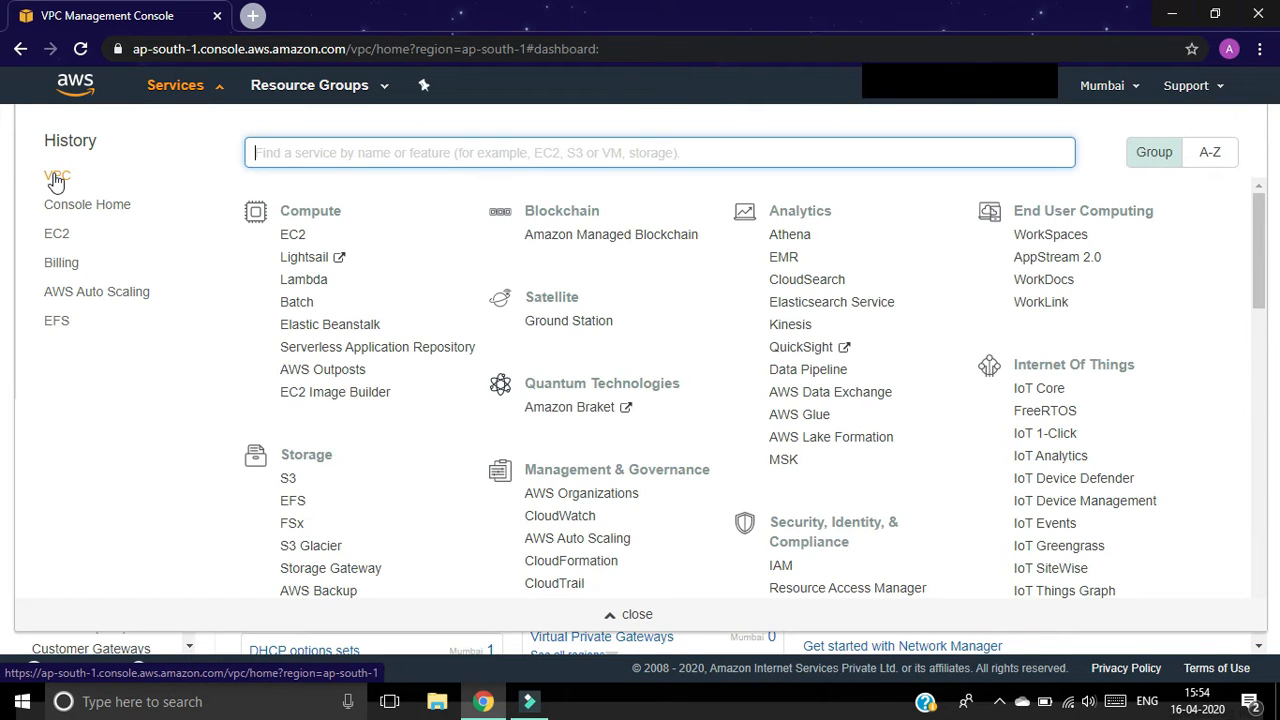
click(56, 178)
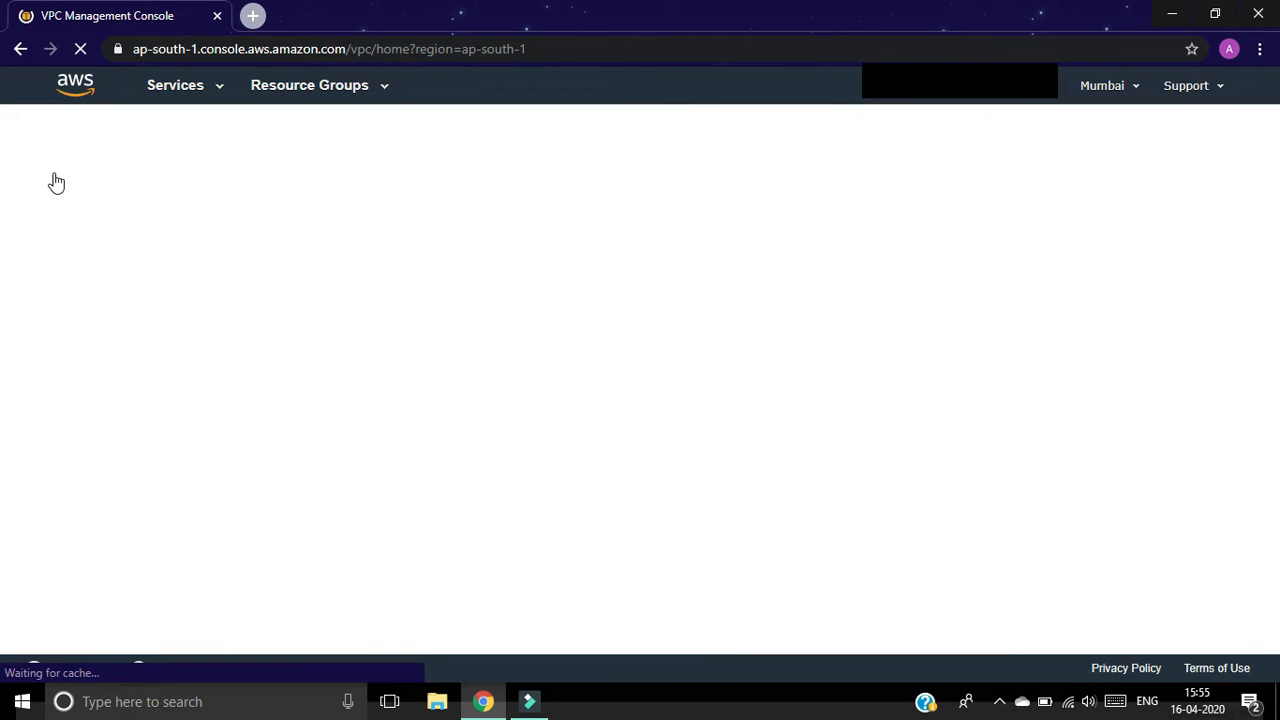
click(276, 140)
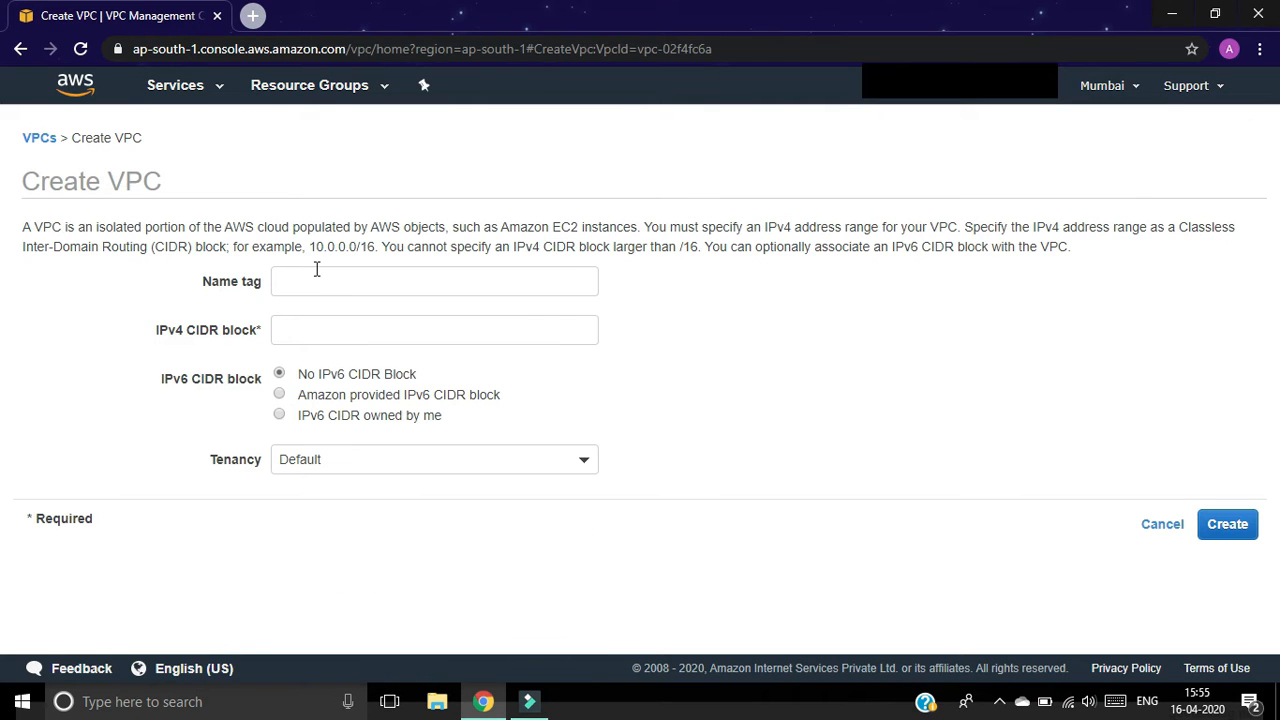
click(316, 281)
text(vpc1)
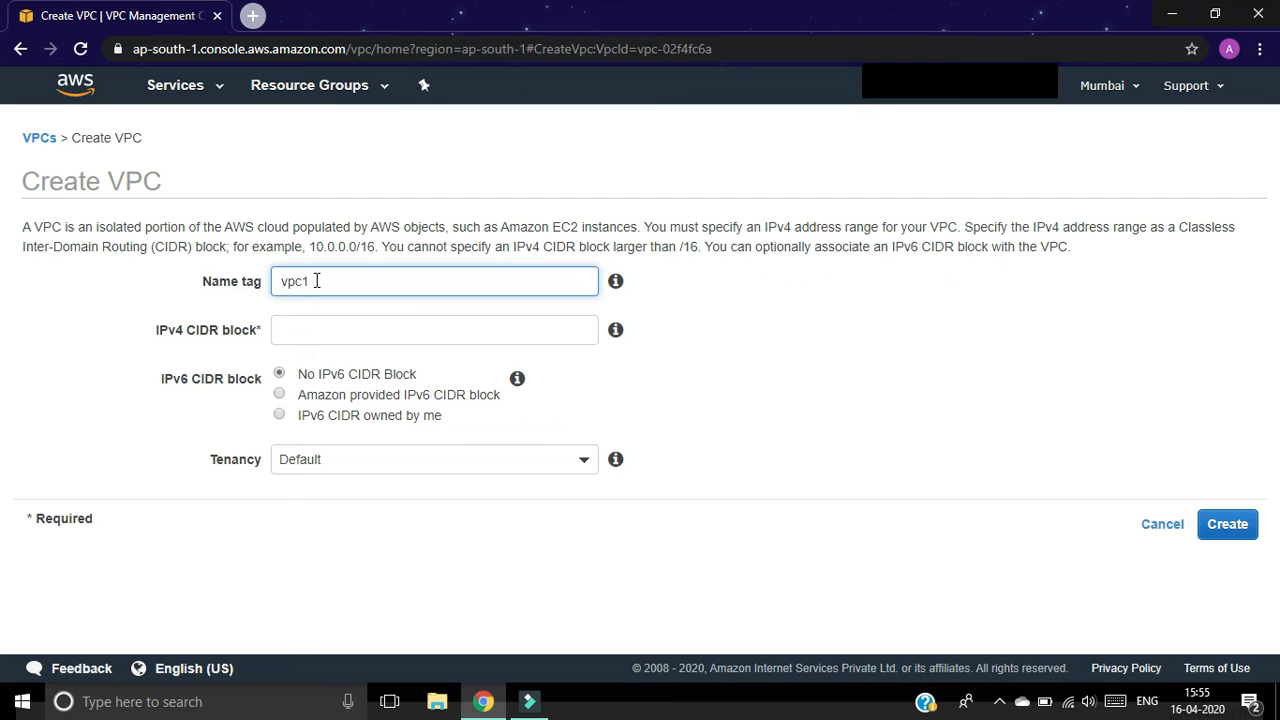
click(342, 332)
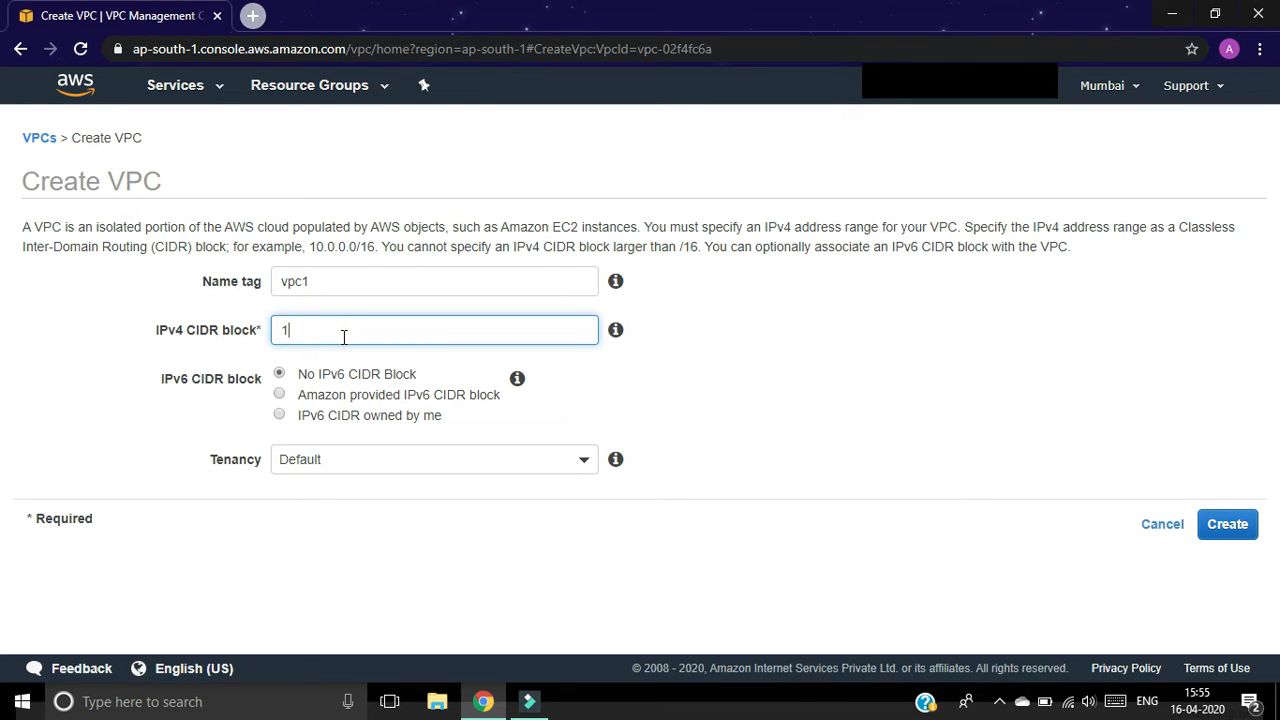
text(10.0.0.0/16)
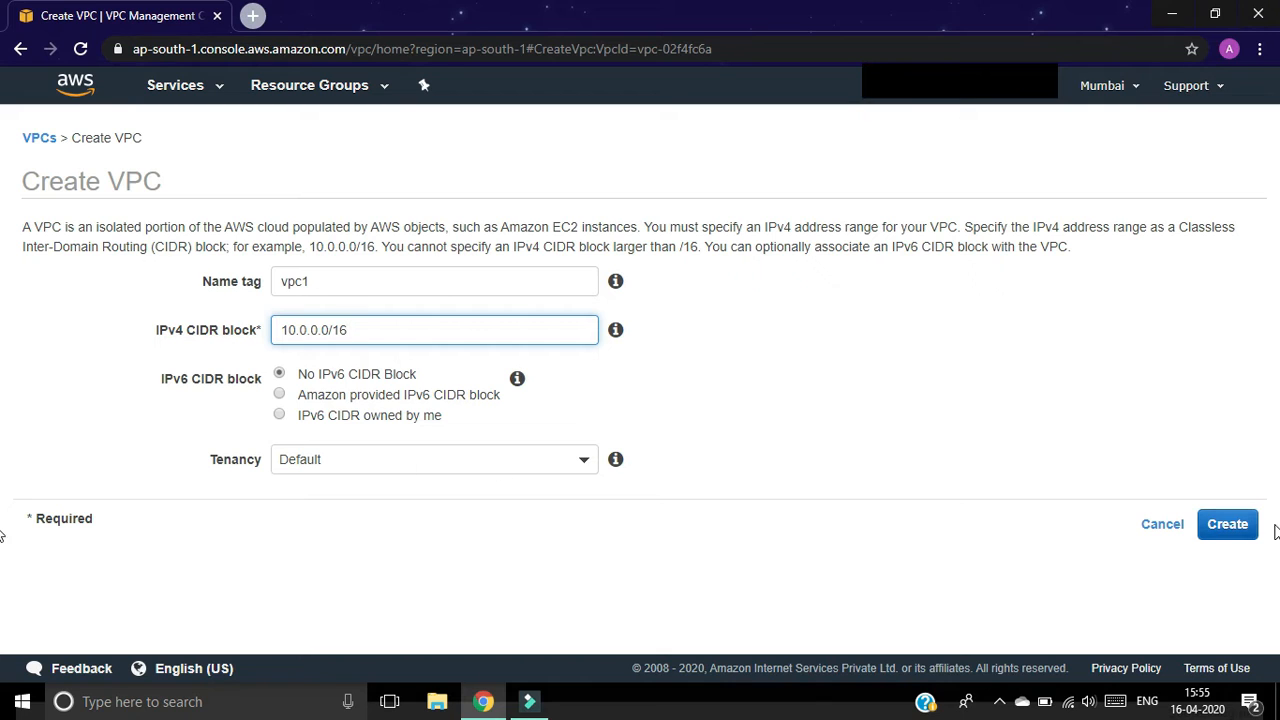
click(1232, 530)
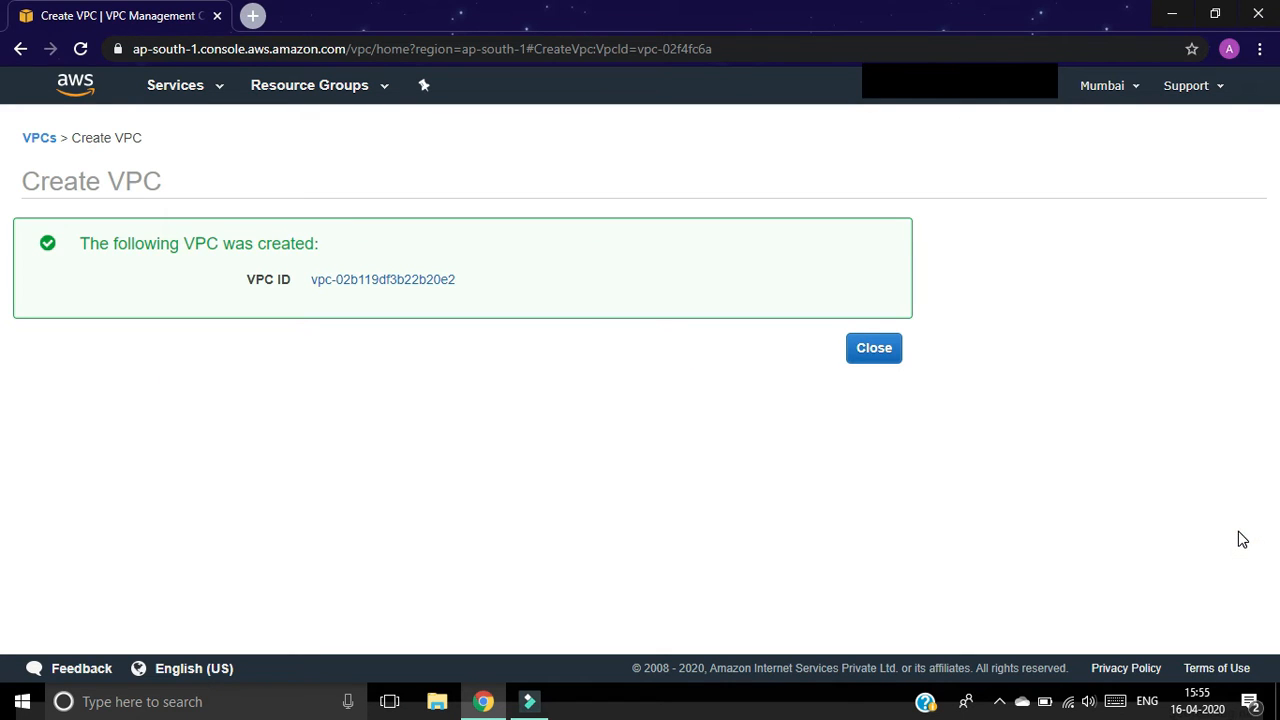
click(891, 358)
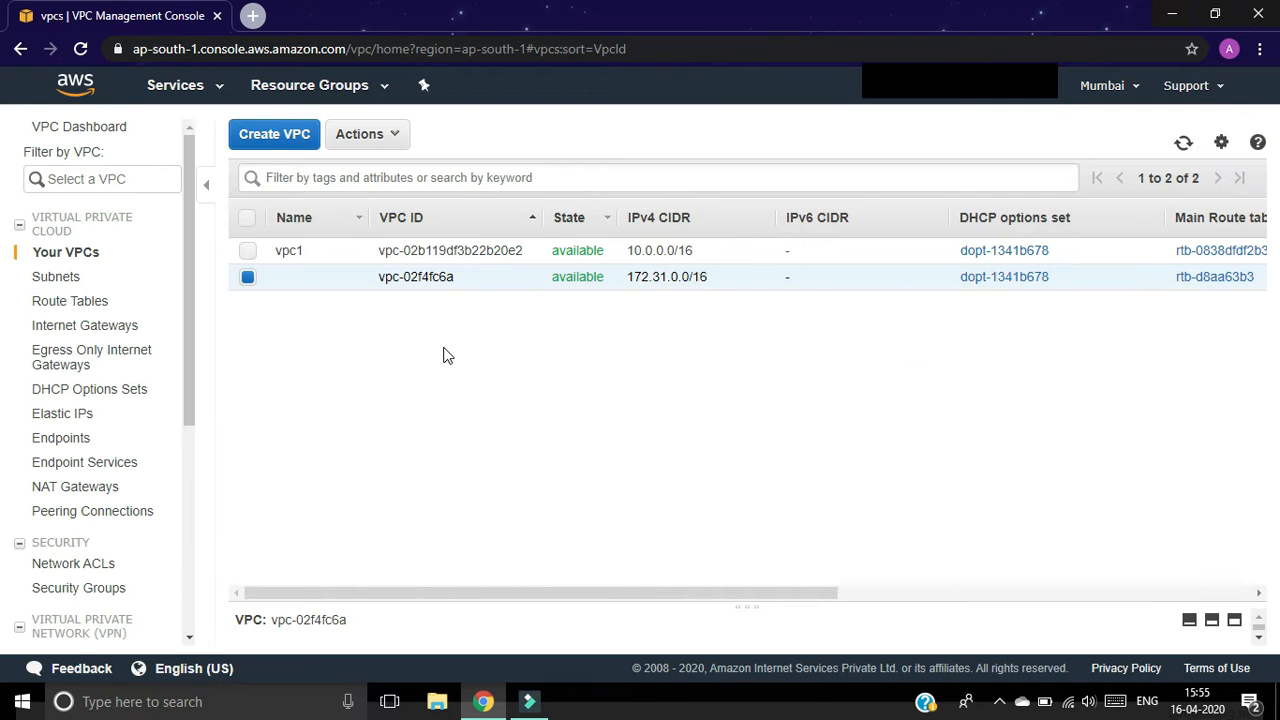
Step: Create VPC 'vpc2' with IPv4 CIDR 192.168.0.0/16 and return to the VPC list
click(270, 140)
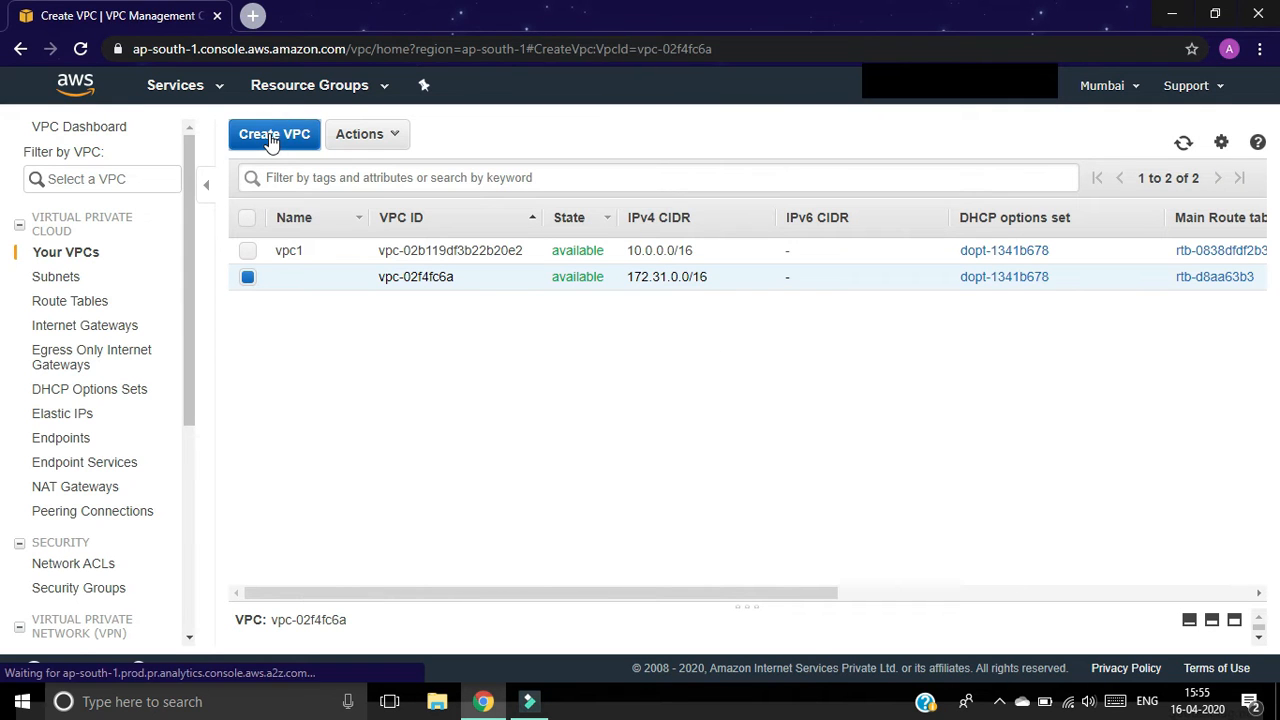
click(420, 282)
text(vpc2)
click(405, 330)
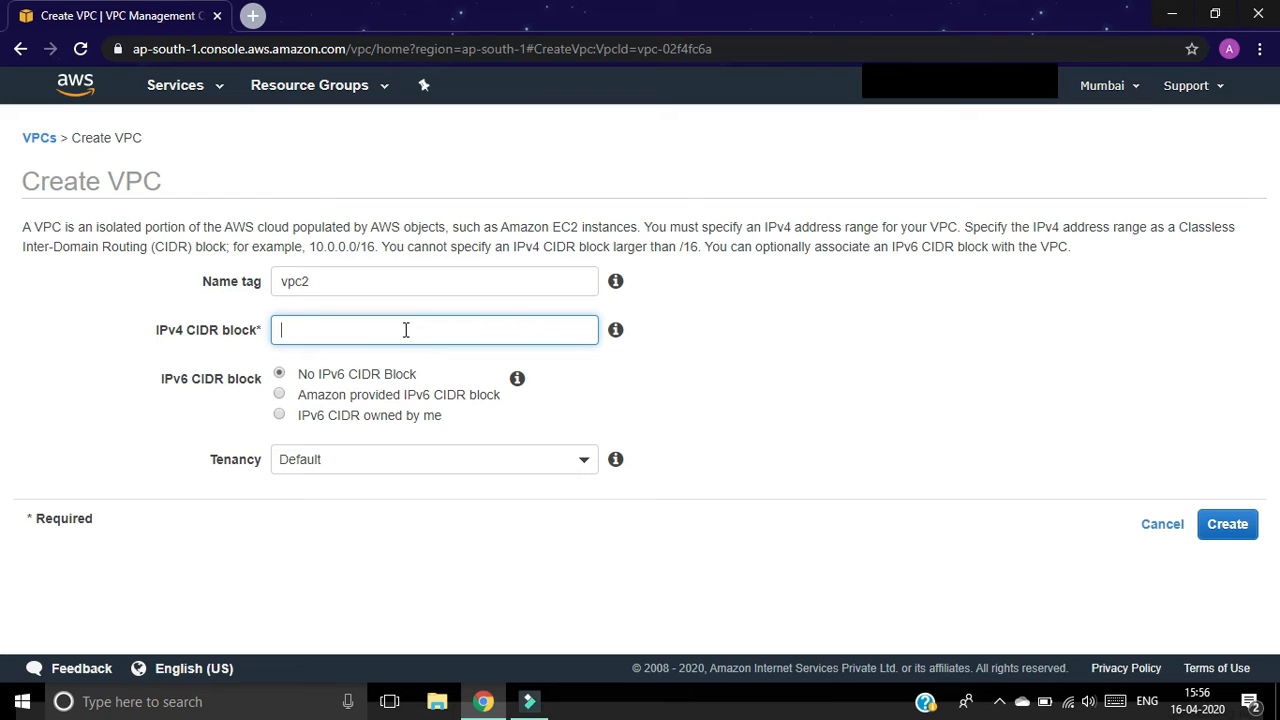
text(192.168.0.0/16)
click(1238, 524)
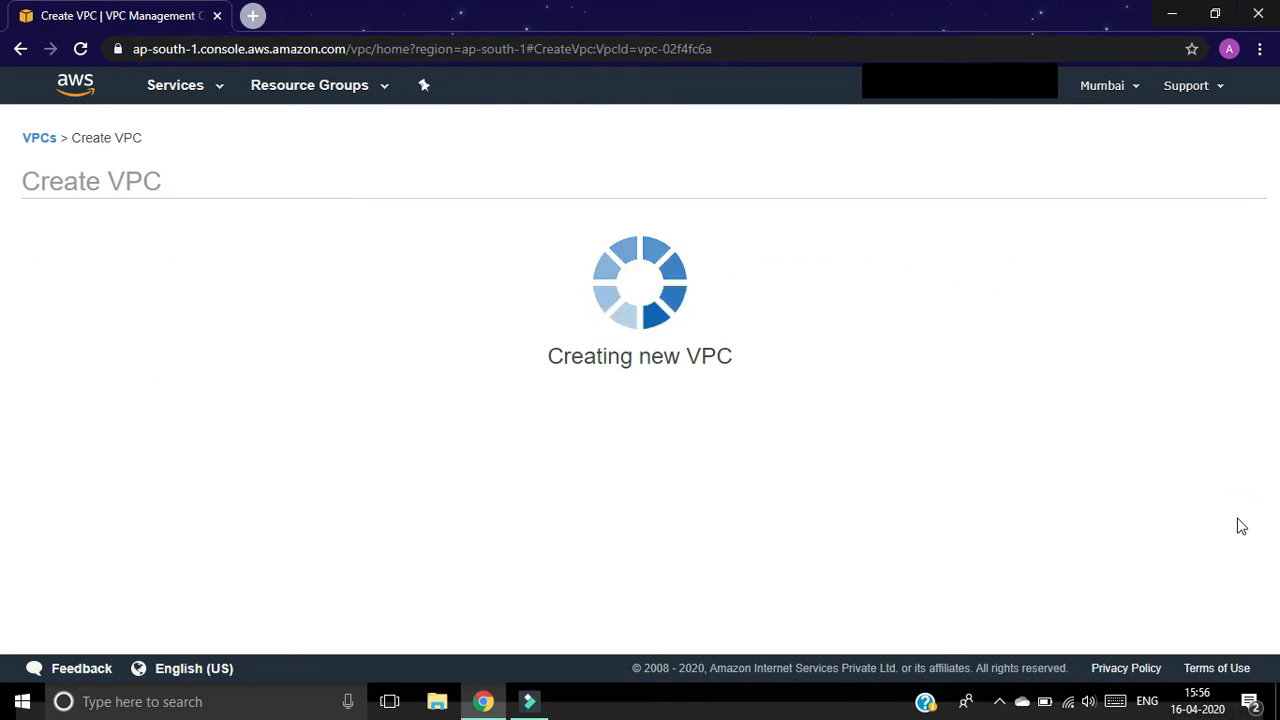
click(853, 356)
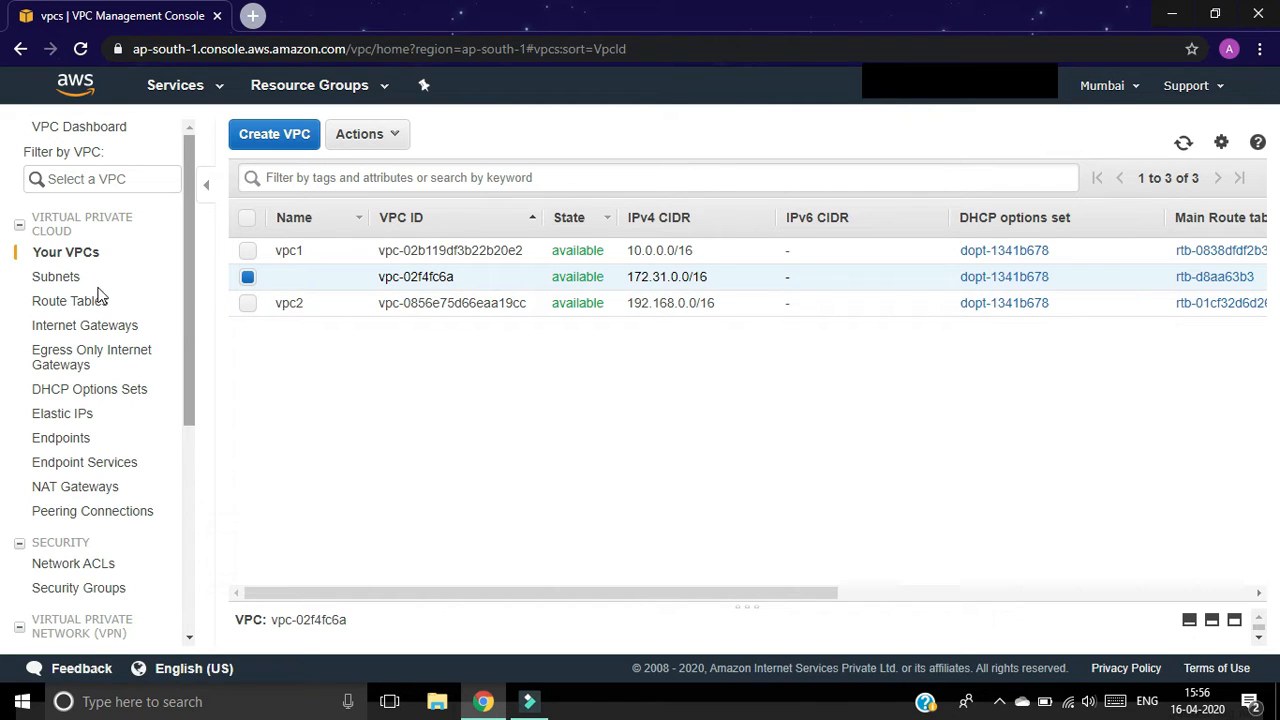
Step: Create subnet 'subnet1' in vpc1, zone ap-south-1a, with CIDR 10.0.0.0/24
click(51, 280)
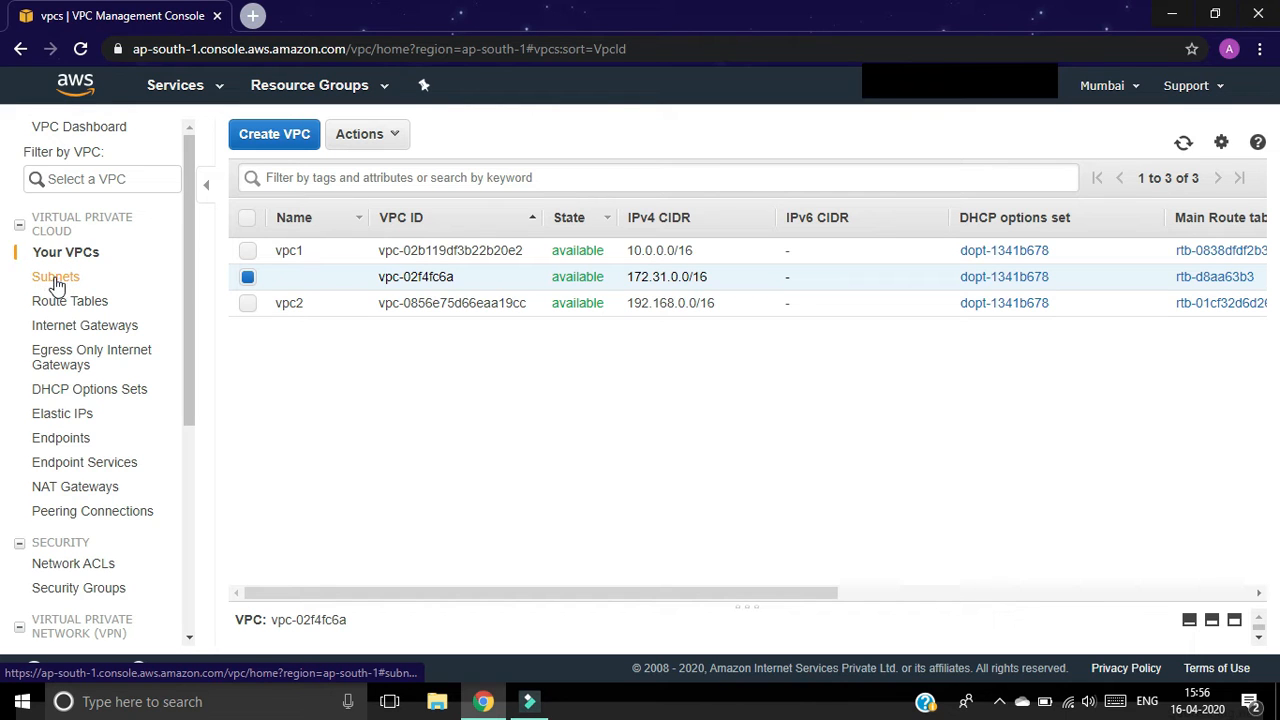
click(64, 280)
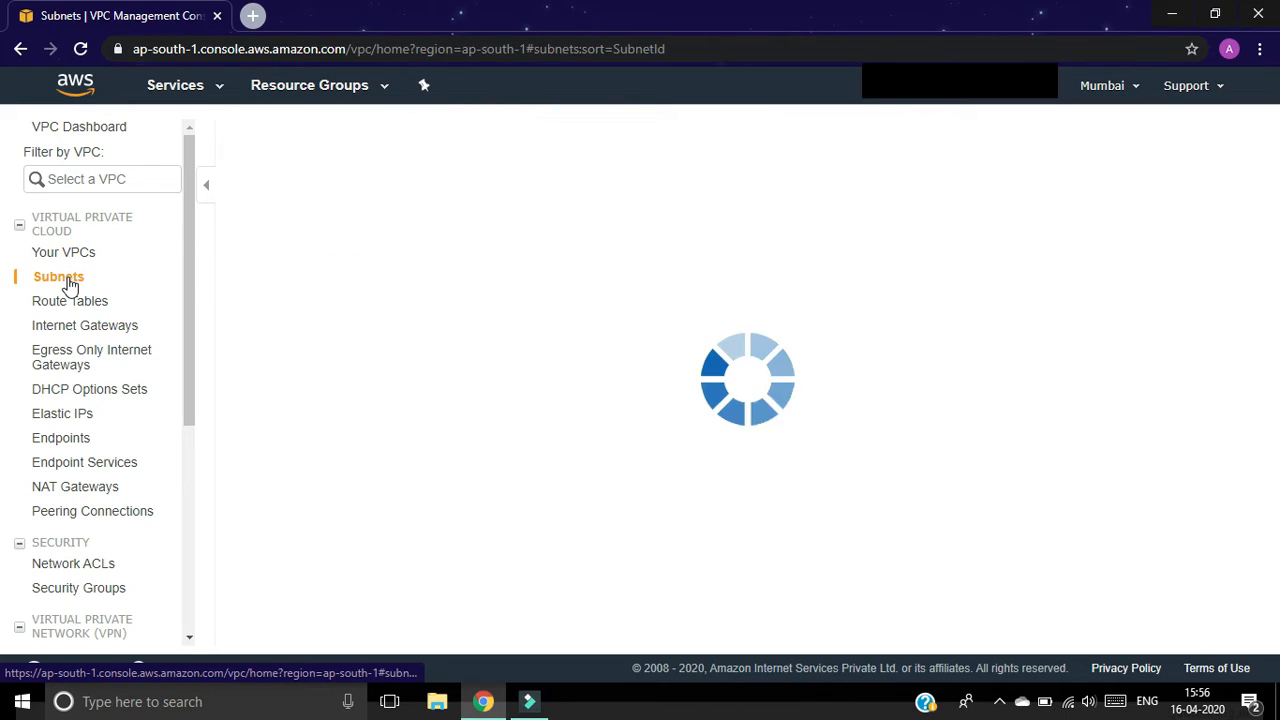
text(ubnet1)
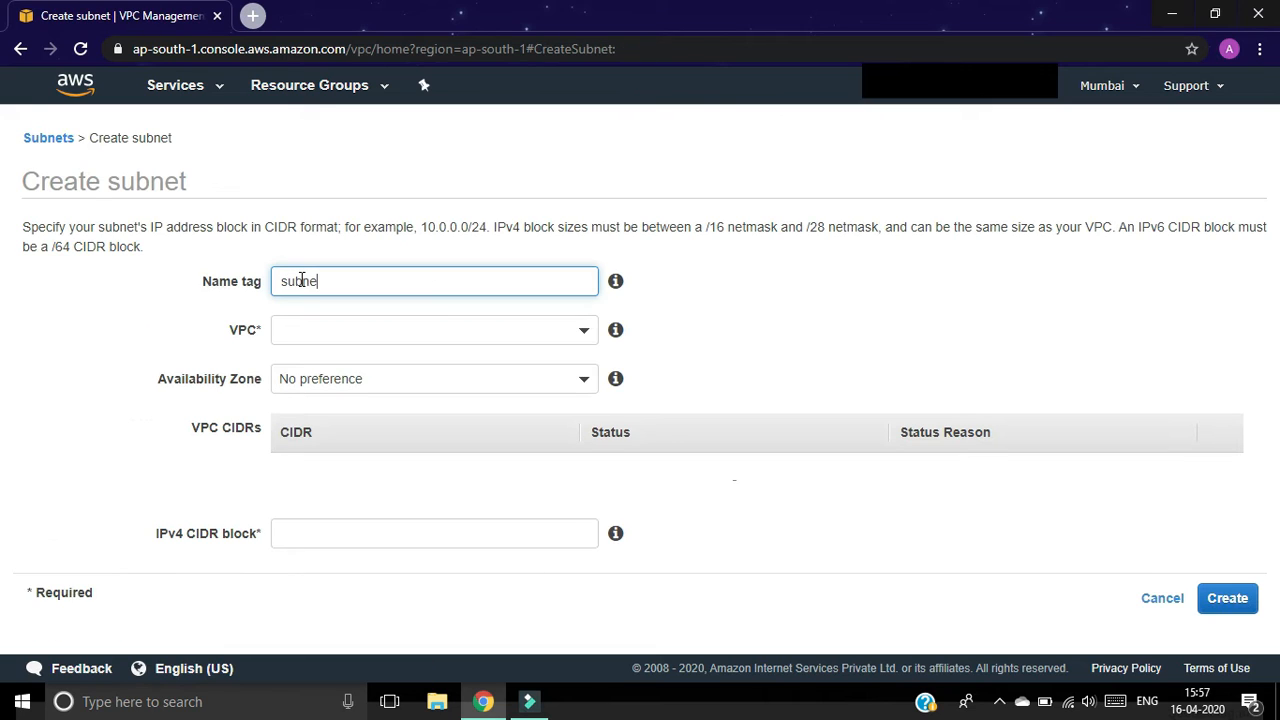
click(310, 328)
click(372, 462)
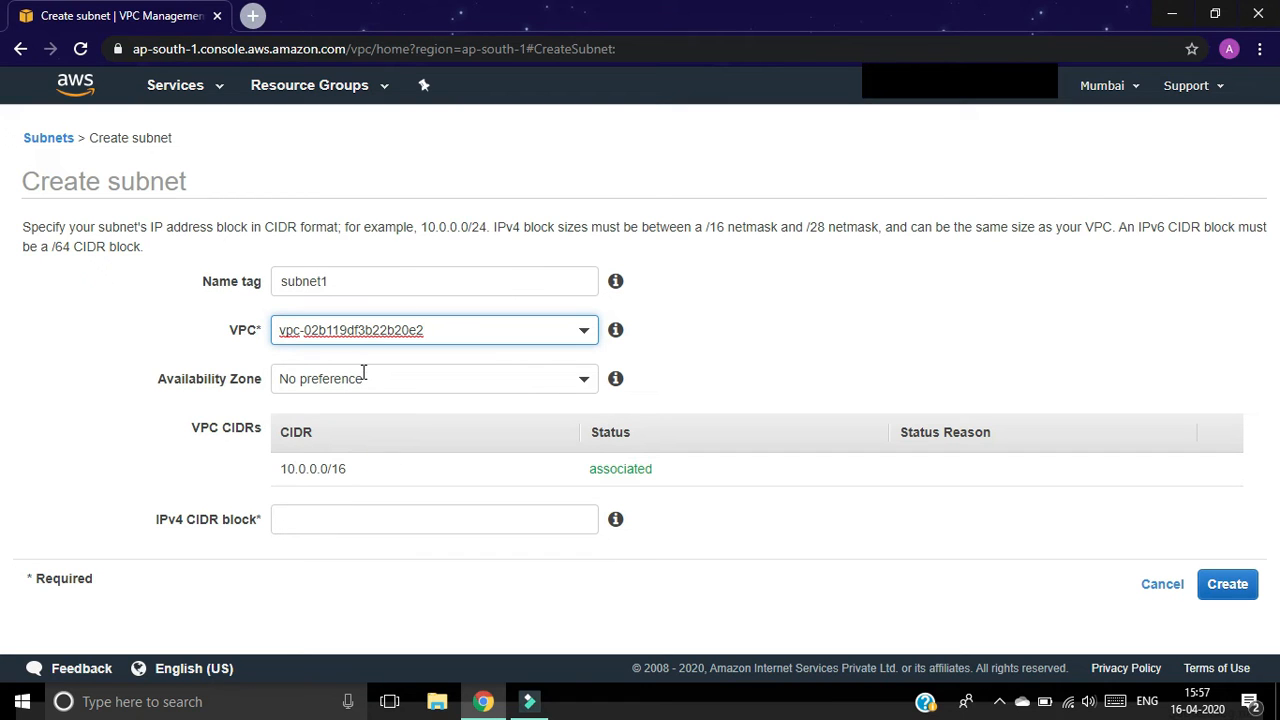
click(363, 381)
click(368, 508)
click(361, 520)
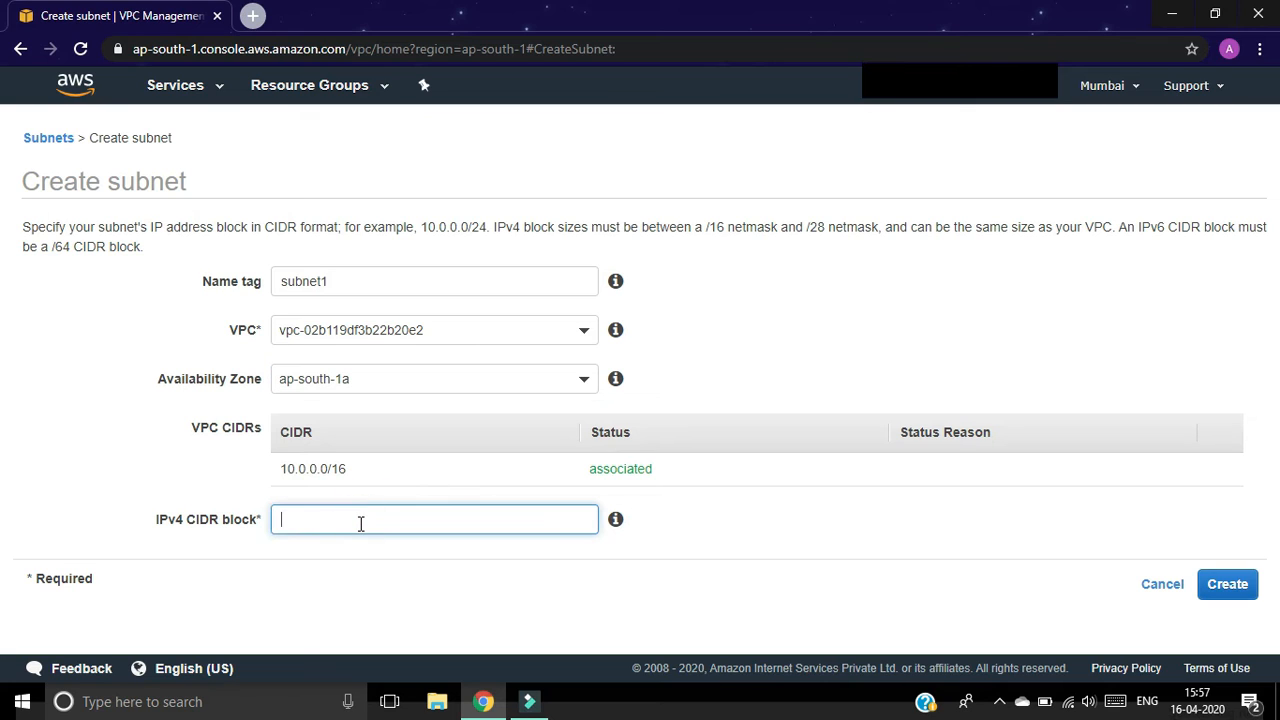
text(10.0.0.0/24)
click(1236, 584)
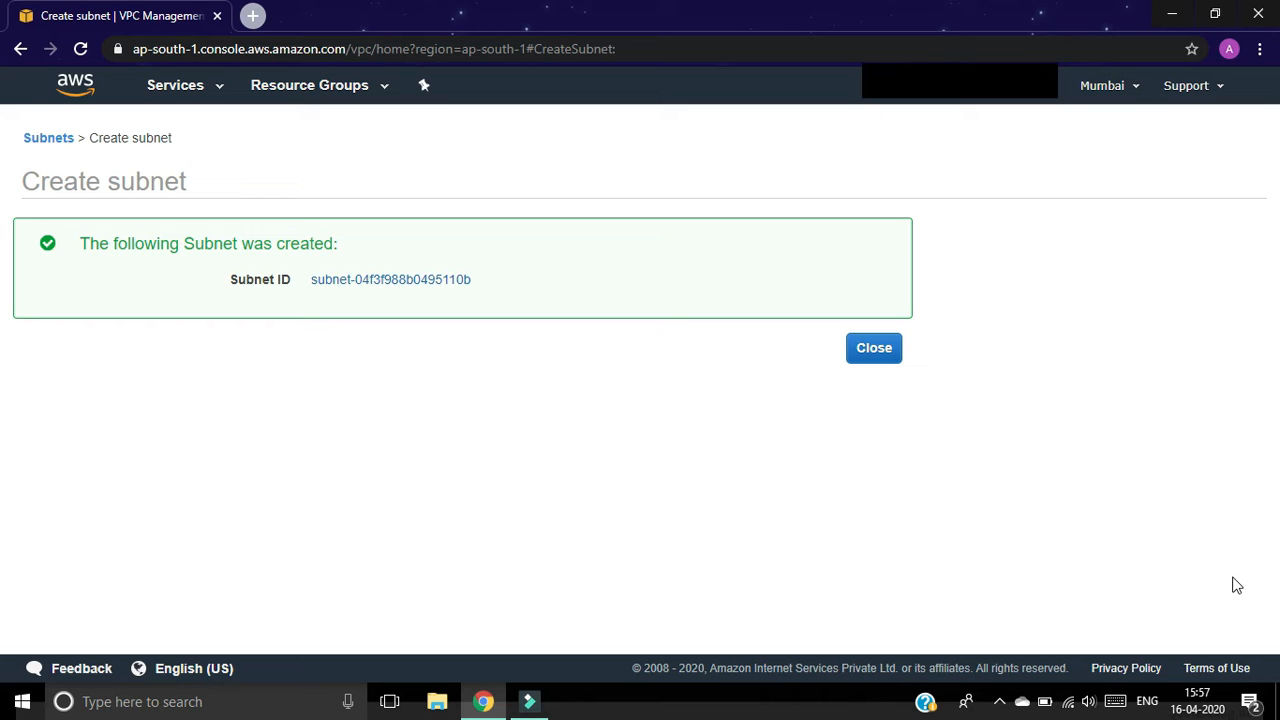
click(864, 348)
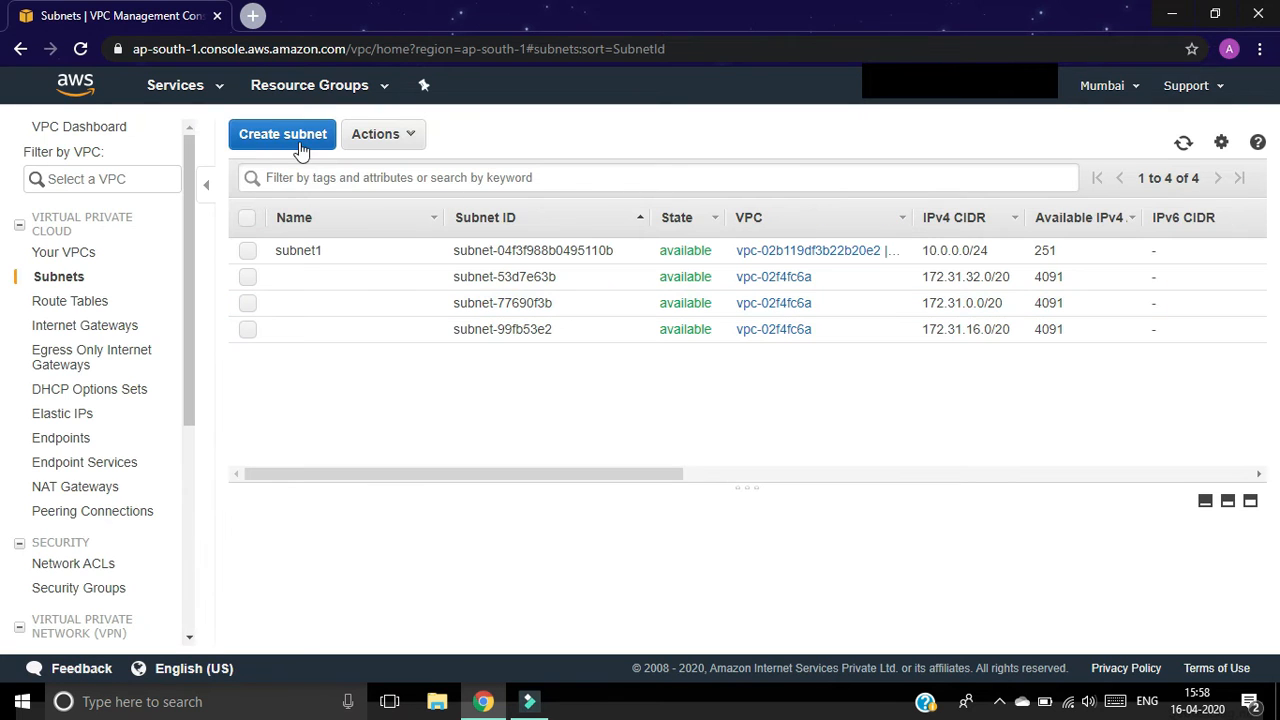
Step: Create subnet 'subnet2' in vpc2, zone ap-south-1b, with CIDR 192.168.0.0/24
click(292, 136)
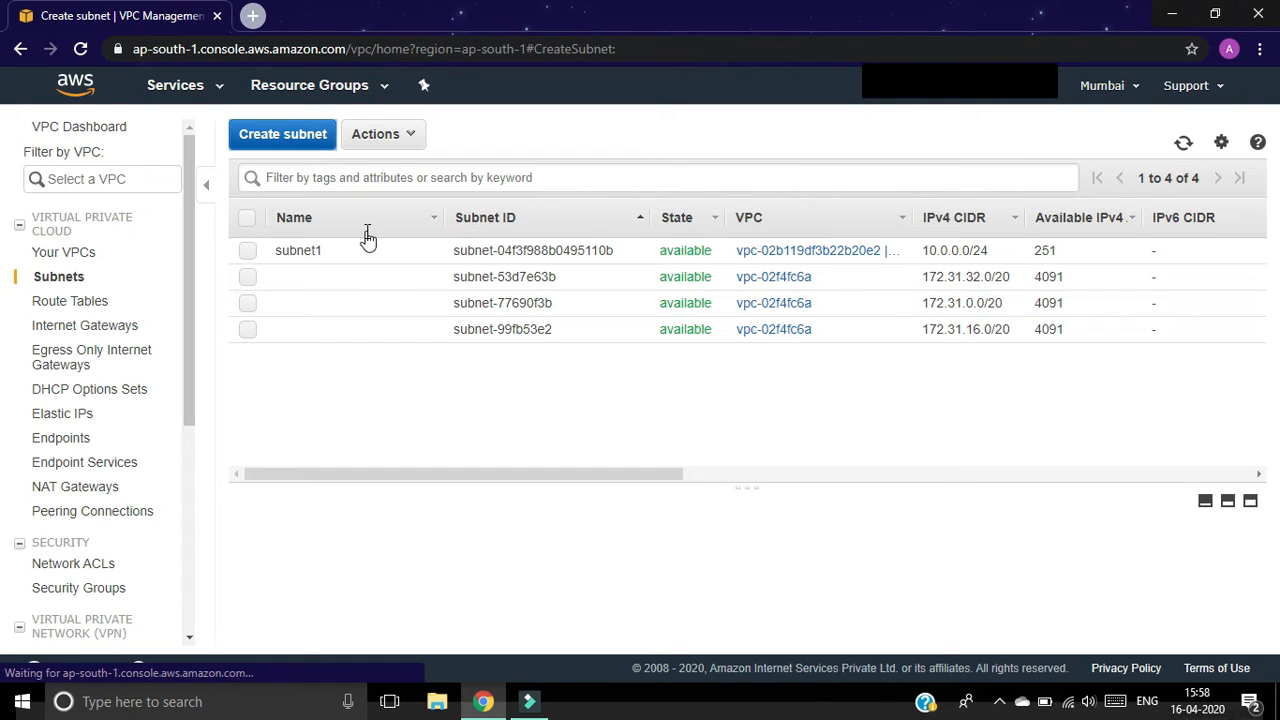
click(435, 287)
text(s)
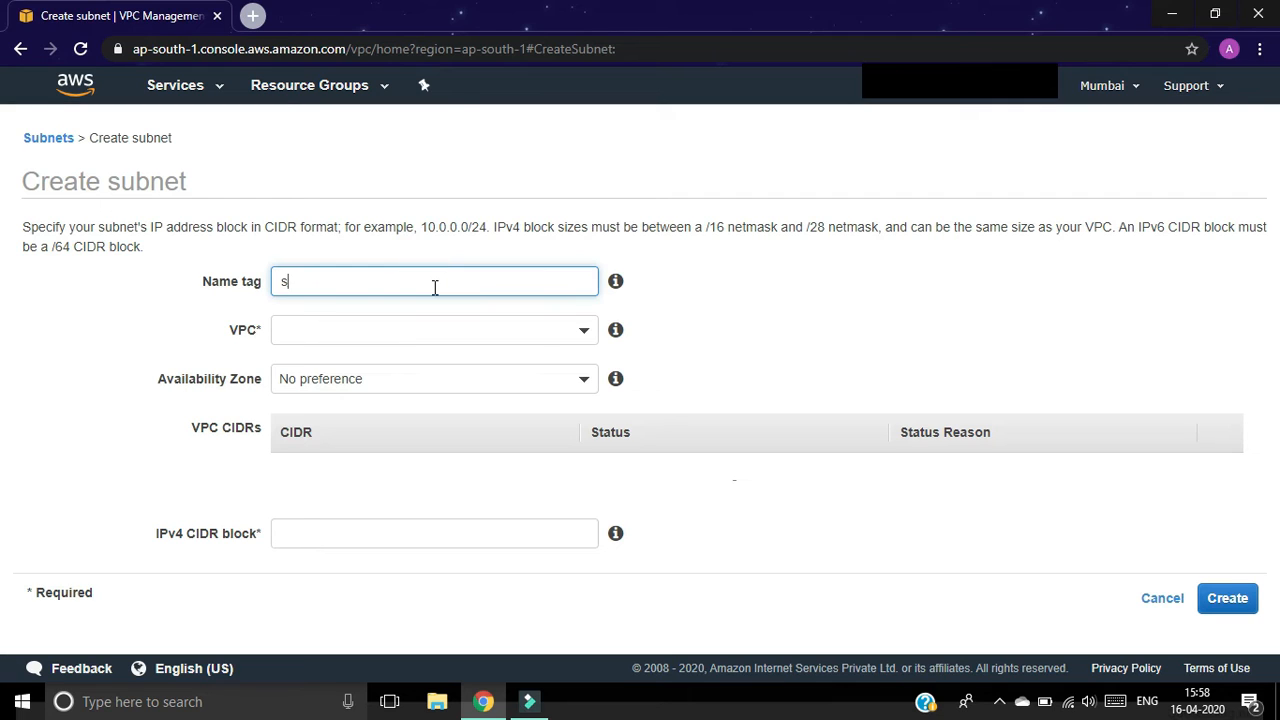
text(ubnet2)
click(425, 336)
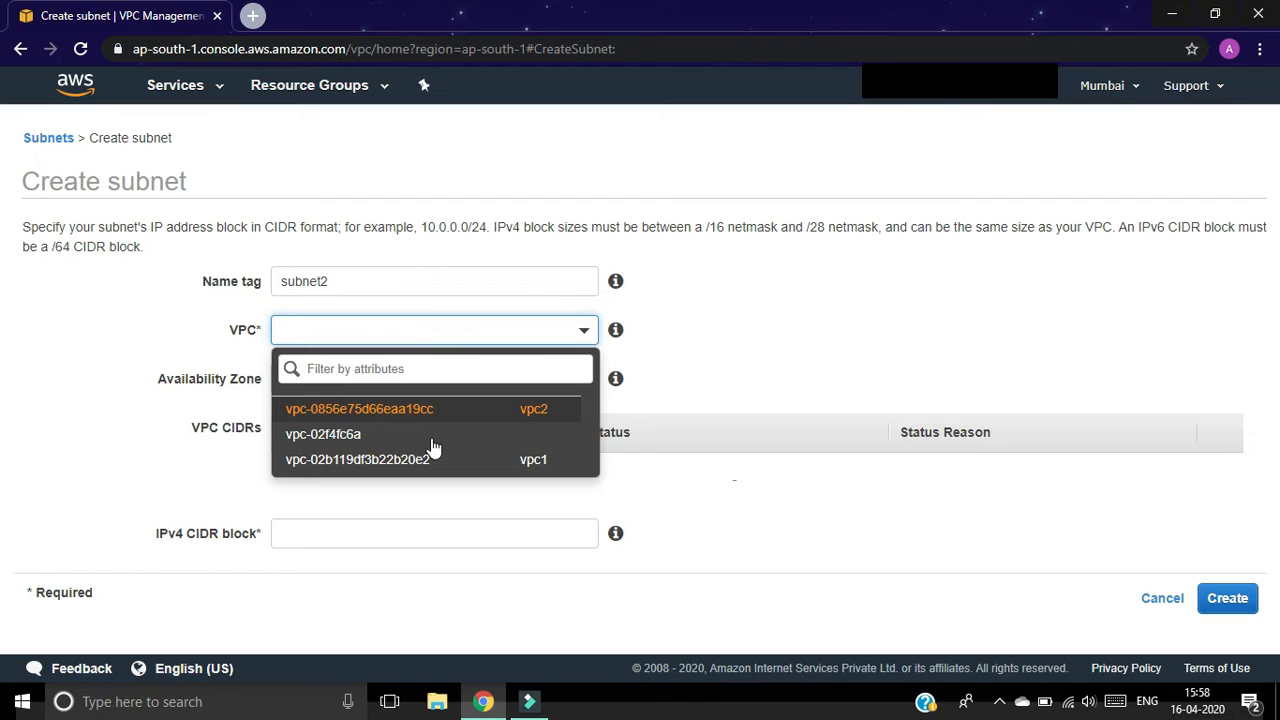
click(428, 414)
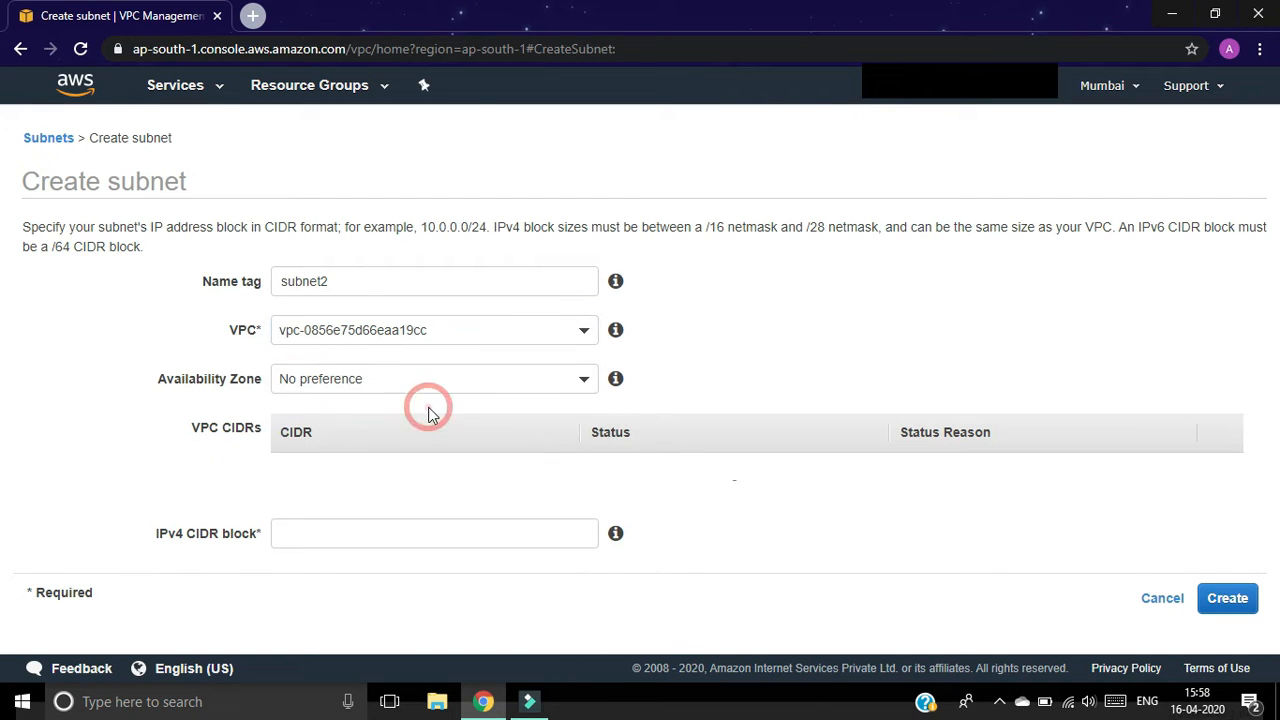
click(404, 394)
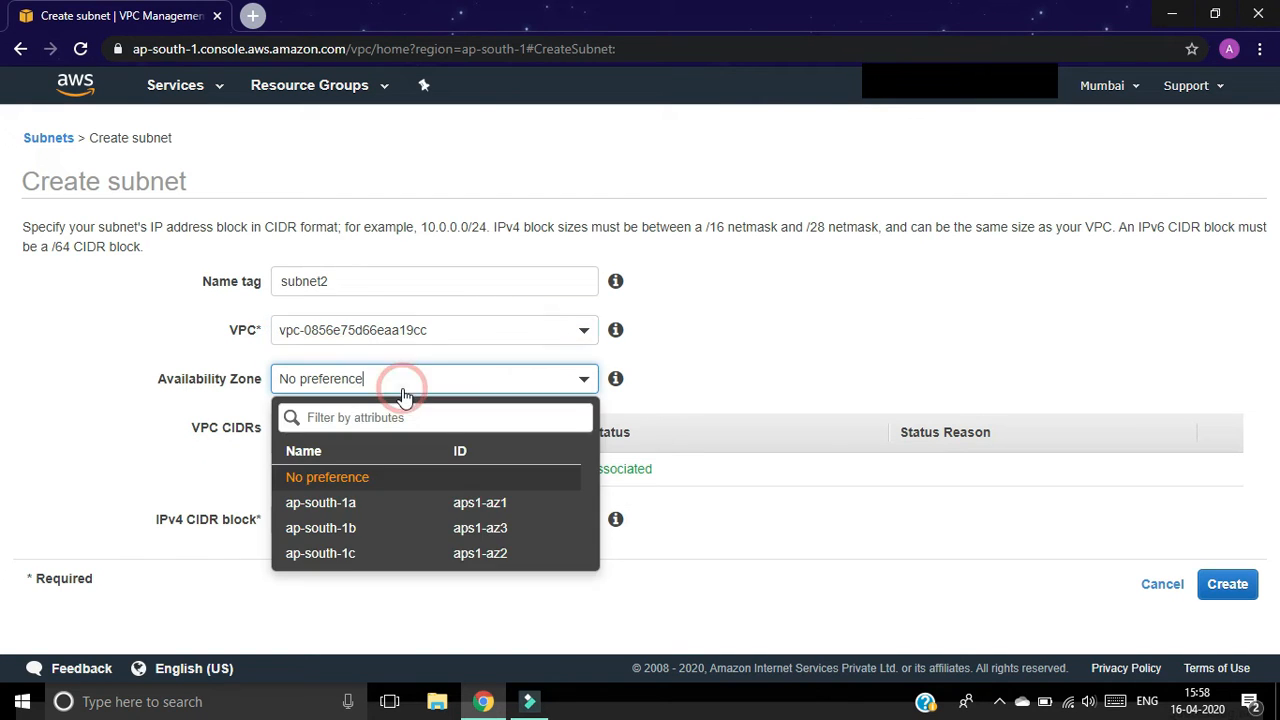
click(357, 528)
click(372, 519)
text(192.168.0)
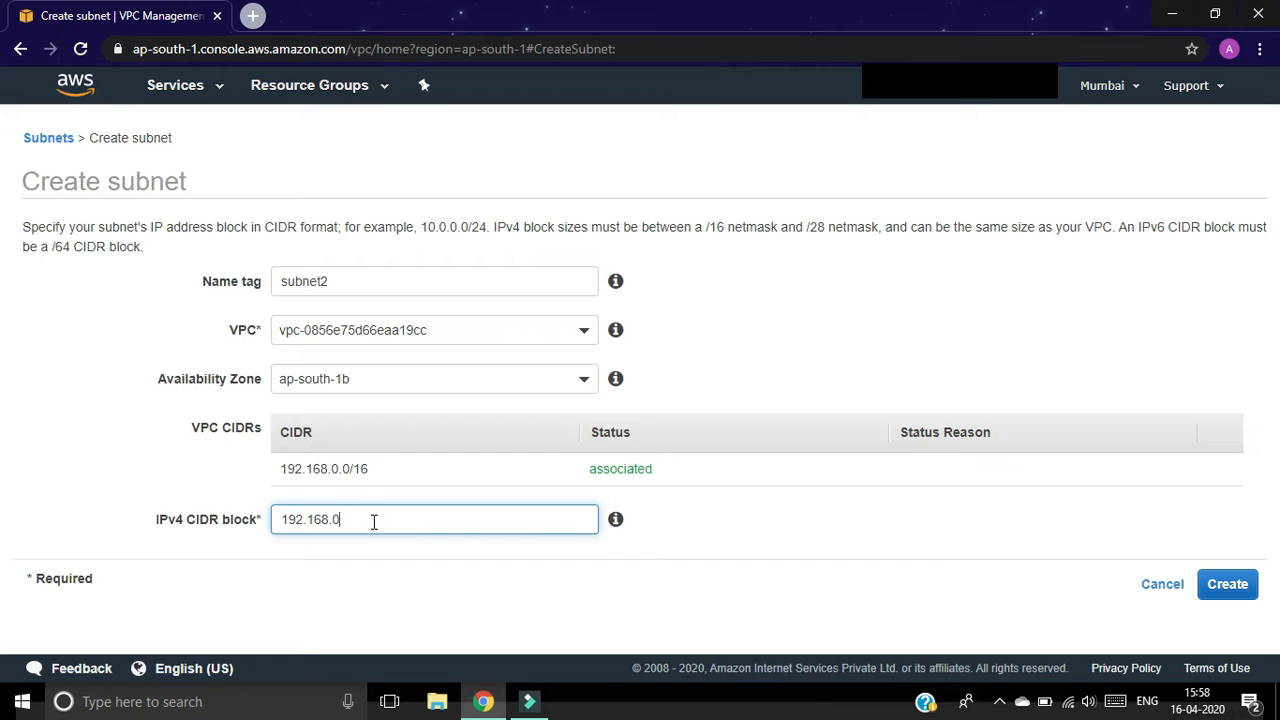
text(.0/24)
click(1232, 583)
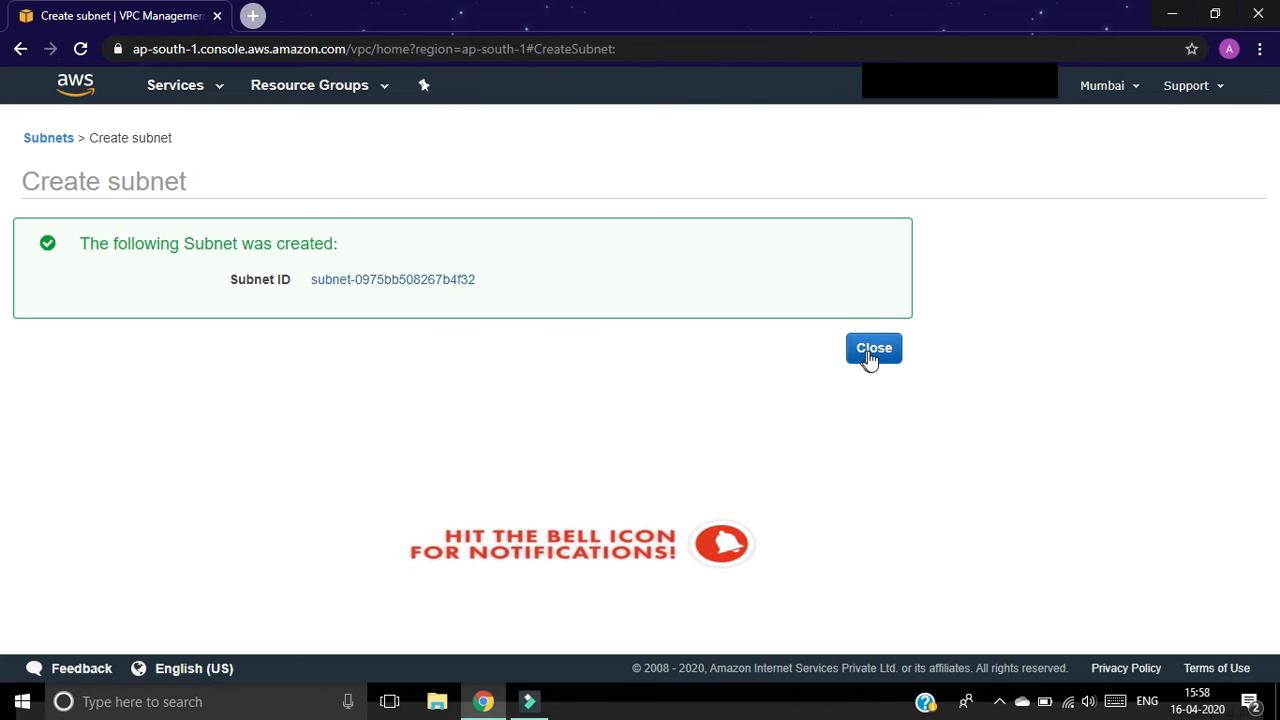
click(870, 354)
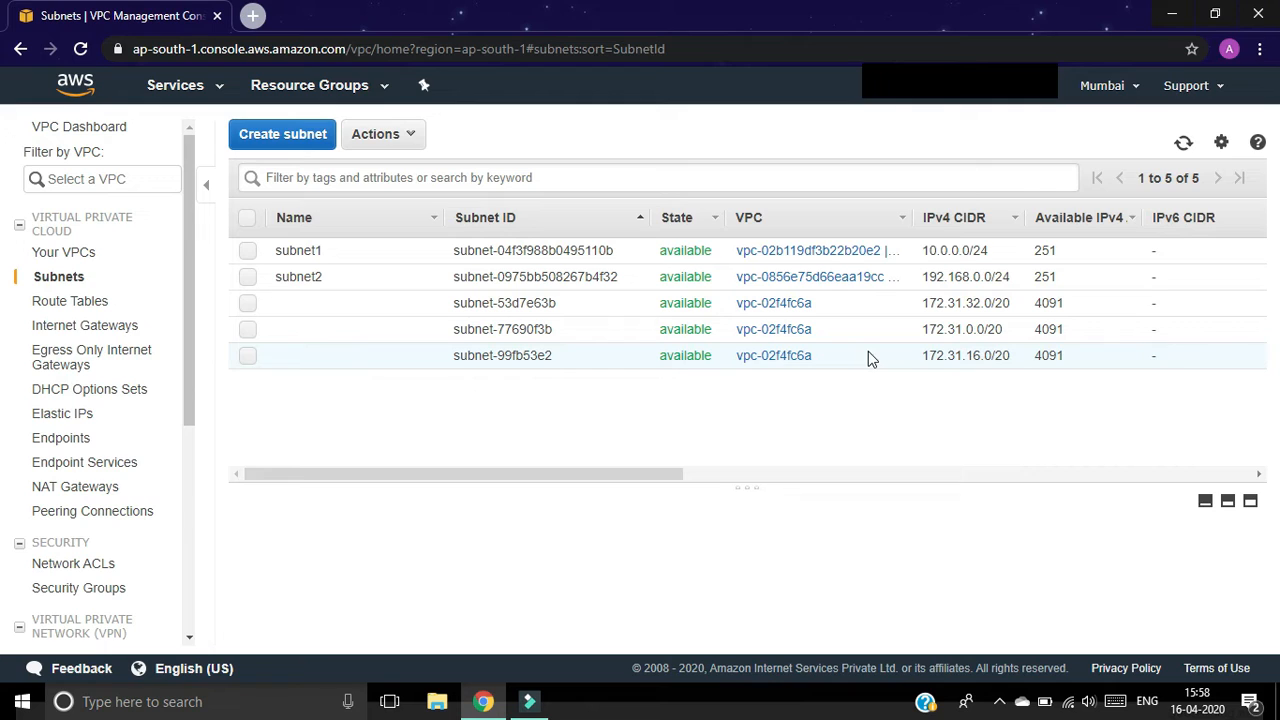
Step: Create an internet gateway named 'igw-vpc1'
click(115, 331)
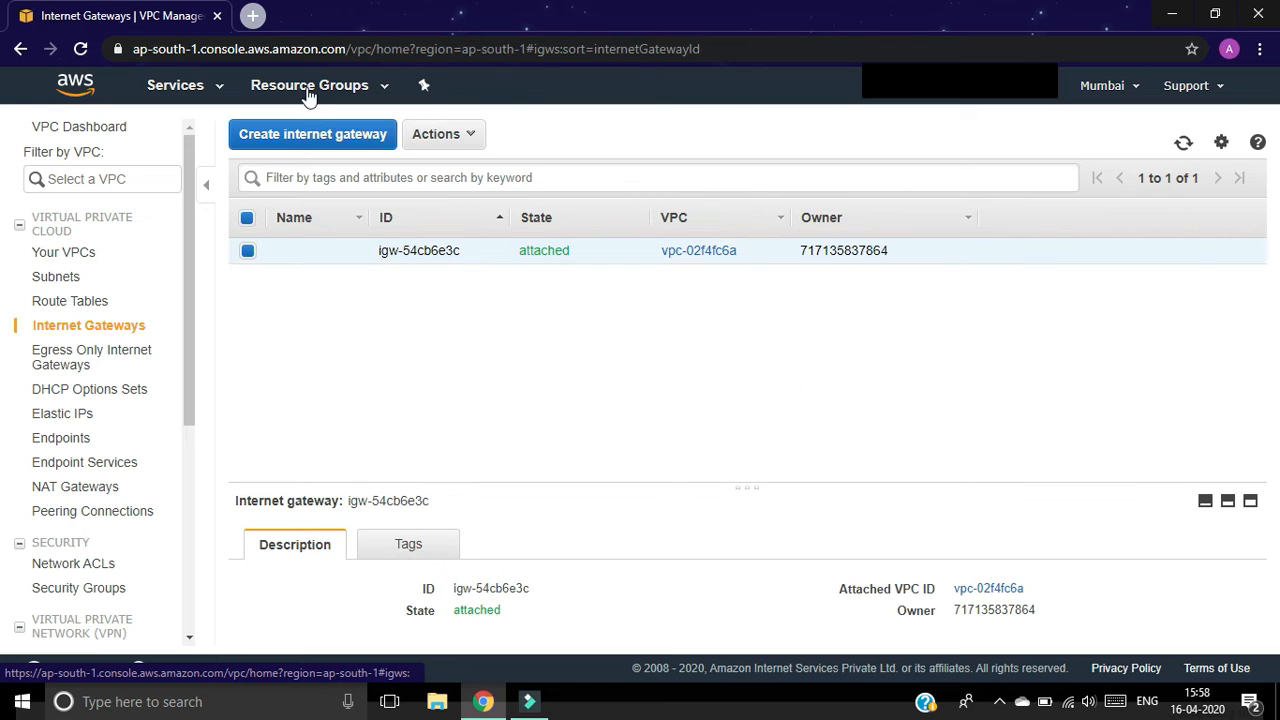
click(305, 135)
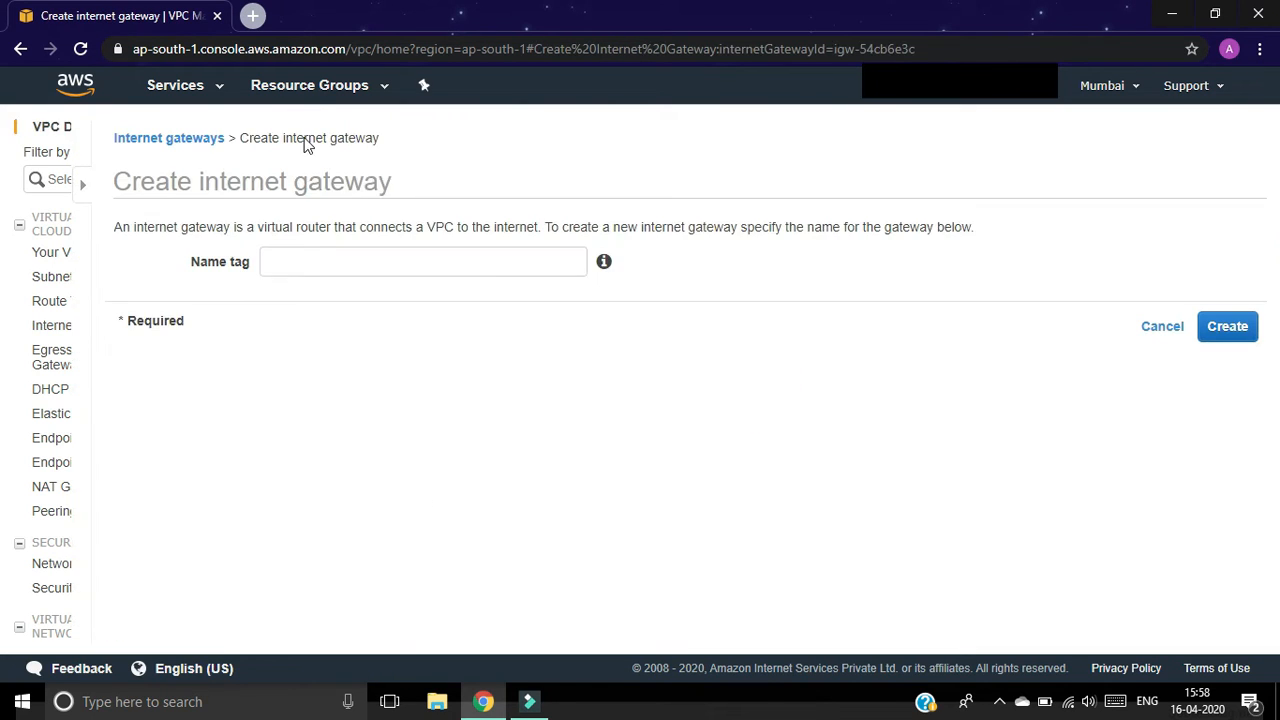
click(255, 267)
text(igw-vpc1)
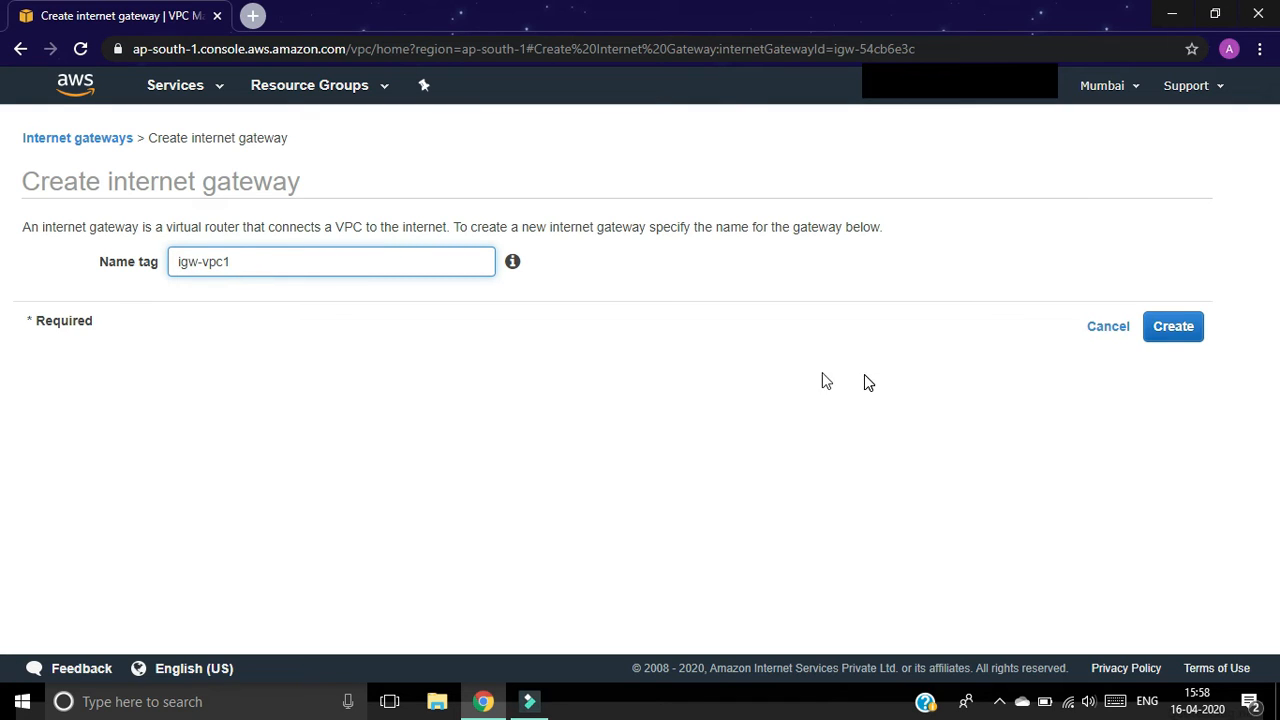
click(1172, 325)
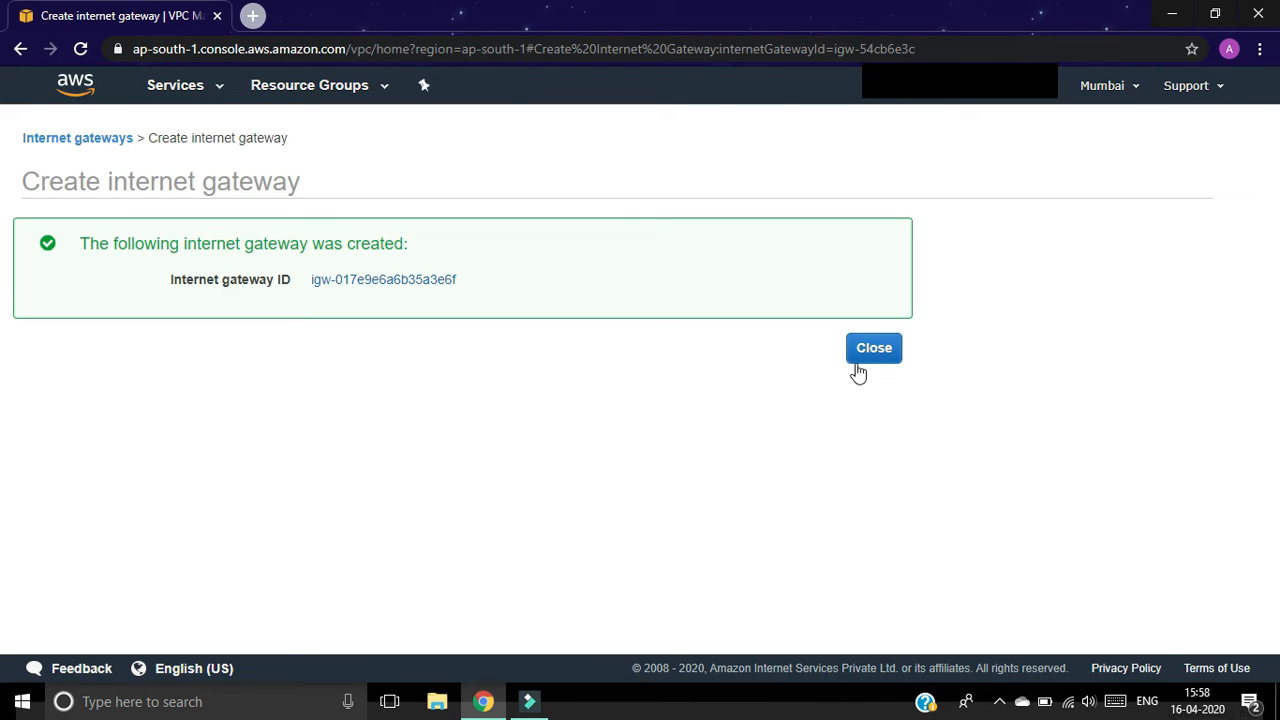
click(865, 358)
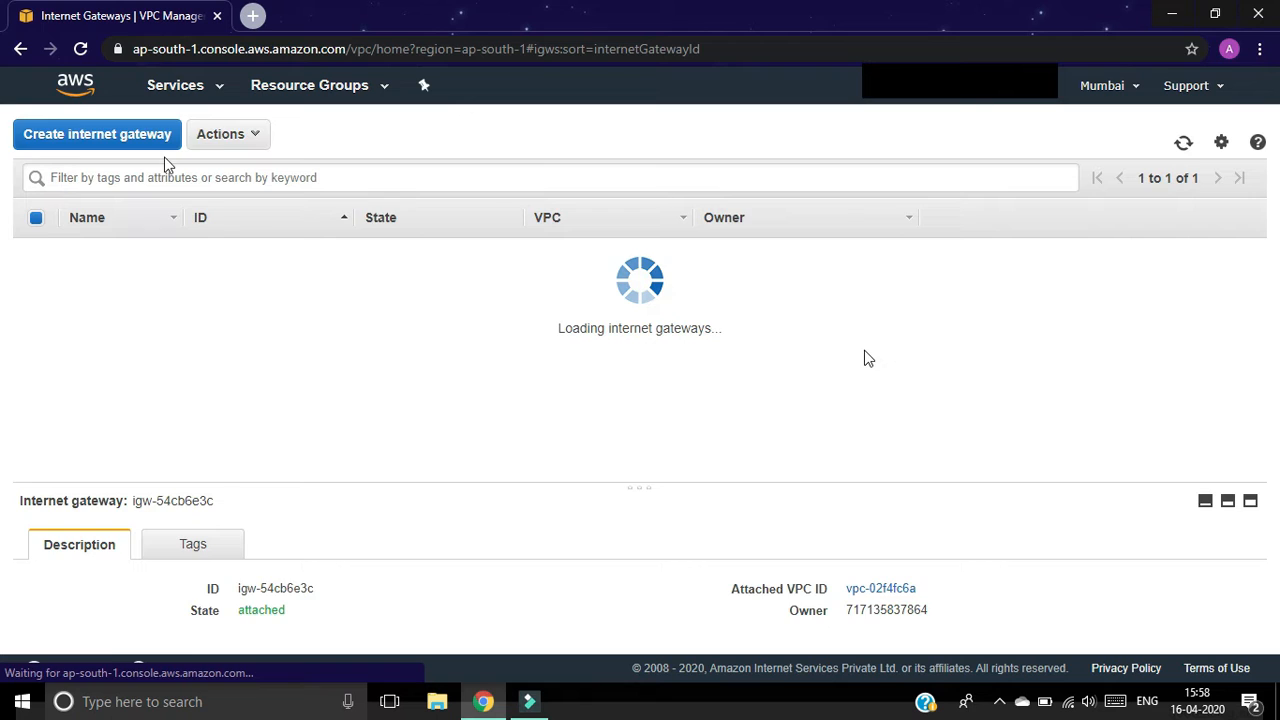
Step: Create a second internet gateway named 'igw-vpc2'
click(285, 148)
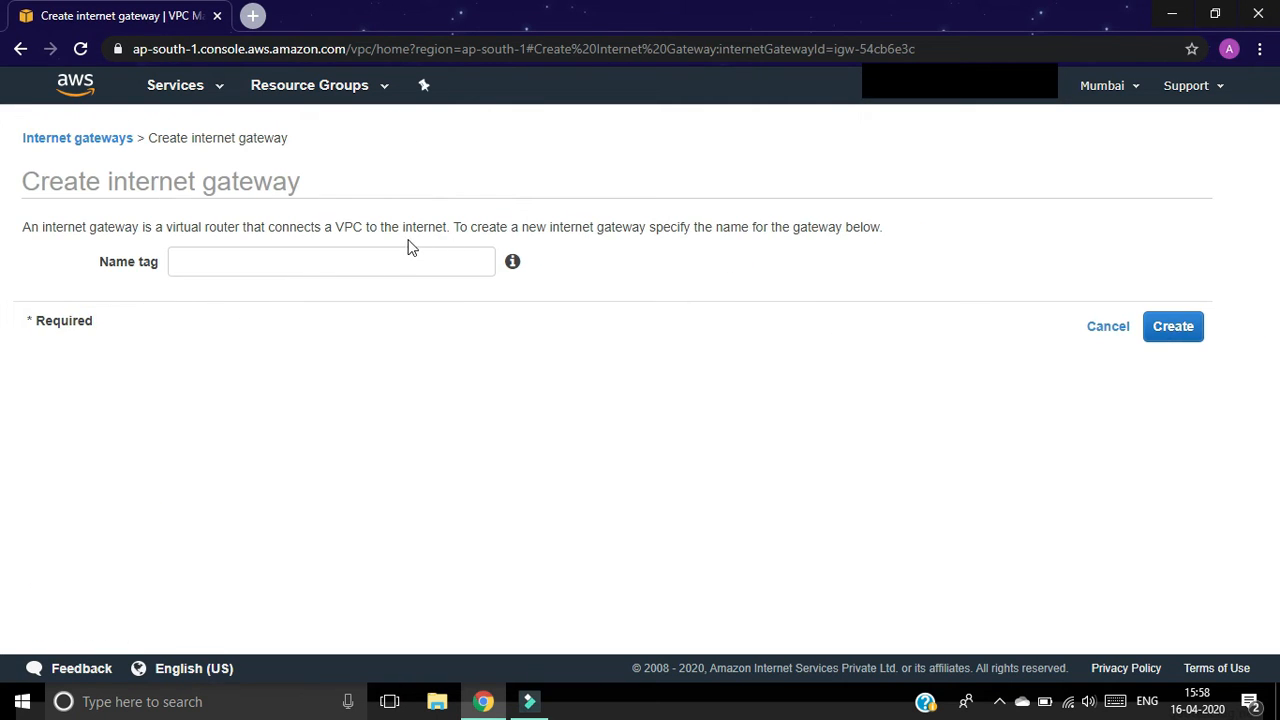
click(409, 256)
text(igw-vpc2)
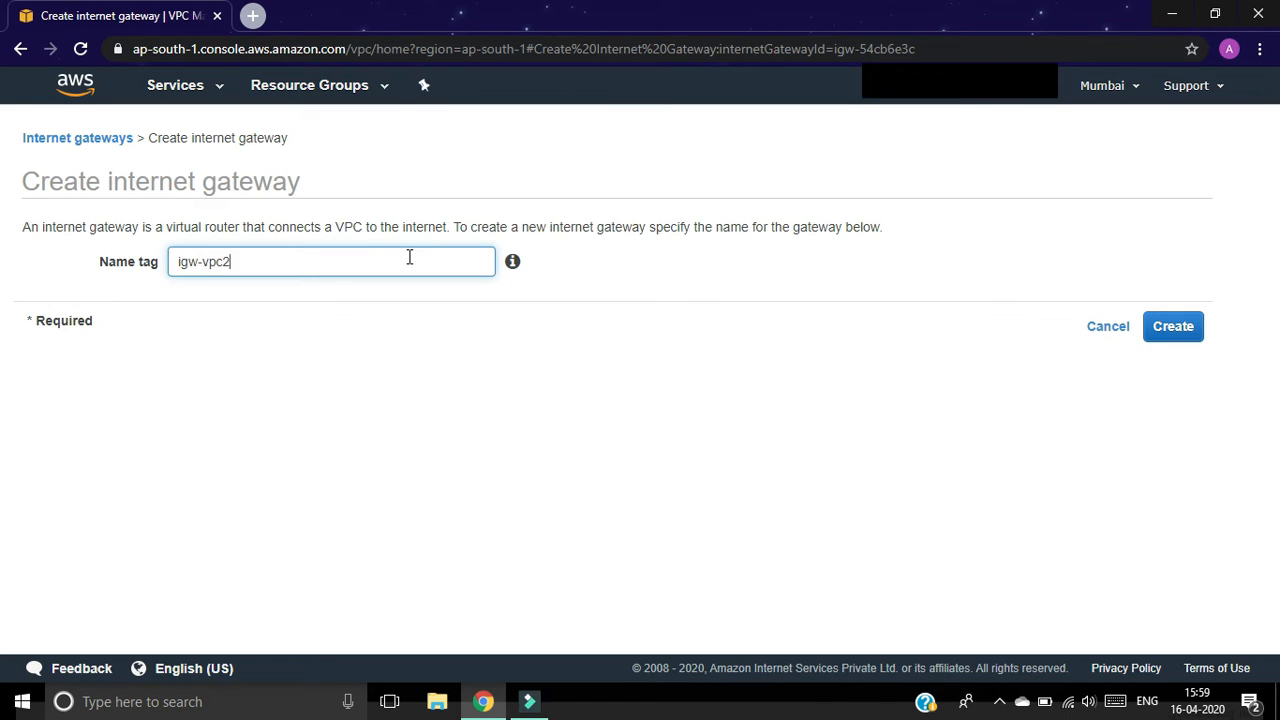
click(1157, 328)
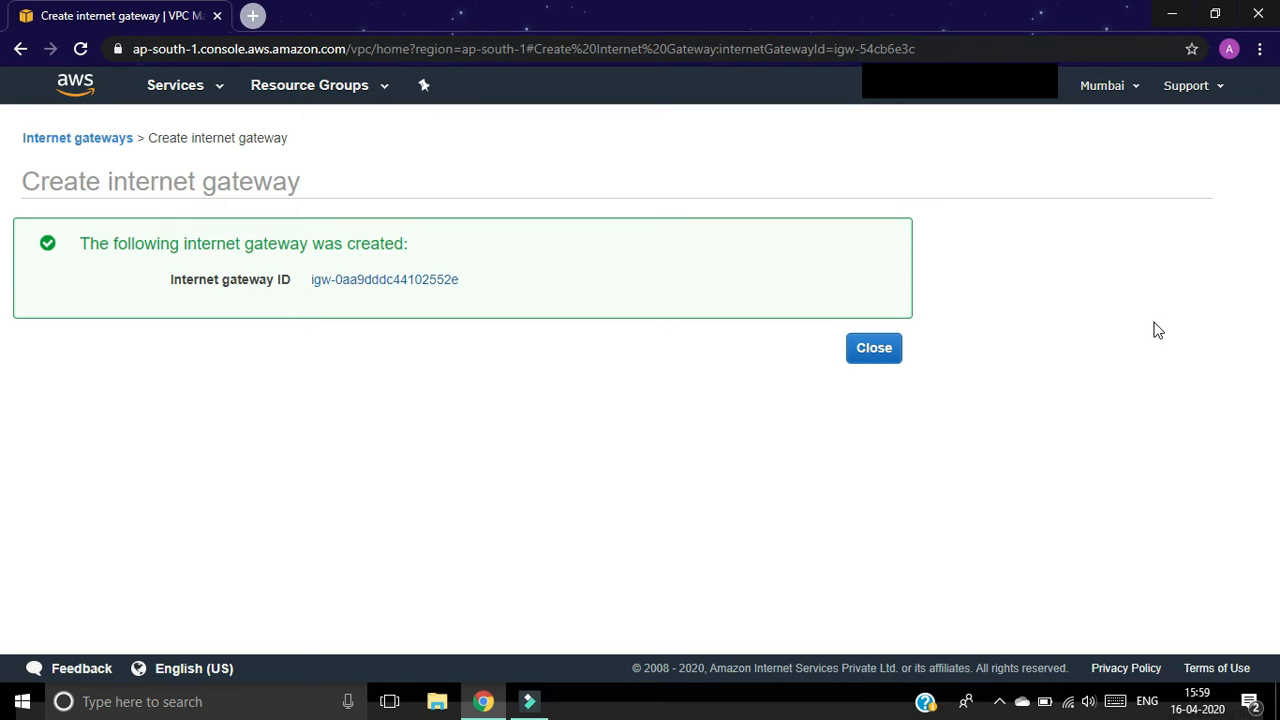
click(873, 361)
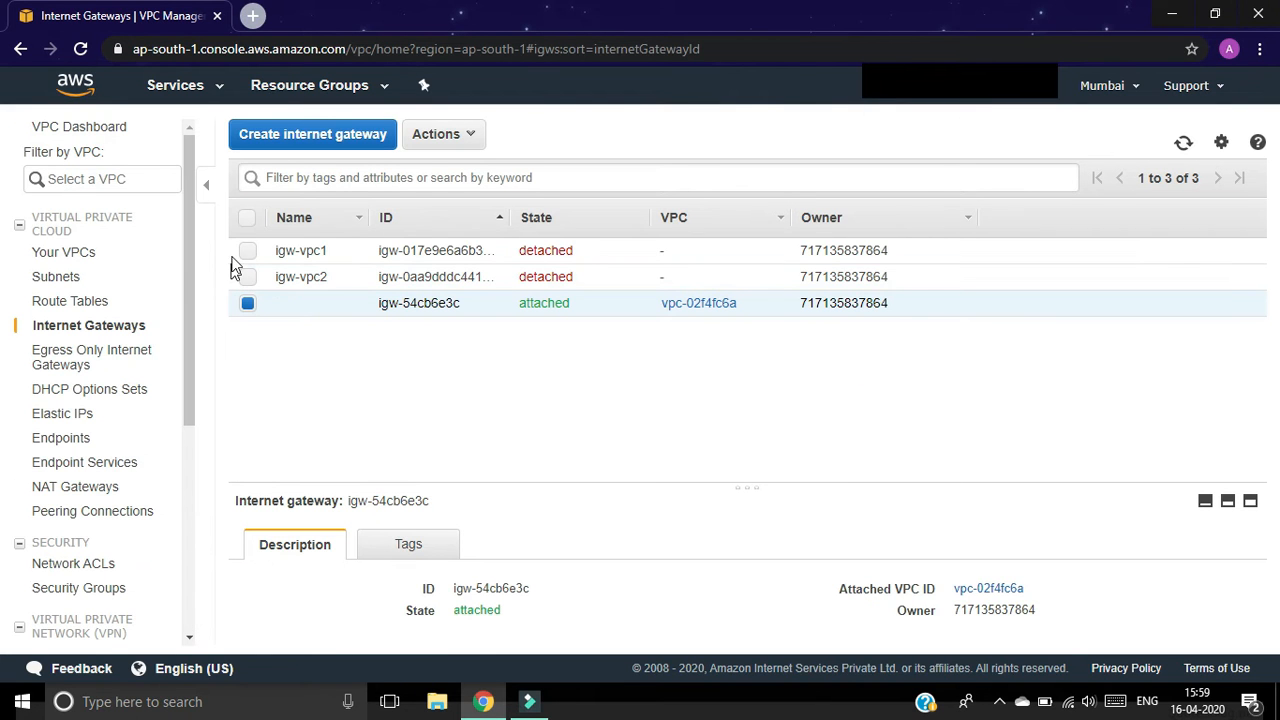
Step: Attach the igw-vpc1 internet gateway to vpc1
click(248, 253)
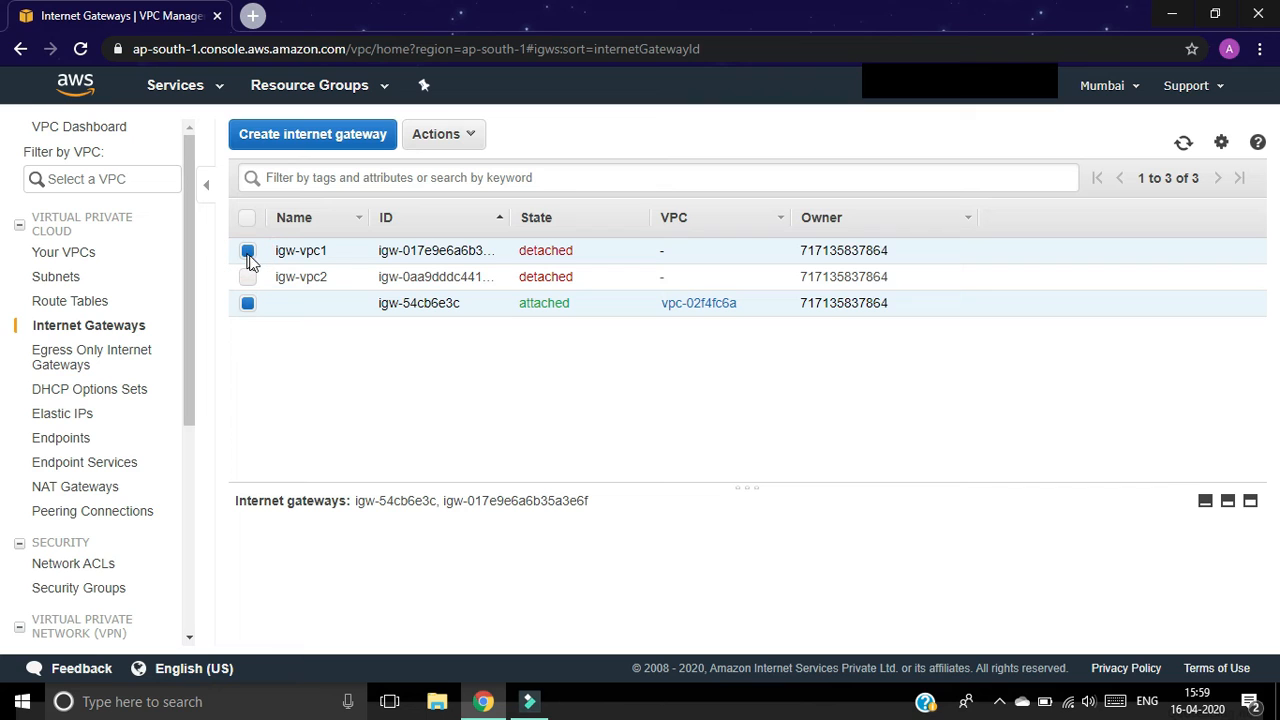
click(248, 305)
click(460, 137)
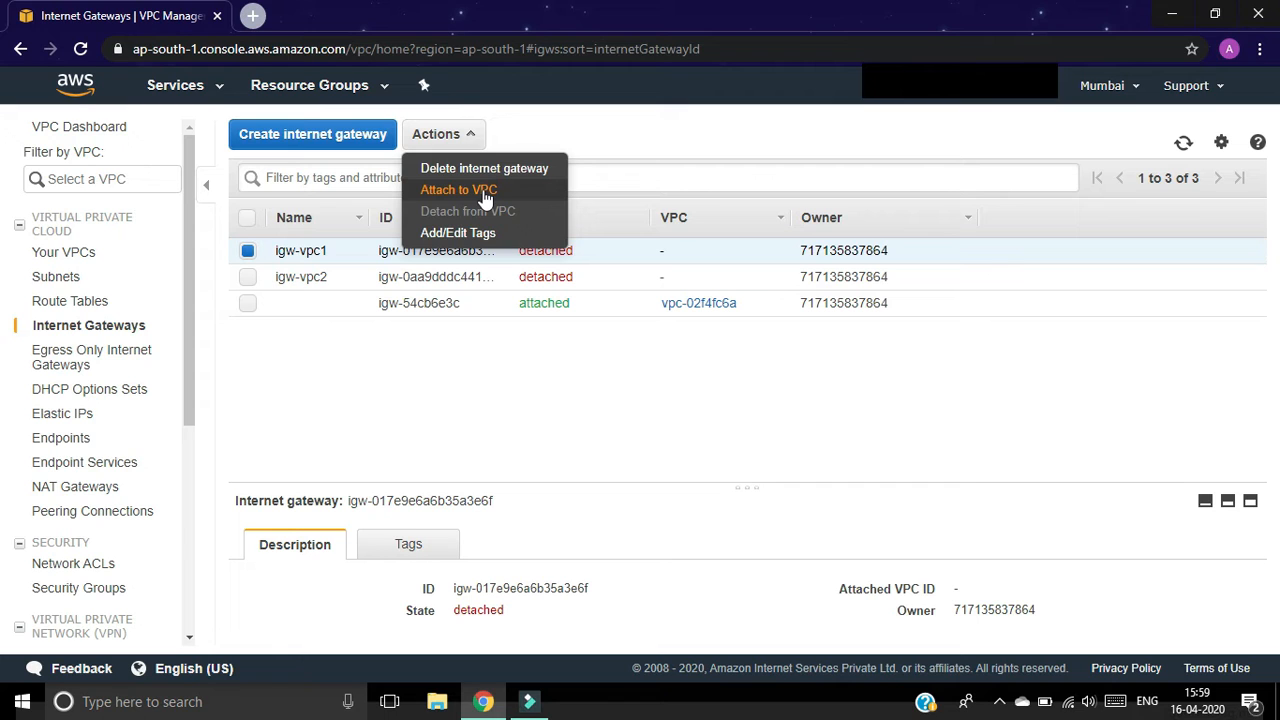
click(487, 194)
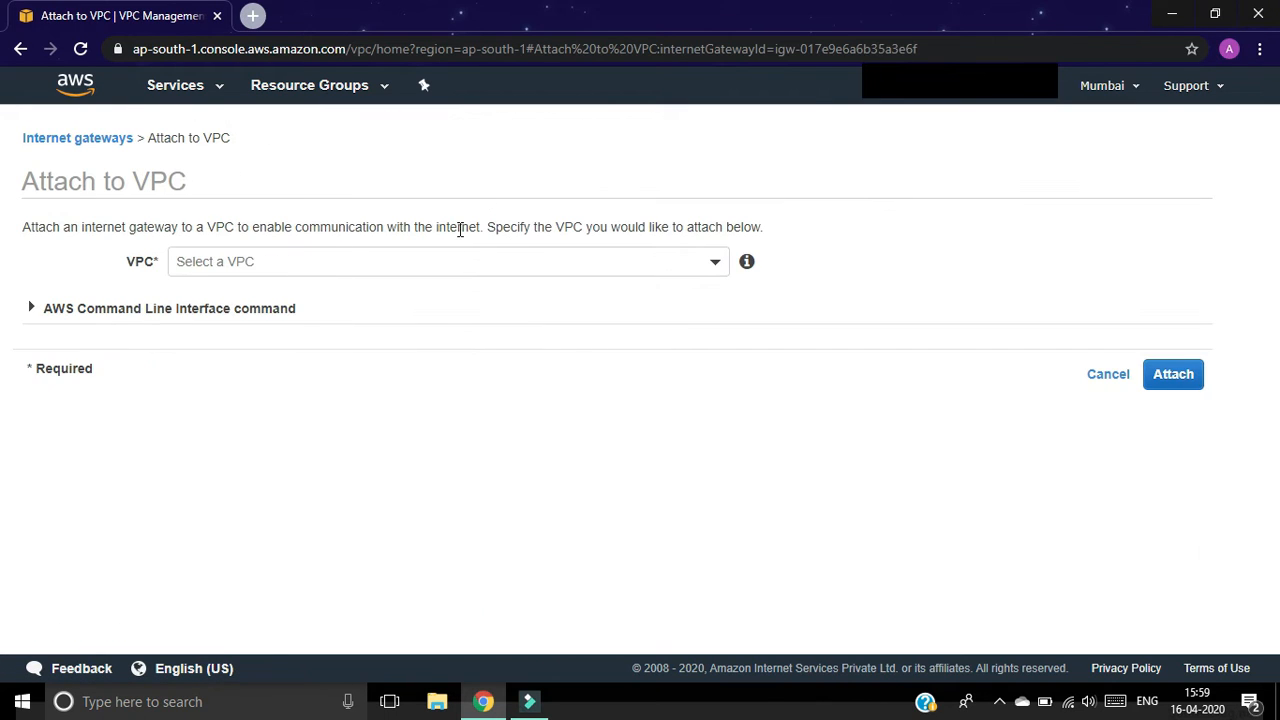
click(450, 260)
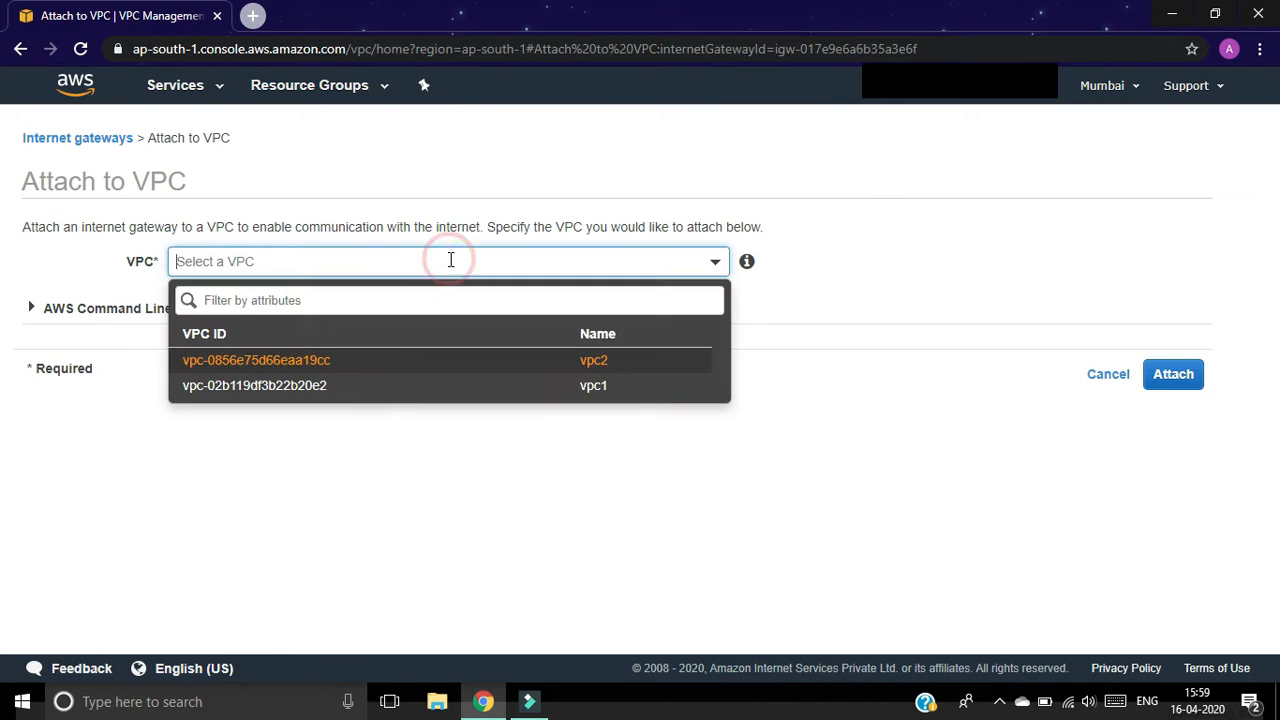
click(388, 388)
click(1186, 375)
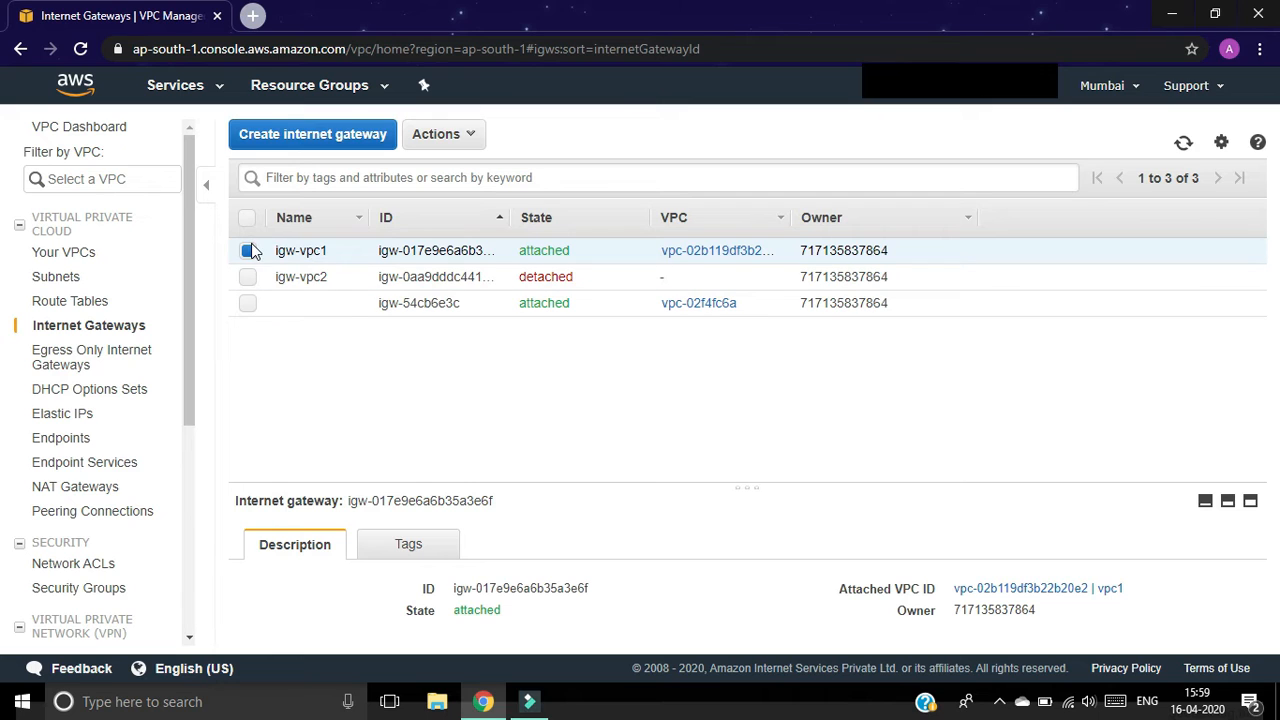
Step: Attach the igw-vpc2 internet gateway to vpc2
click(248, 250)
click(248, 277)
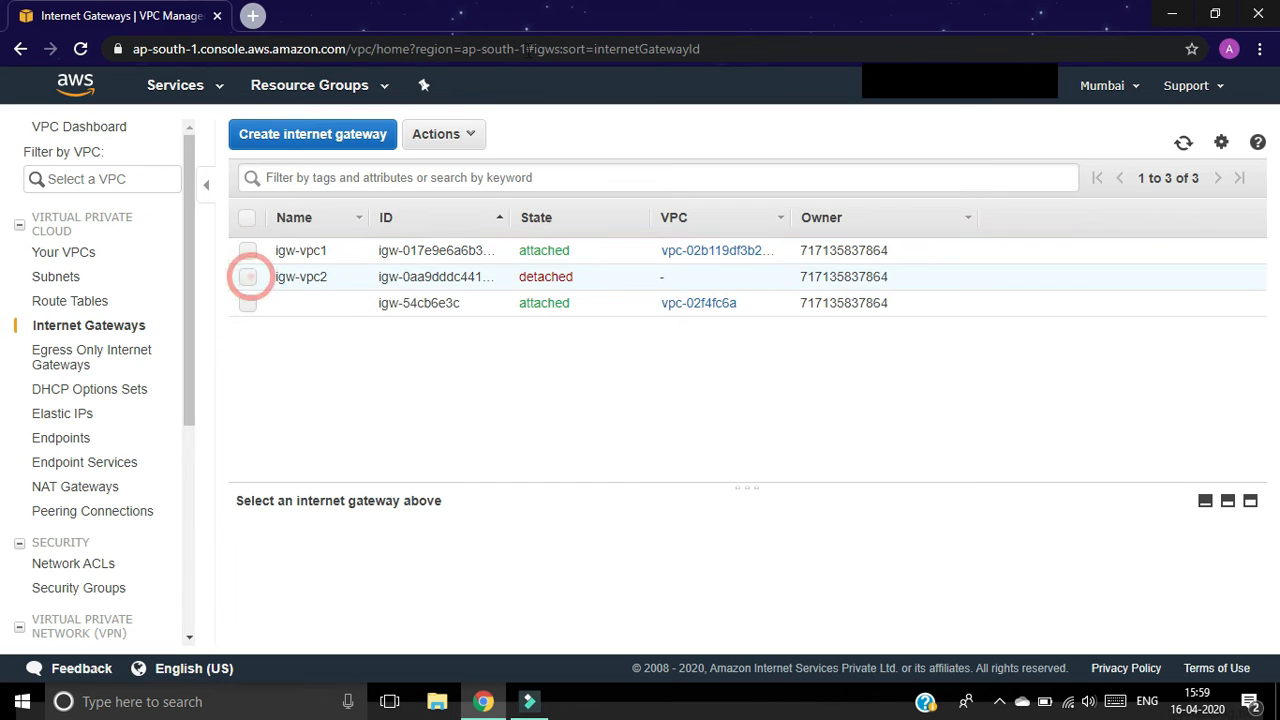
click(463, 134)
click(485, 191)
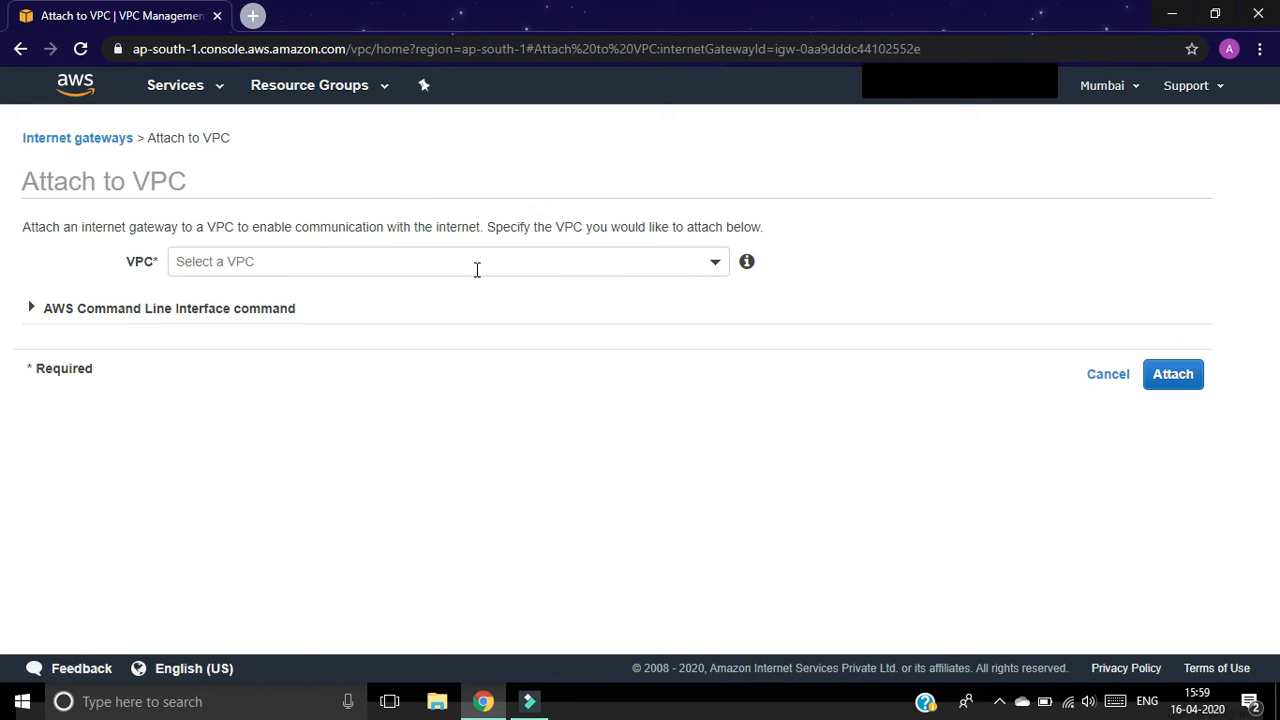
click(476, 266)
click(350, 362)
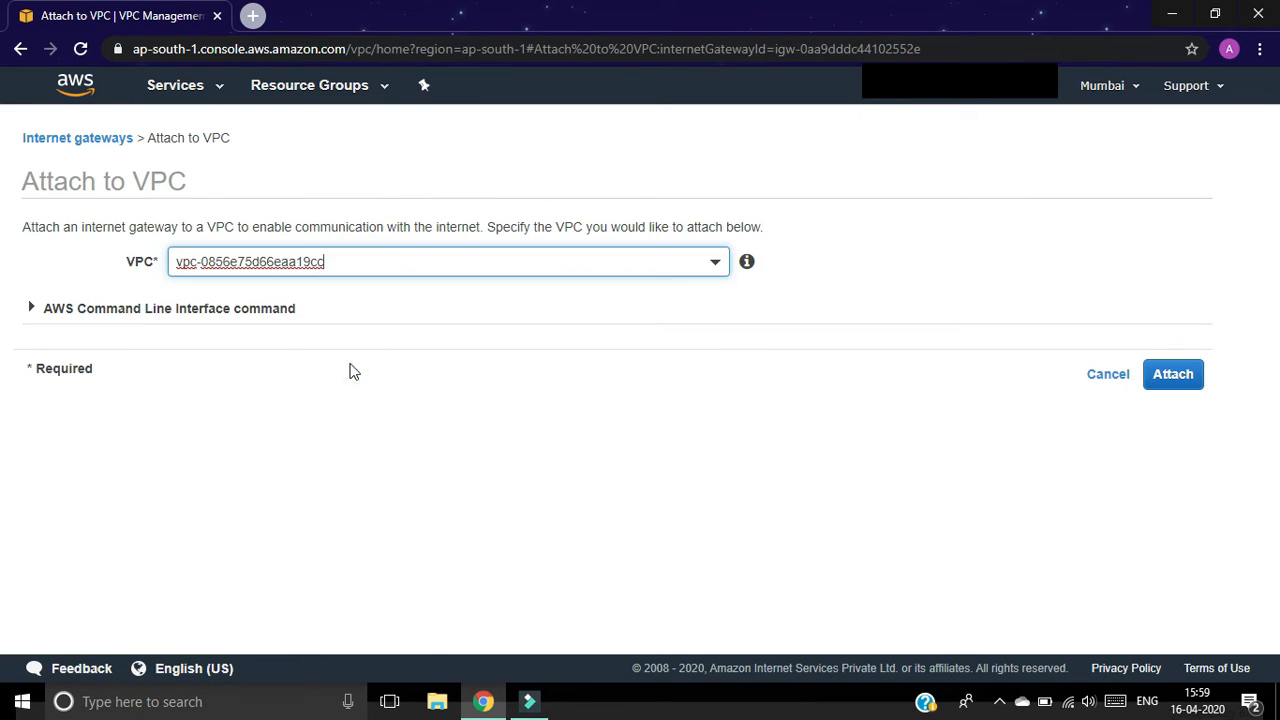
click(1169, 374)
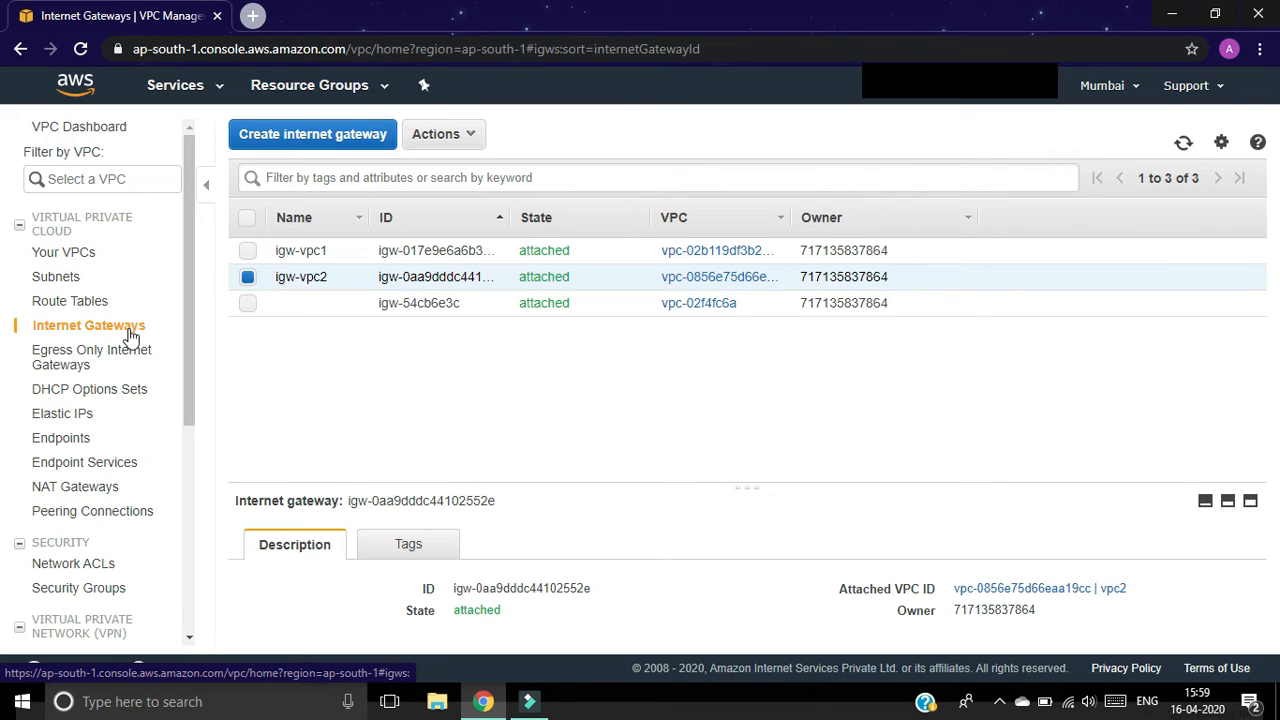
Step: Go to Route Tables and start a new route table
click(77, 303)
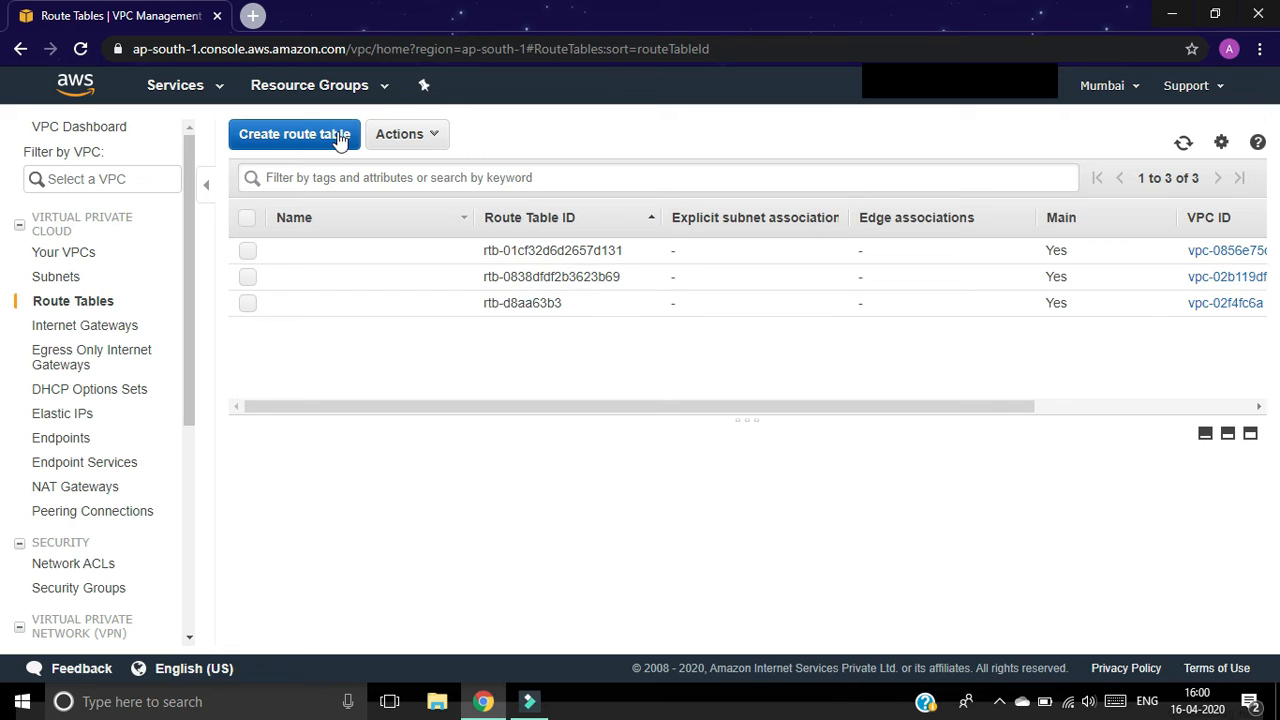
click(305, 137)
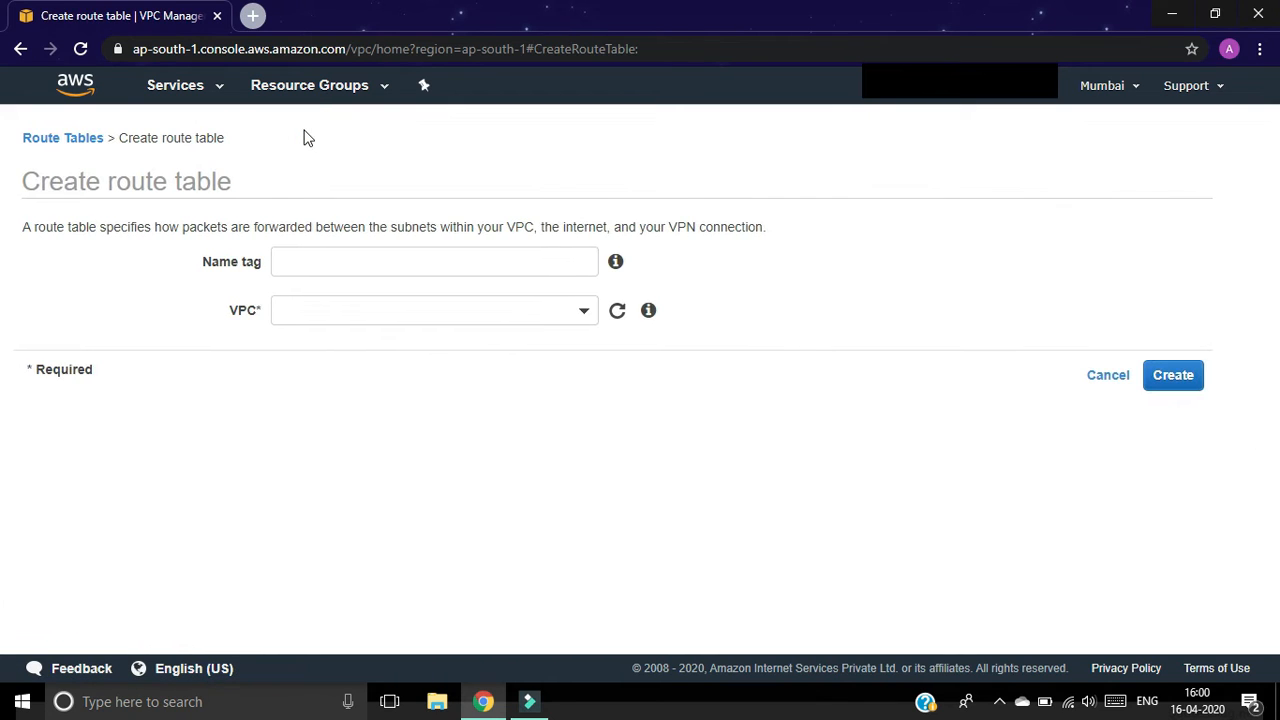
Step: Create route table 'route1' in vpc1
click(321, 264)
text(route1)
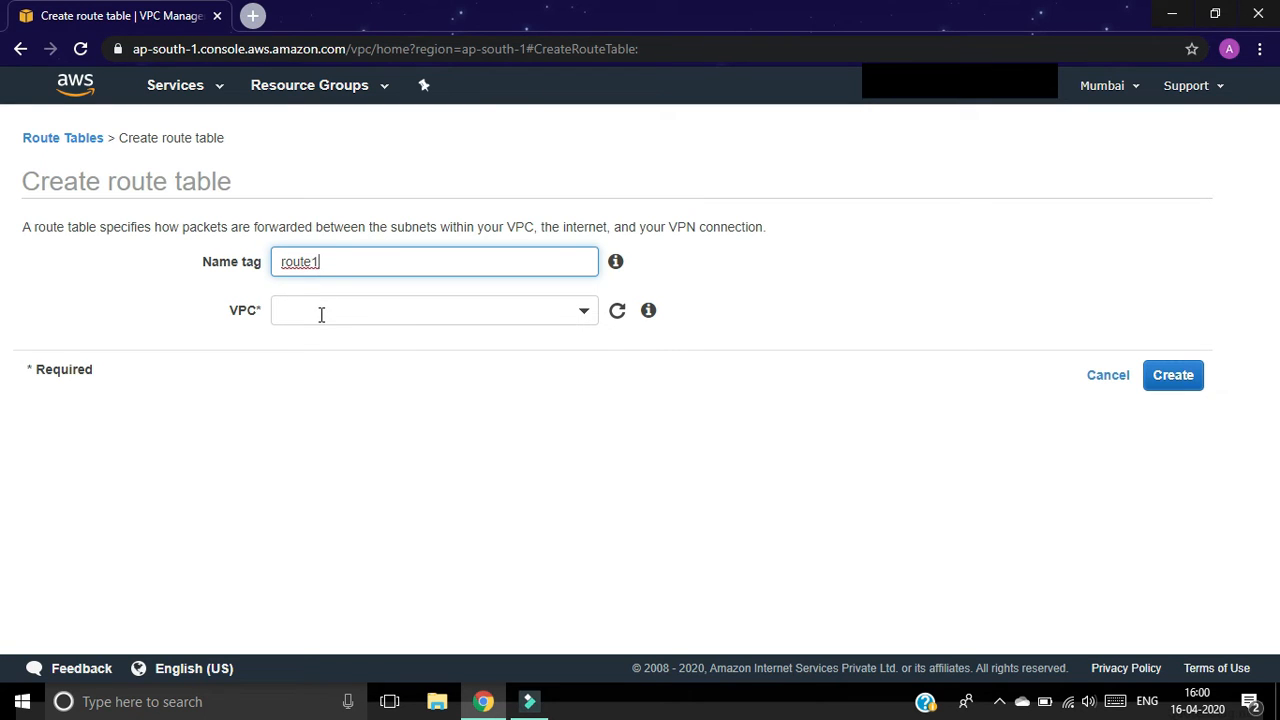
click(321, 314)
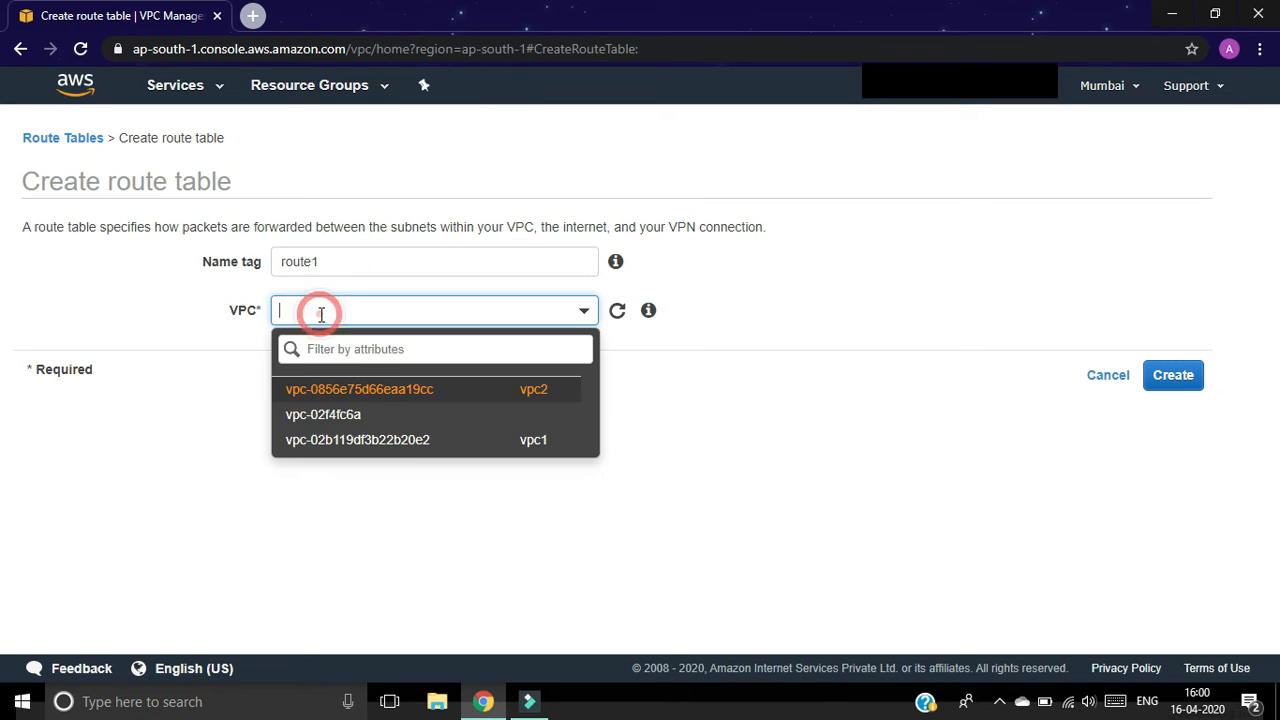
click(405, 446)
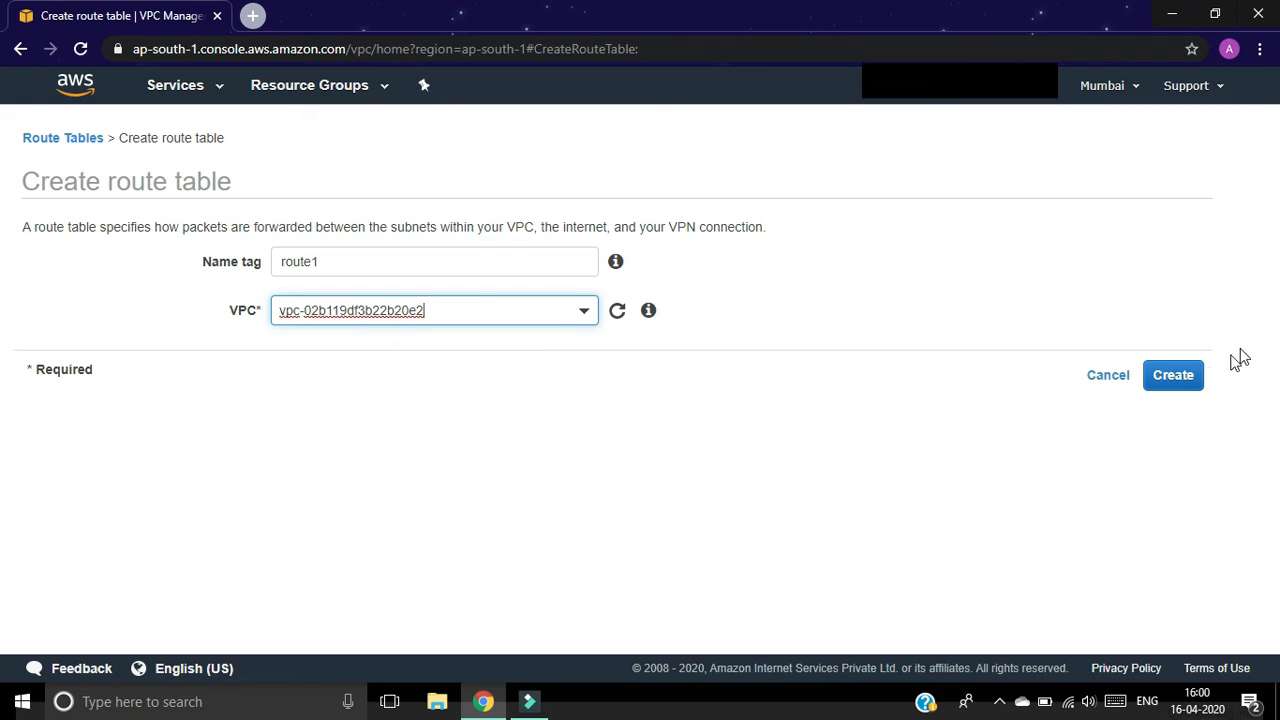
click(1183, 376)
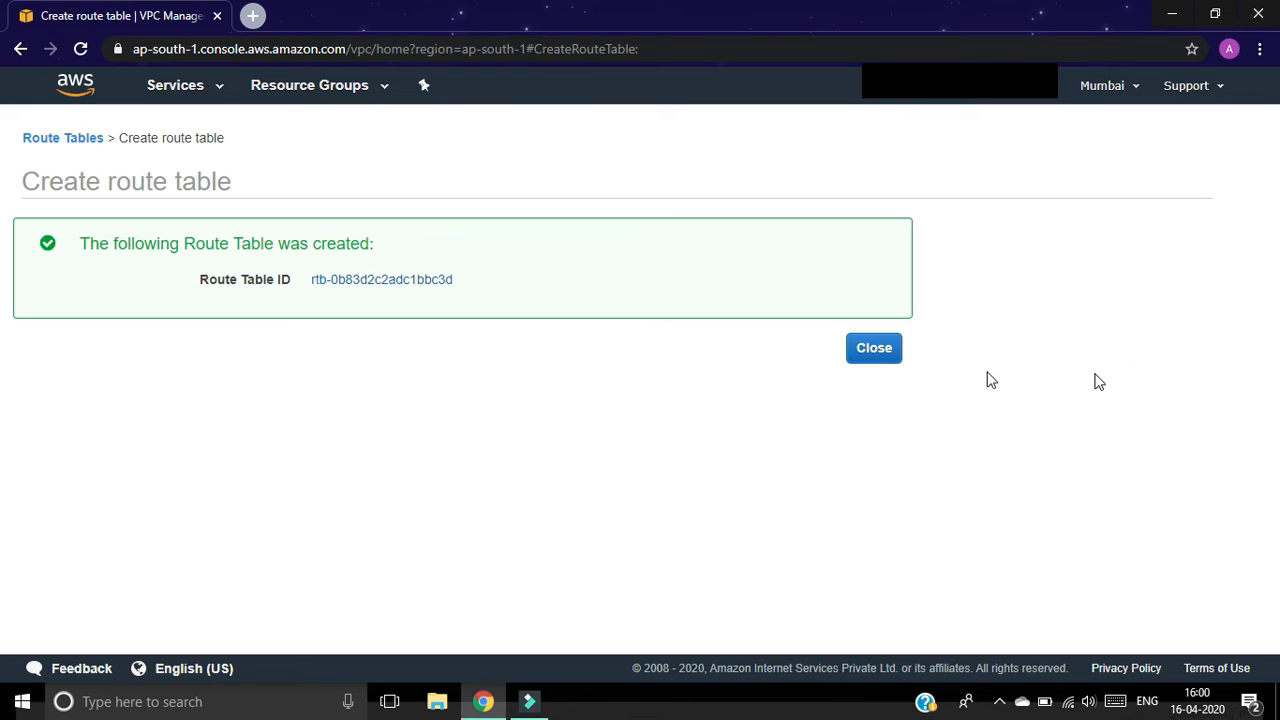
click(864, 358)
Step: Create route table 'route2' in vpc2
click(298, 140)
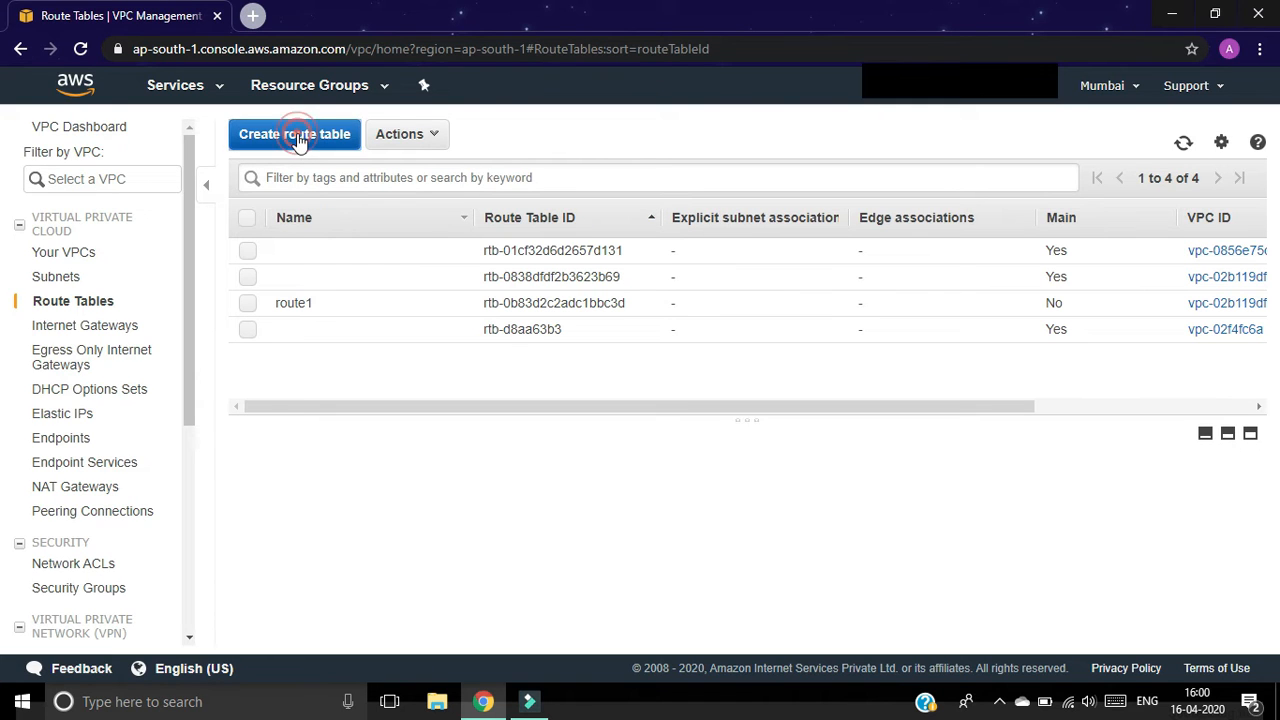
click(381, 267)
text(route2)
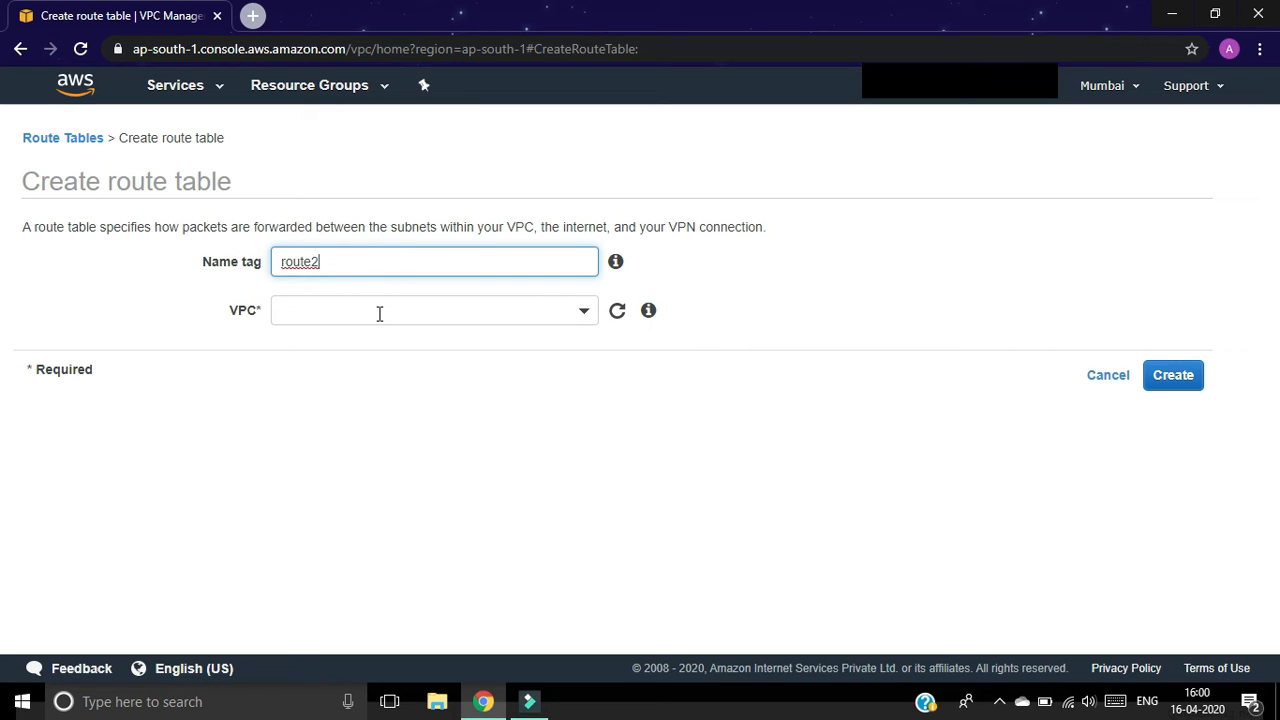
click(372, 312)
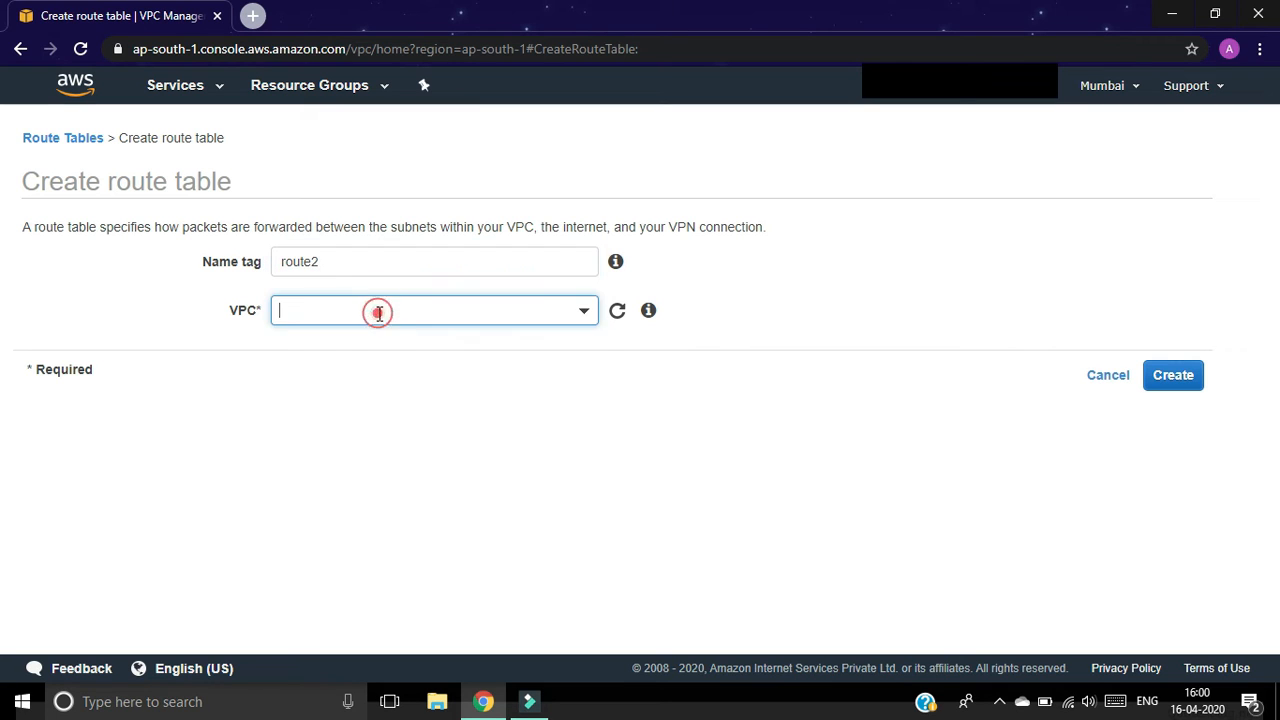
click(390, 400)
click(1165, 384)
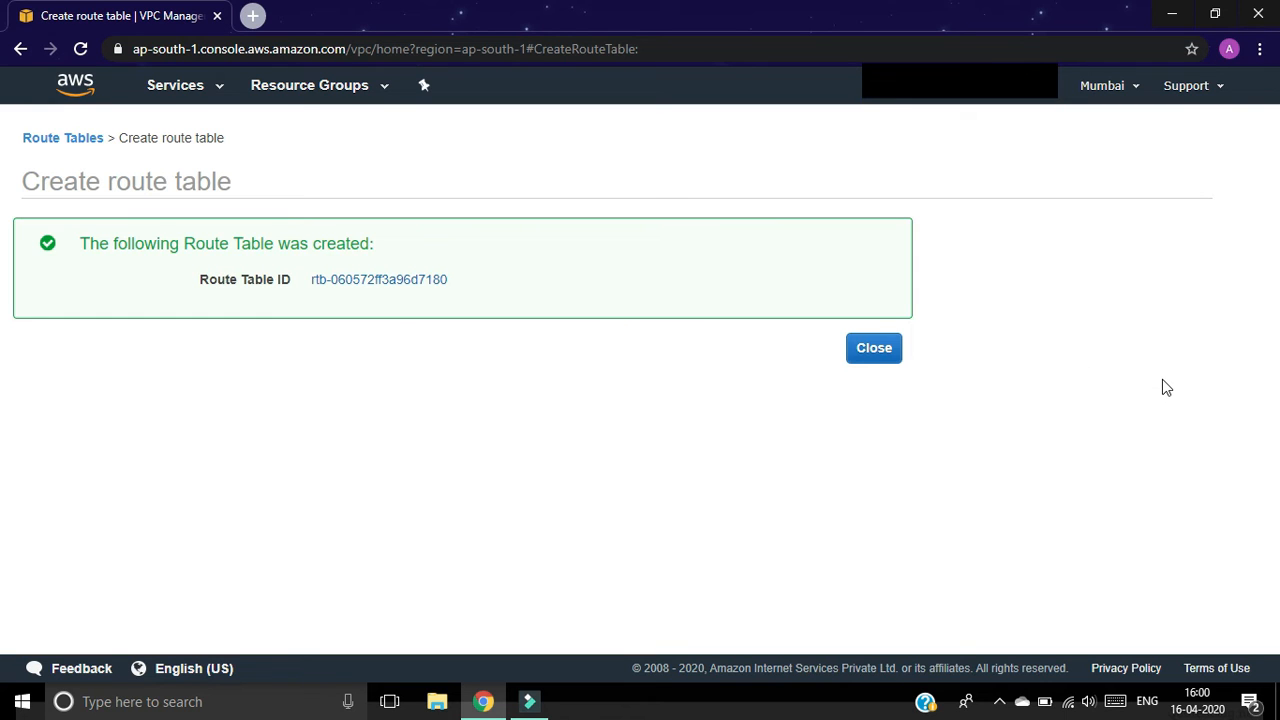
click(867, 358)
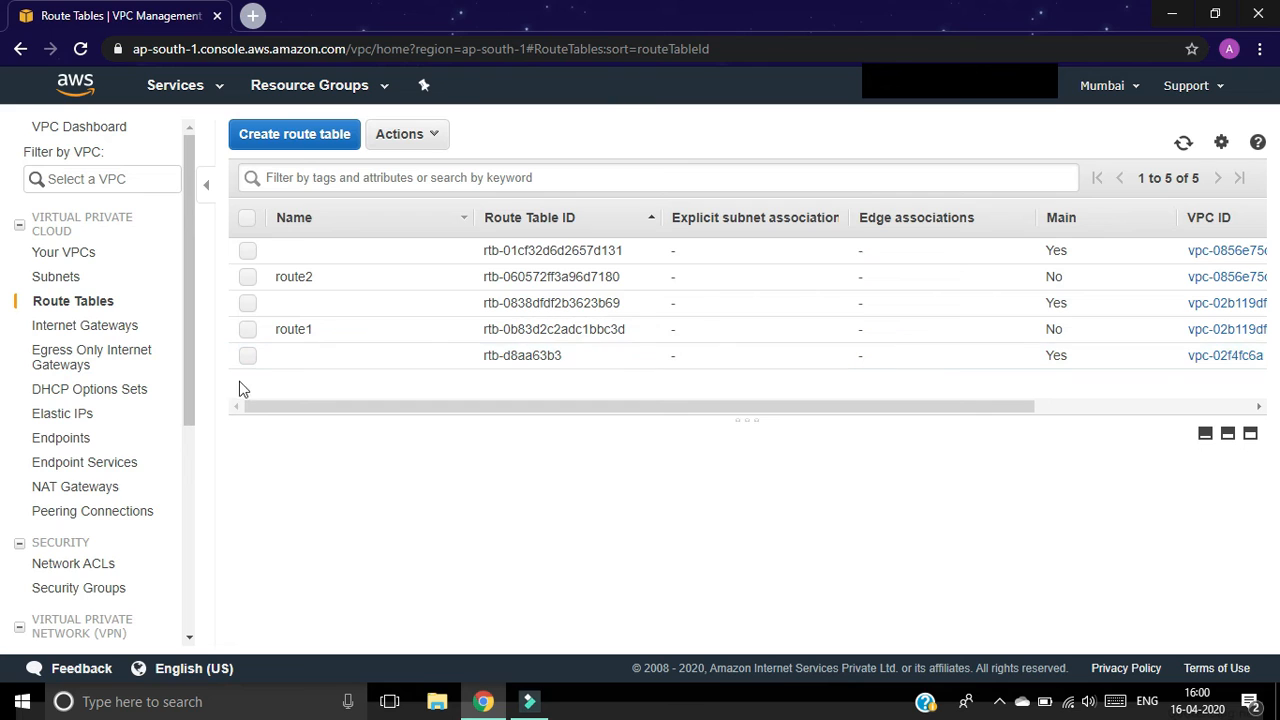
Step: Associate subnet1 with route1 and bring up route1's routes for editing
click(248, 329)
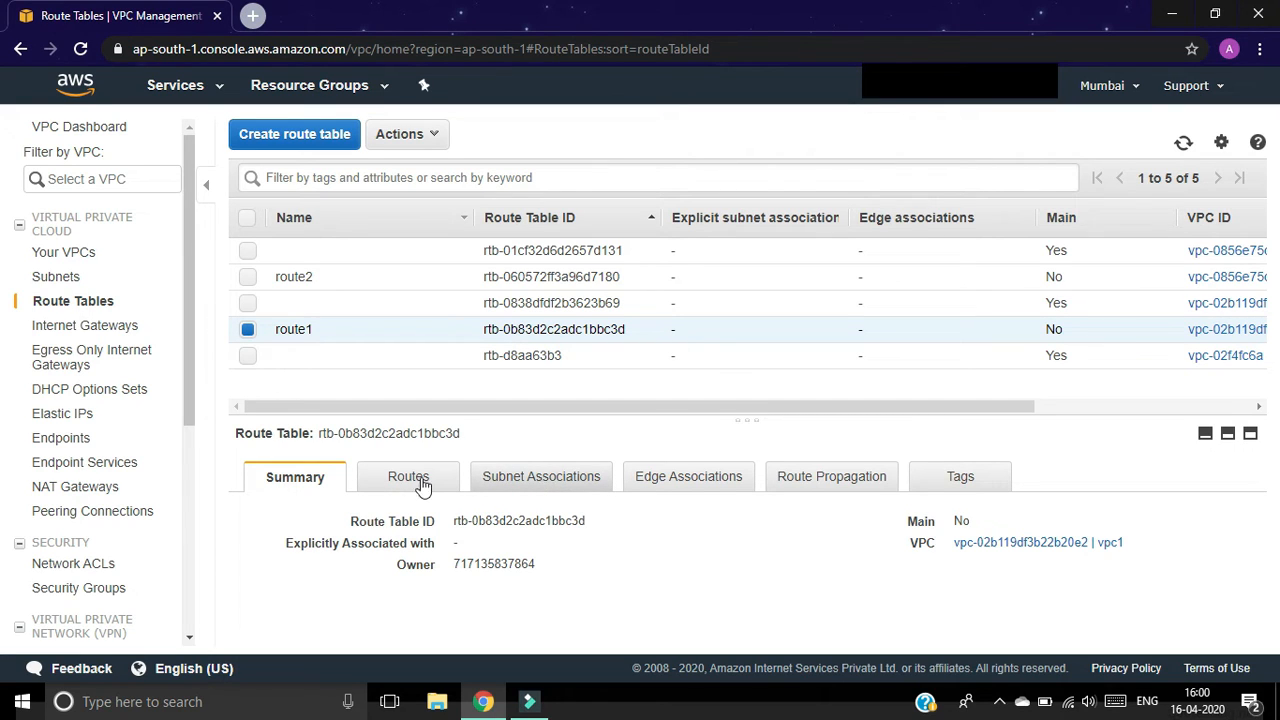
click(560, 480)
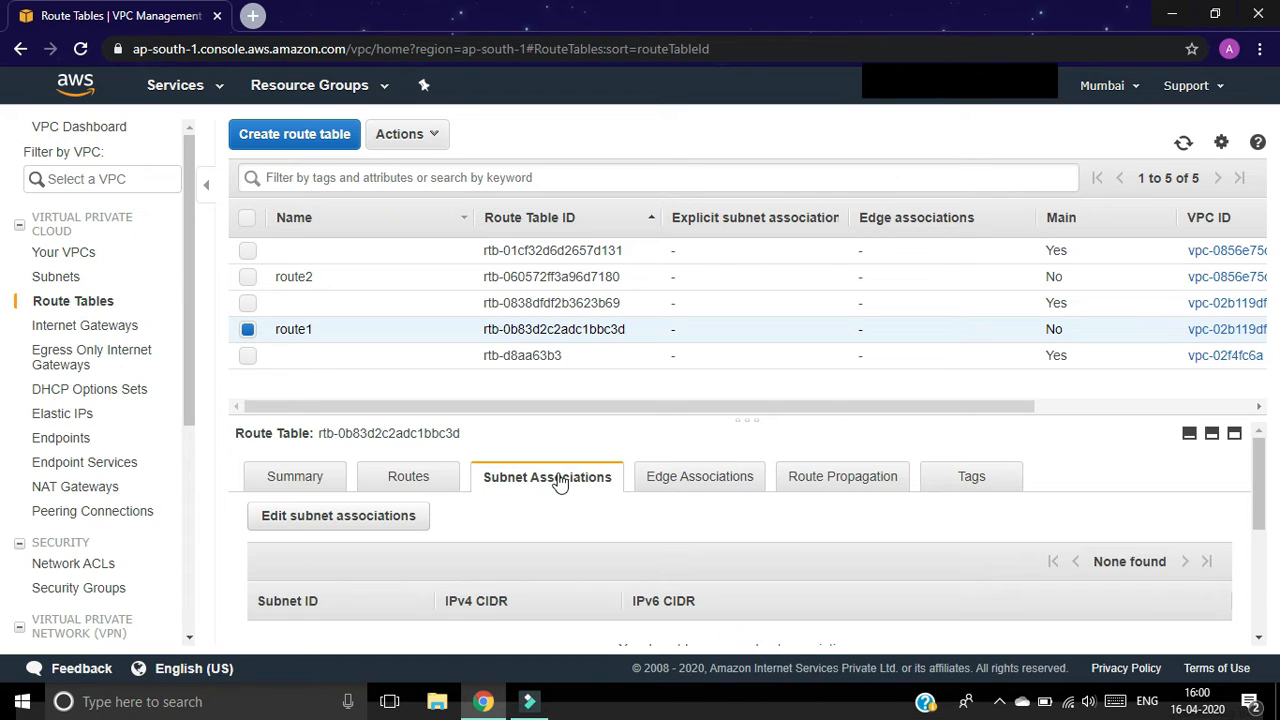
click(372, 522)
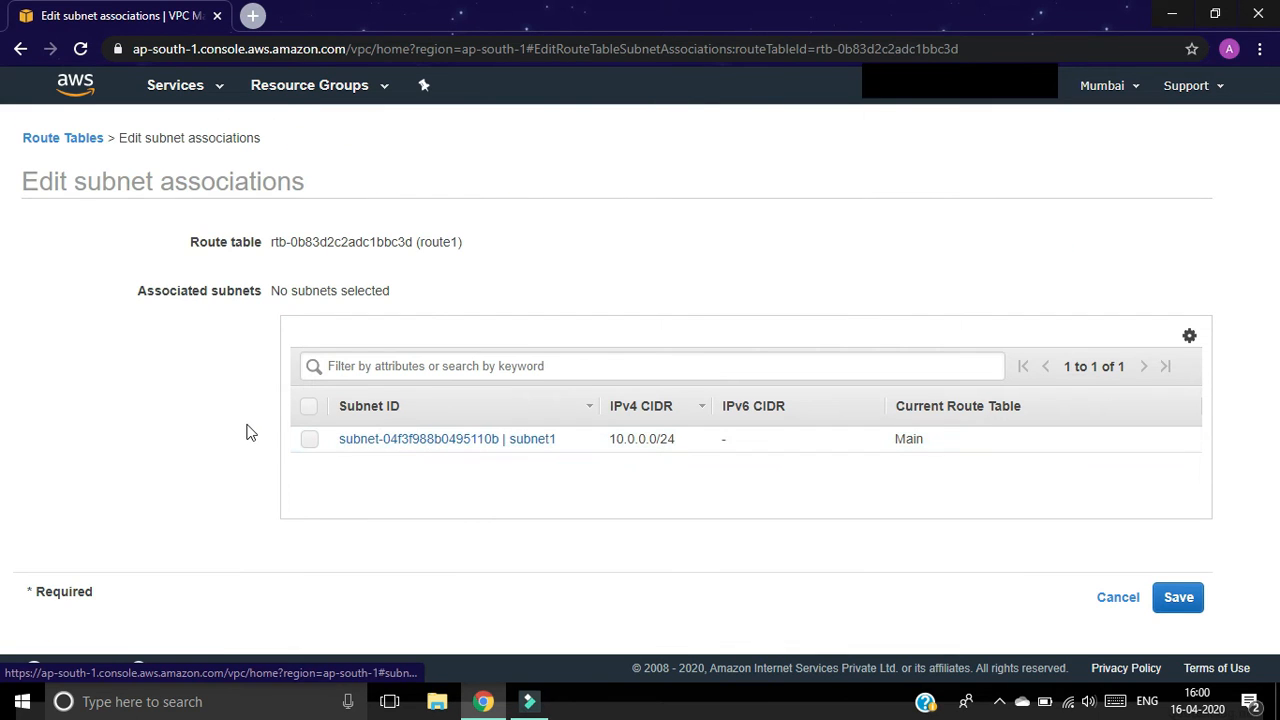
click(311, 442)
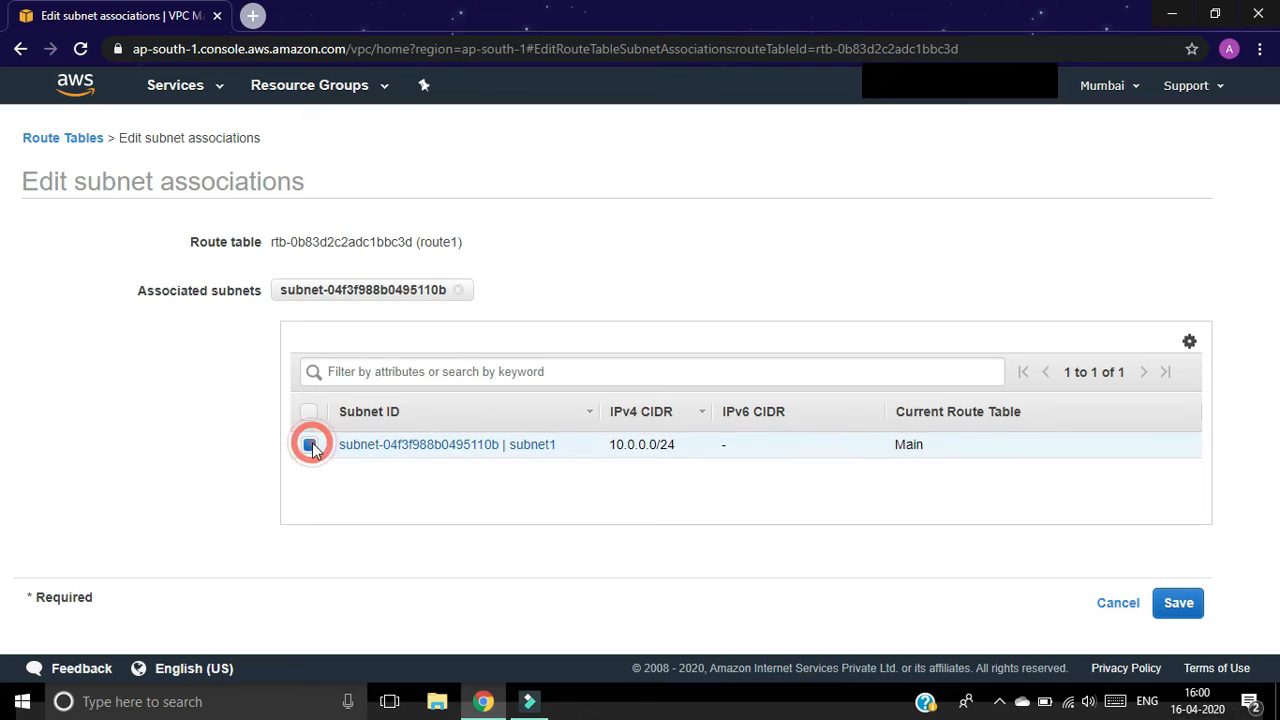
click(1176, 608)
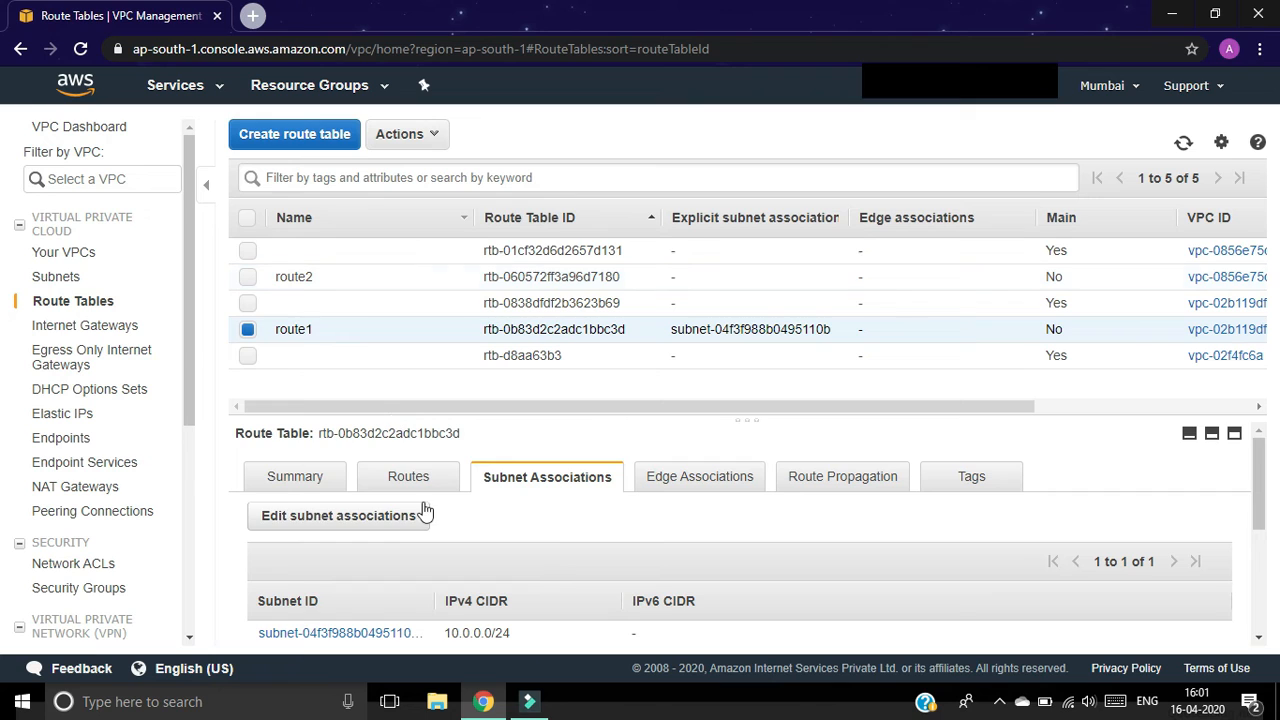
click(413, 478)
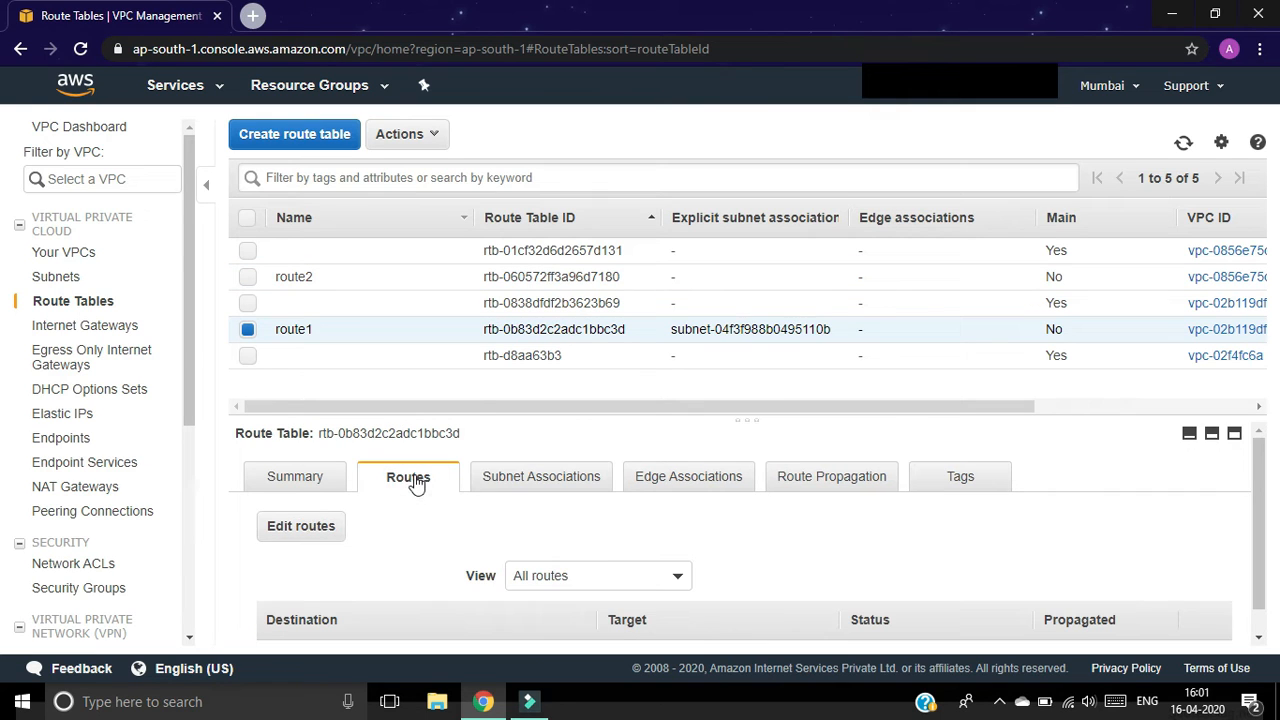
click(305, 531)
Step: Add and save a 0.0.0.0/0 route in route1 targeting the igw-vpc1 internet gateway
click(40, 326)
text(0.)
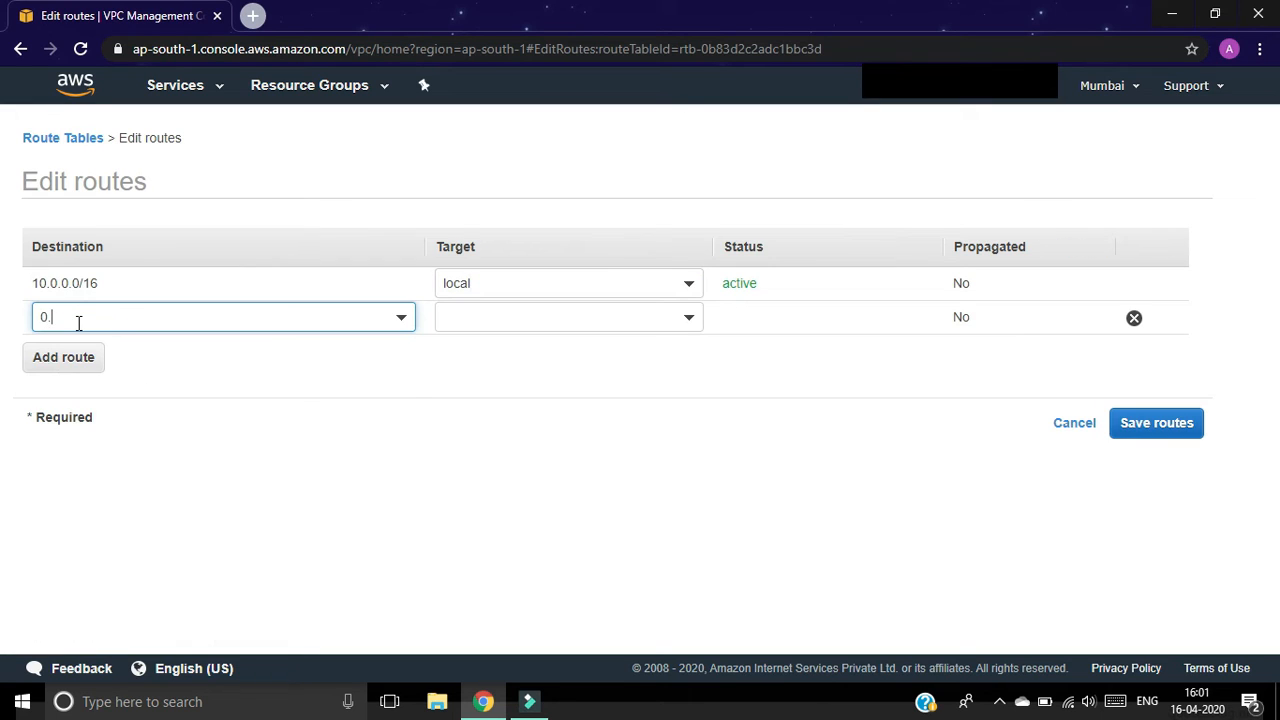
text(0.0)
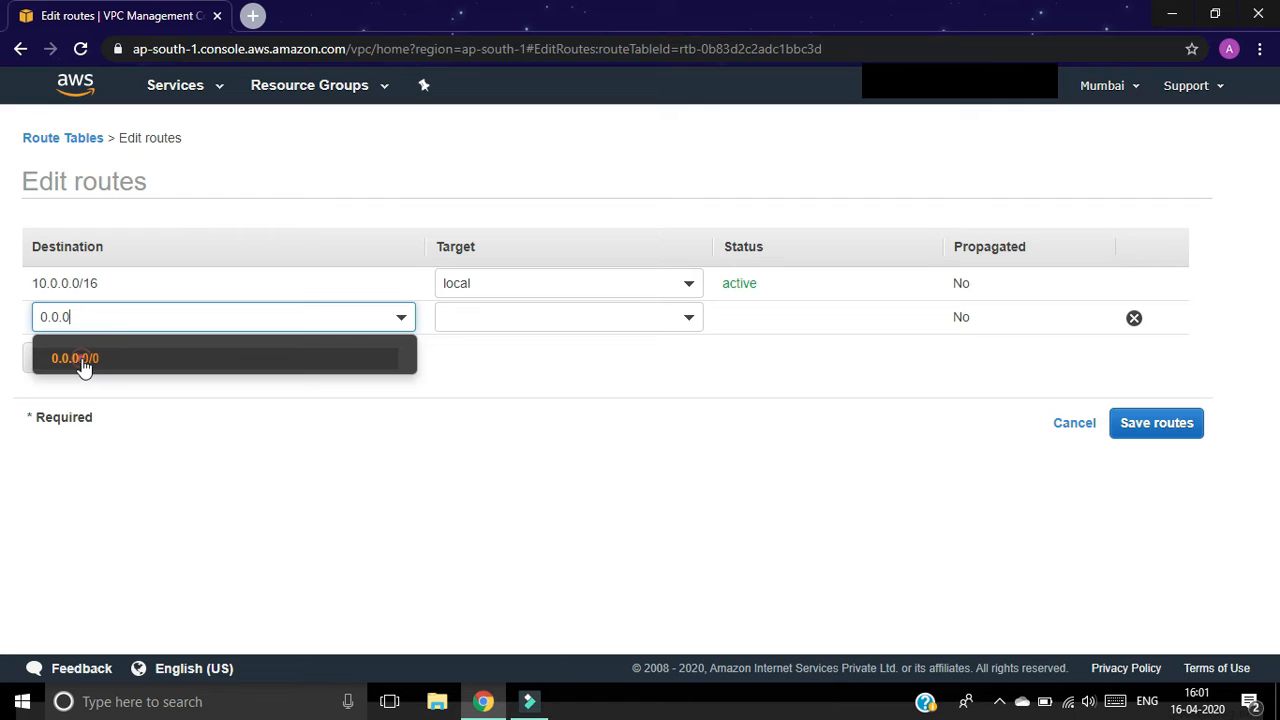
click(80, 358)
click(536, 320)
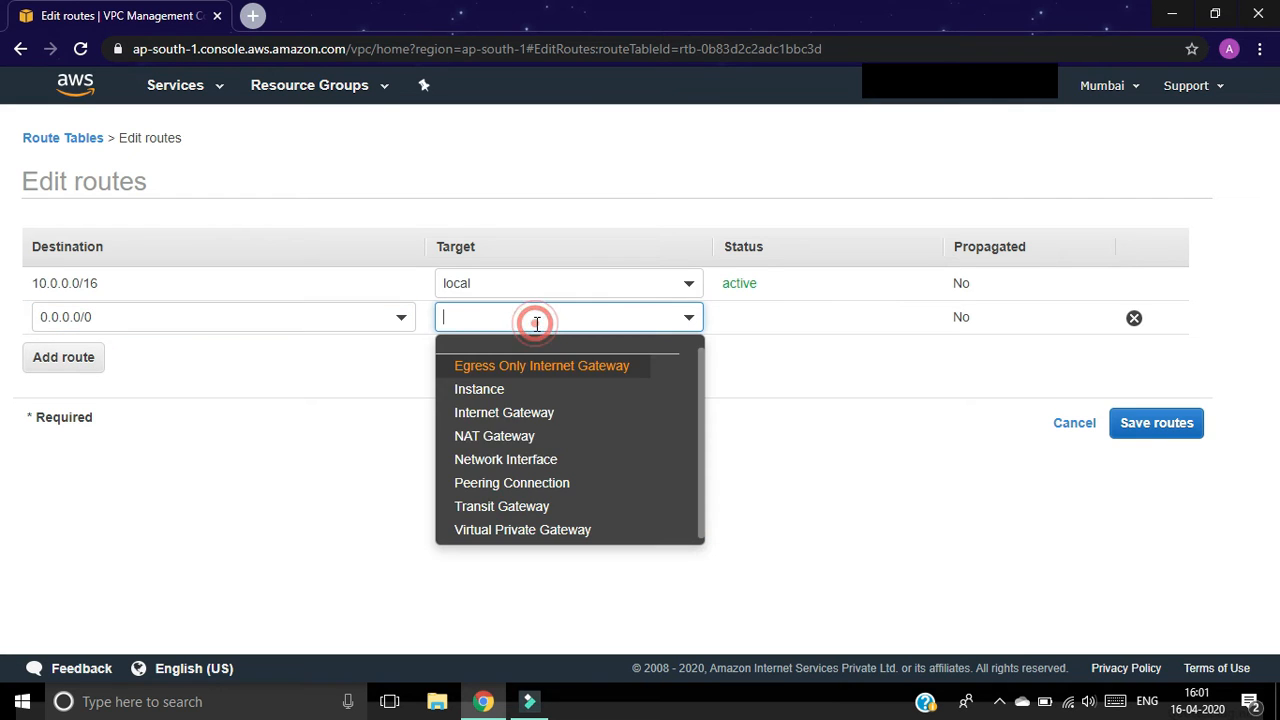
click(529, 412)
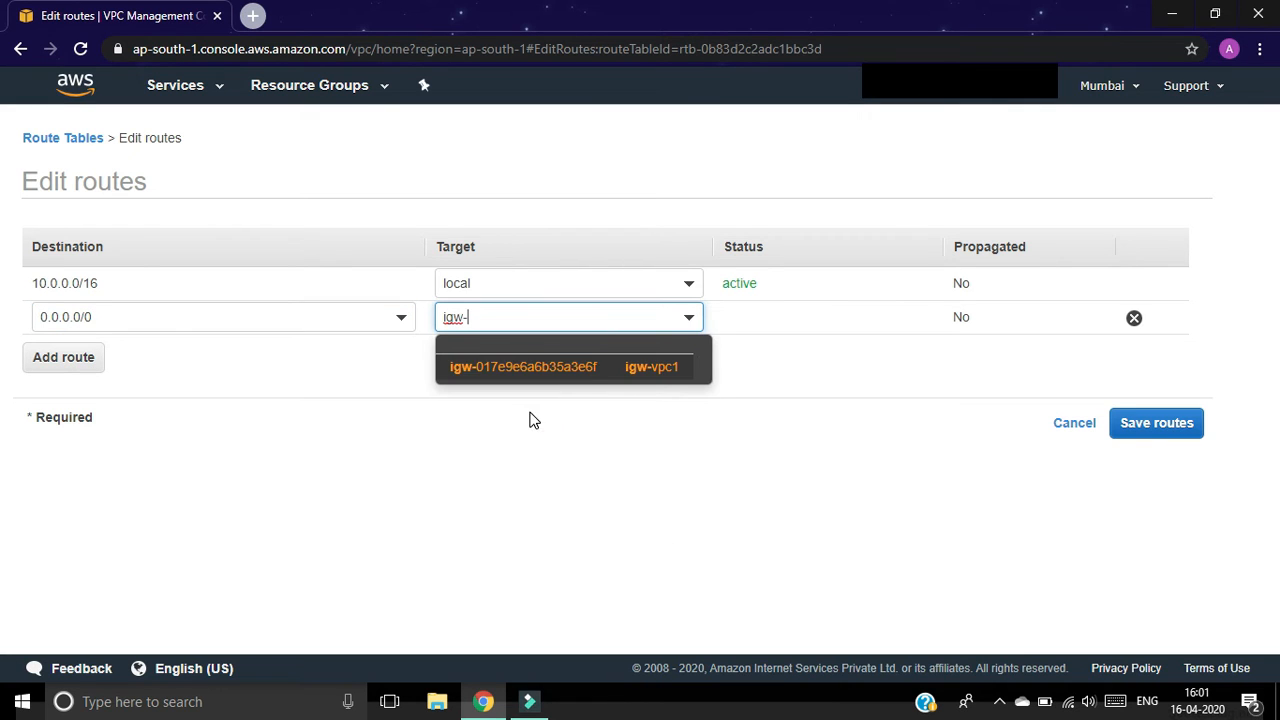
click(609, 368)
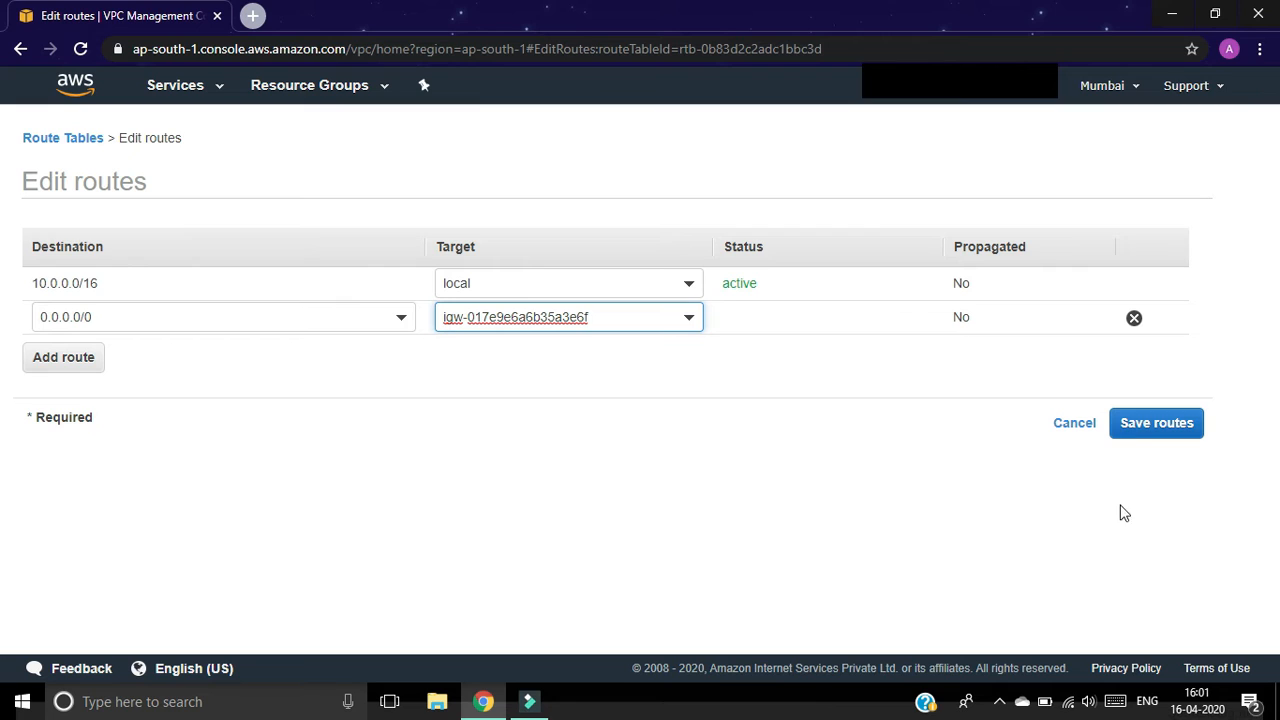
click(1131, 428)
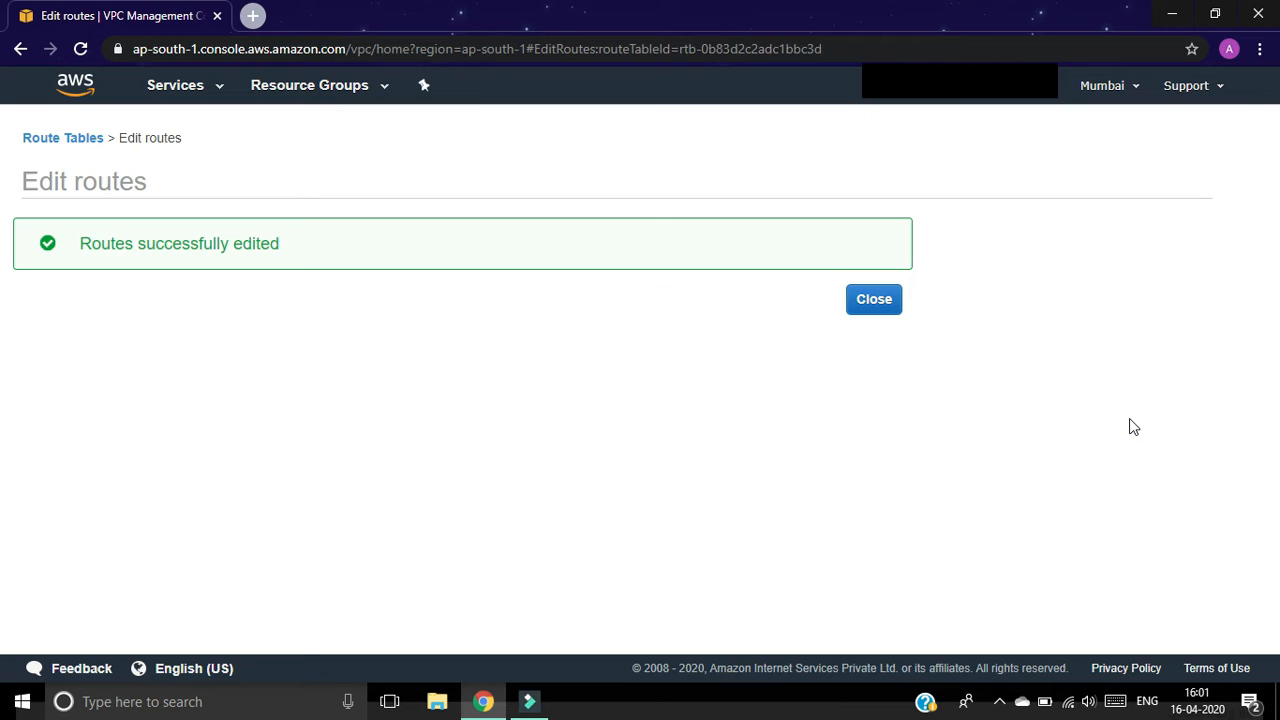
click(868, 307)
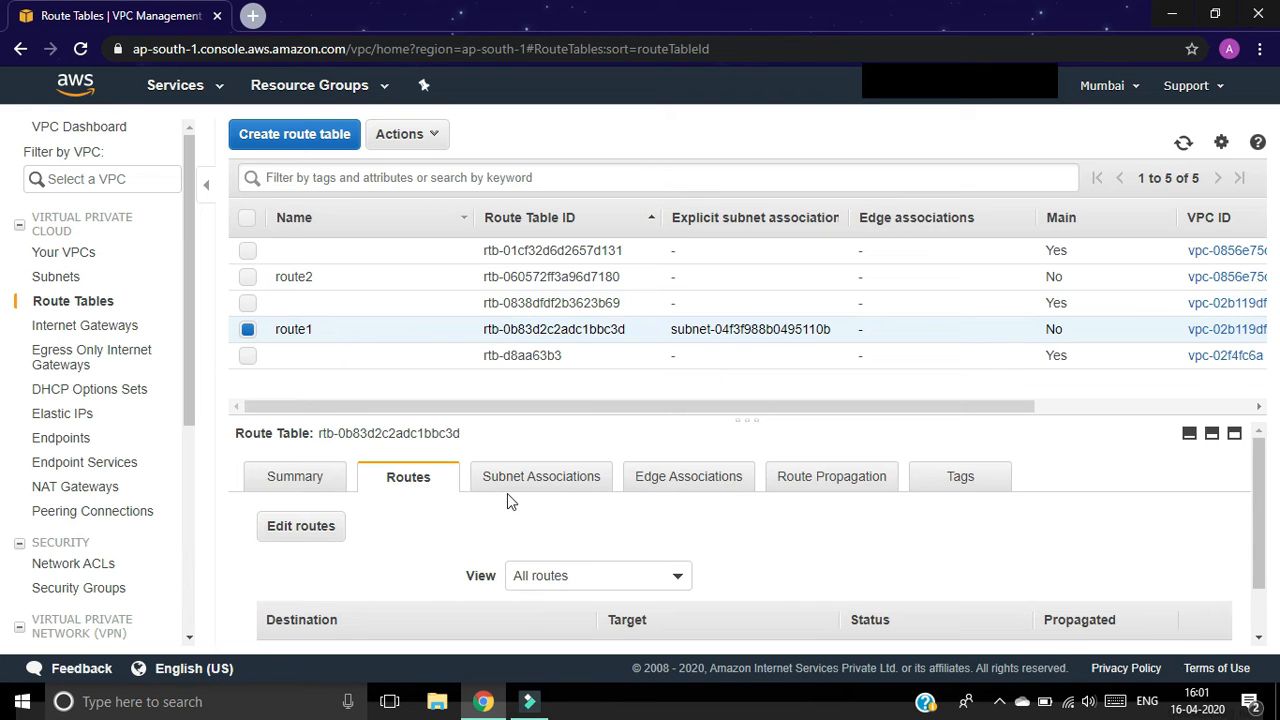
Step: Associate route table route2 with subnet subnet-0975bb508267b4f32
click(248, 331)
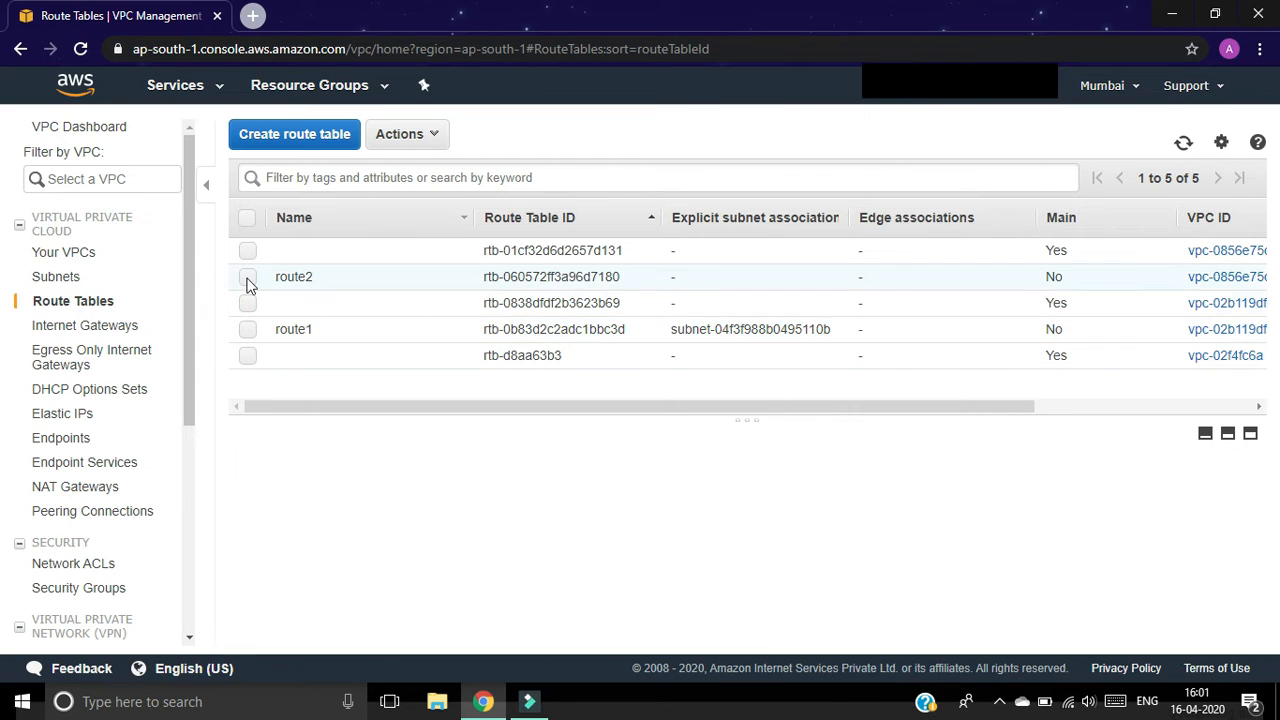
click(248, 284)
click(503, 476)
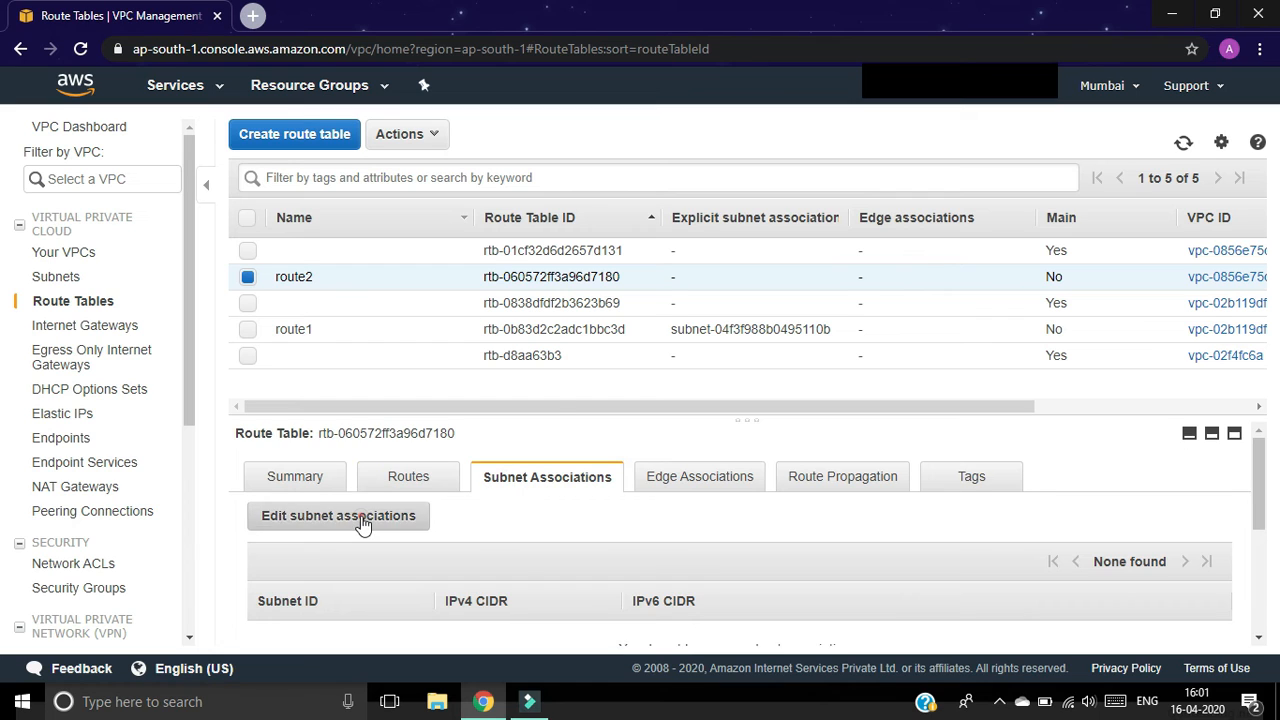
click(362, 524)
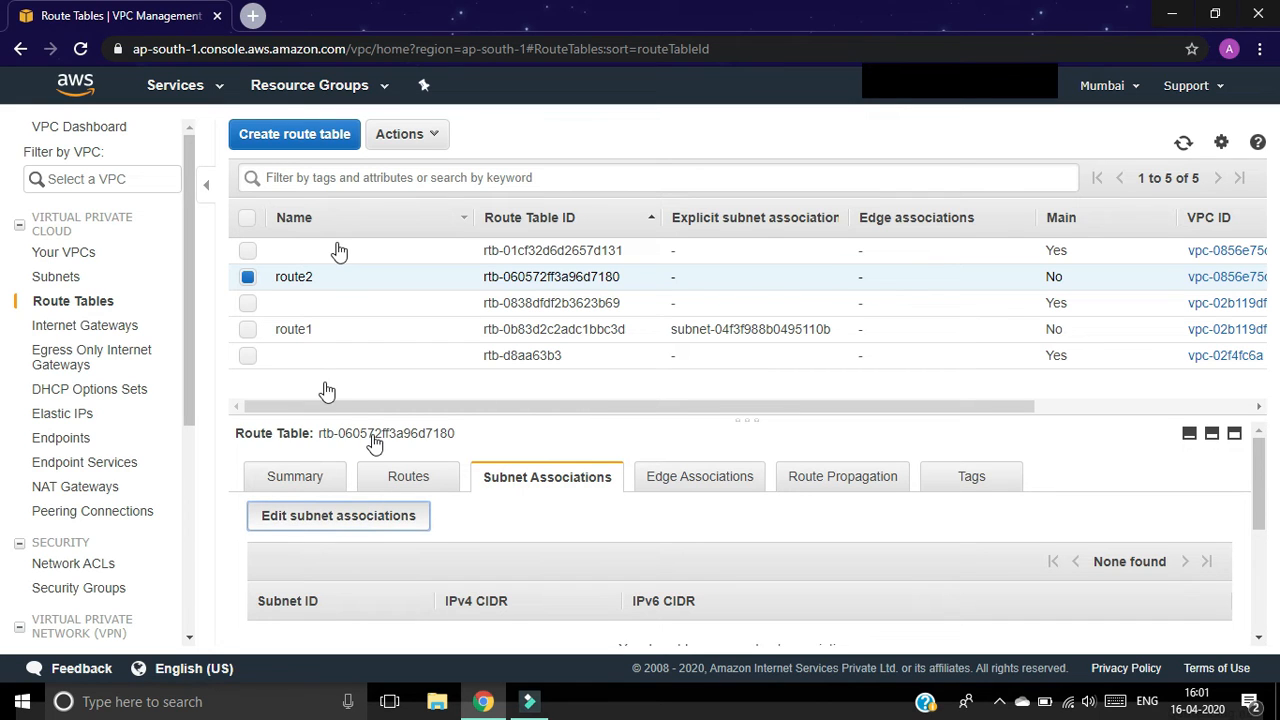
click(363, 527)
click(309, 444)
click(1179, 603)
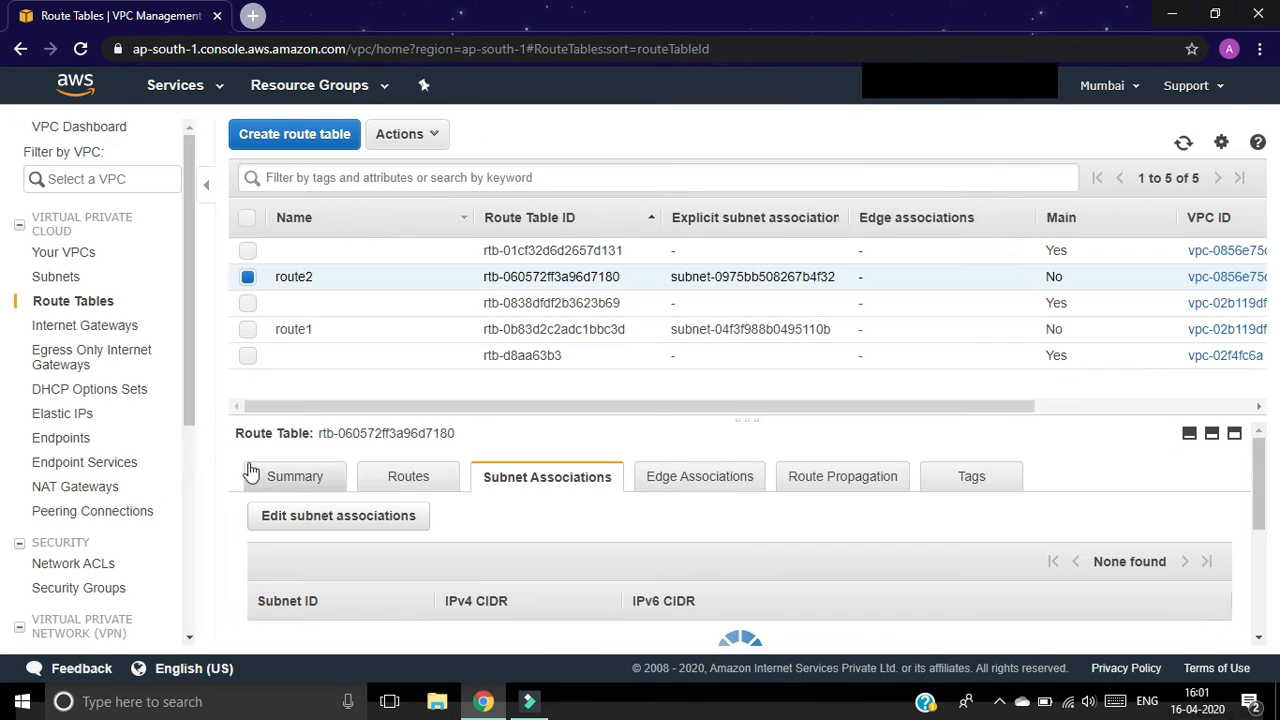
Step: Add a 0.0.0.0/0 route on route2 targeting the vpc2 internet gateway
click(423, 488)
click(300, 526)
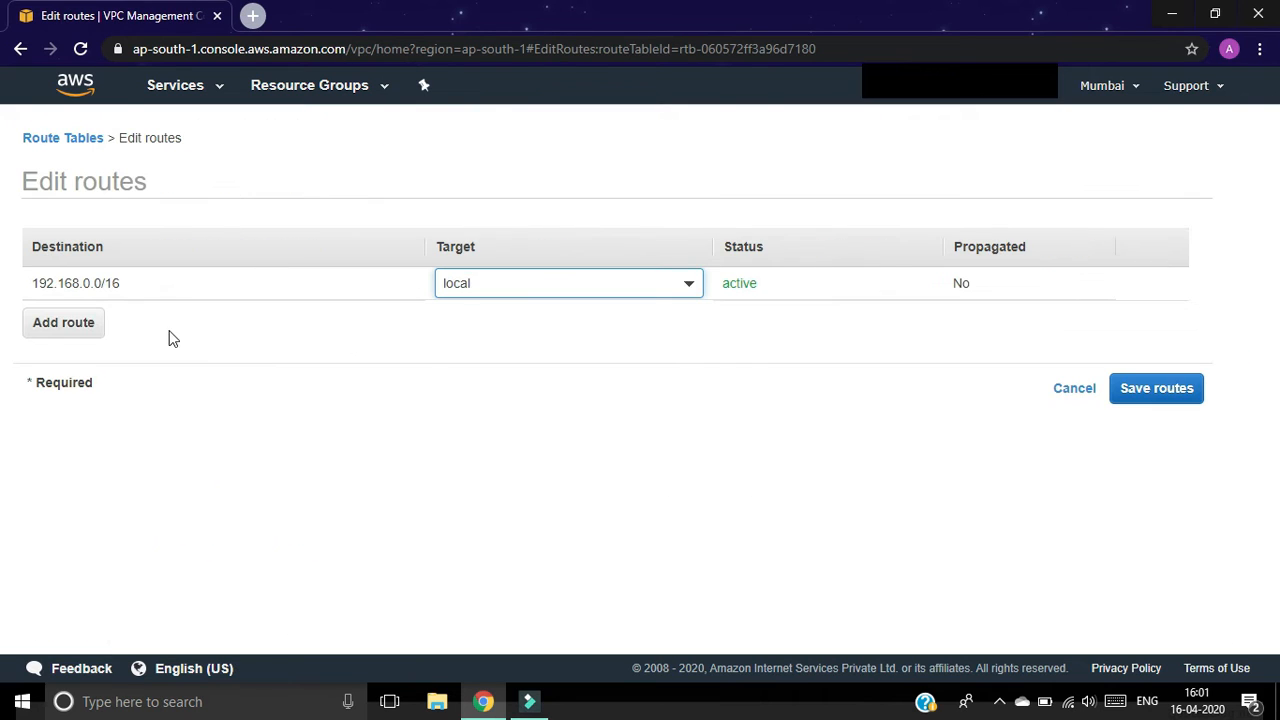
click(57, 316)
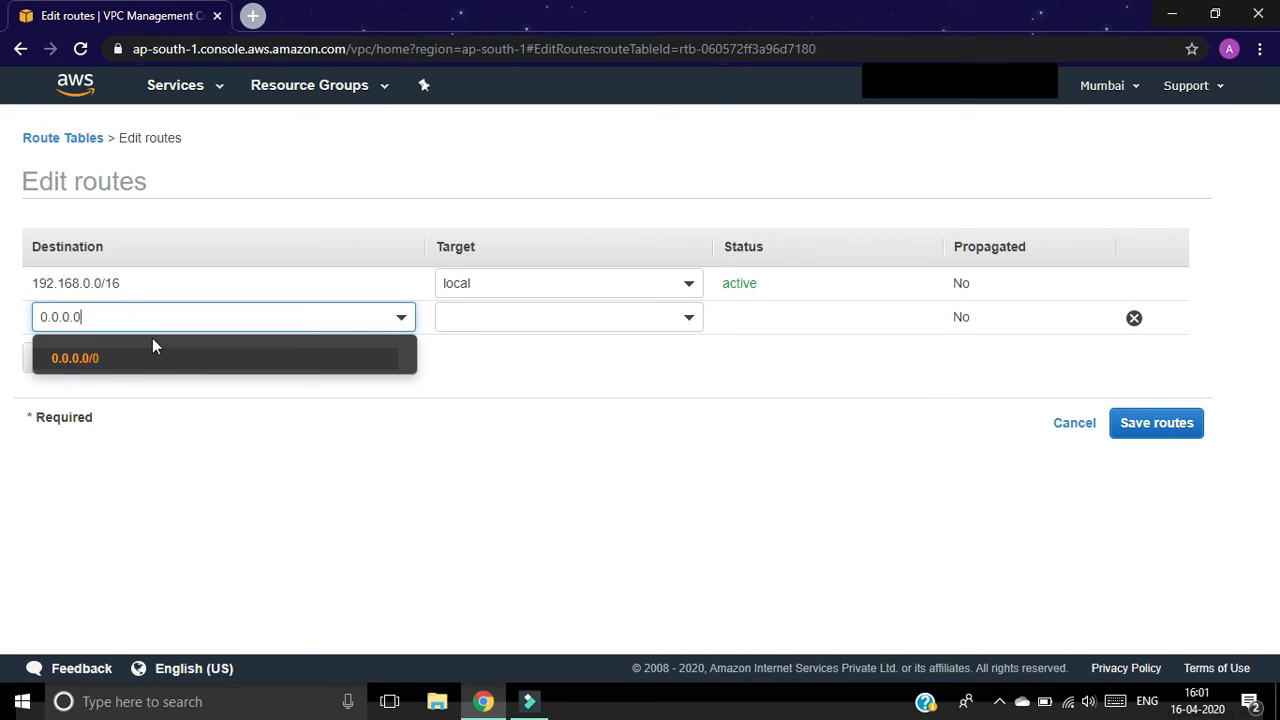
click(122, 359)
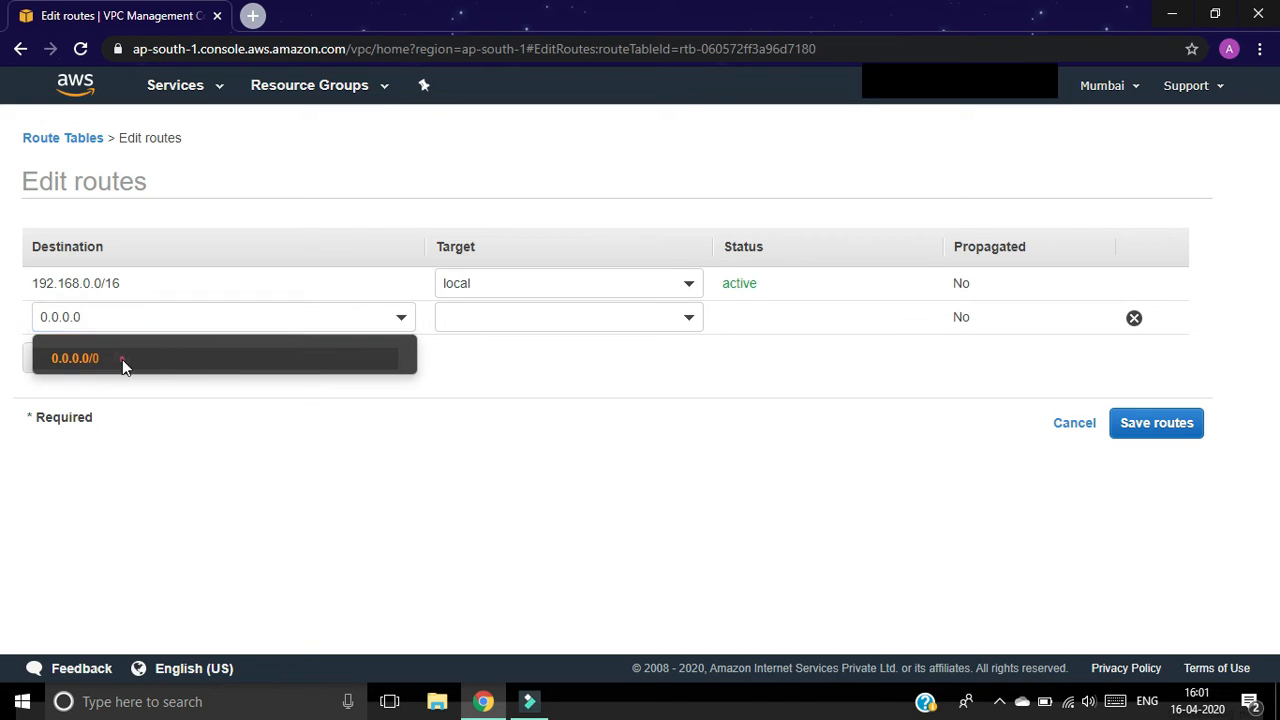
click(508, 320)
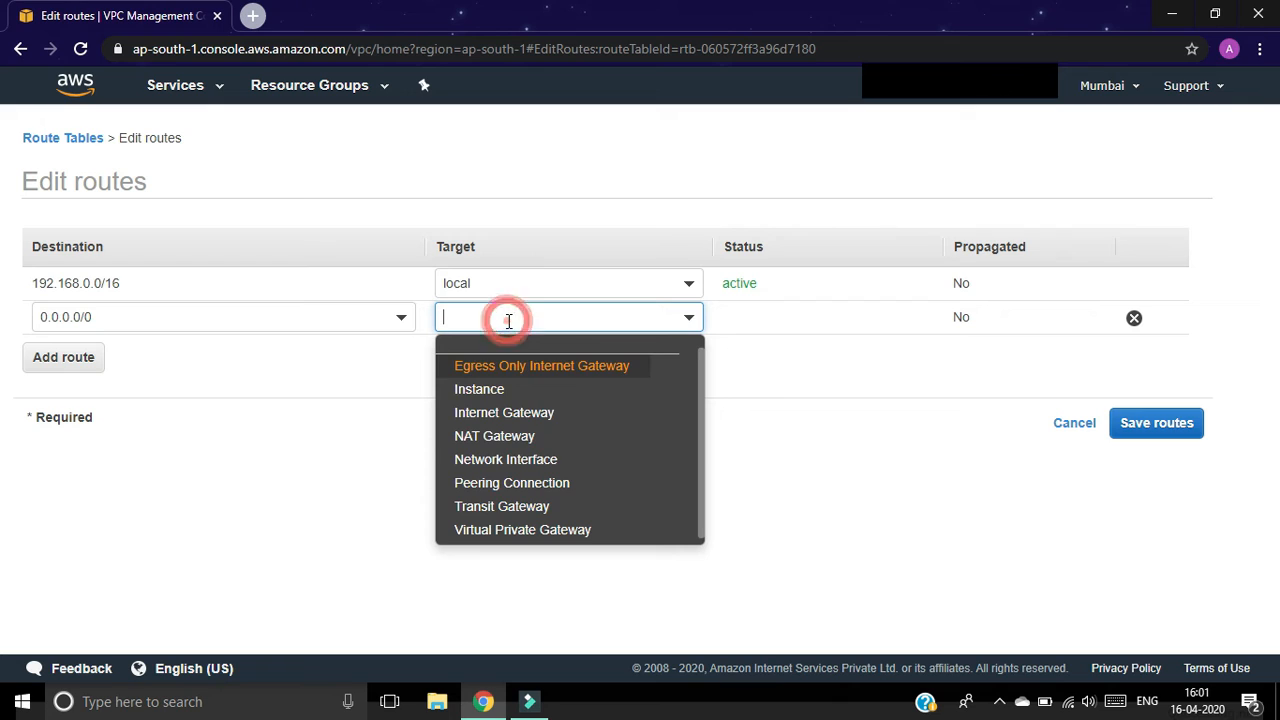
click(509, 412)
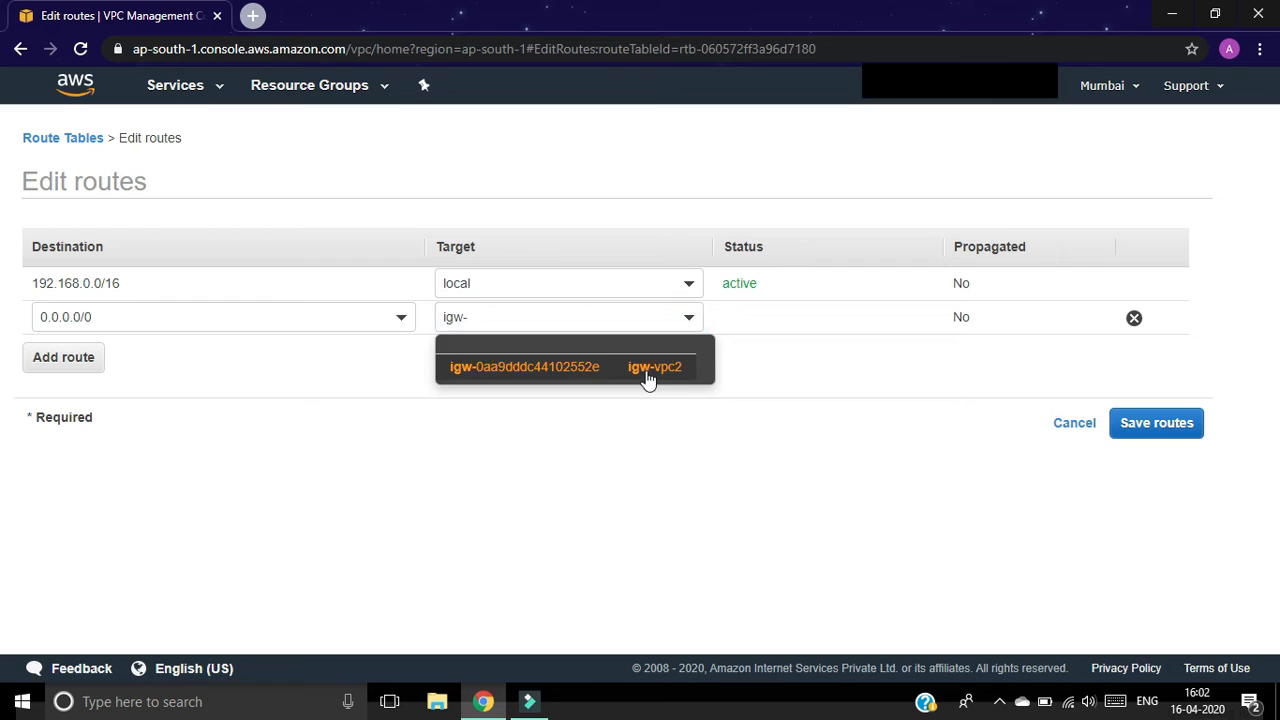
click(648, 370)
click(1148, 426)
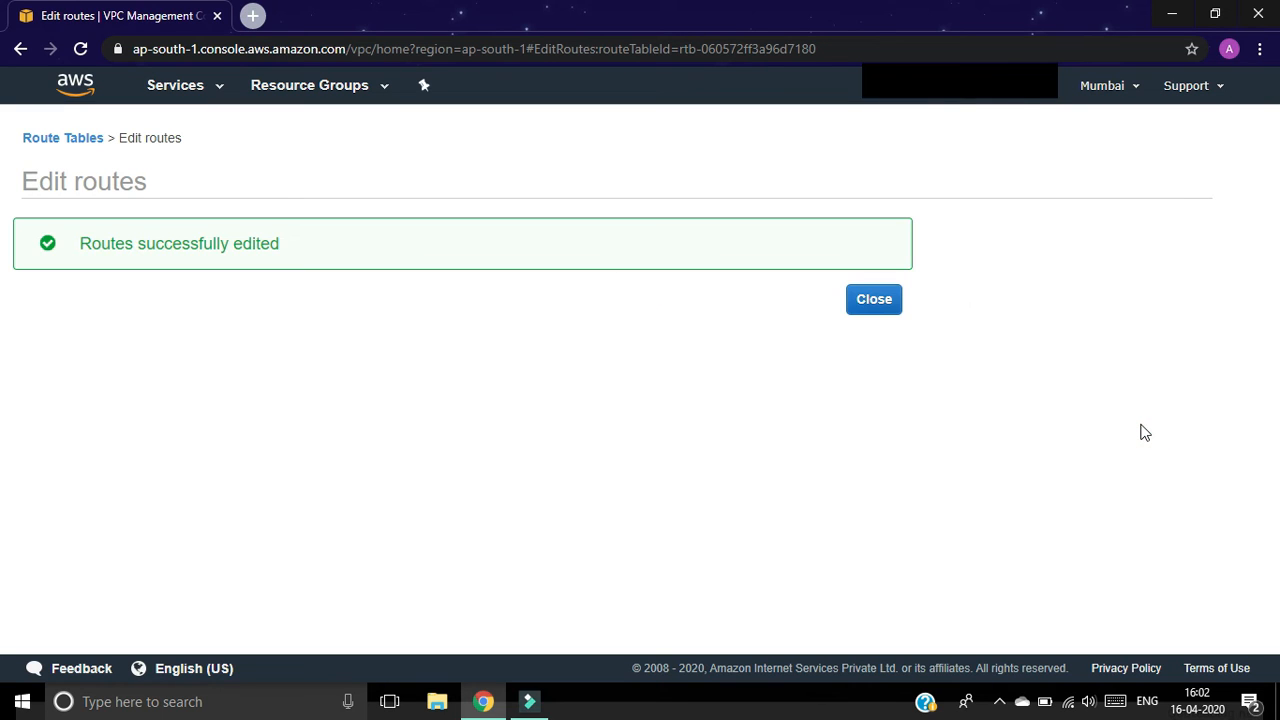
click(874, 300)
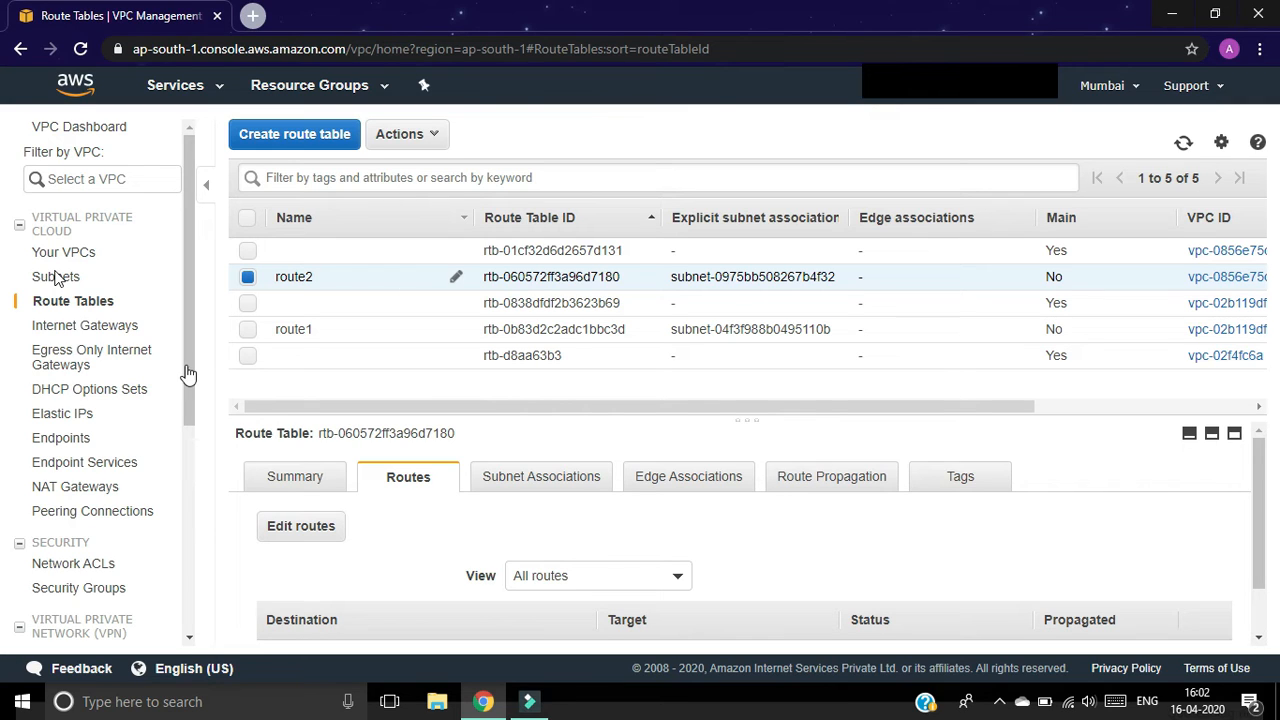
Step: Begin a new peering connection named peer-vpc1-vpc2 with vpc1 (10.0.0.0/16) as requester
click(93, 513)
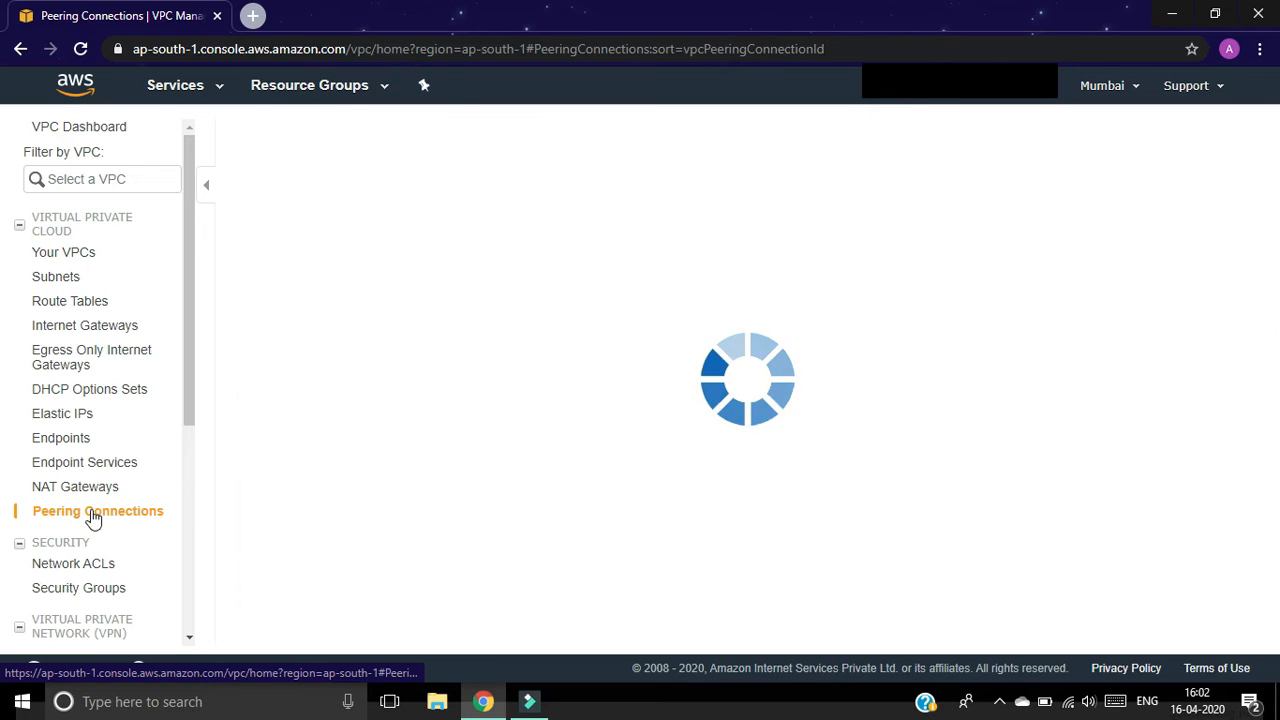
click(701, 290)
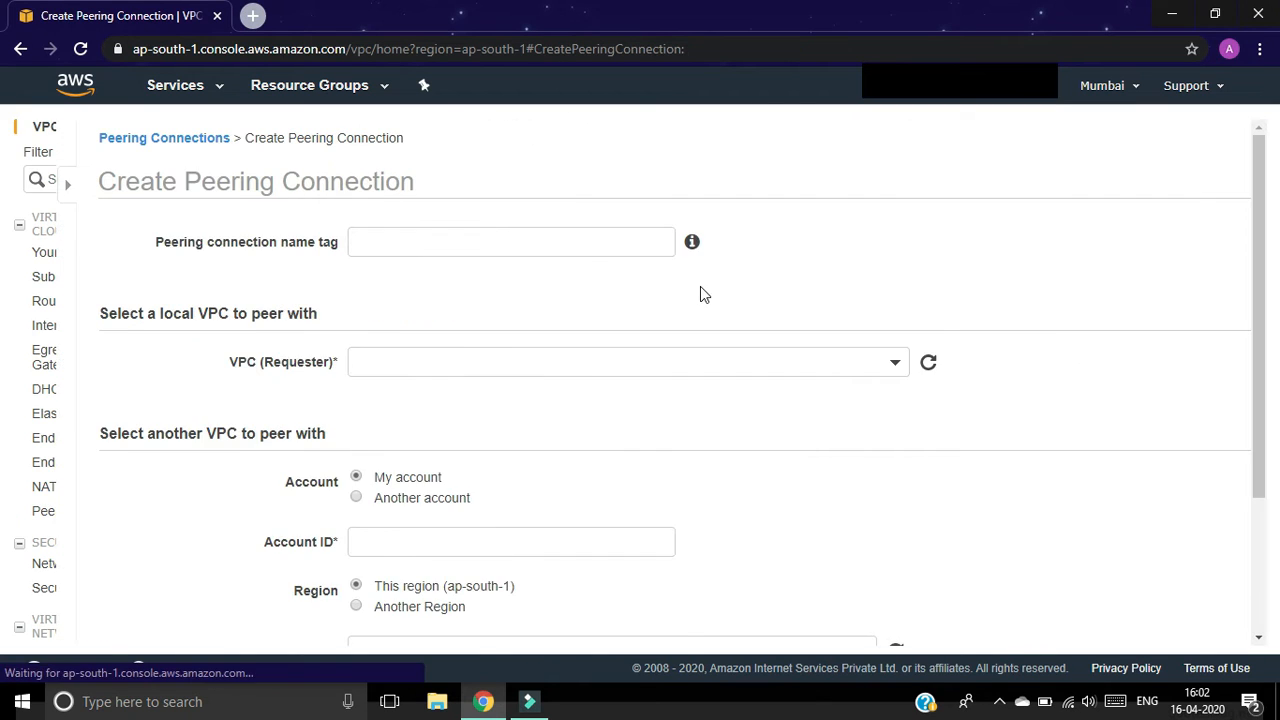
click(339, 246)
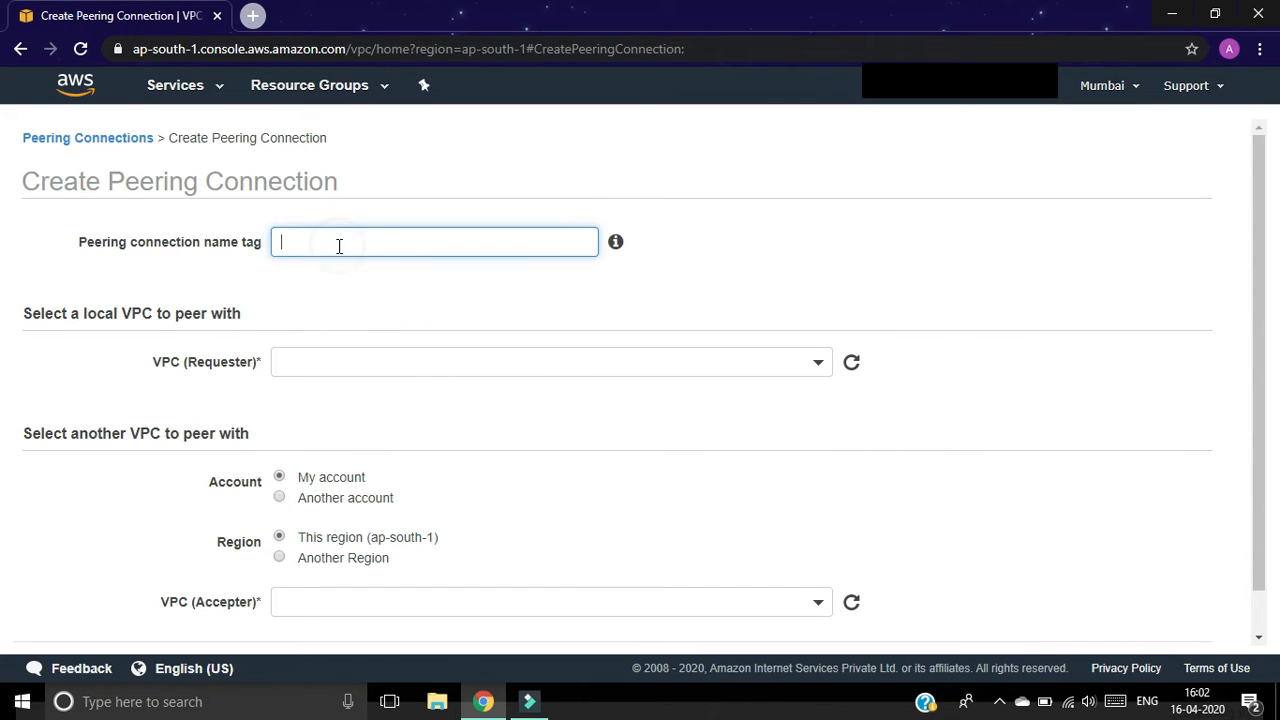
text(peer-vpc1-vpc2)
click(800, 368)
click(547, 497)
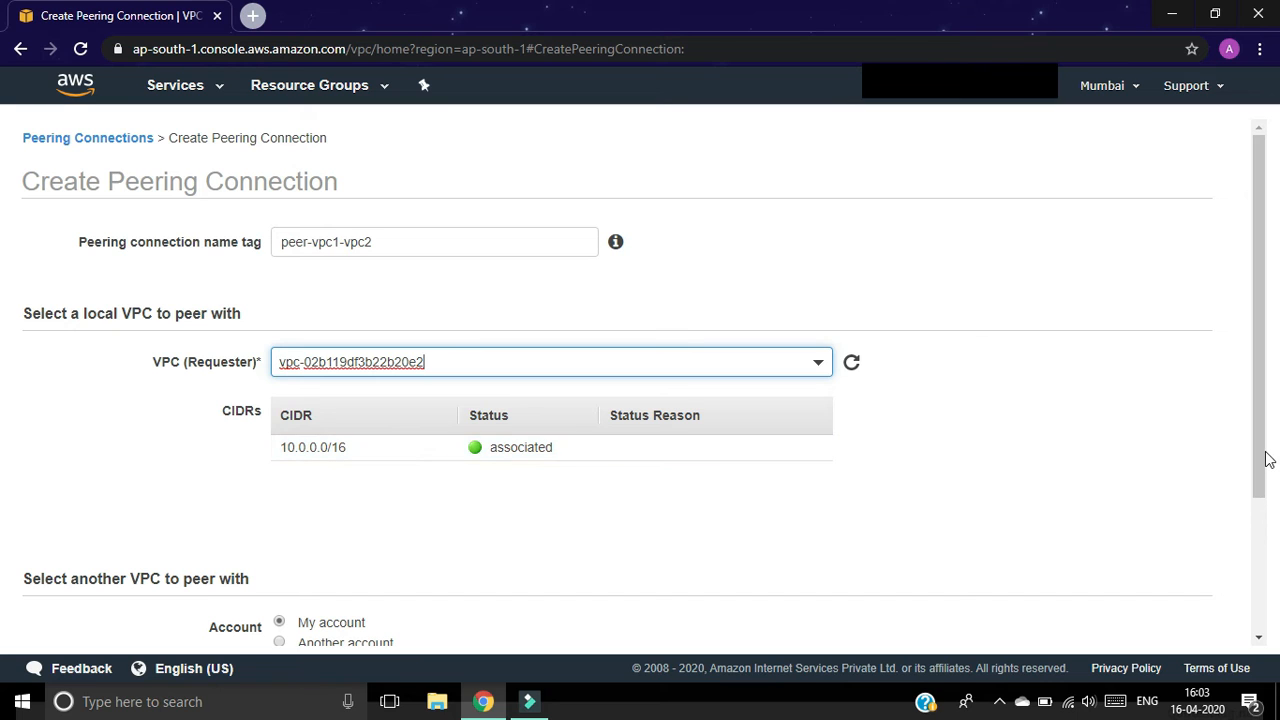
drag(1265, 457, 1277, 583)
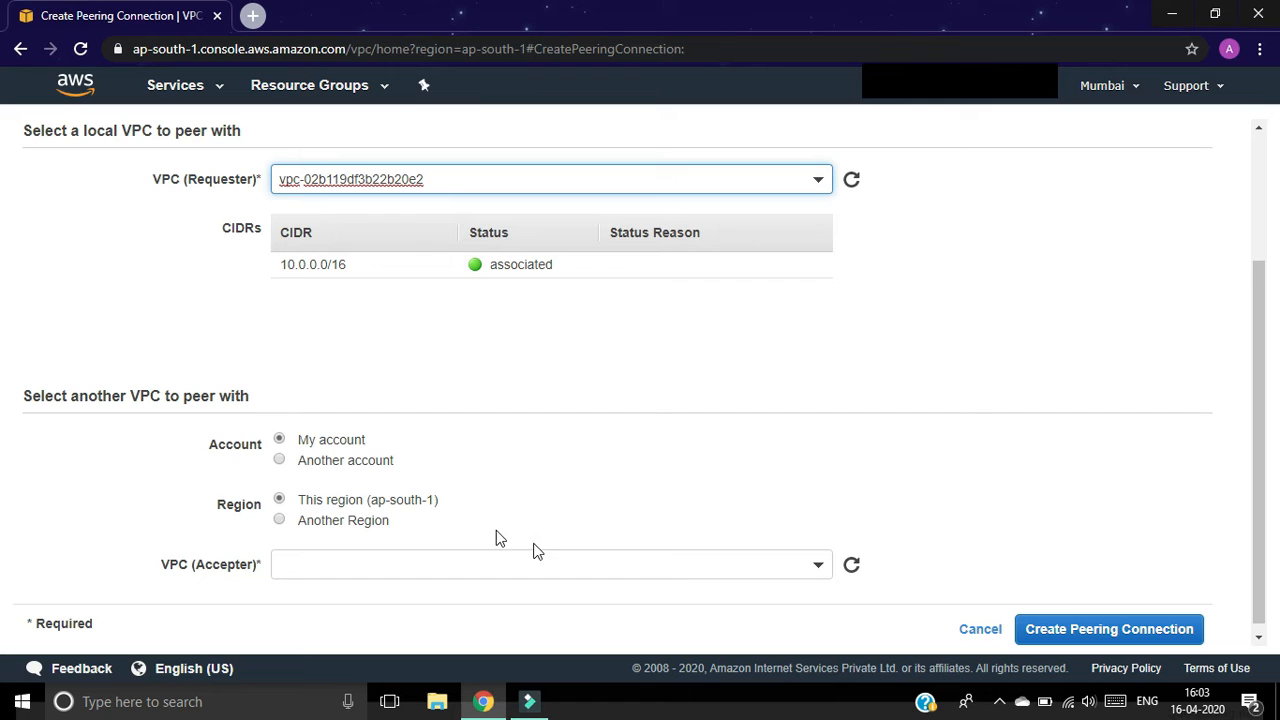
Step: Choose vpc2 as the accepter VPC and create the vpc1–vpc2 peering connection
click(808, 575)
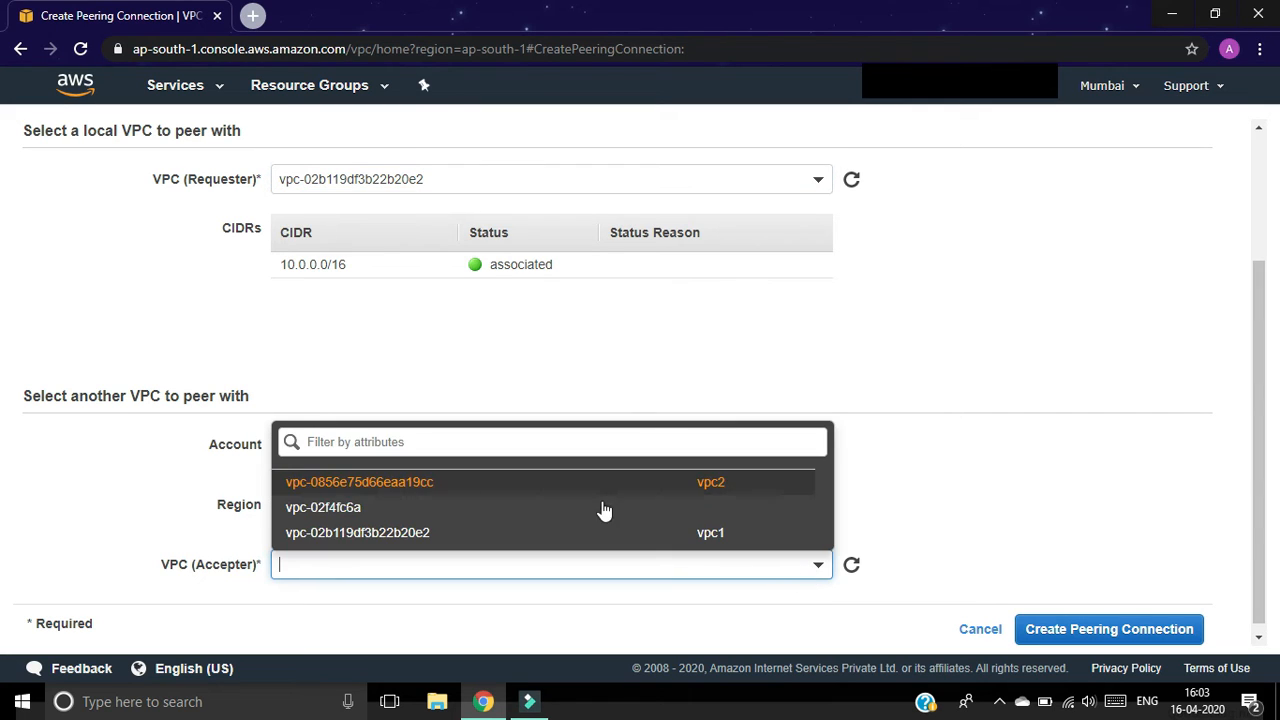
click(650, 484)
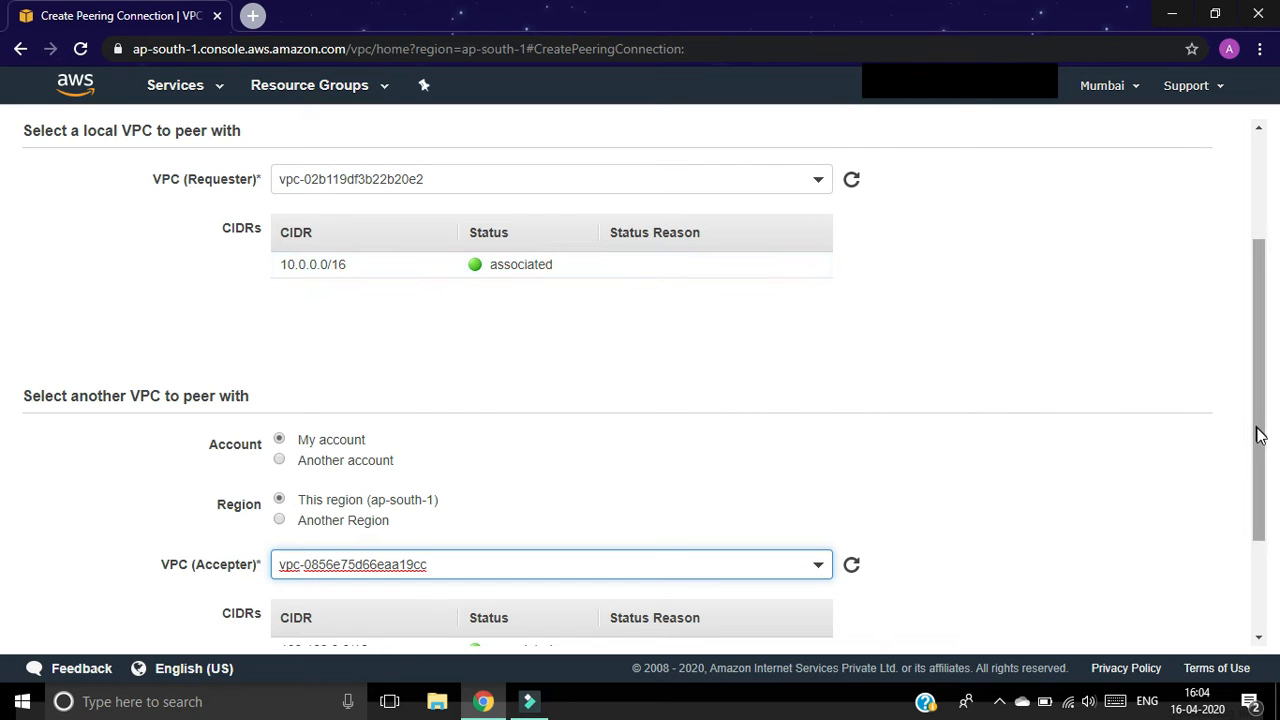
drag(1260, 438, 1267, 564)
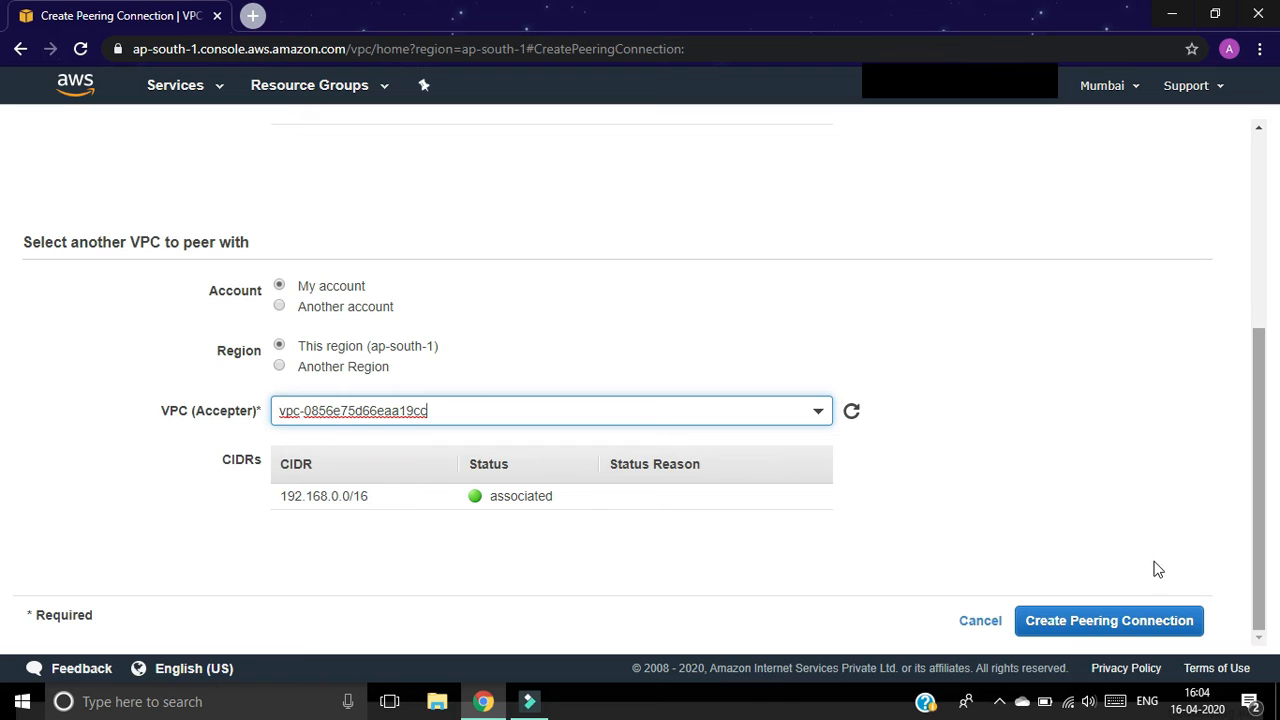
click(1070, 625)
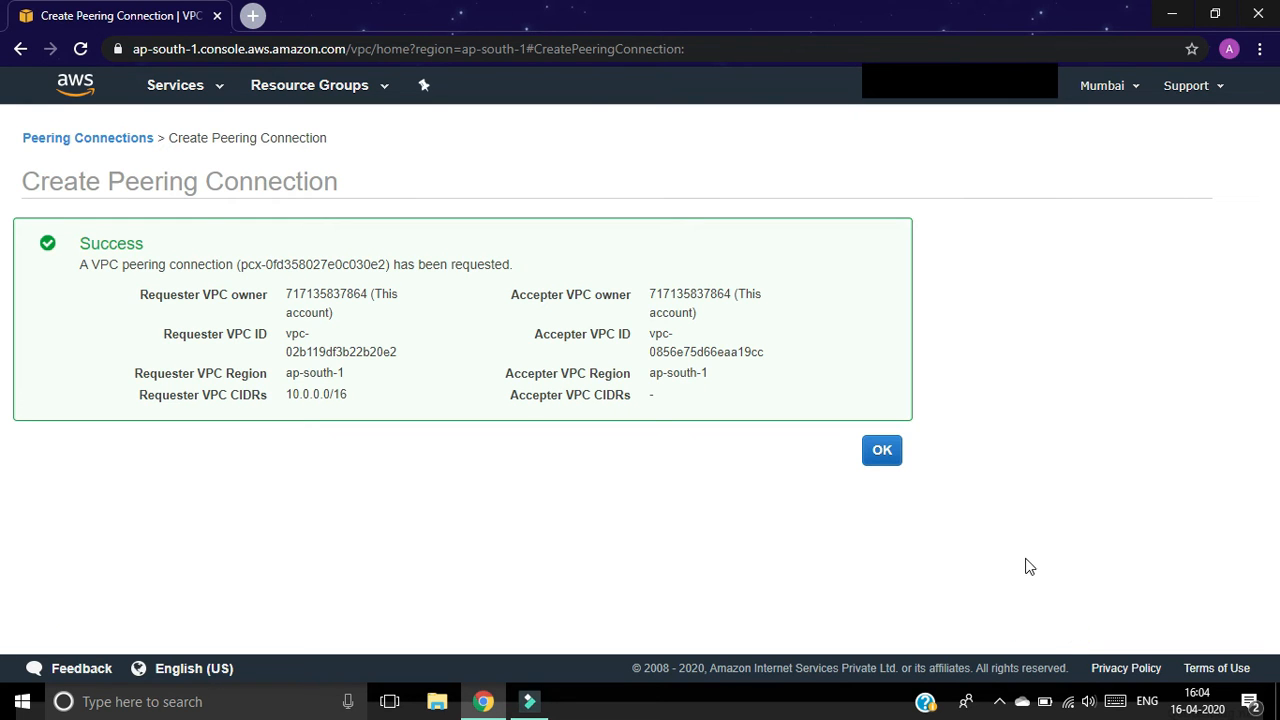
click(885, 450)
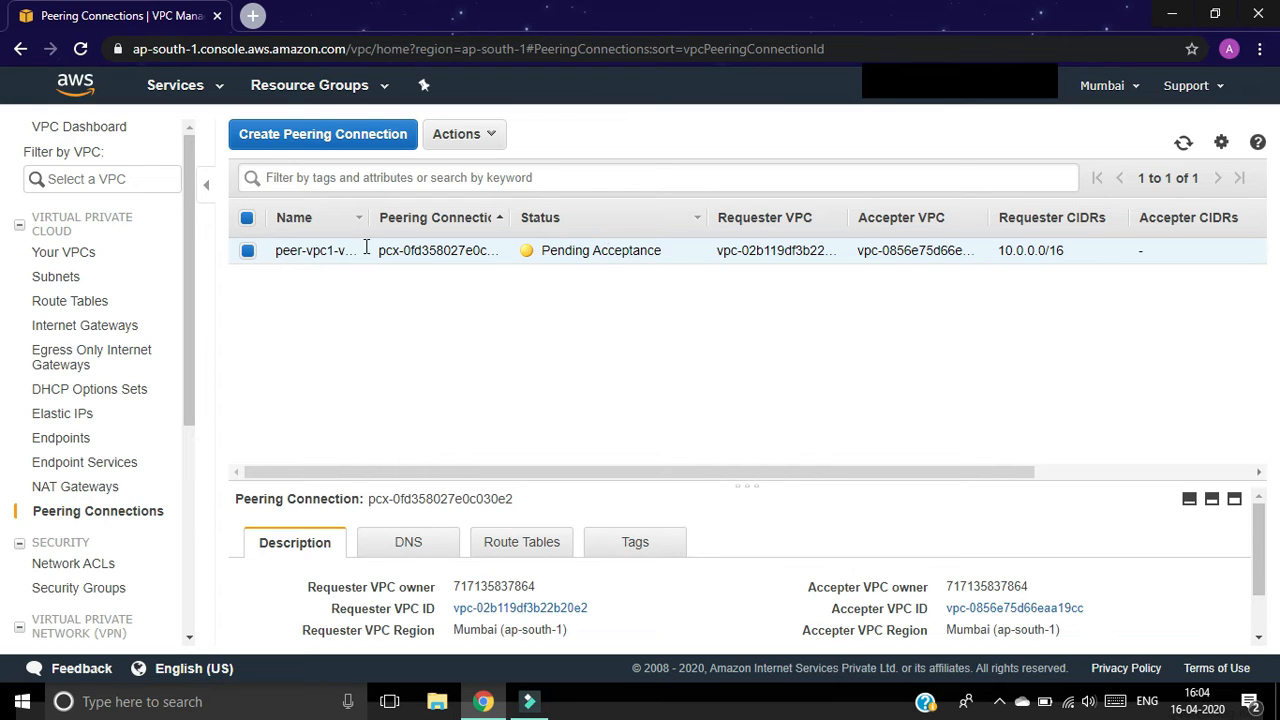
click(491, 138)
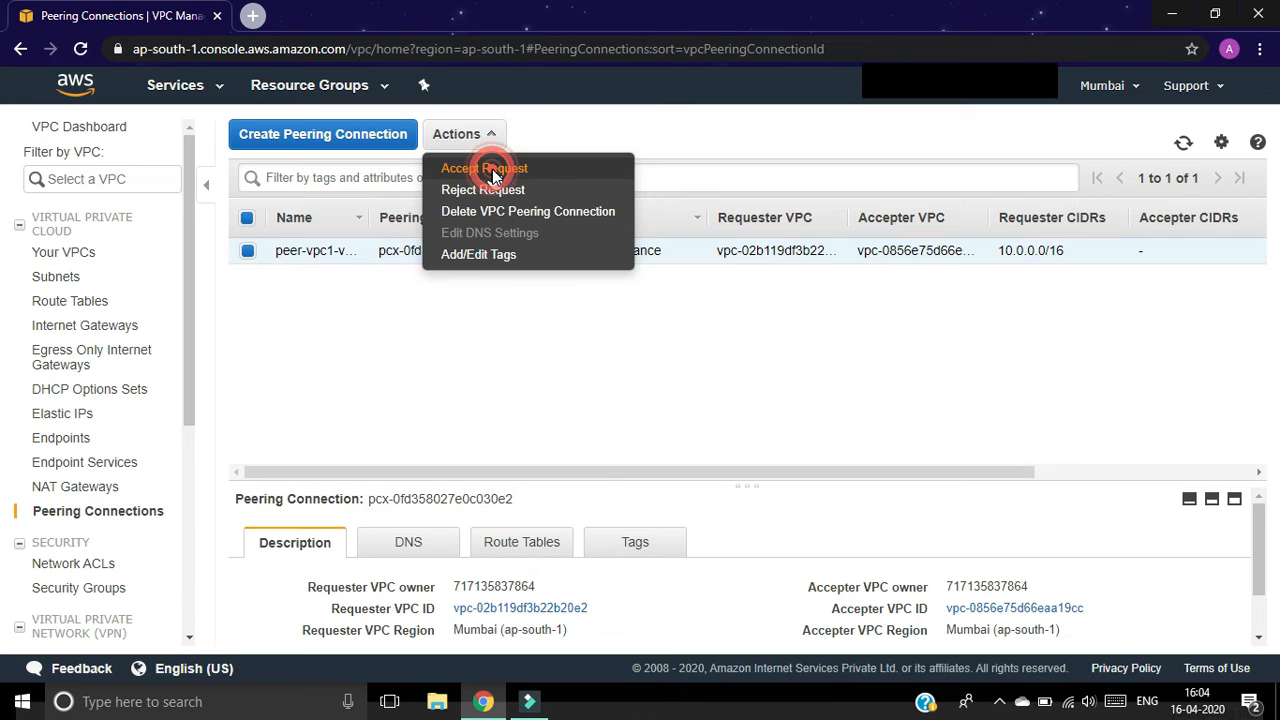
Step: Accept the pending peer-vpc1-vpc2 request so its status becomes Active
click(492, 170)
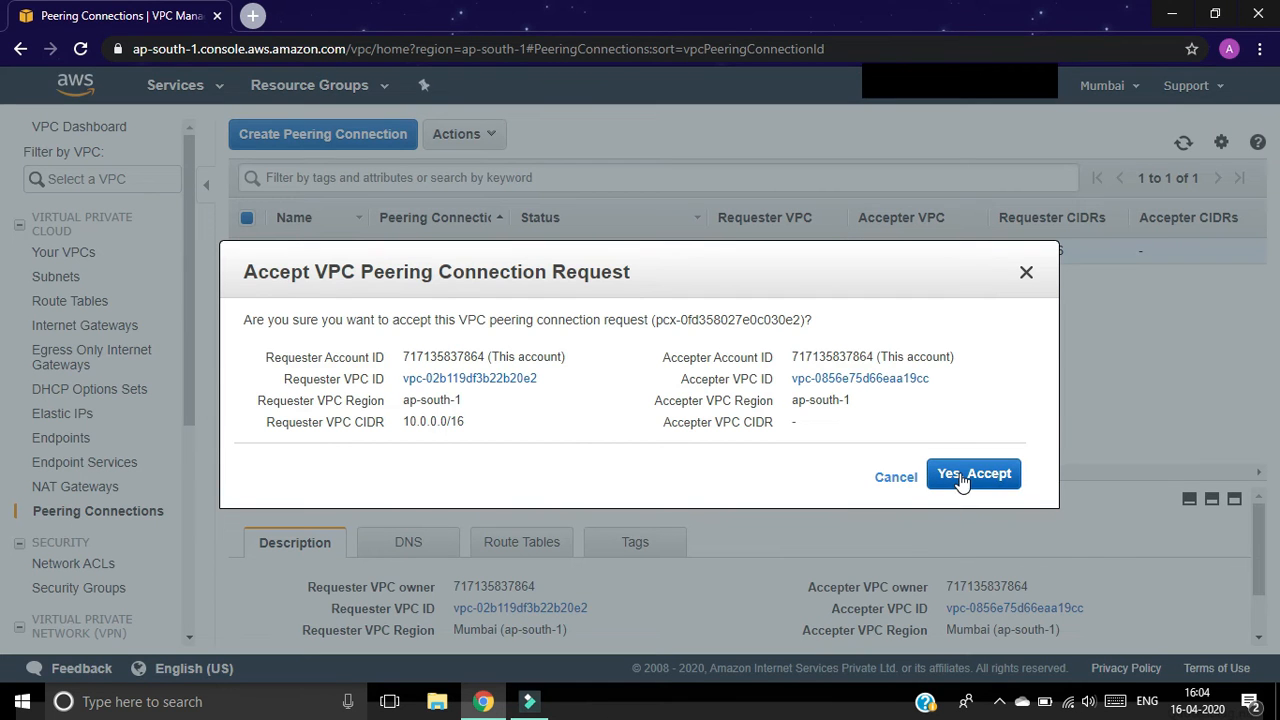
click(961, 480)
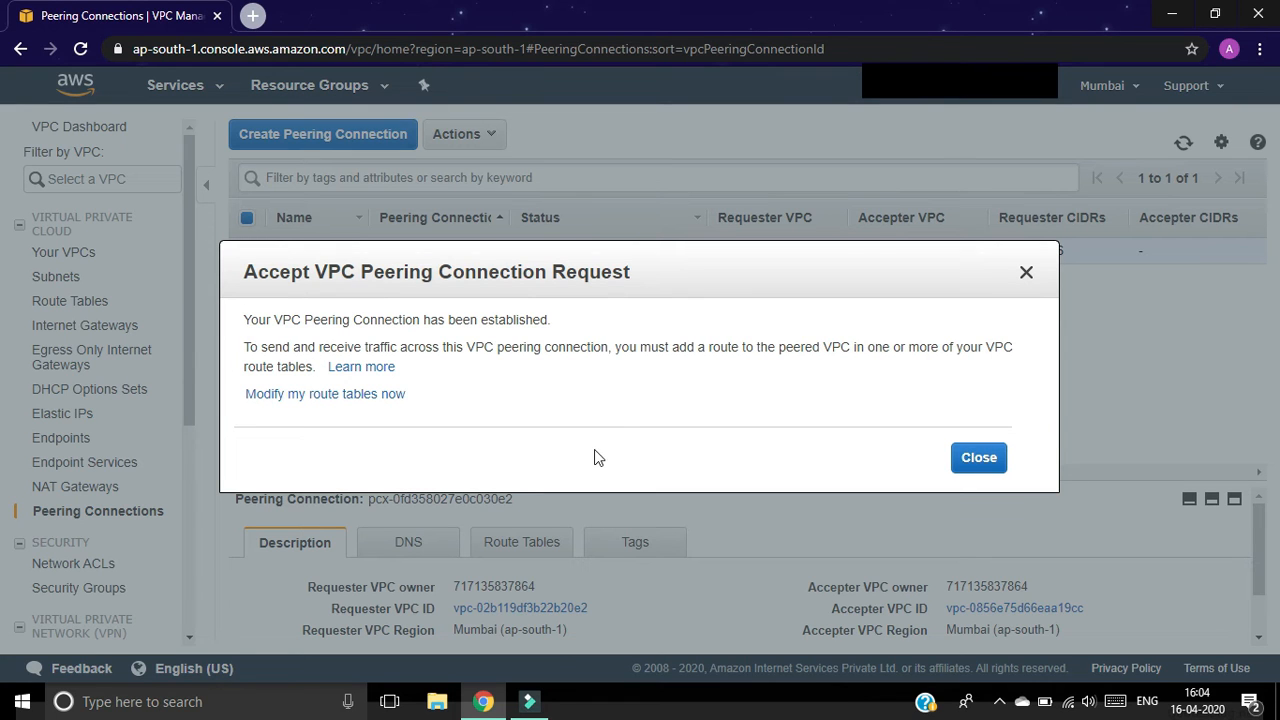
click(979, 460)
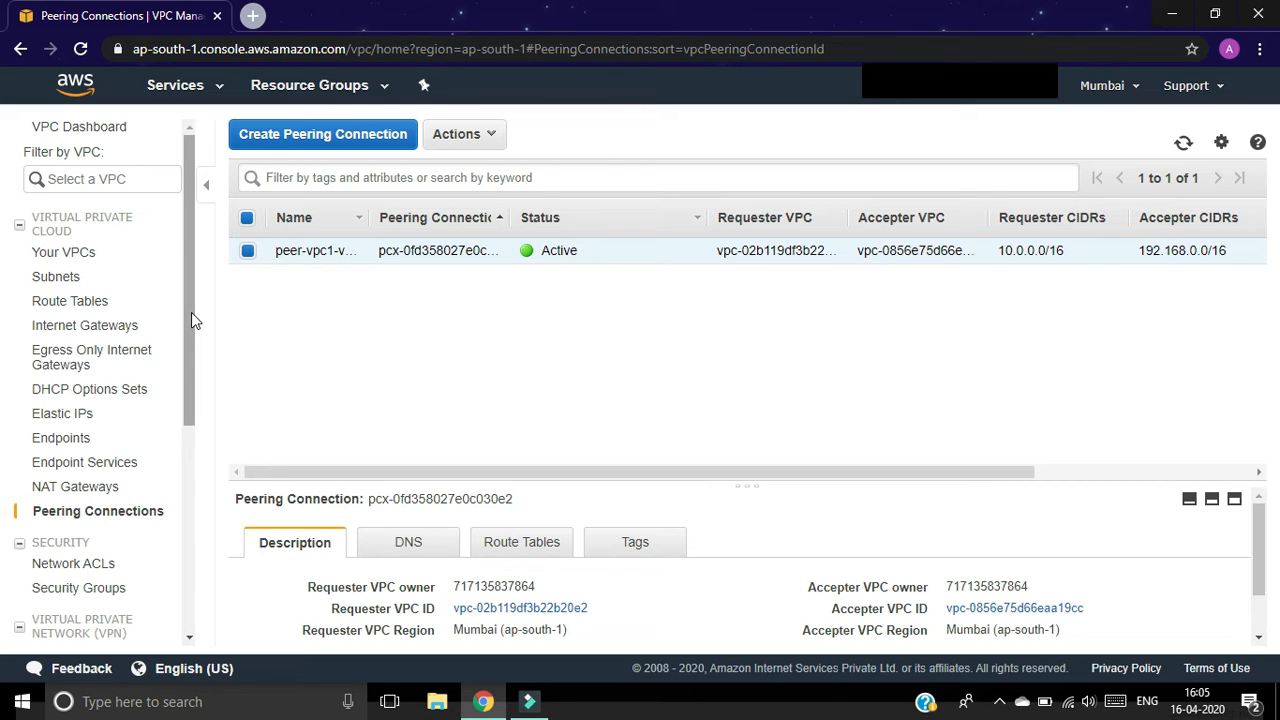
click(97, 305)
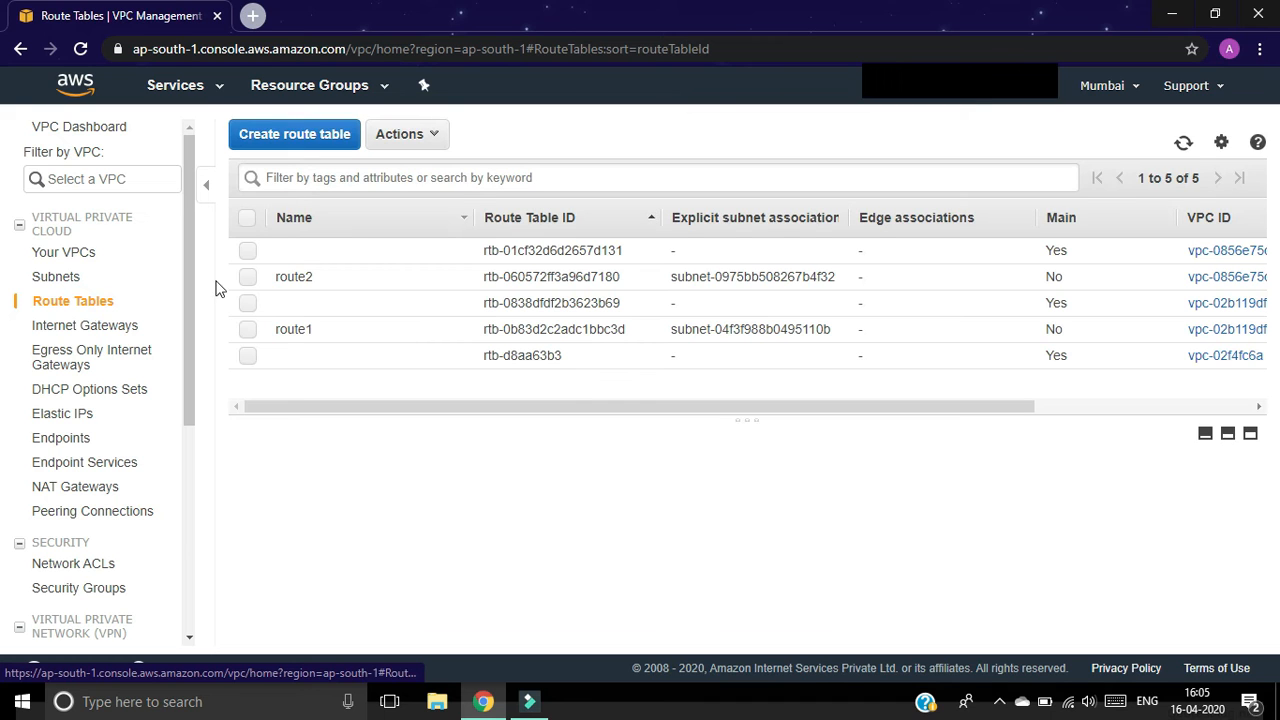
Step: Add a 192.168.0.0/16 route on route1 through peering connection pcx-0fd358027e0c030e2
click(248, 330)
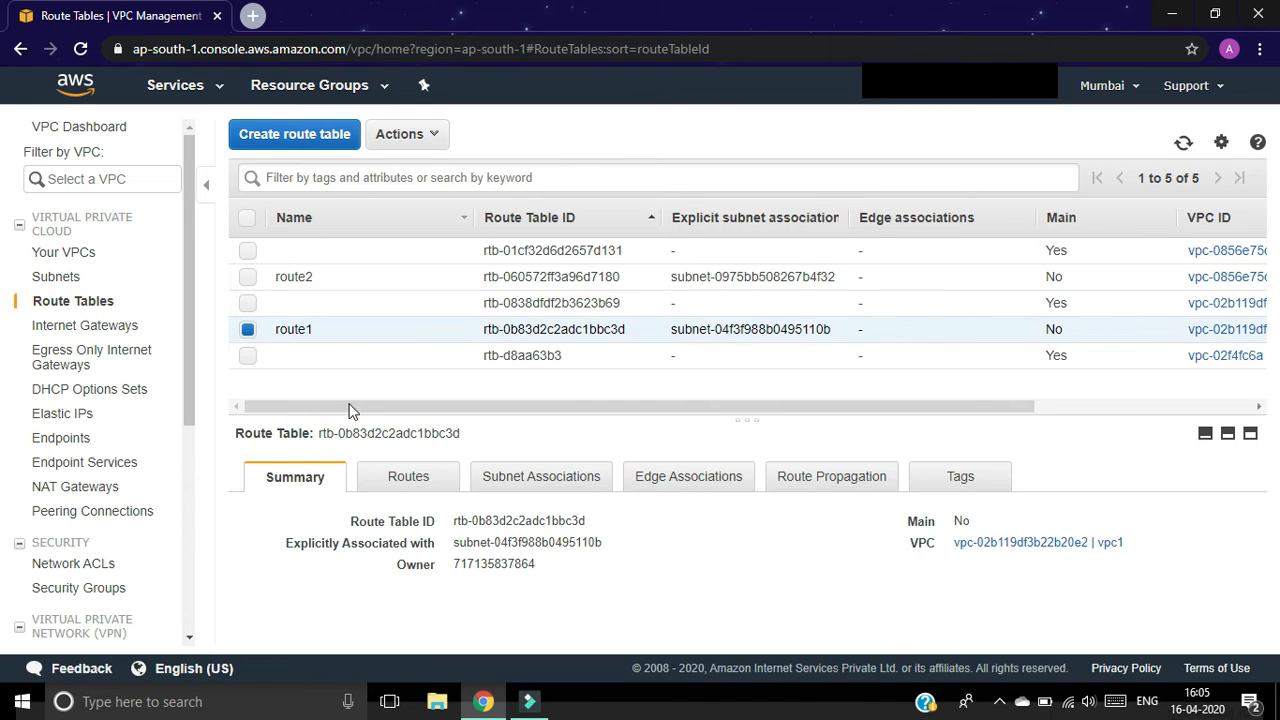
click(410, 480)
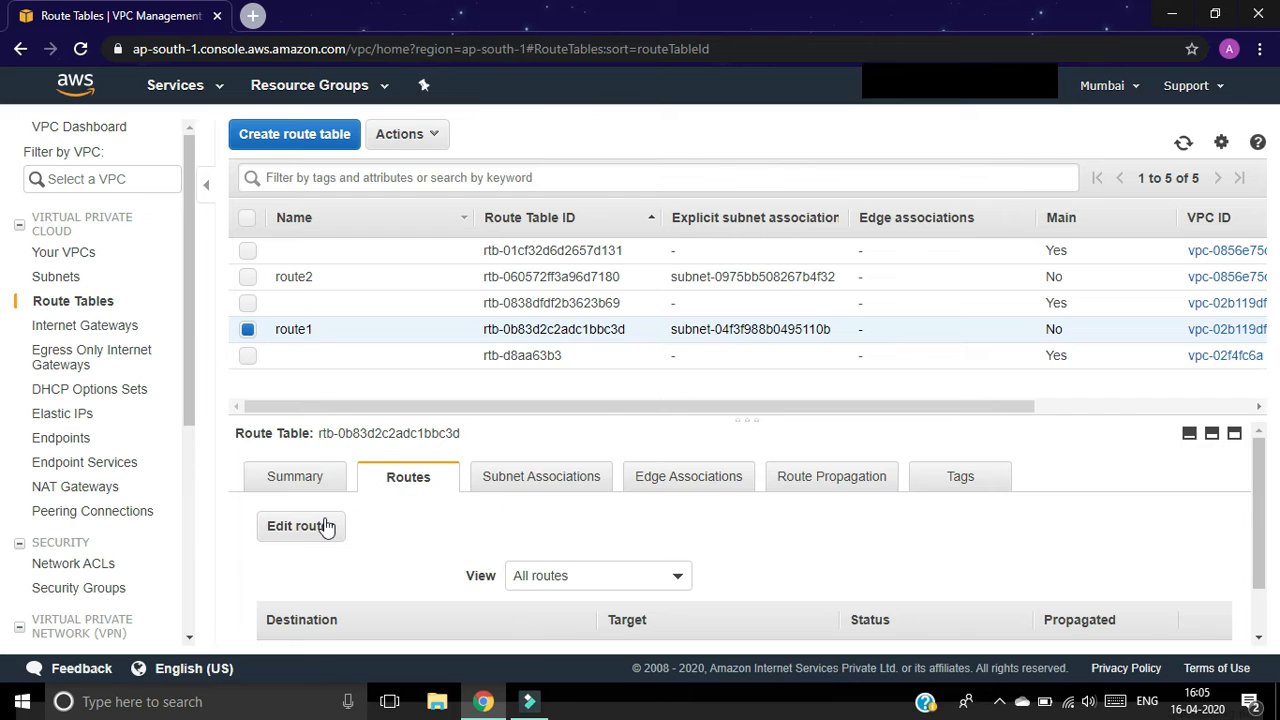
click(292, 527)
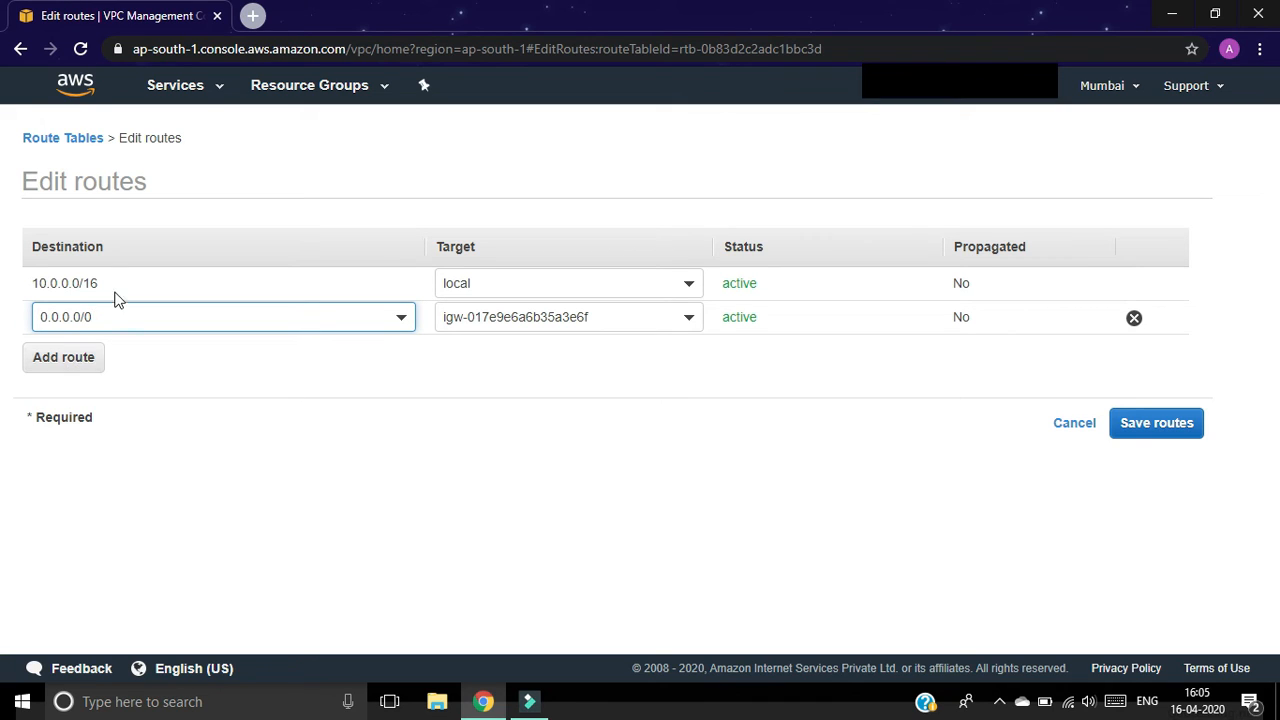
click(65, 360)
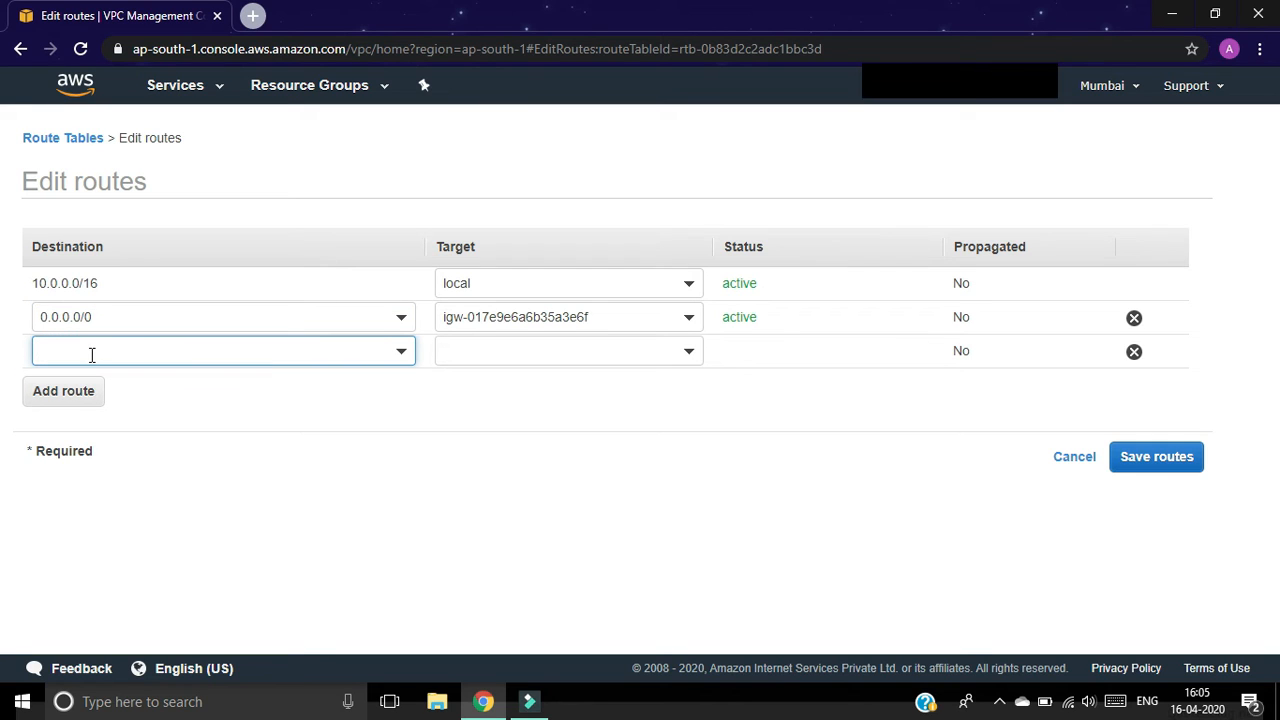
text(192.168.)
click(608, 350)
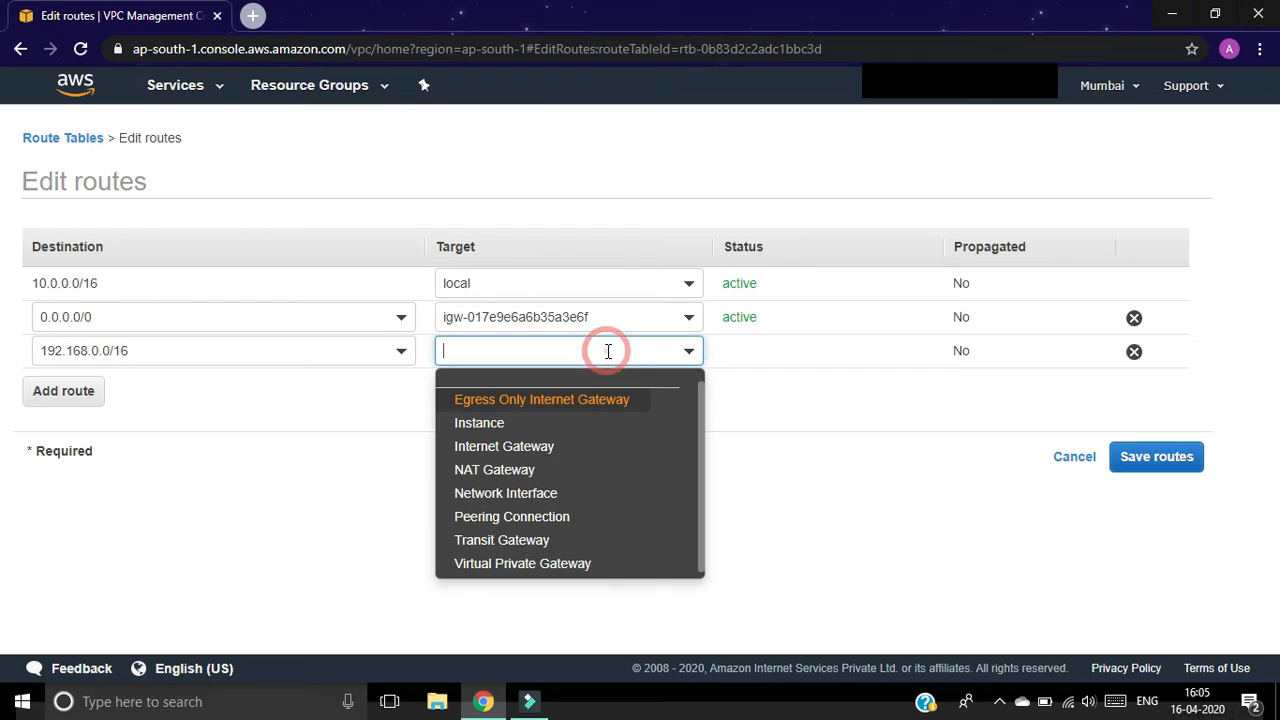
click(533, 520)
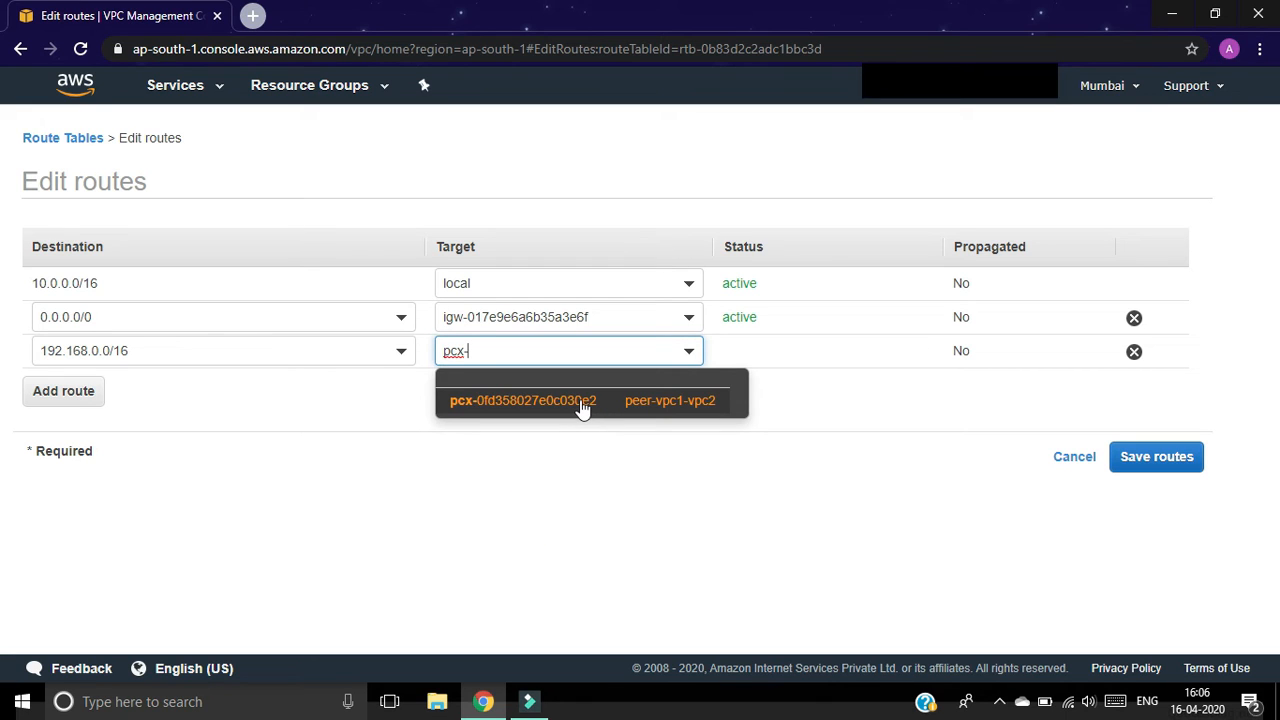
click(581, 401)
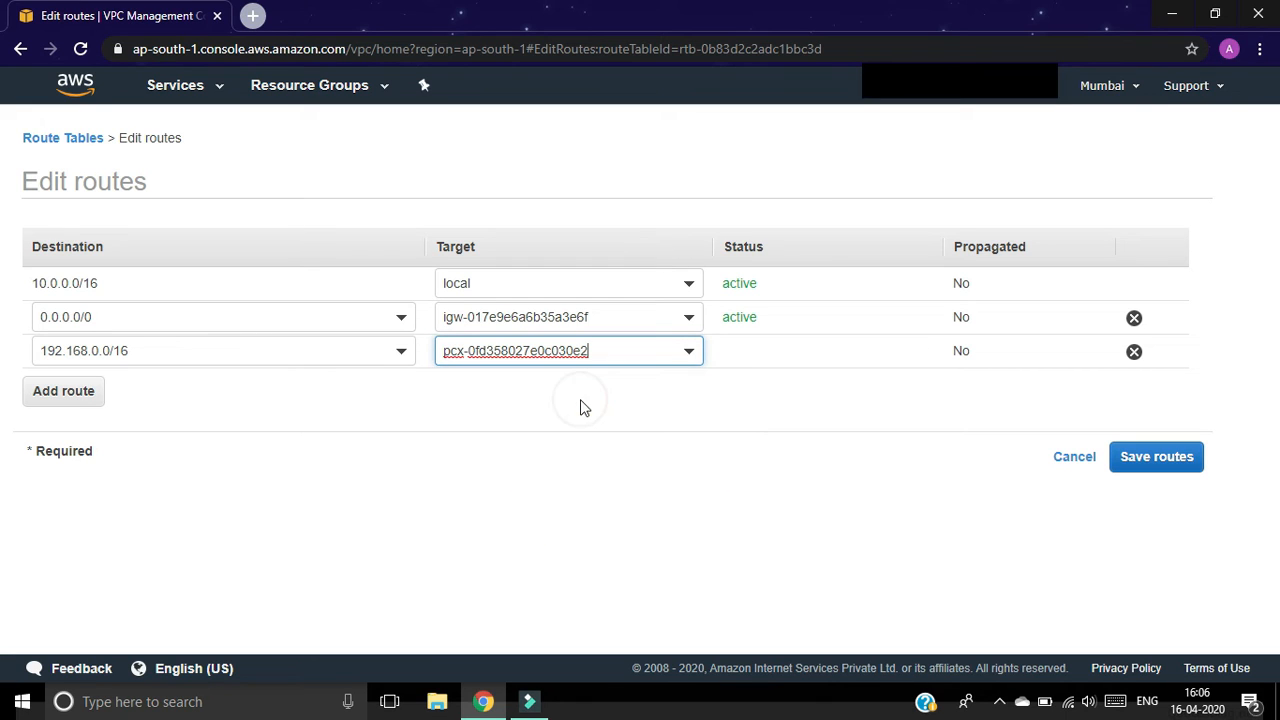
click(1155, 458)
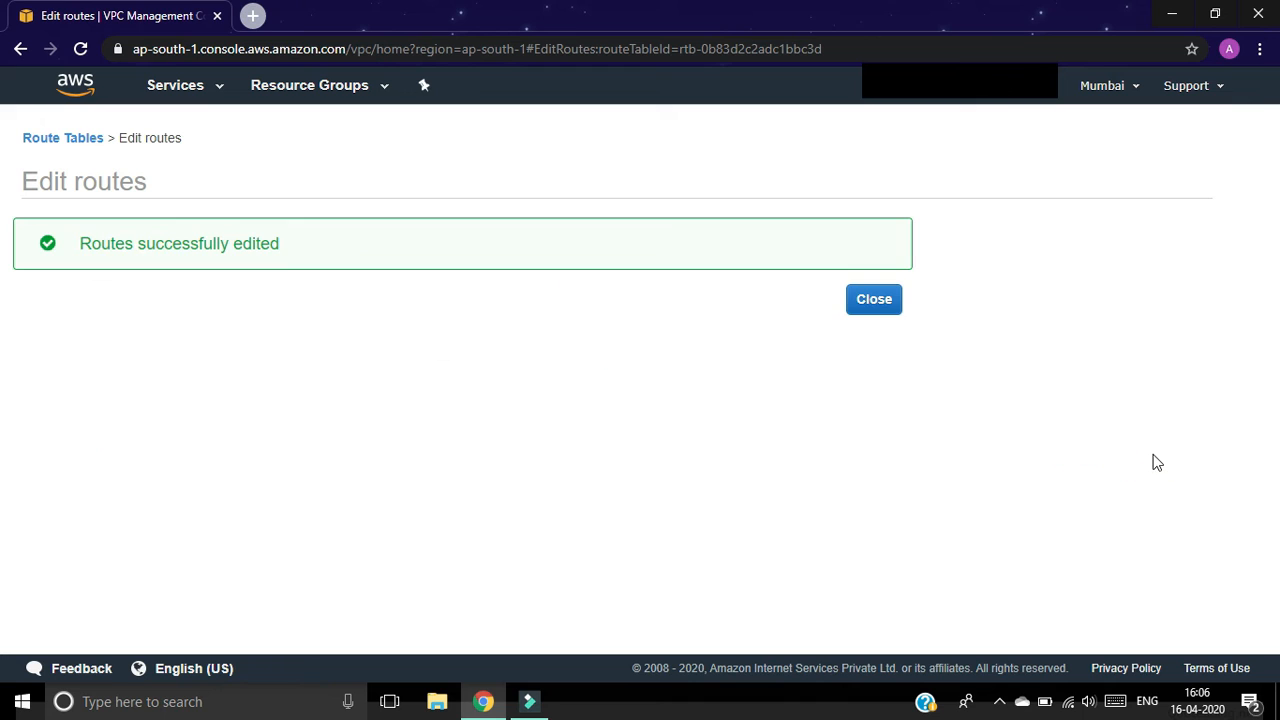
click(880, 300)
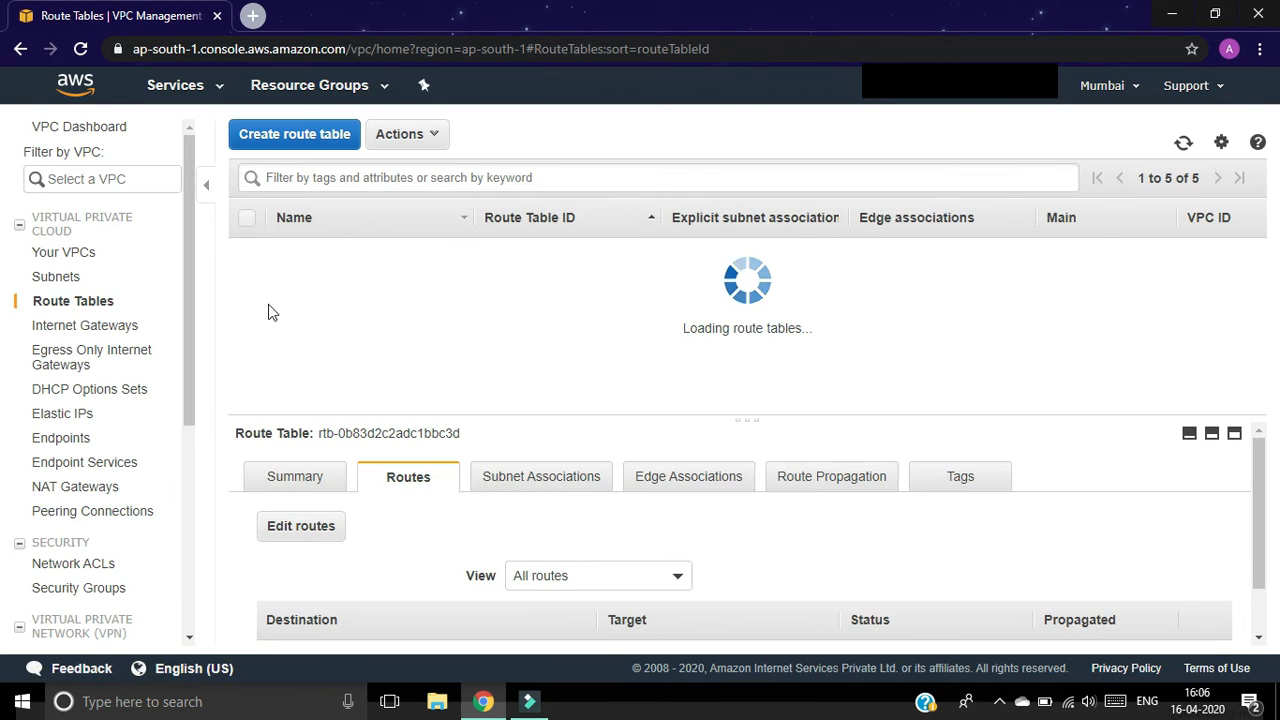
Step: Add a 10.0.0.0/16 route on route2 through peering connection pcx-0fd358027e0c030e2
click(248, 331)
click(247, 277)
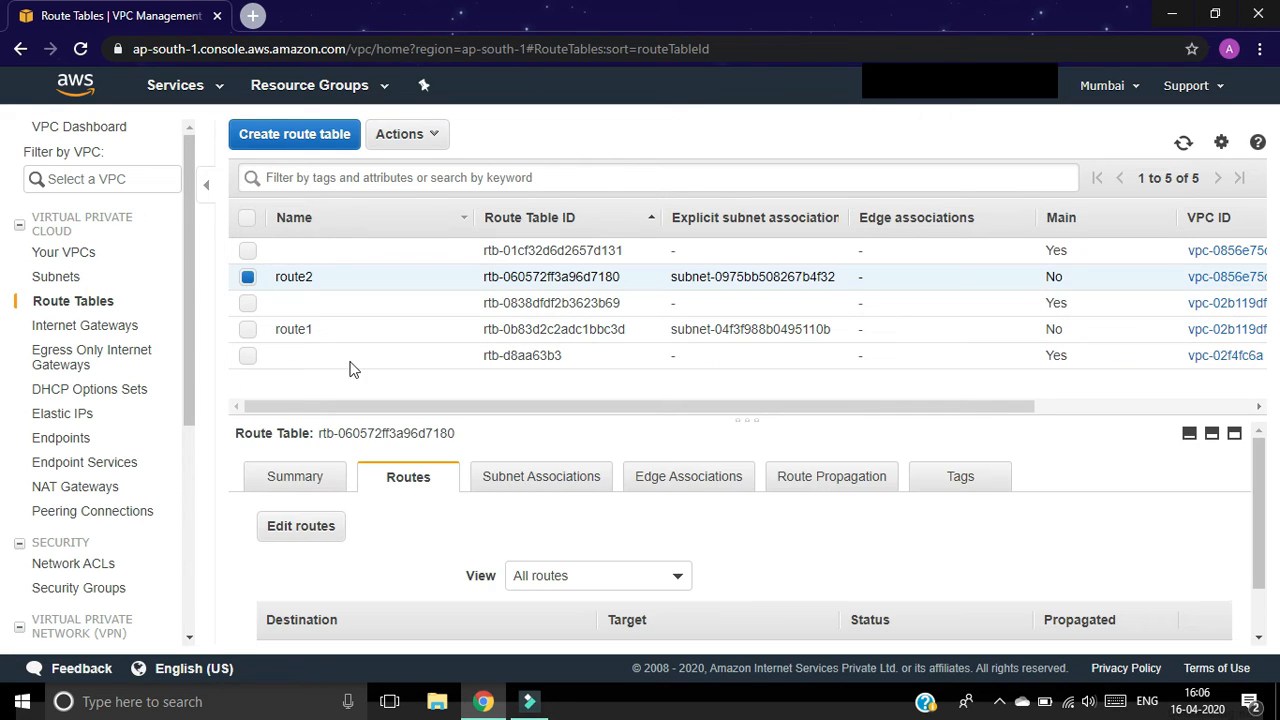
click(296, 534)
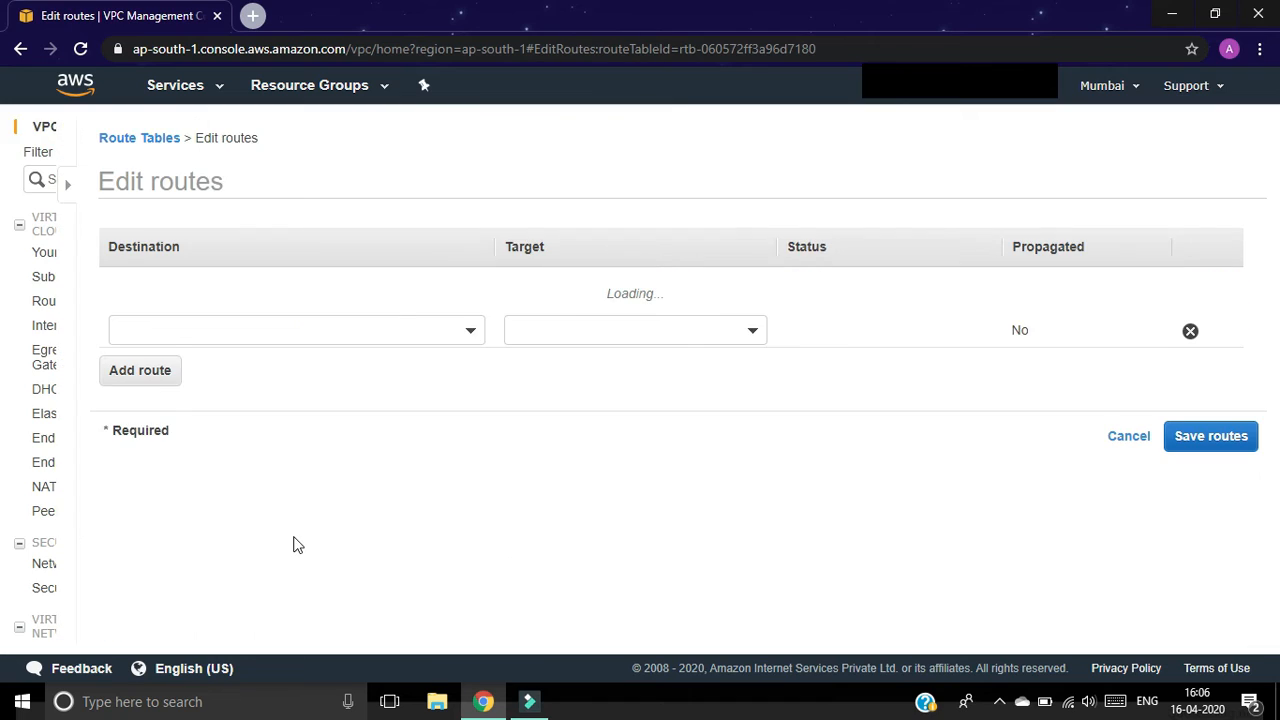
click(64, 358)
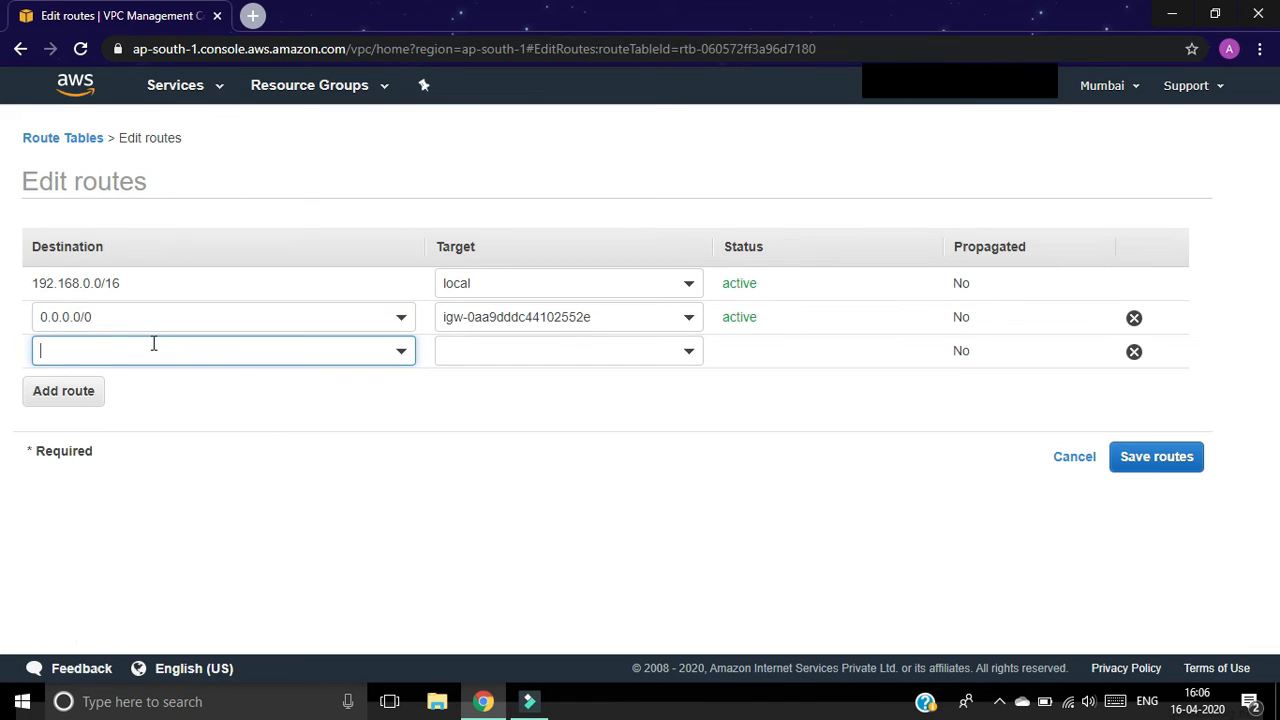
text(10.0.0.0)
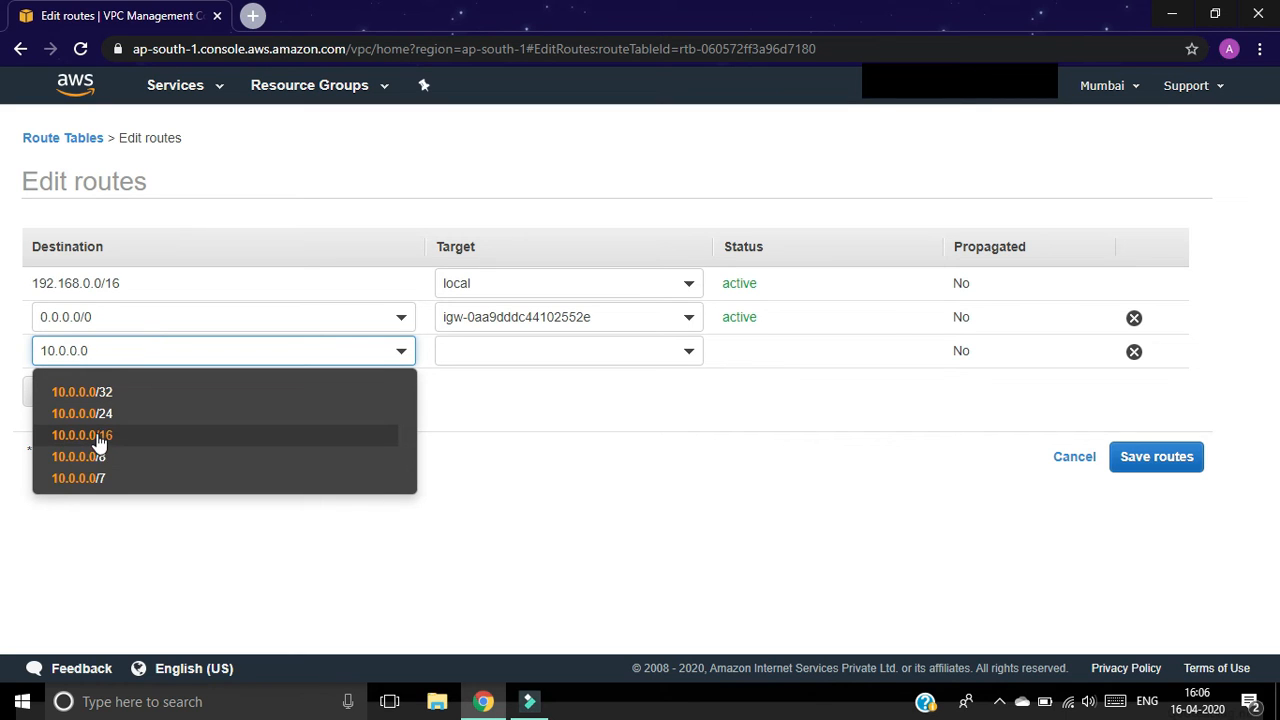
click(100, 437)
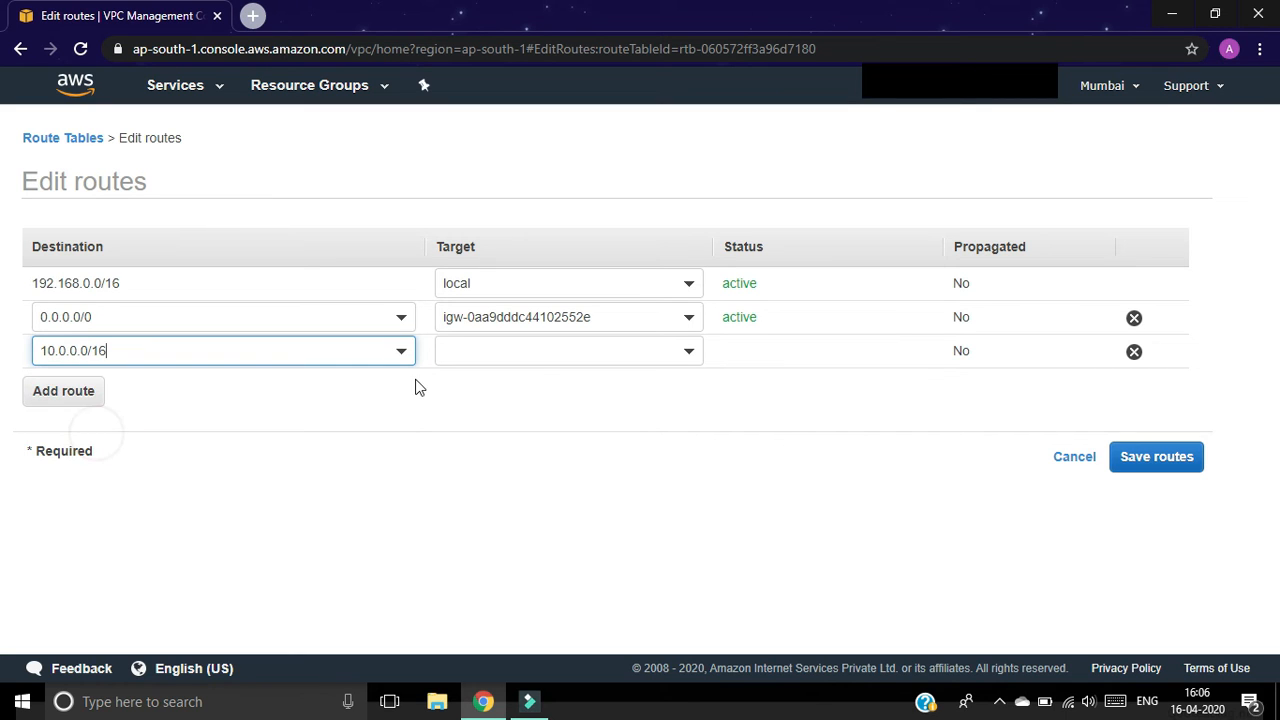
click(553, 356)
click(528, 517)
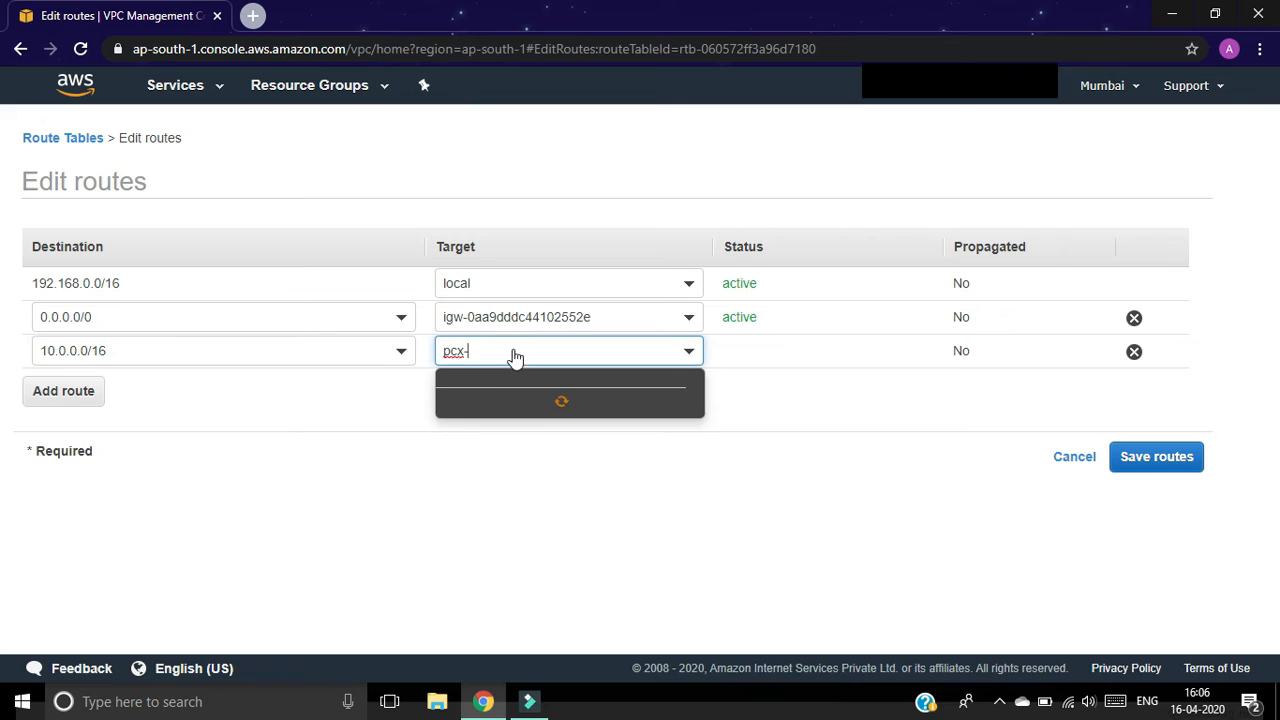
click(548, 405)
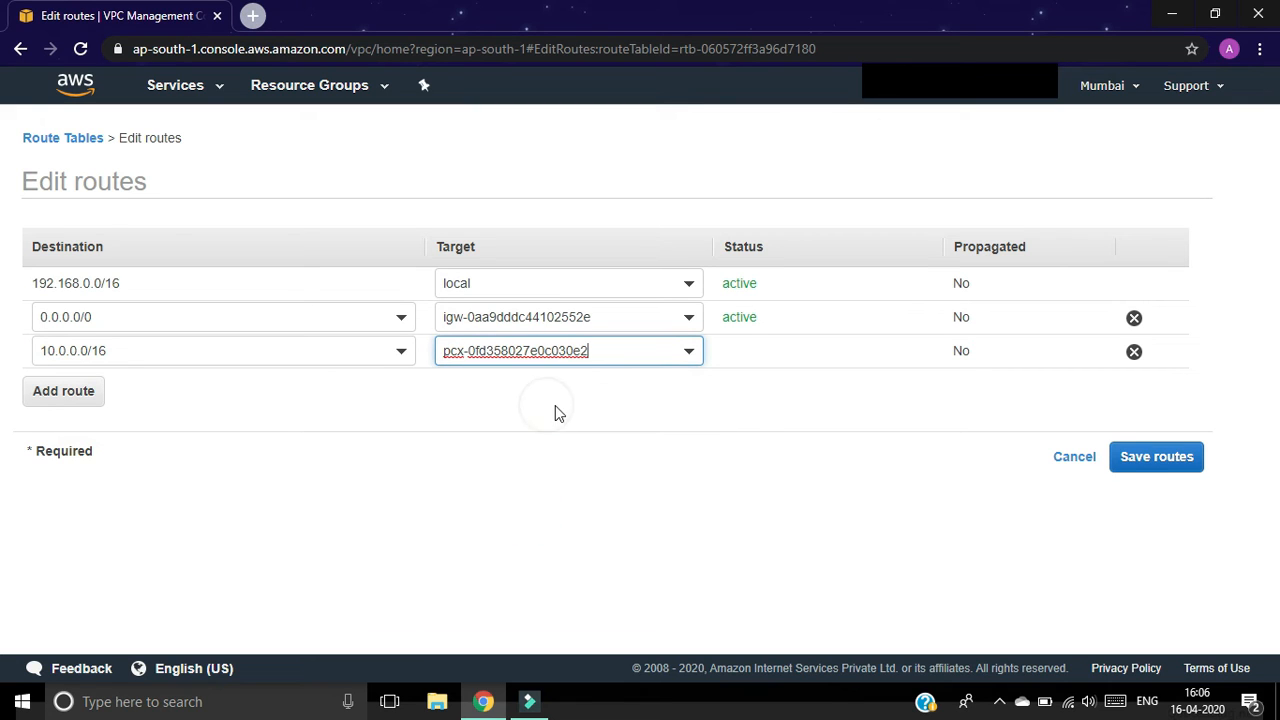
click(1131, 462)
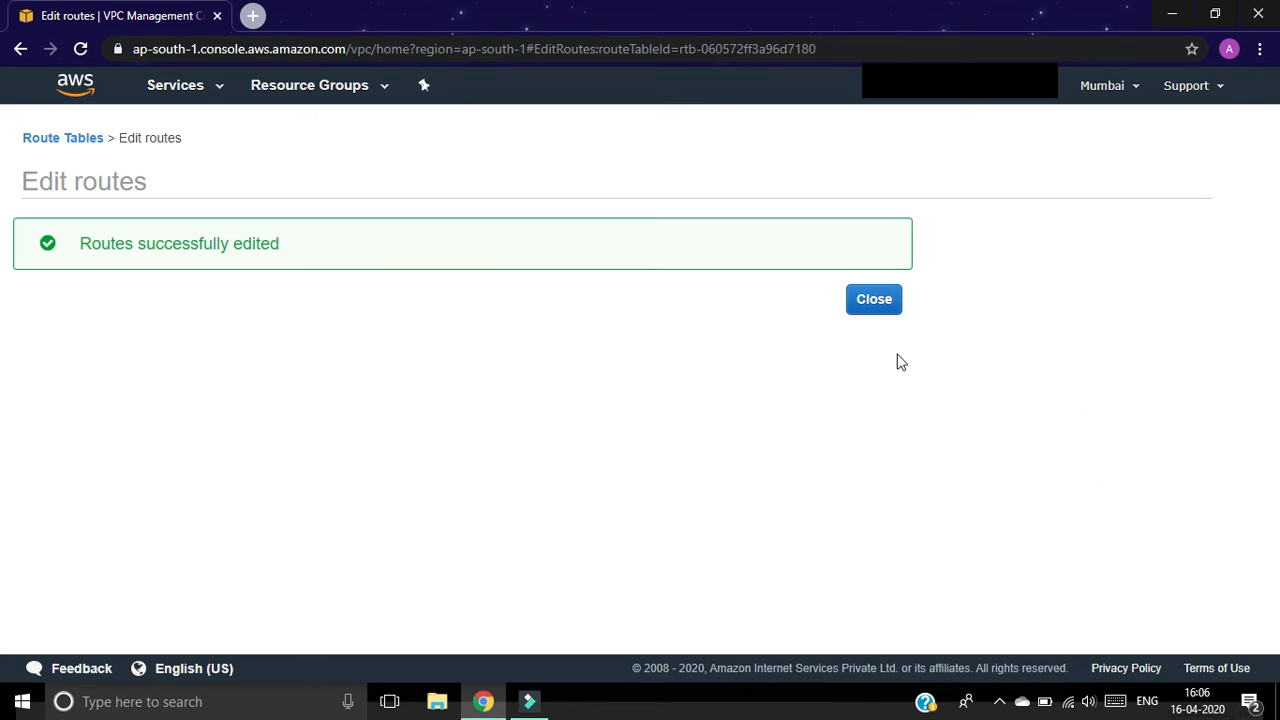
click(874, 299)
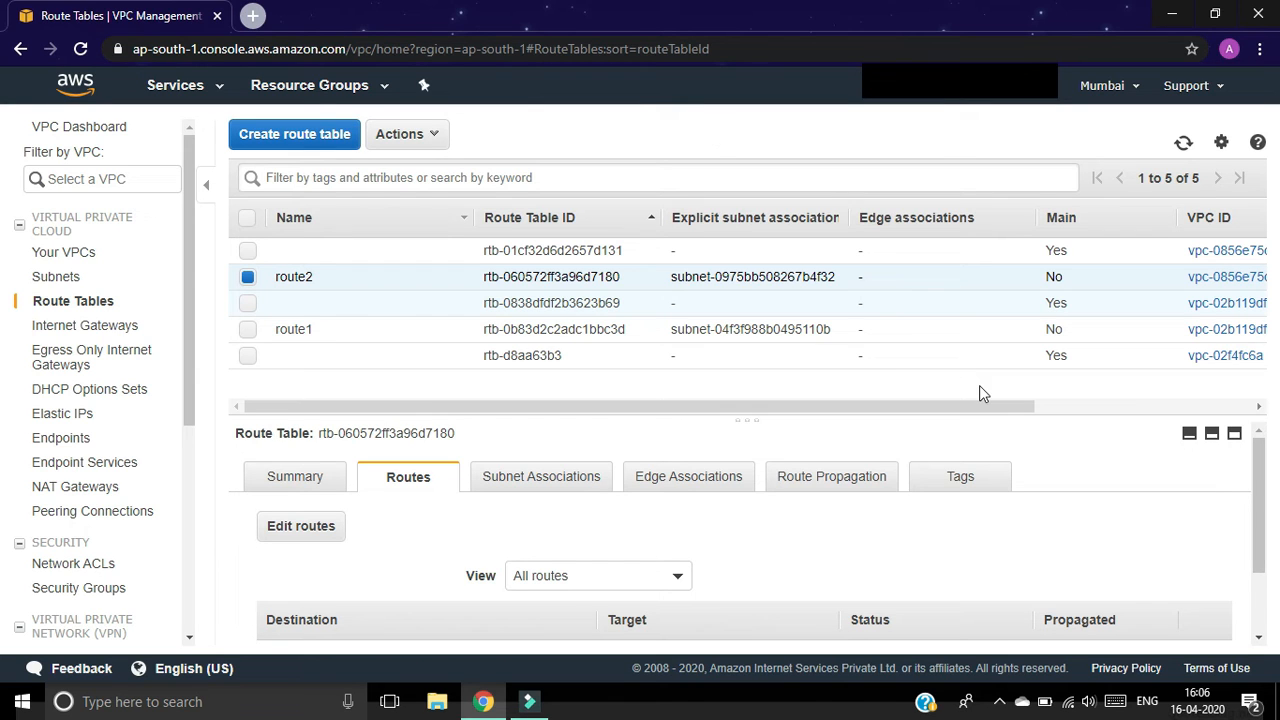
Step: Open EC2 in a new browser tab and show its empty Instances list
click(190, 85)
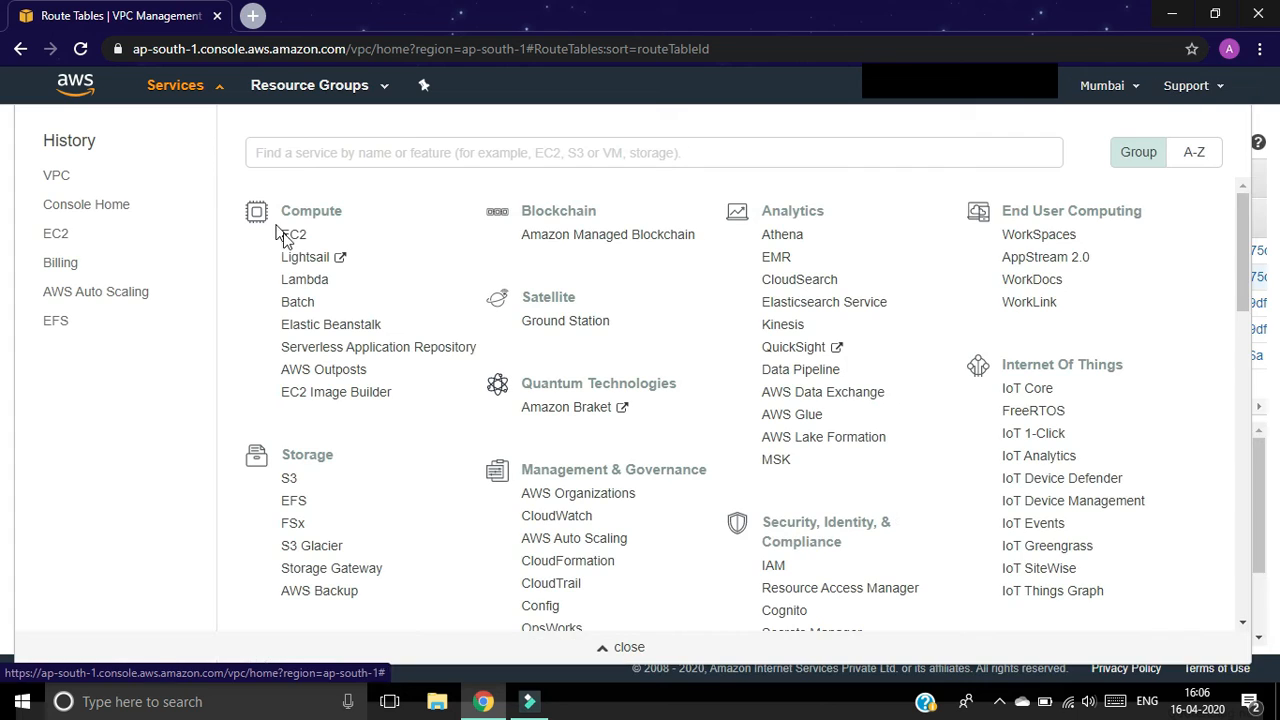
right_click(293, 237)
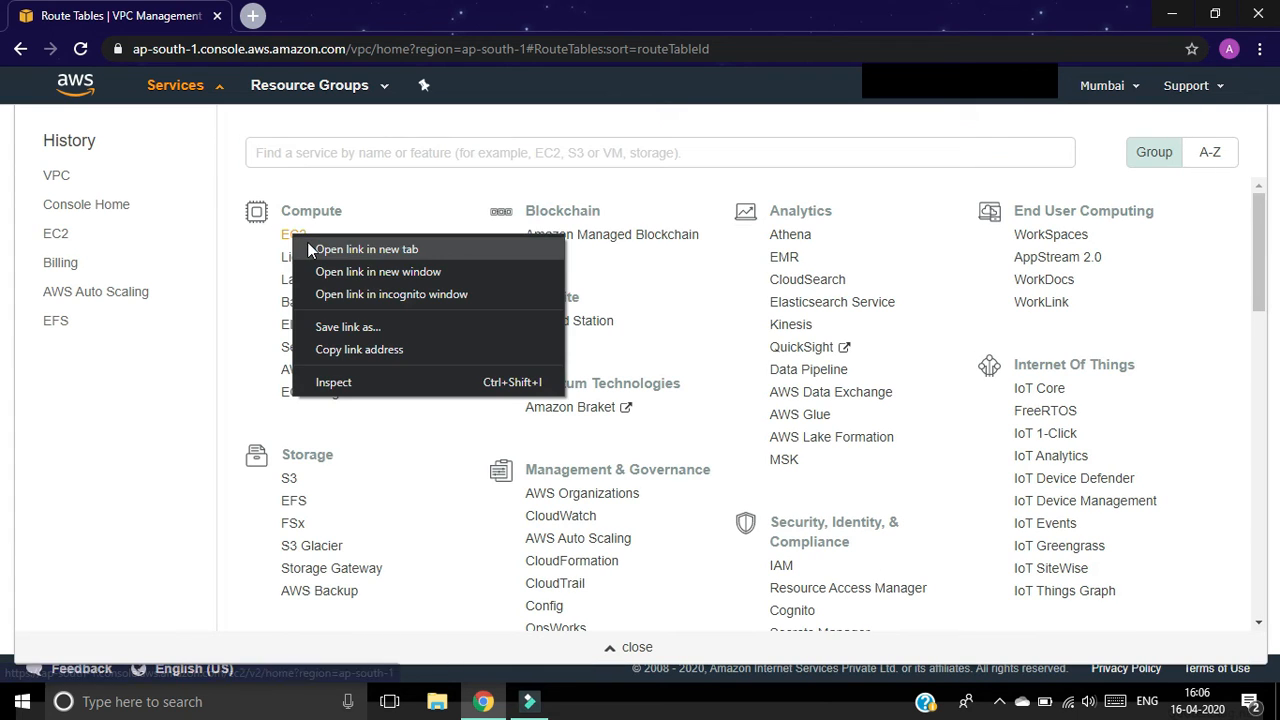
click(309, 249)
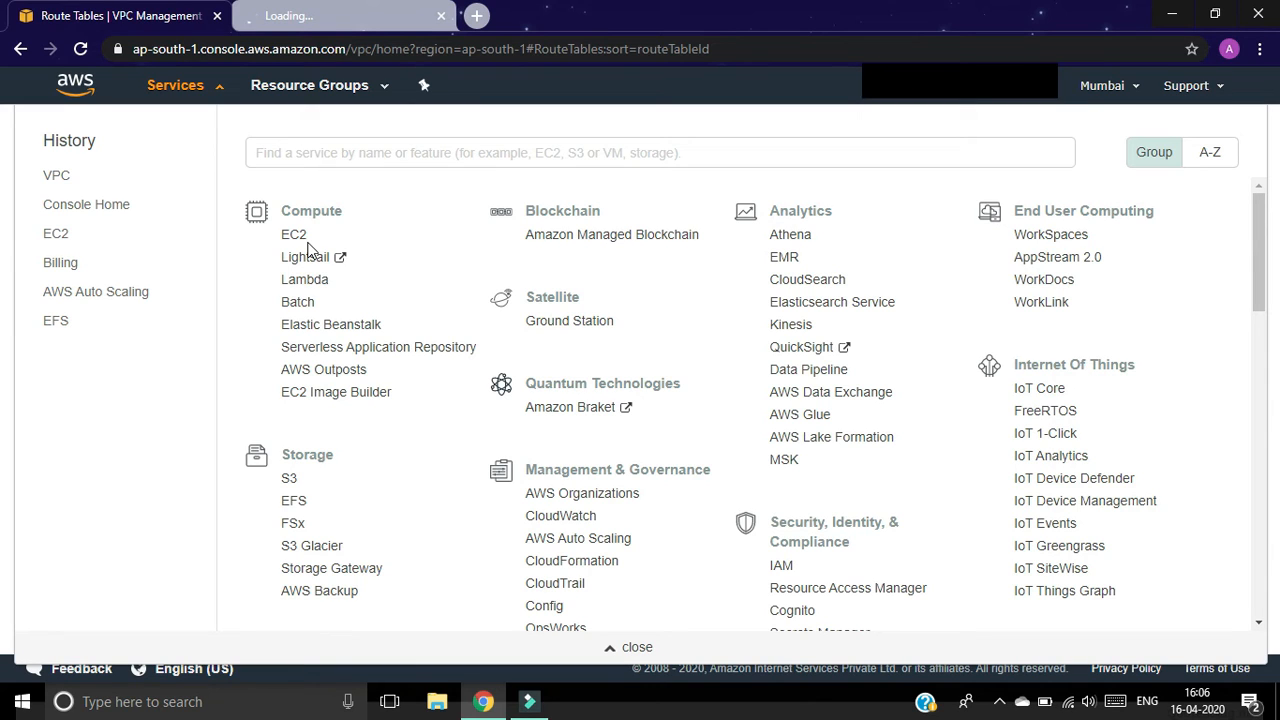
click(357, 17)
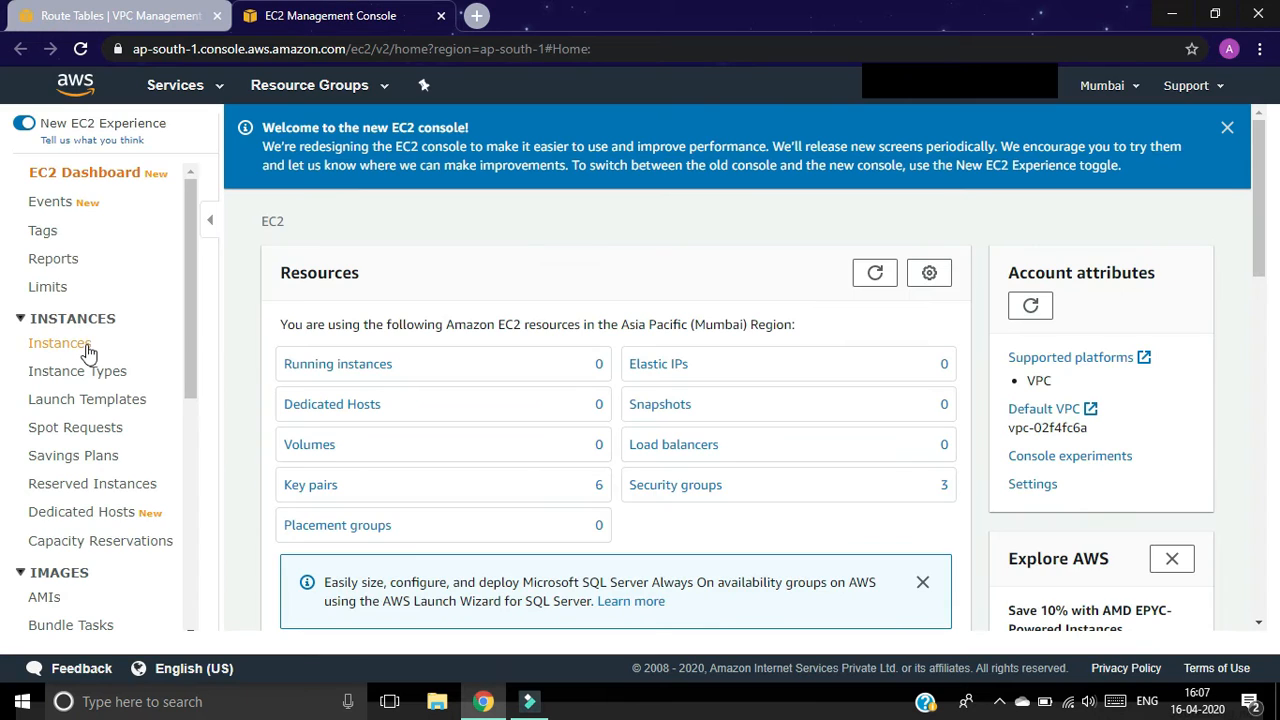
click(70, 347)
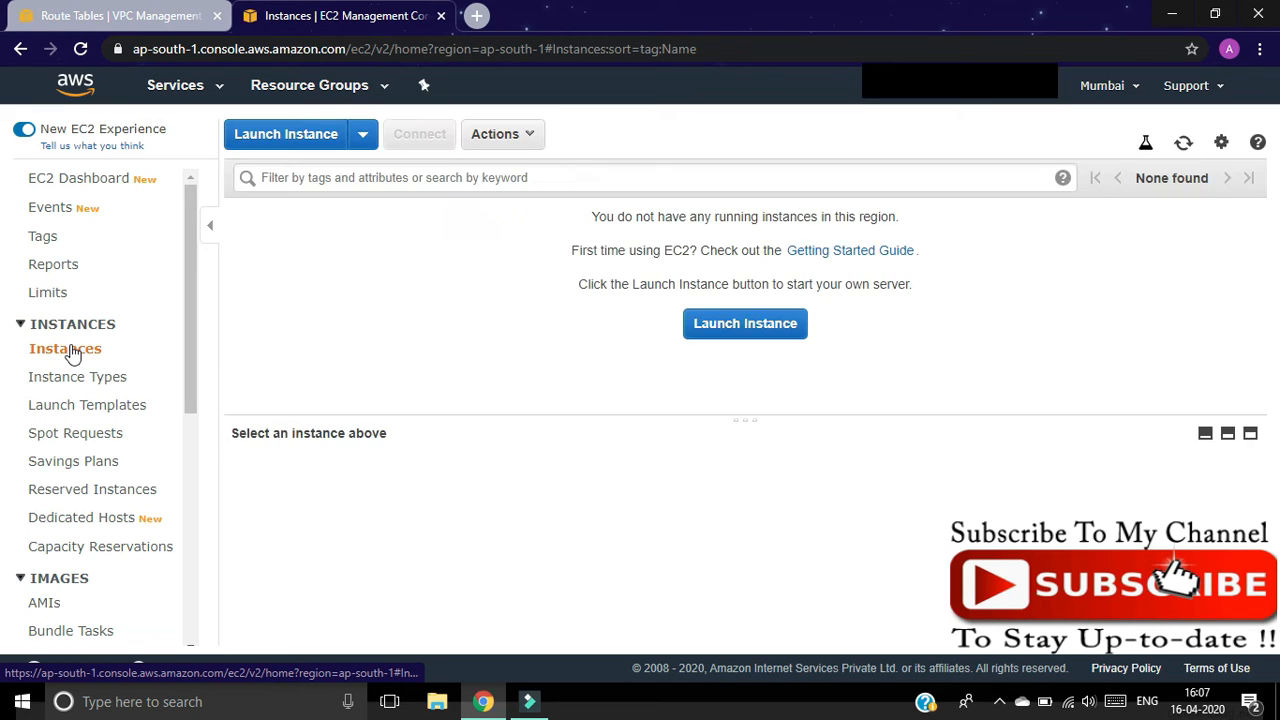
Step: Launch a new instance using the Microsoft Windows Server 2019 Base AMI
click(276, 125)
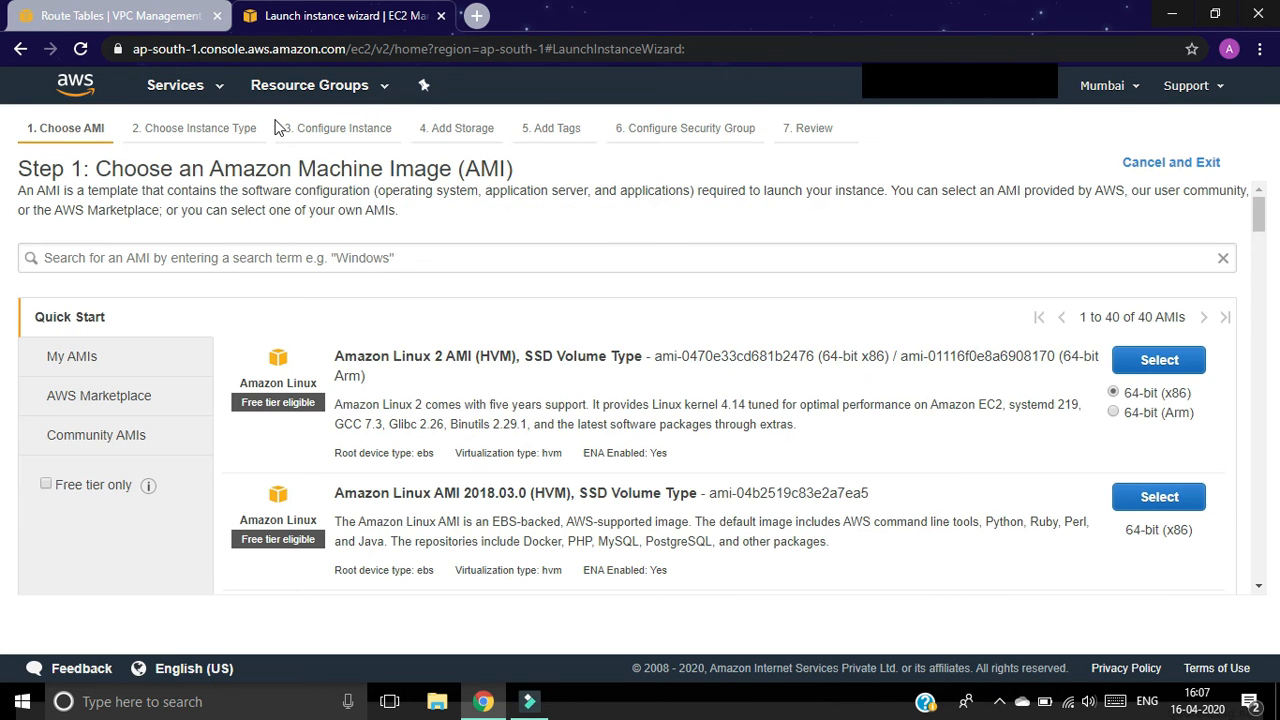
click(1258, 207)
drag(1257, 245, 1261, 286)
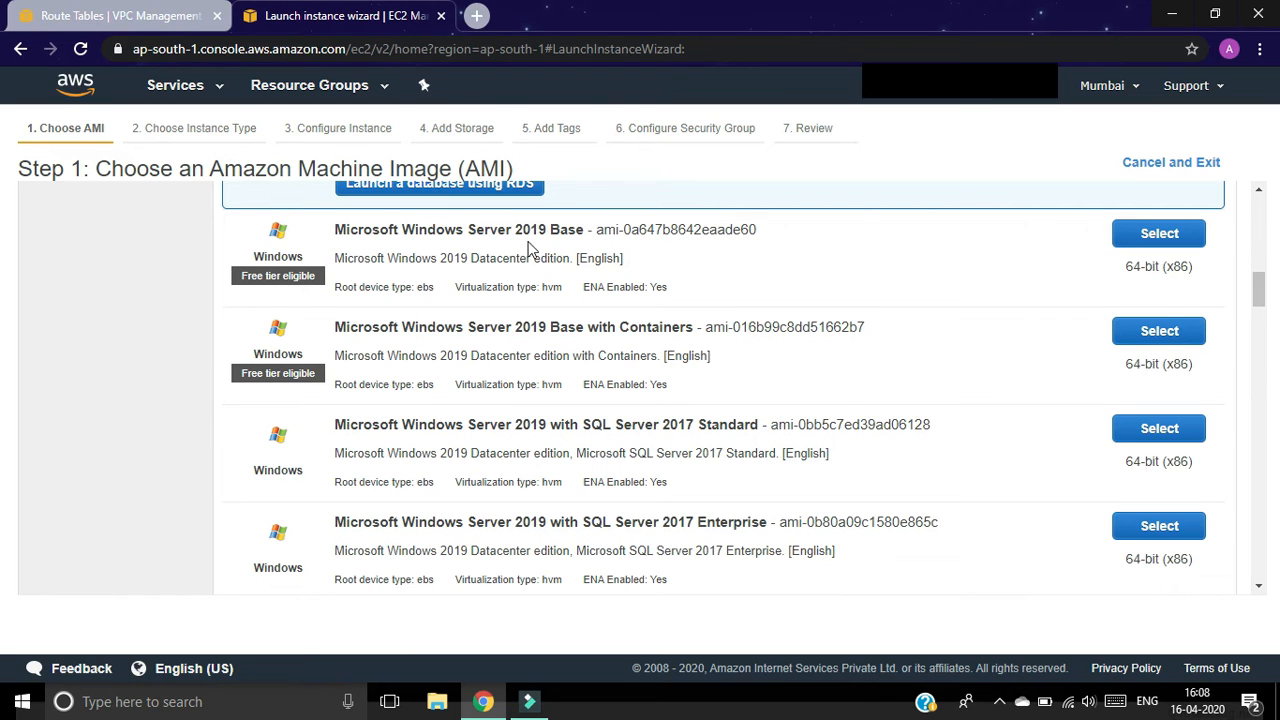
click(1147, 240)
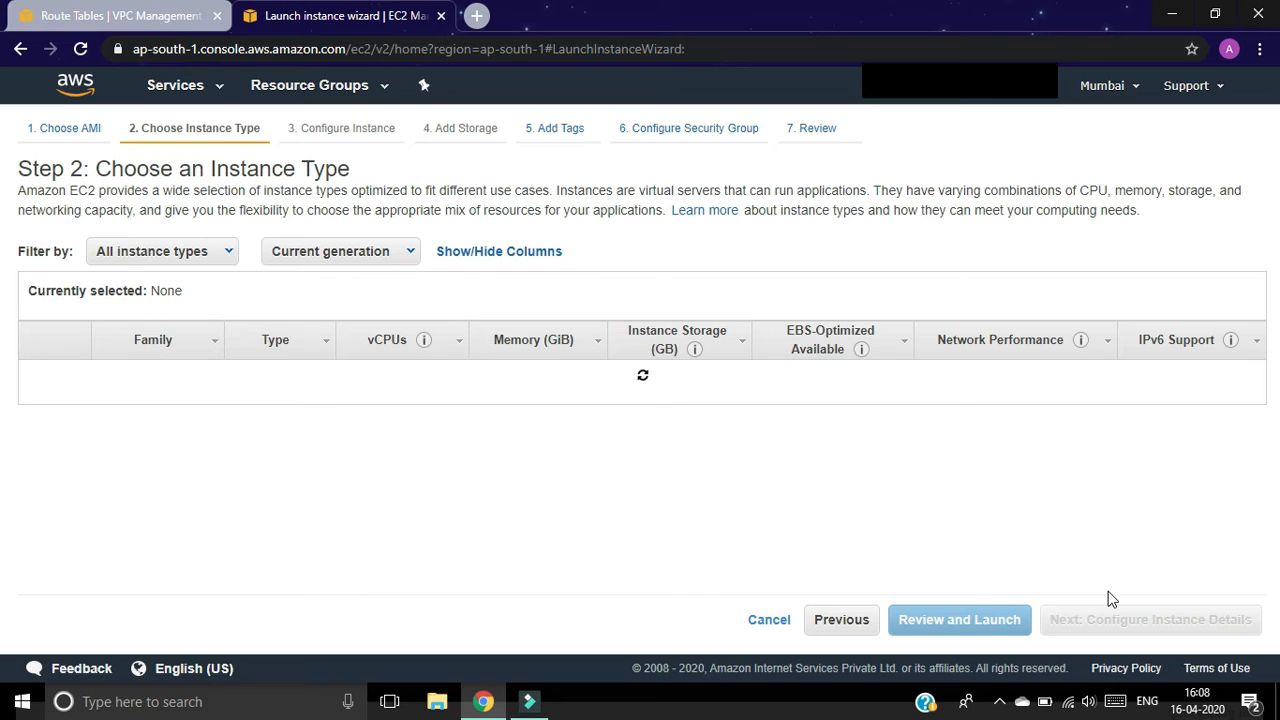
Step: Place the instance in vpc1's subnet1 with Auto-assign Public IP set to Enable
click(1114, 626)
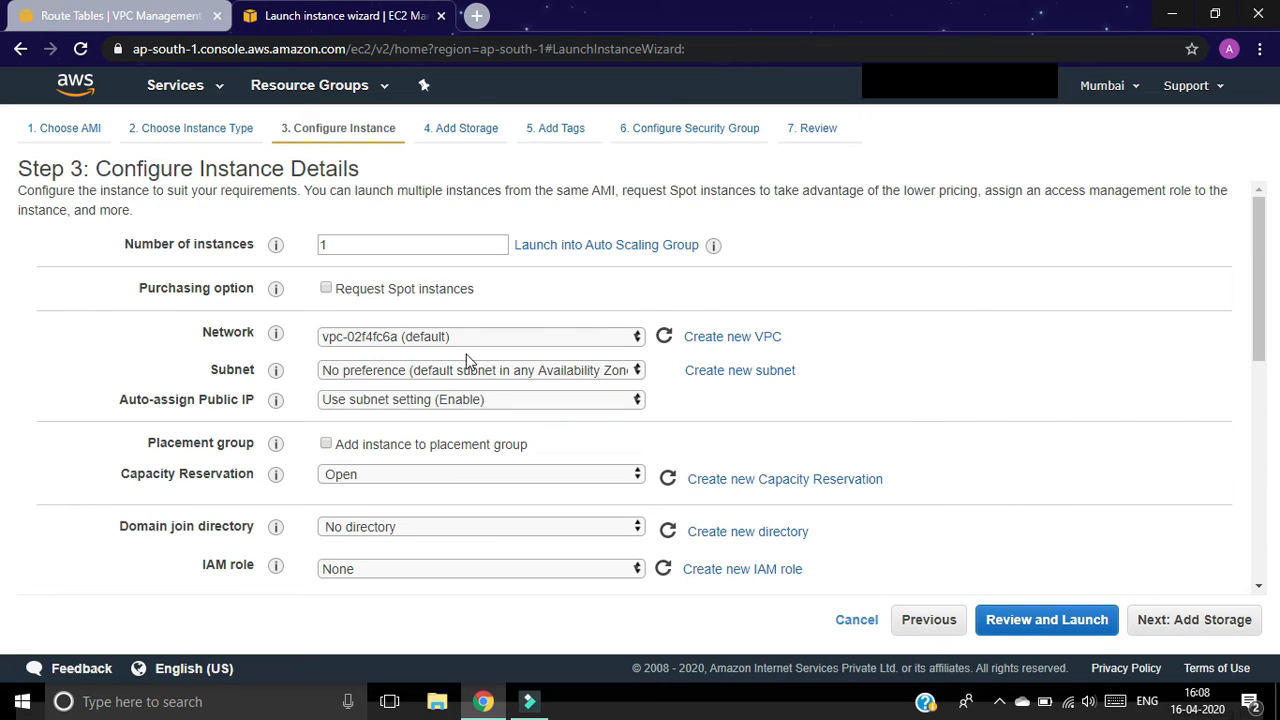
click(515, 340)
click(502, 390)
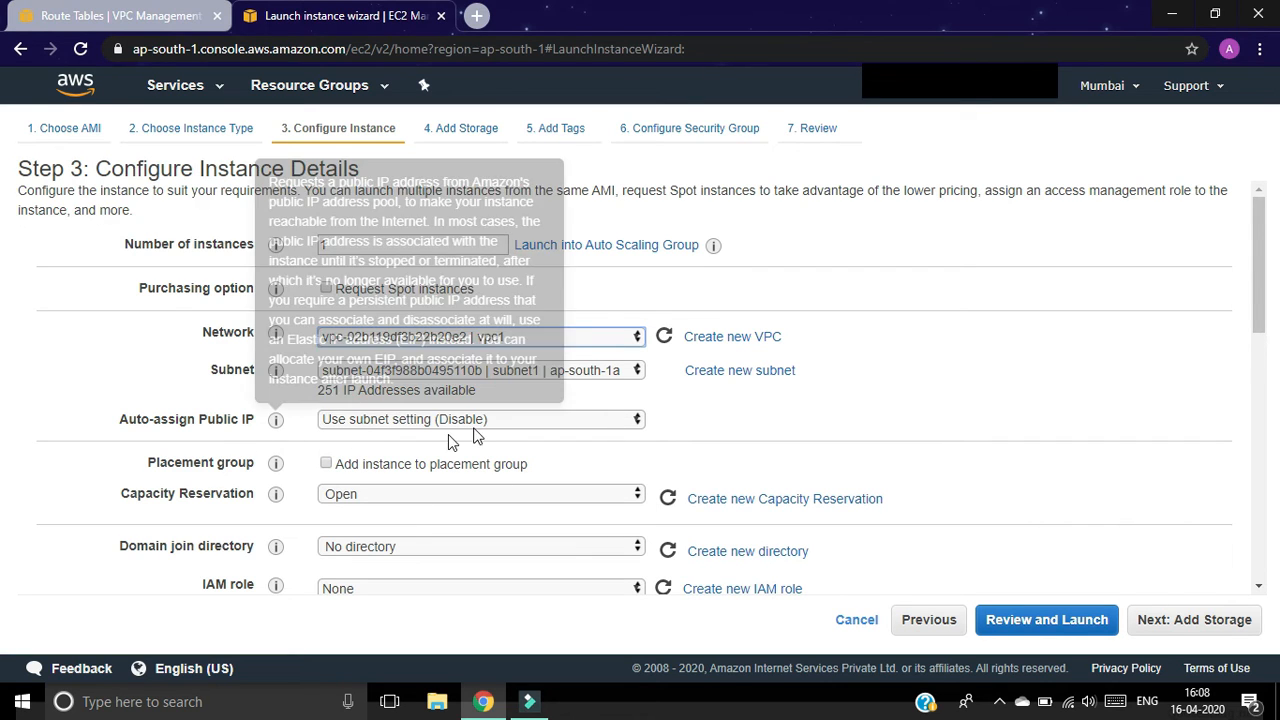
click(500, 428)
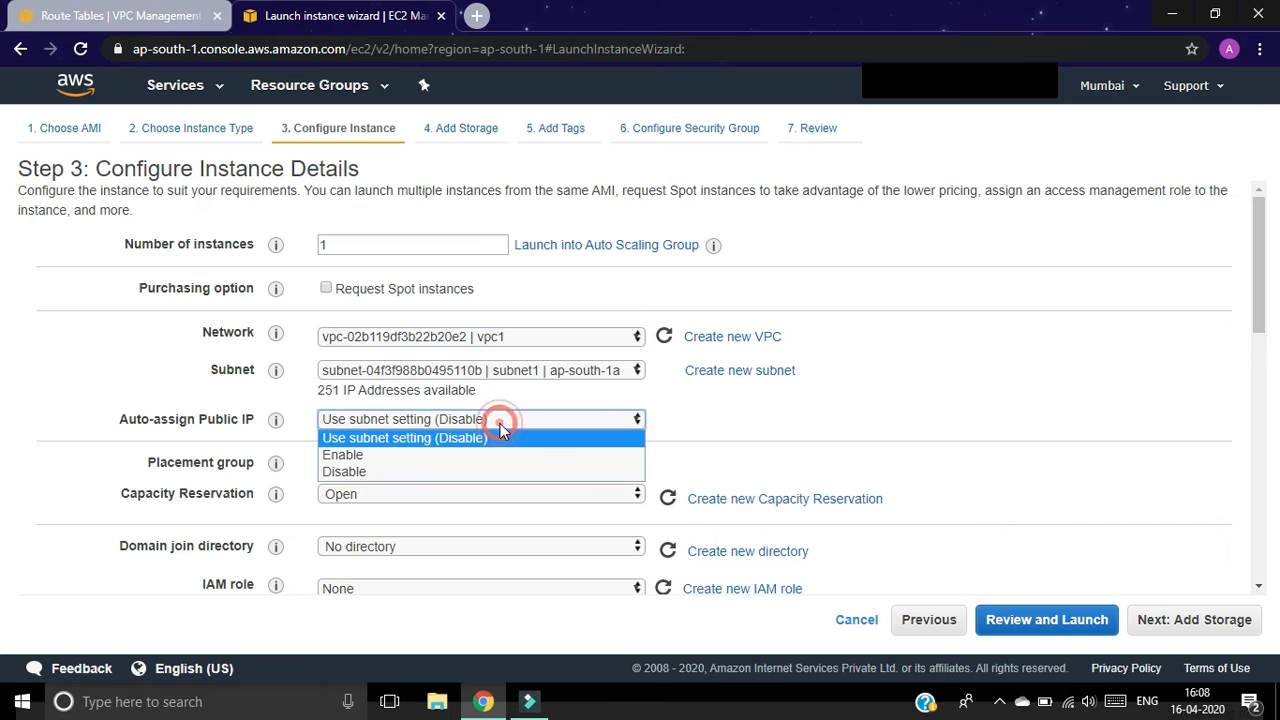
click(462, 456)
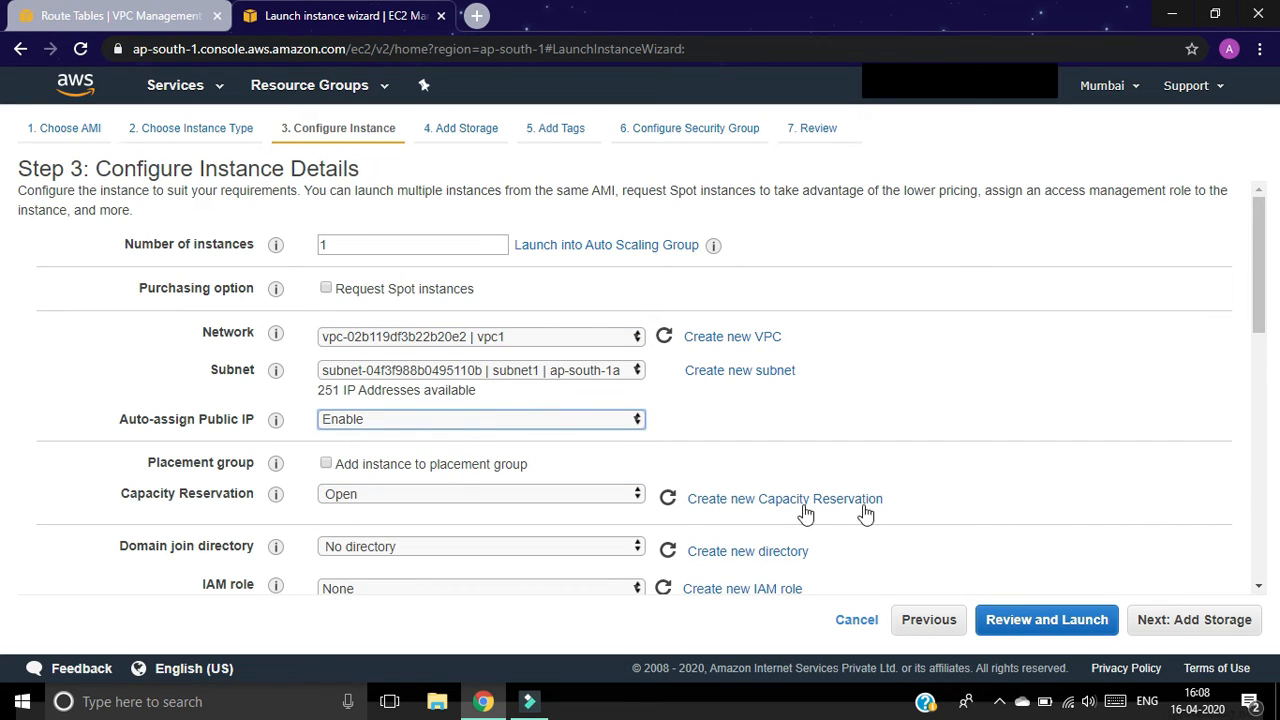
click(1172, 620)
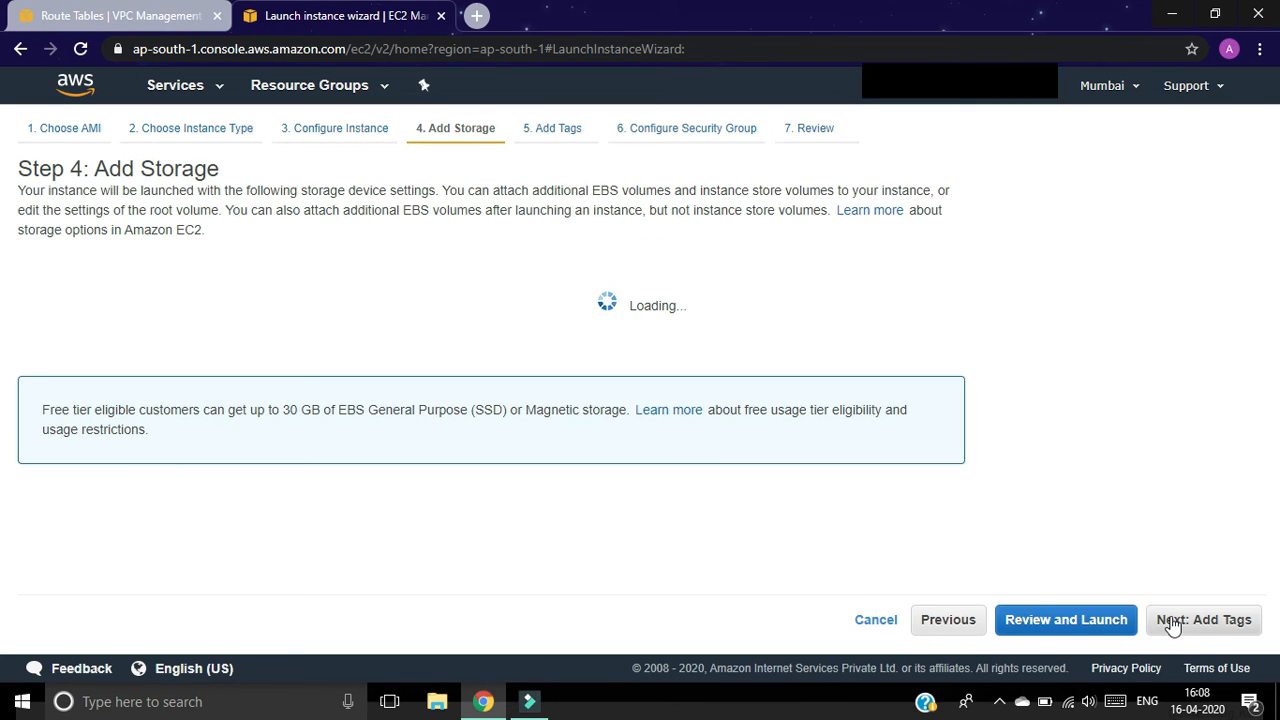
Step: Keep the default storage and tag the instance with Name = server1
click(1200, 622)
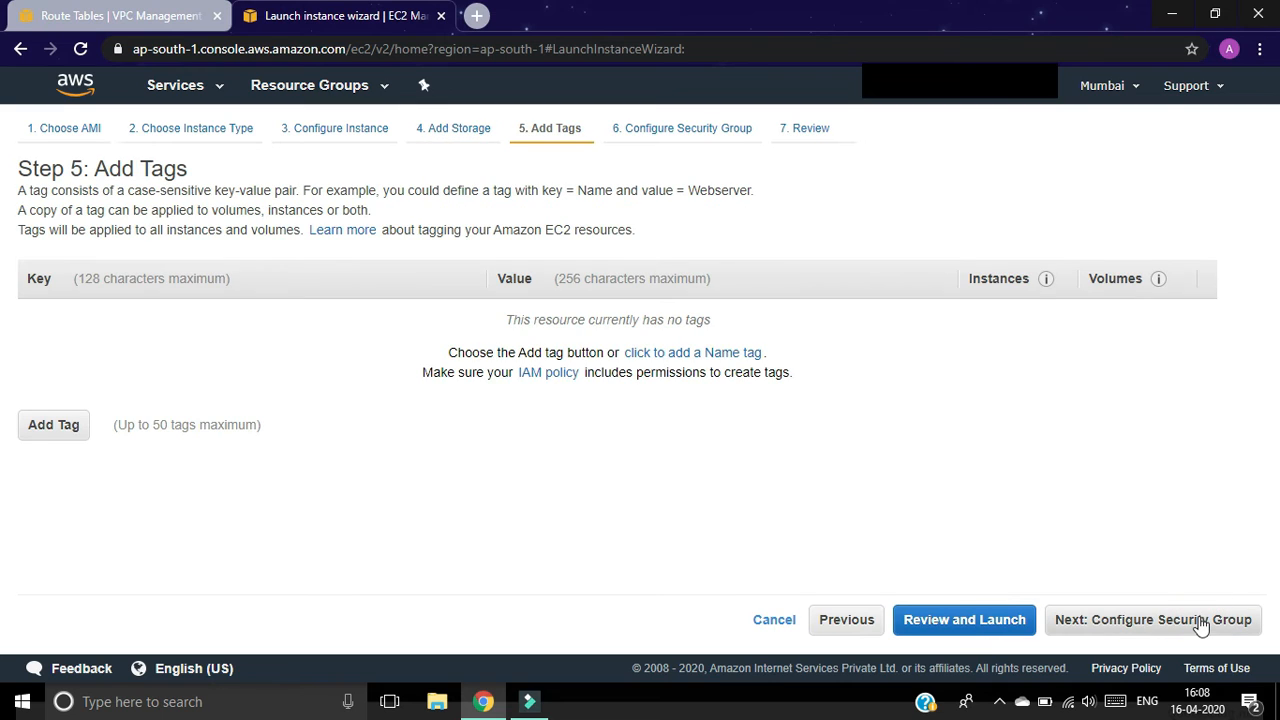
click(53, 428)
text(Nma)
key(BackSpace)
key(BackSpace)
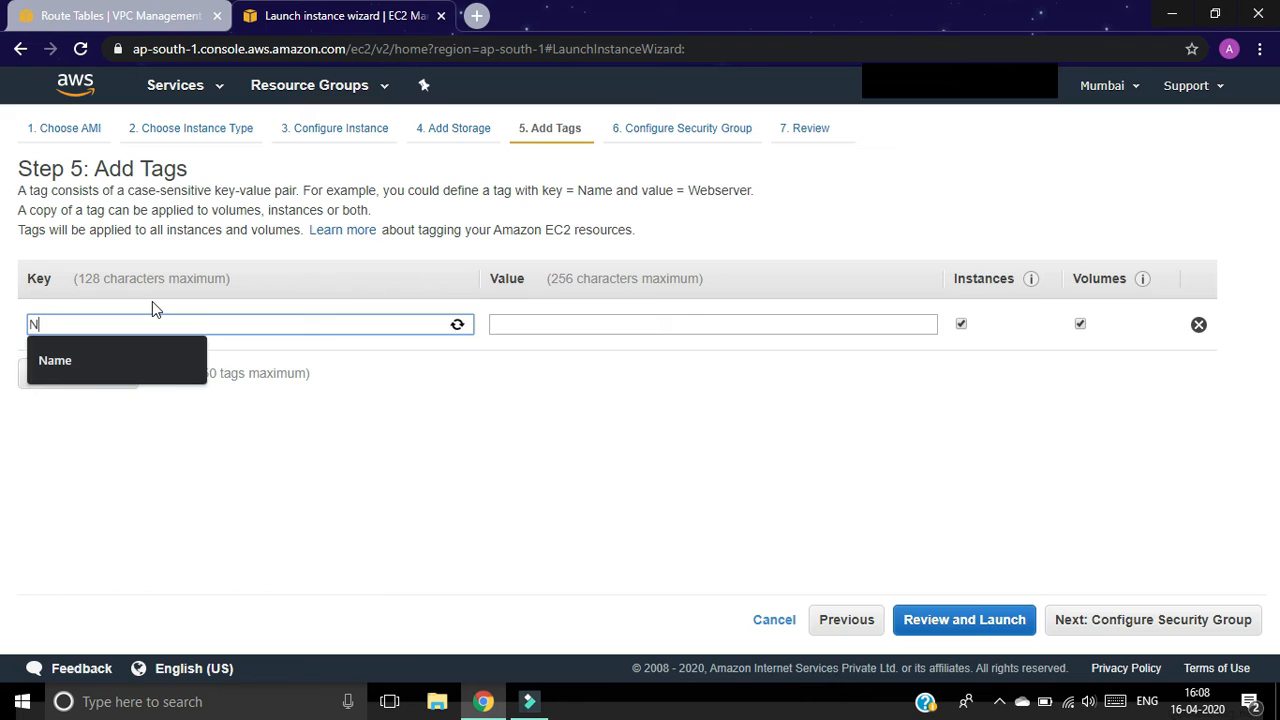
text(am)
click(55, 360)
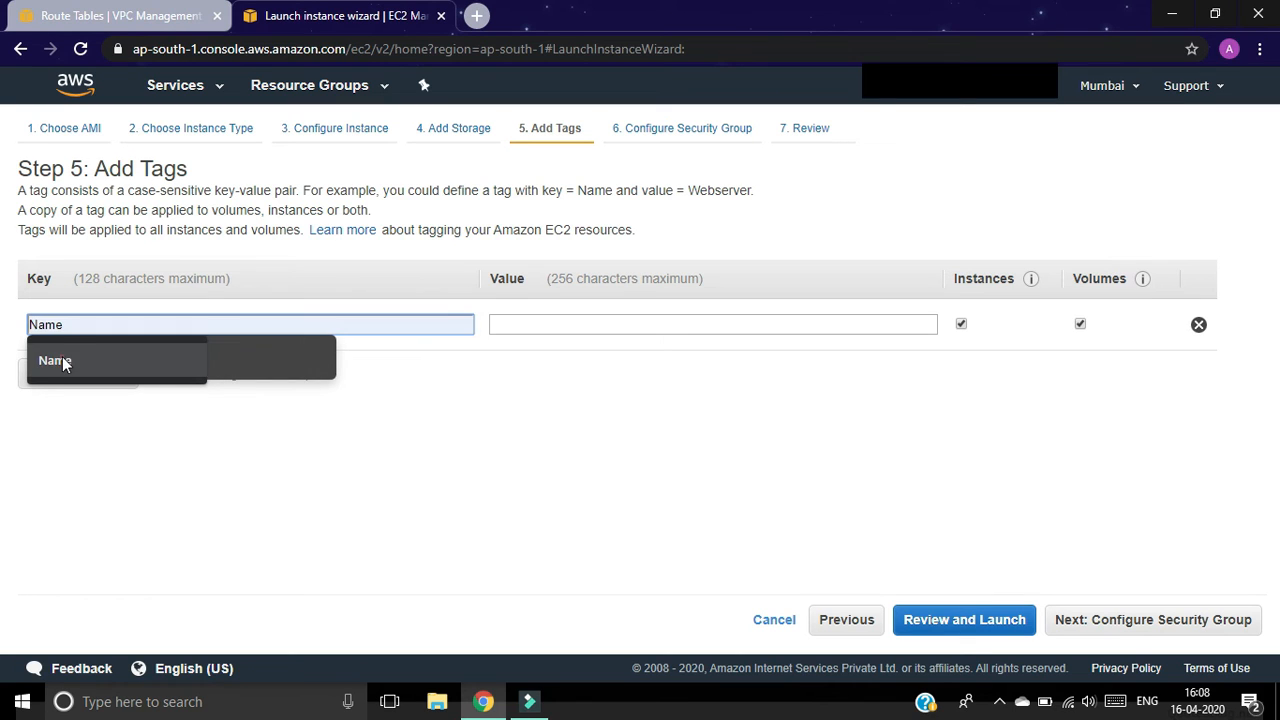
click(526, 326)
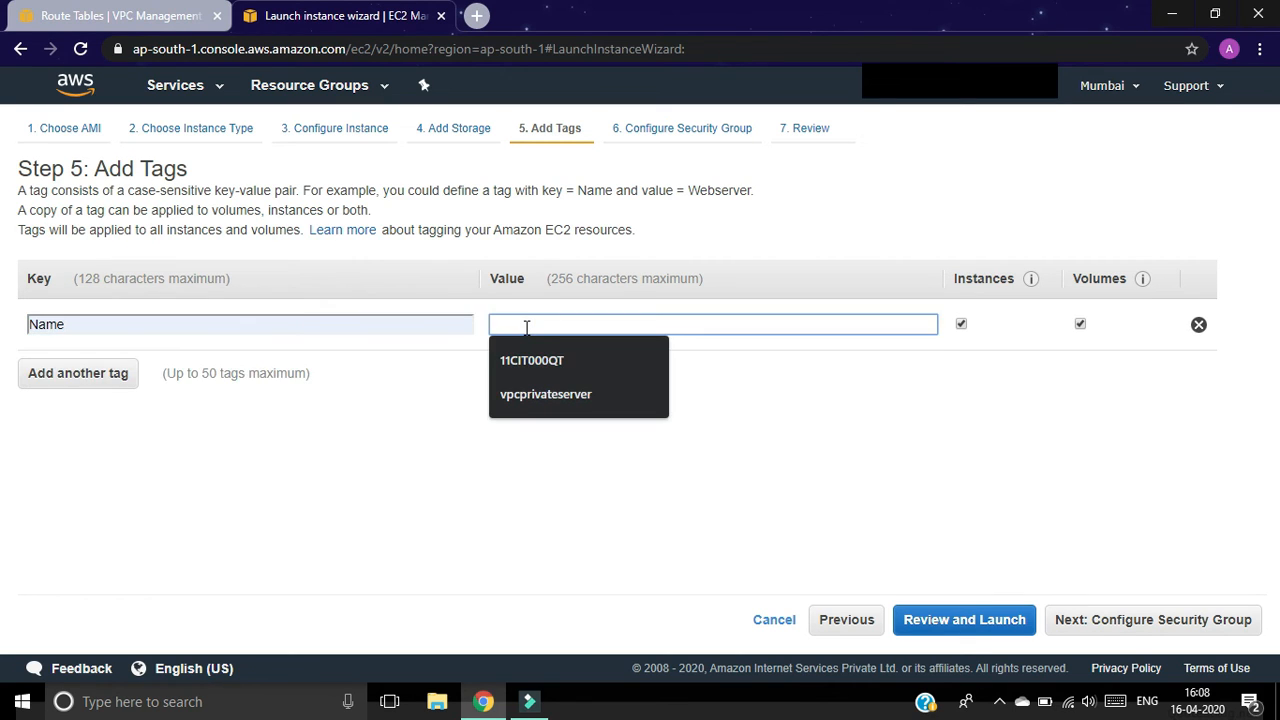
text(ser)
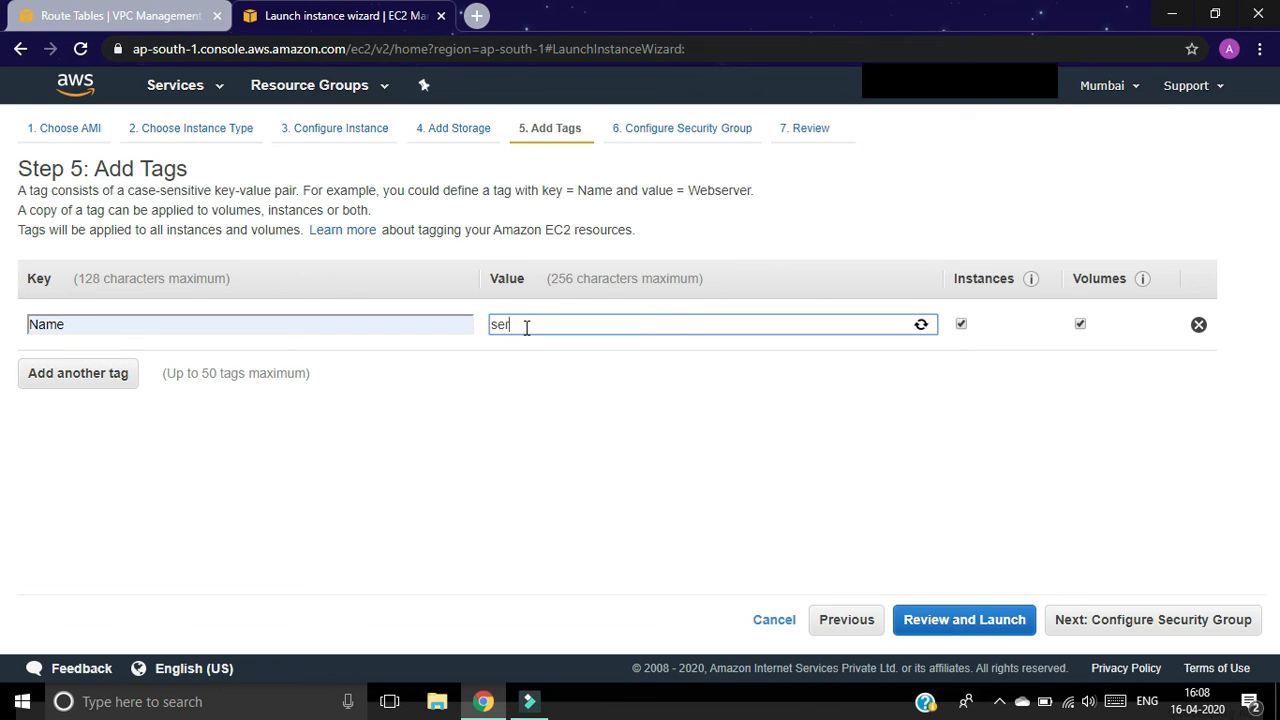
text(ver1)
click(1175, 620)
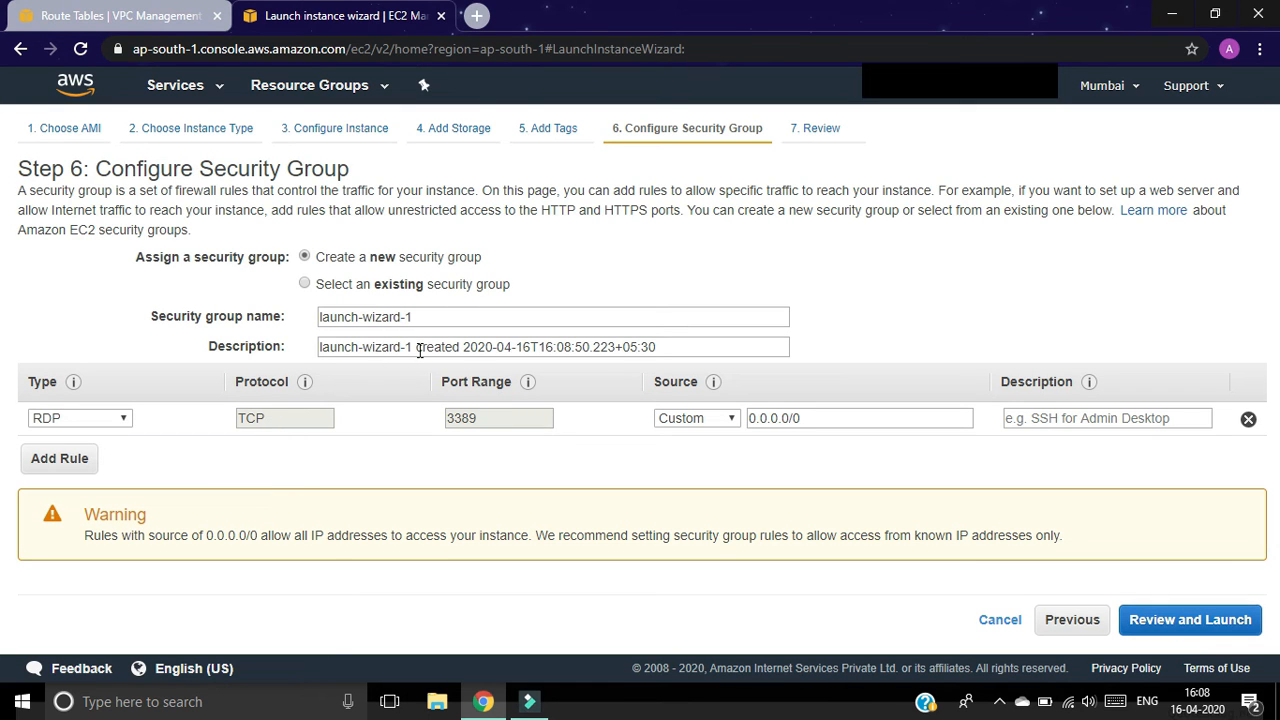
Step: Rename the security group to Server1-SGP, add an All ICMP - IPv4 rule from Anywhere, and go to review
drag(424, 320, 250, 322)
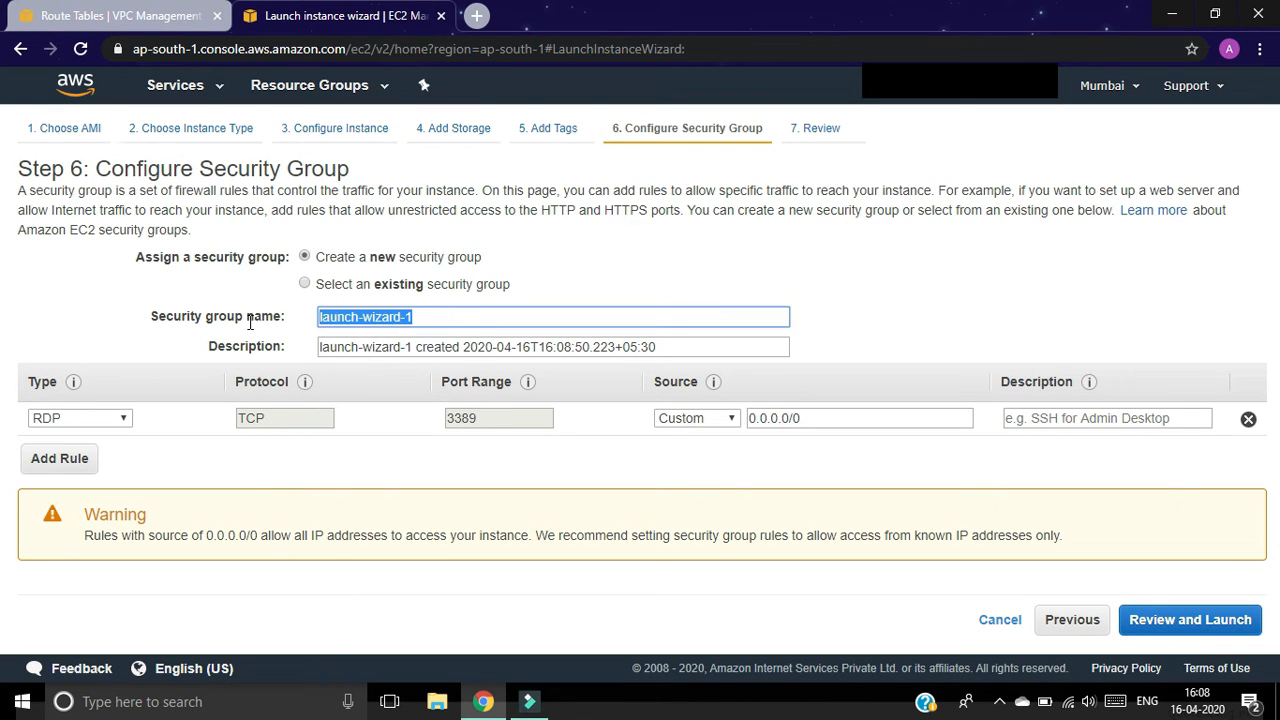
text(Server1-SGP)
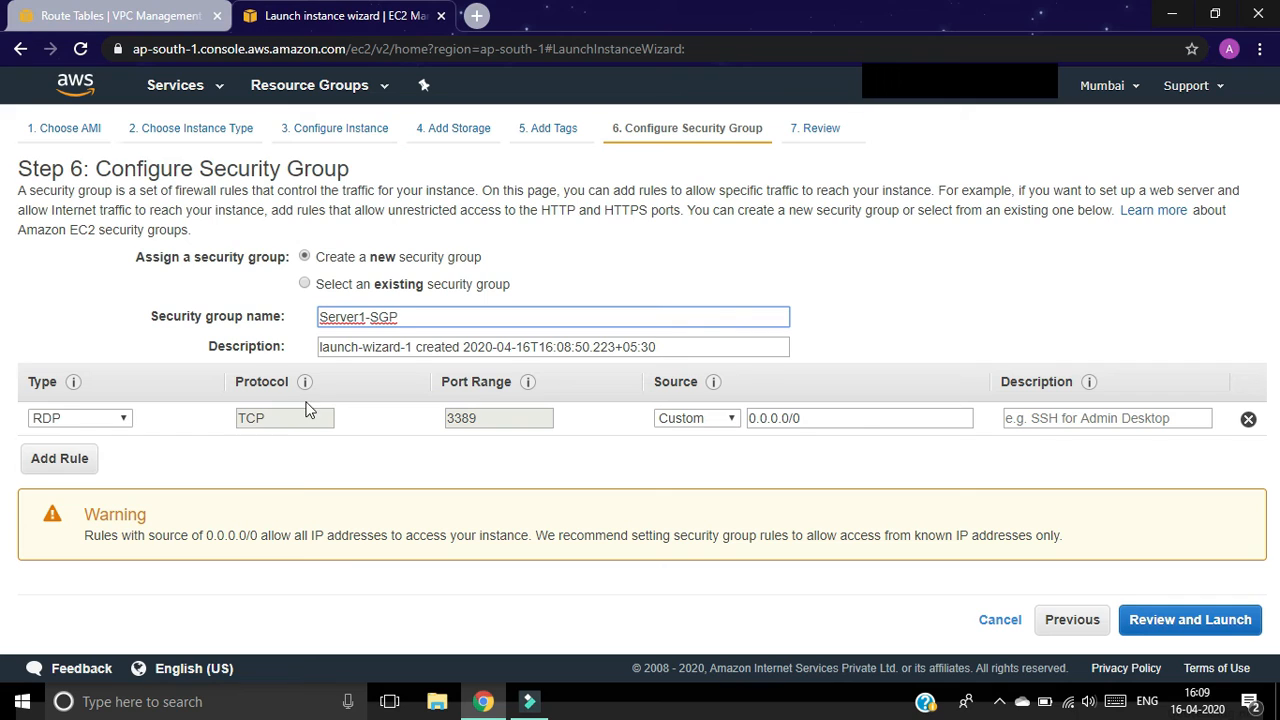
click(46, 466)
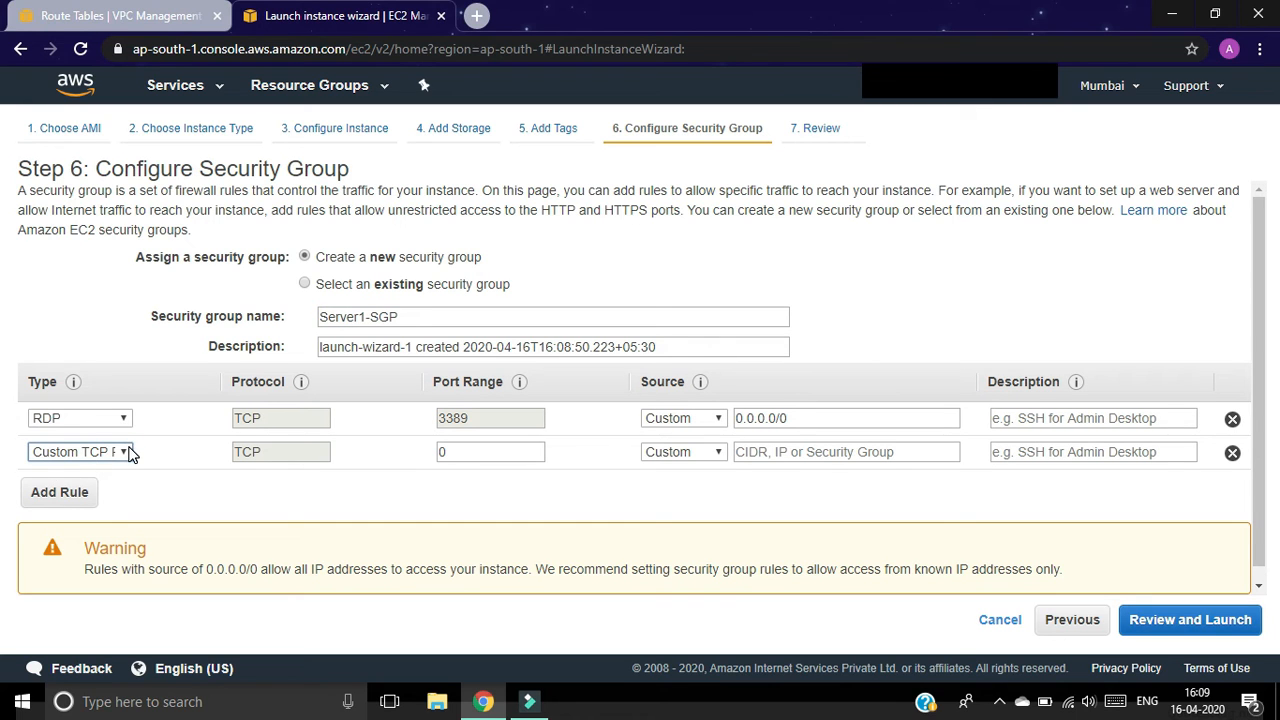
click(130, 453)
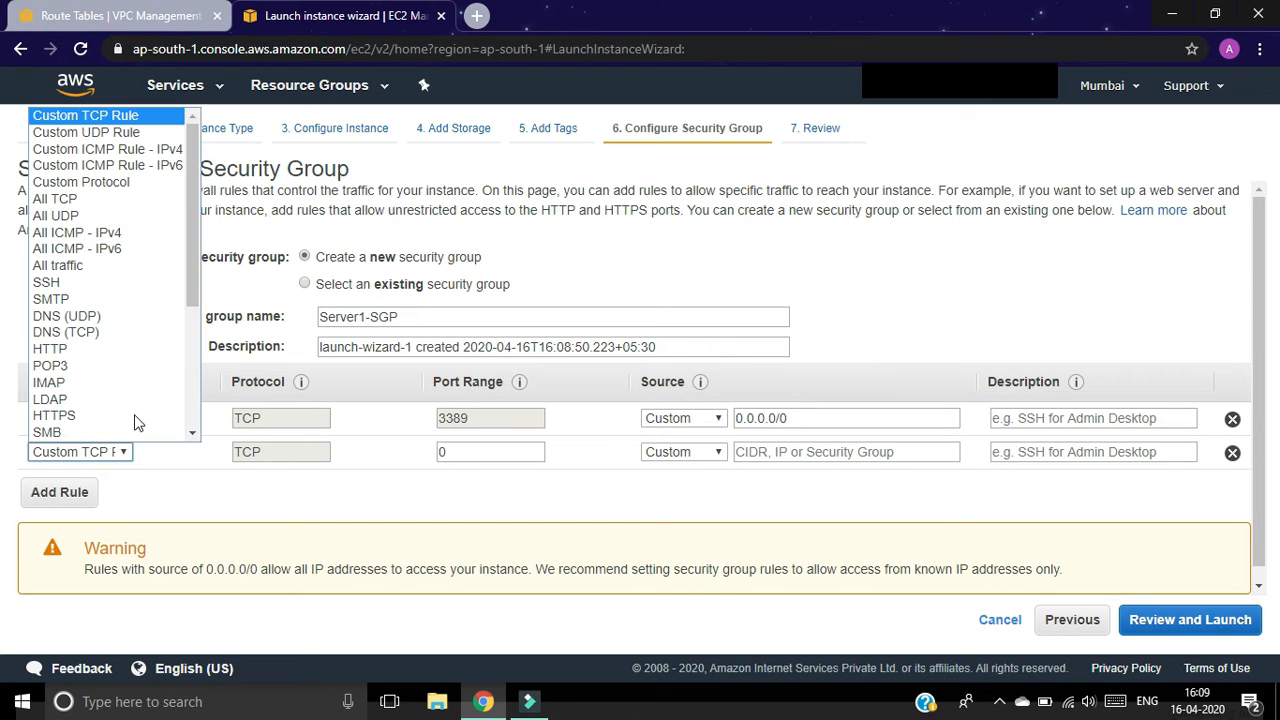
click(129, 236)
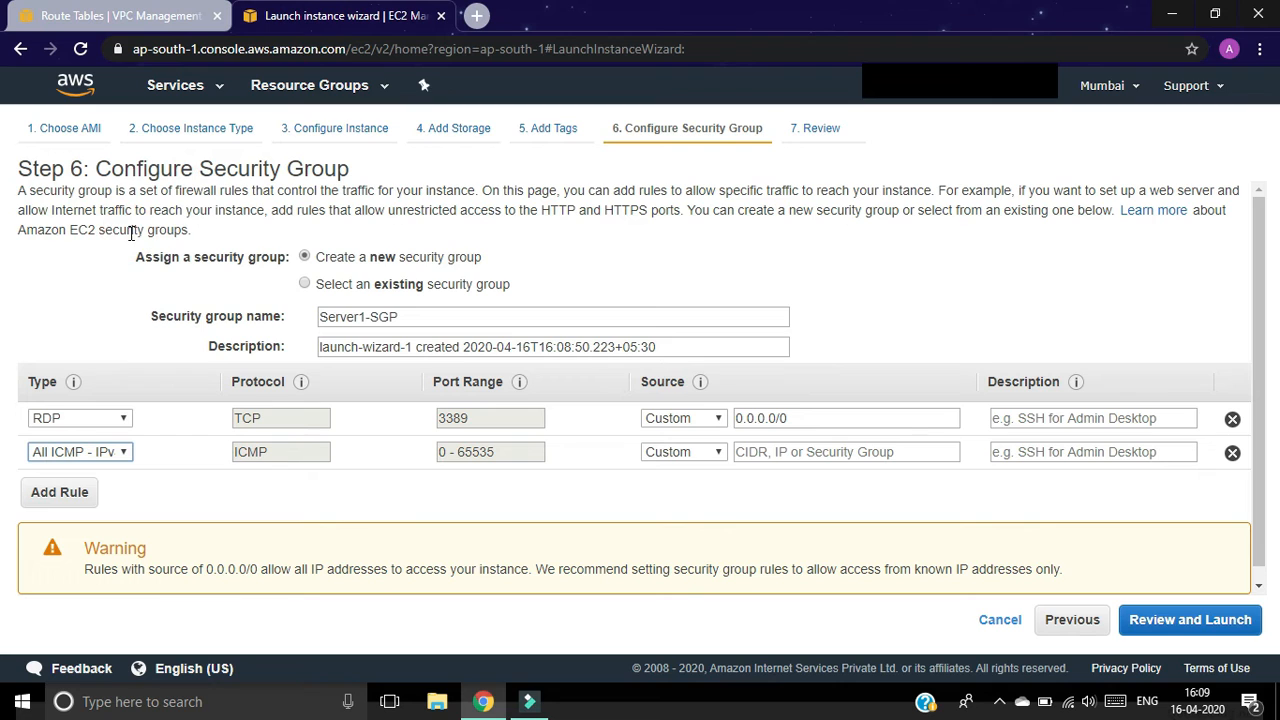
click(709, 452)
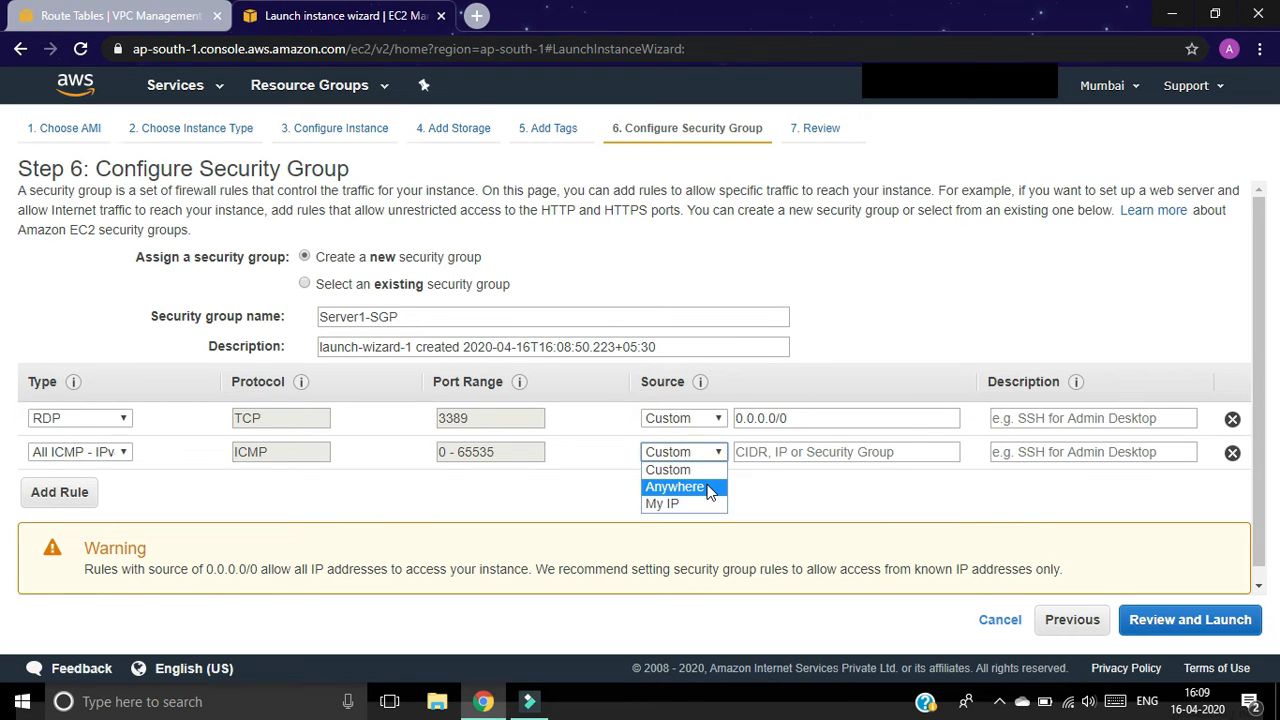
click(709, 487)
click(1190, 620)
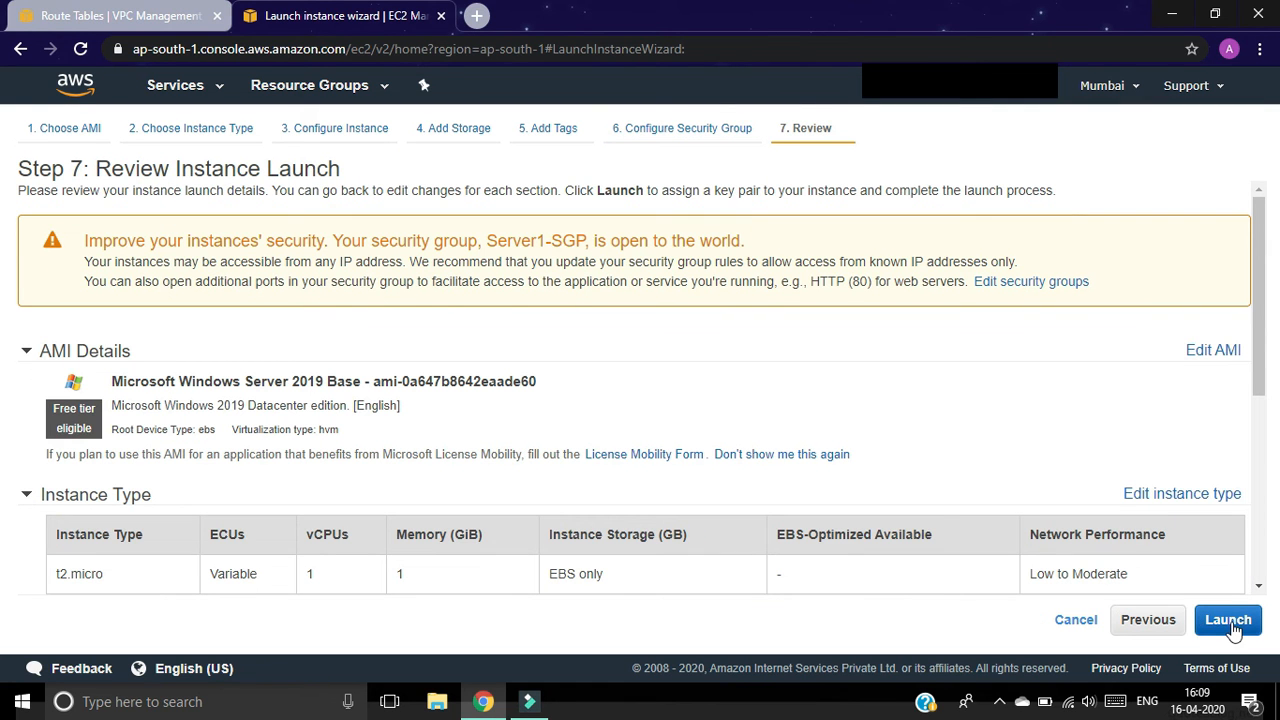
Step: Create key pair vpc-1, fixing the duplicate name, download vpc-1.pem, and launch the Windows instance
click(1230, 621)
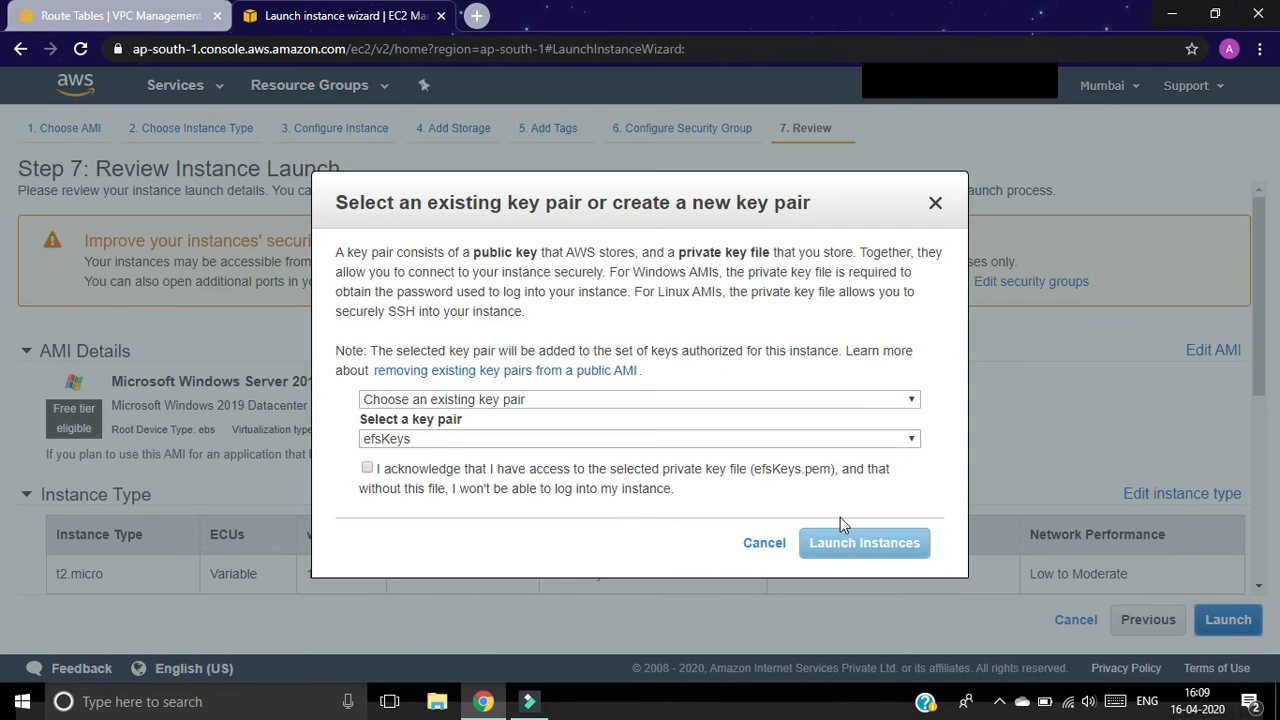
click(512, 399)
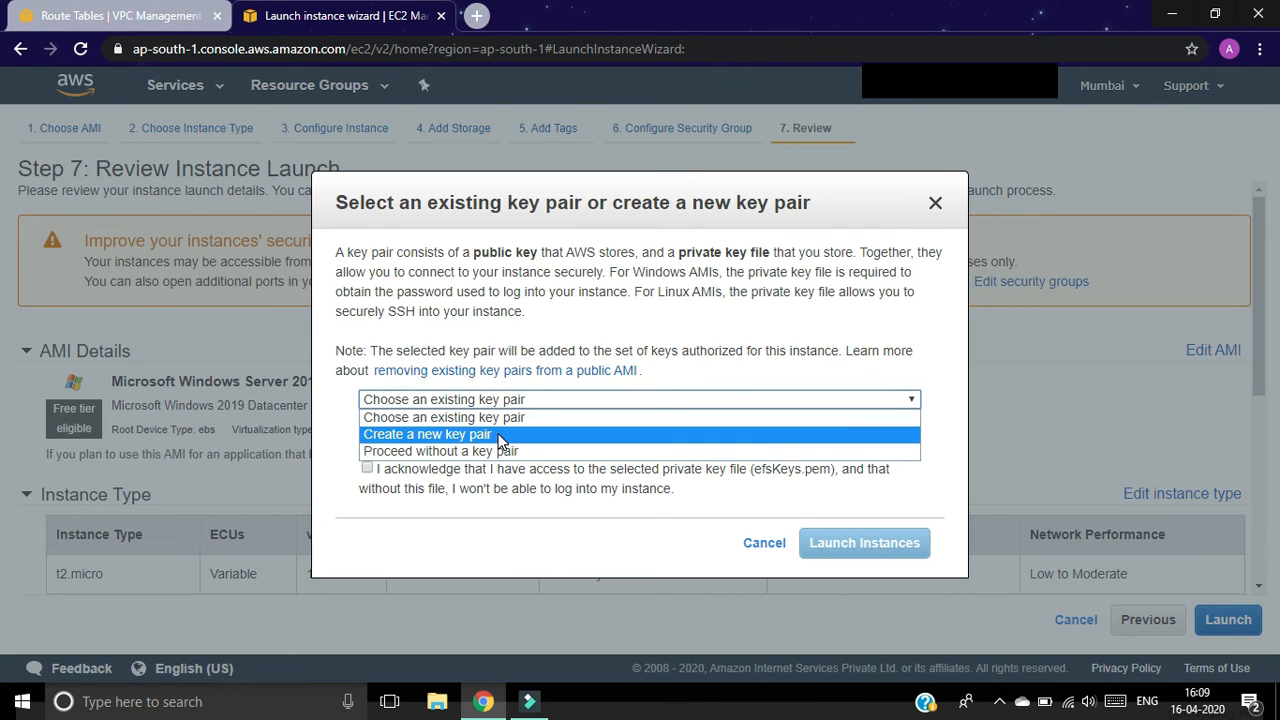
click(476, 434)
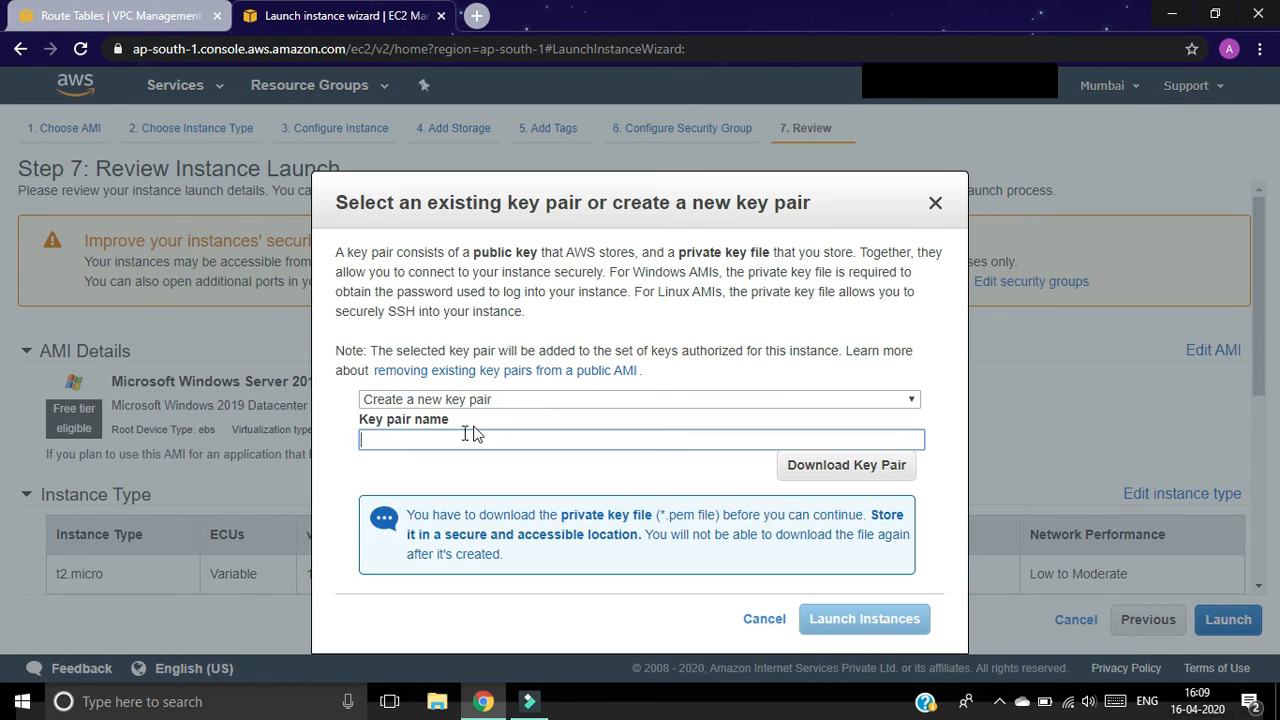
text(vpc1)
click(881, 467)
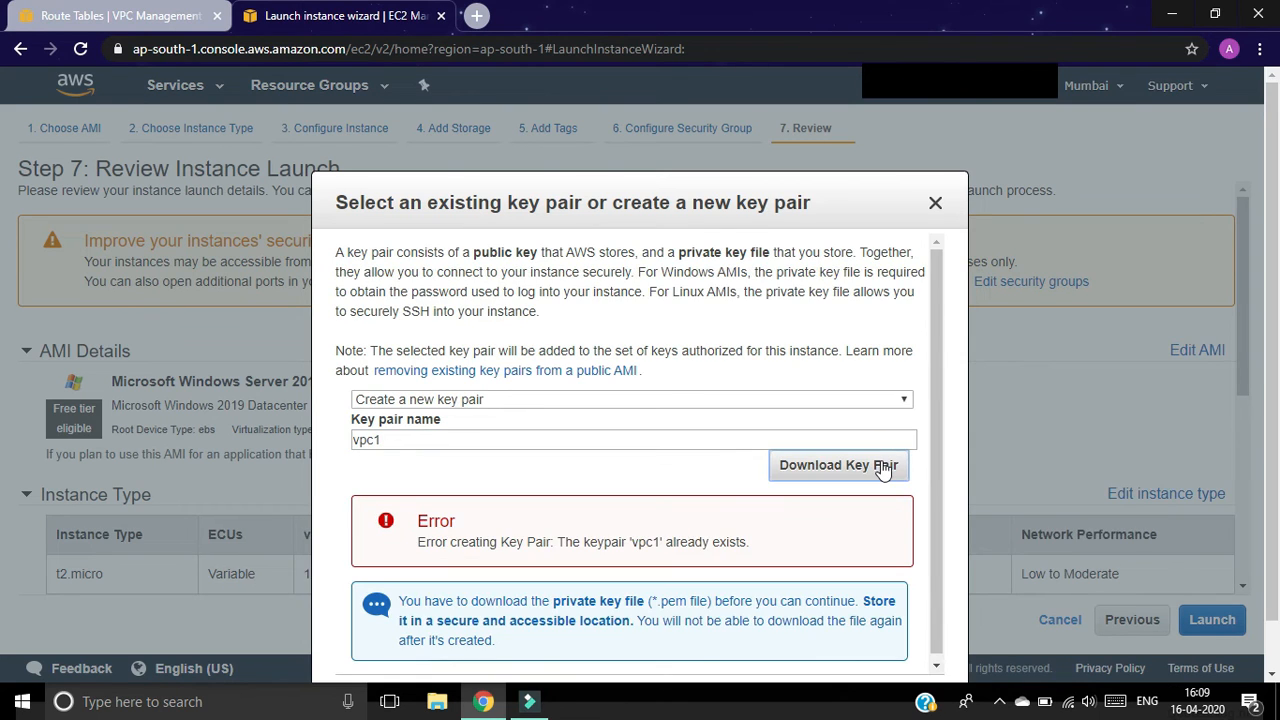
click(376, 440)
text(-)
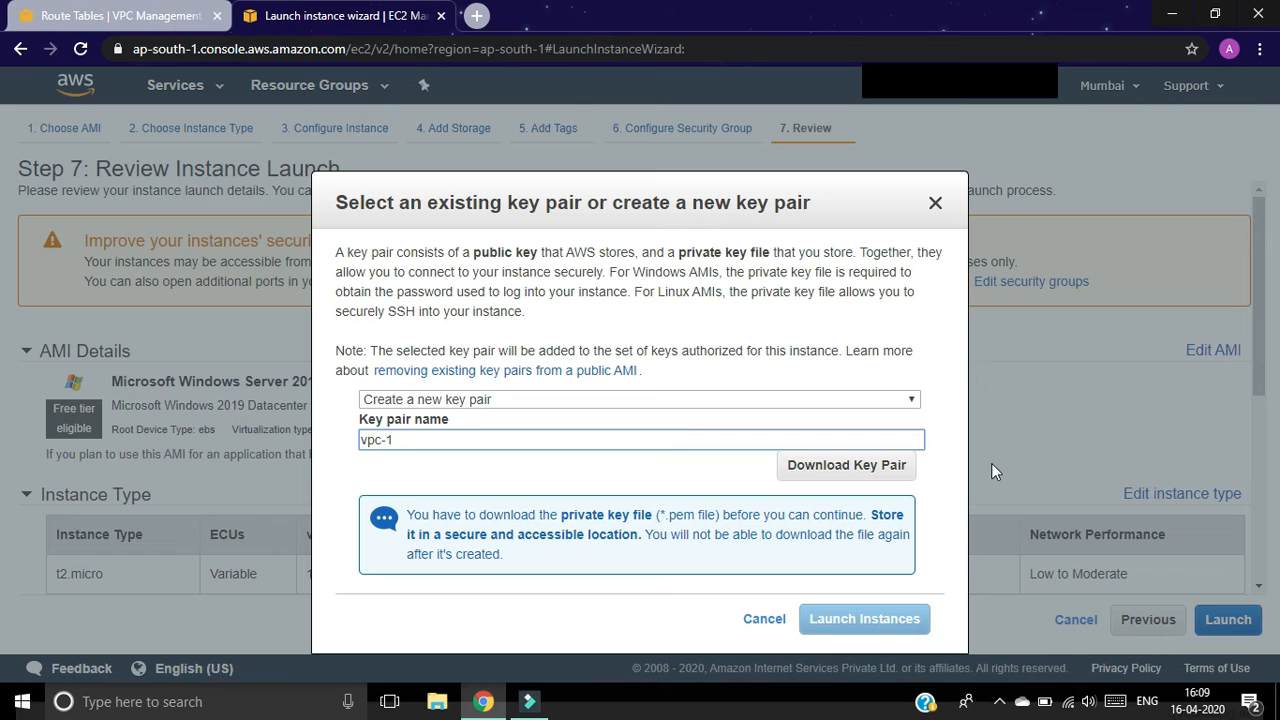
click(864, 467)
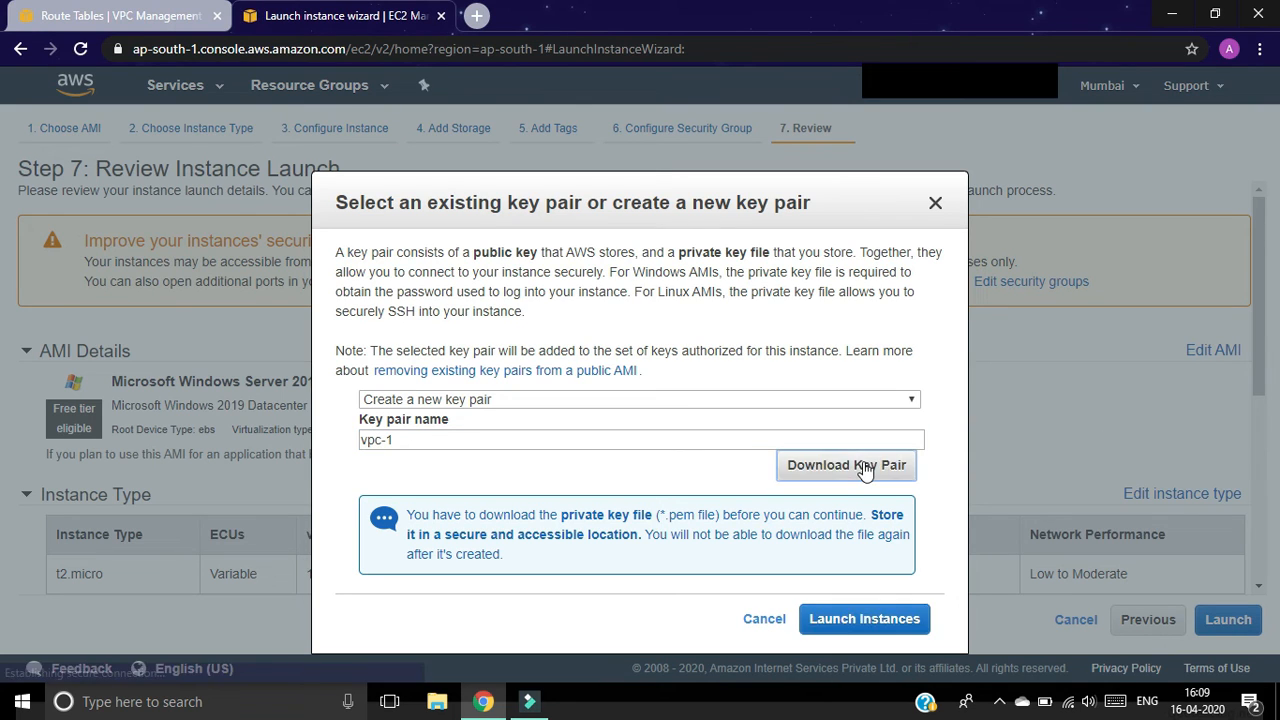
click(873, 617)
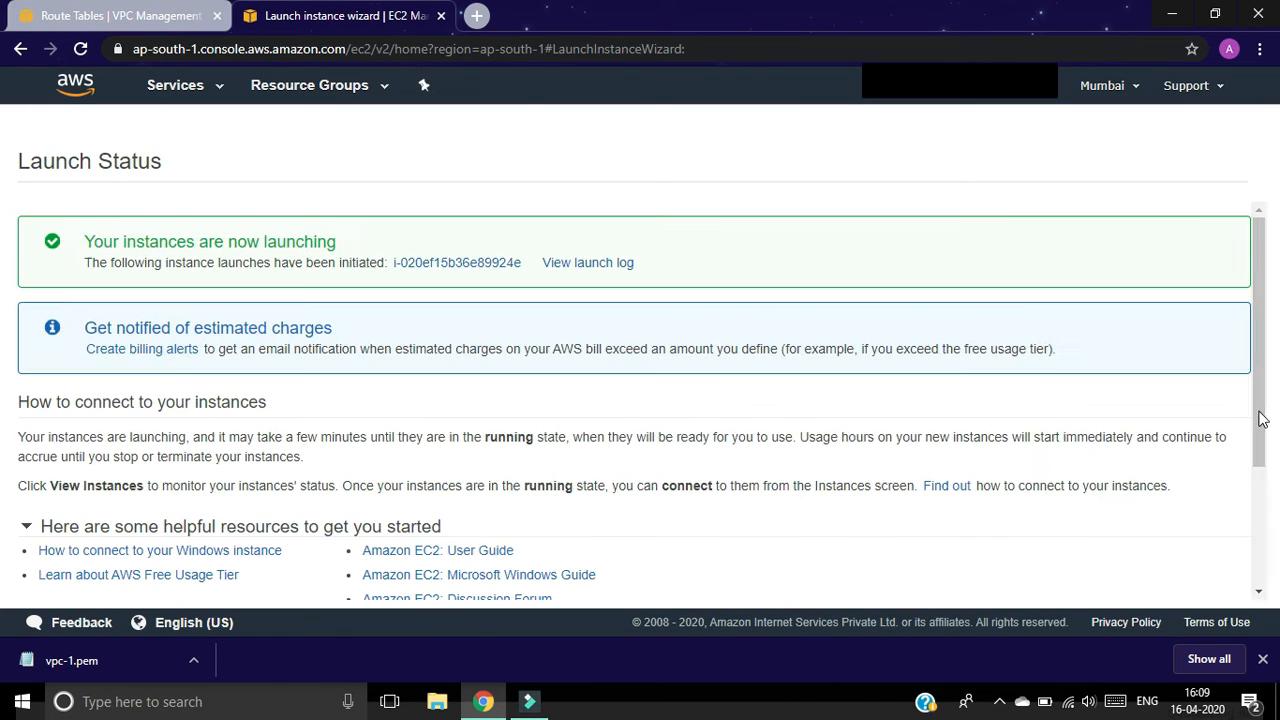
Step: From the instances list, start a new launch with Microsoft Windows Server 2019 Base on t2.micro
drag(1257, 403, 1256, 578)
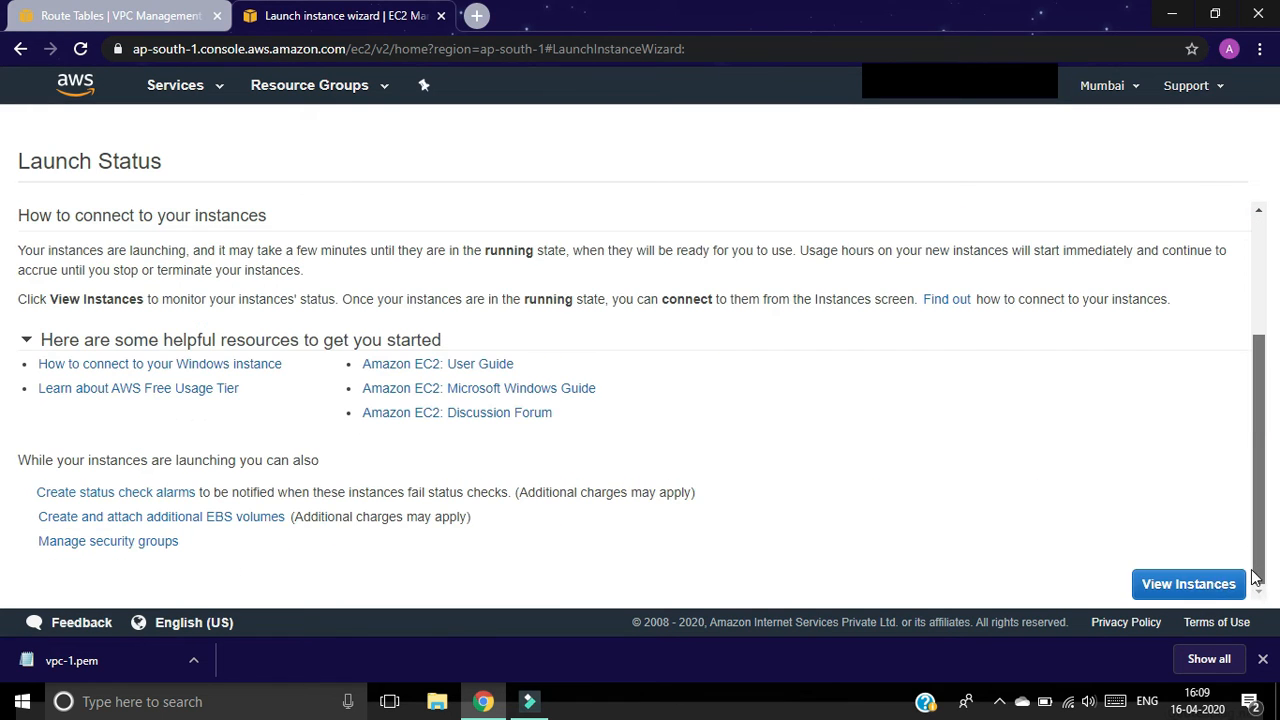
click(1189, 584)
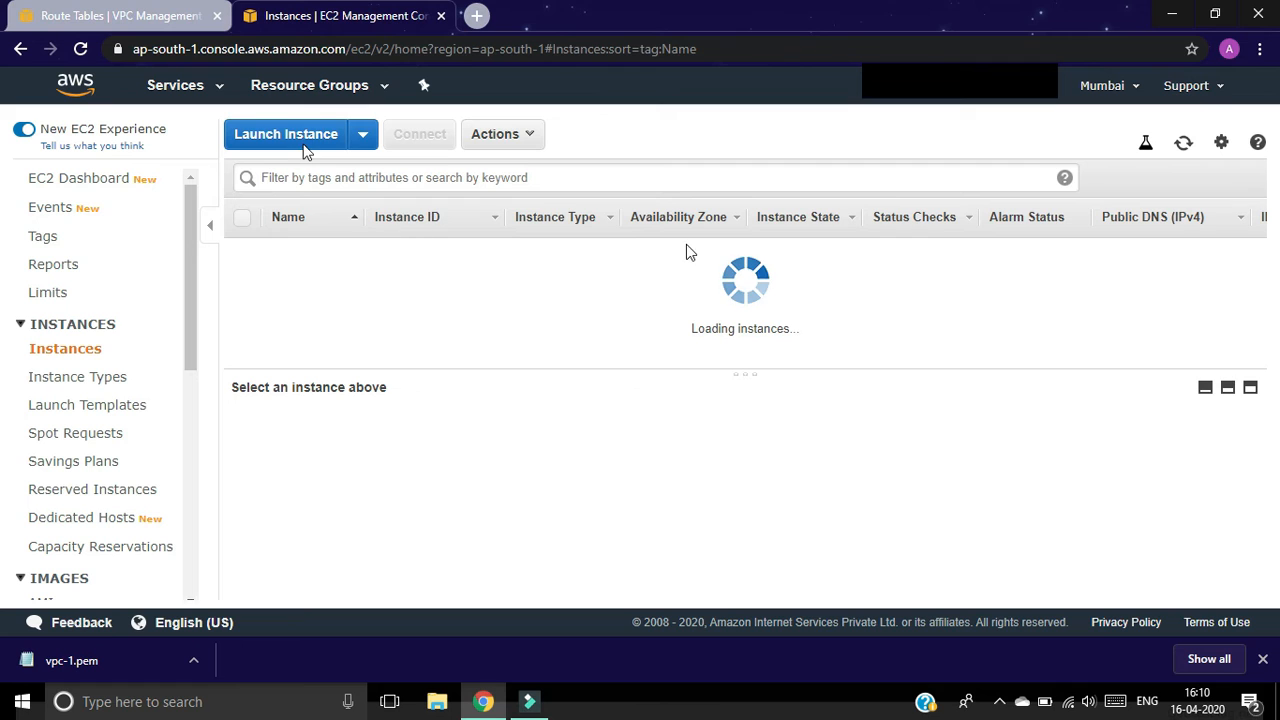
click(275, 137)
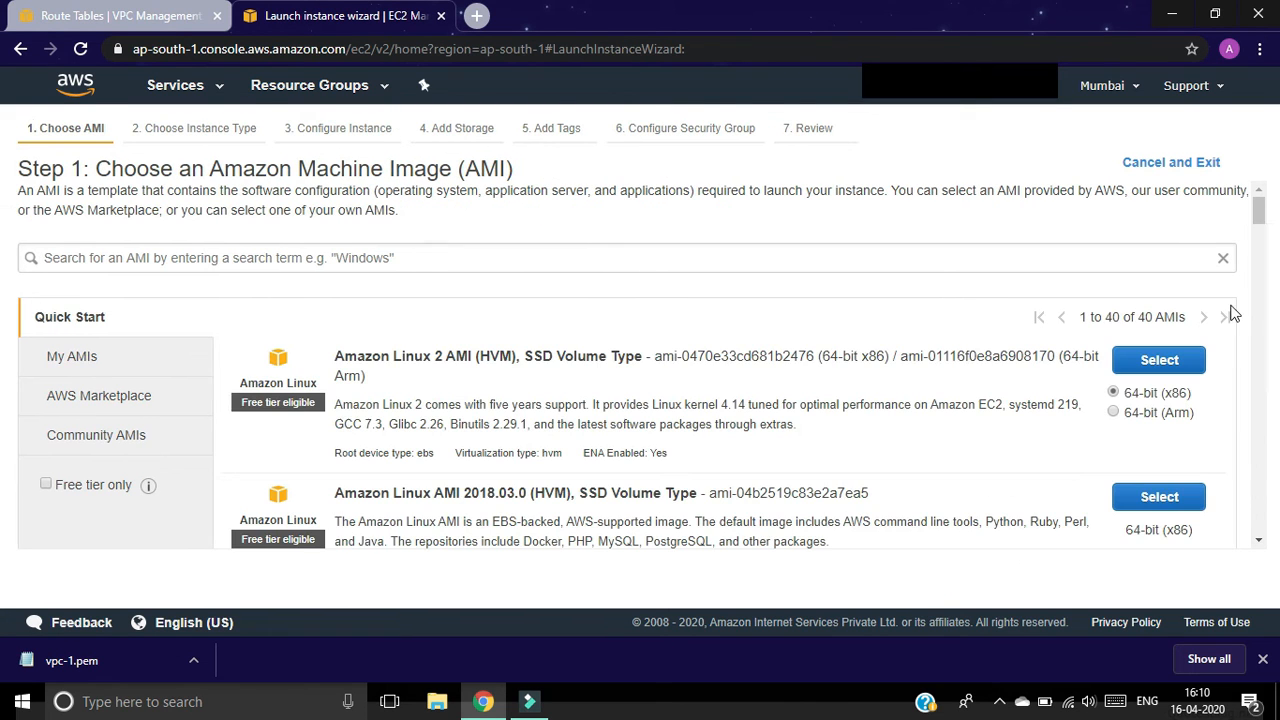
drag(1263, 215, 1264, 281)
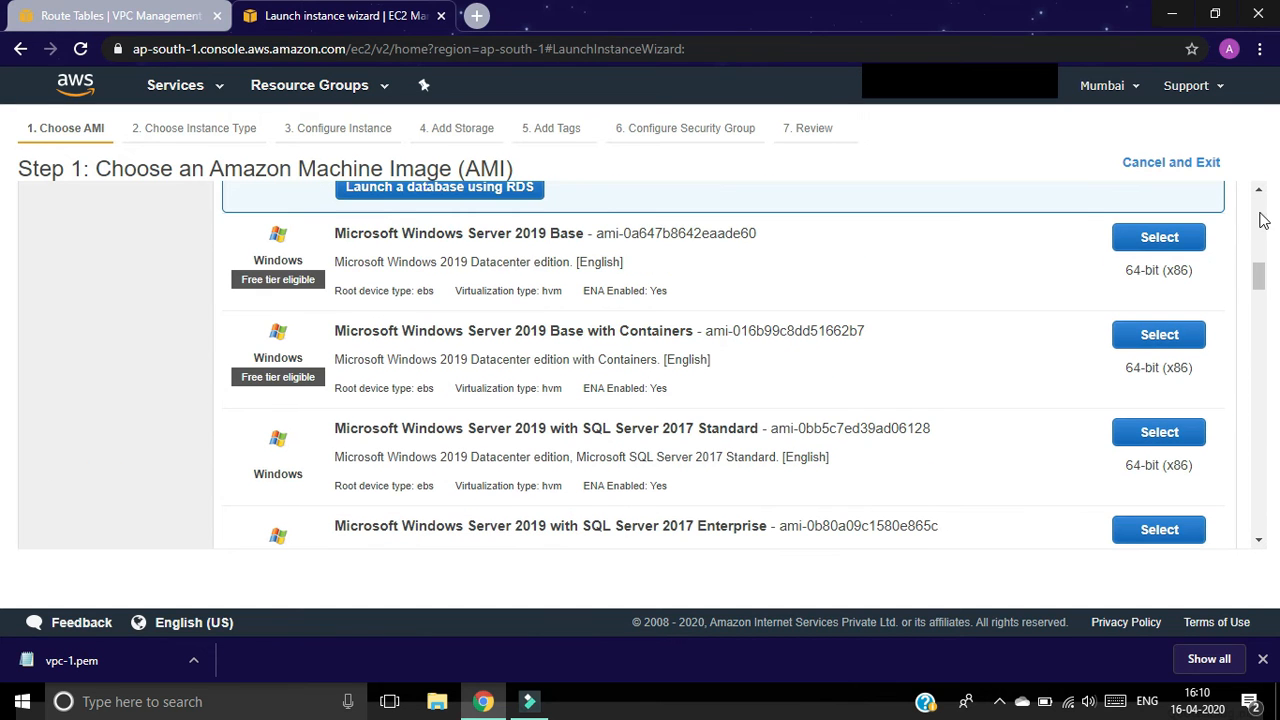
click(1150, 244)
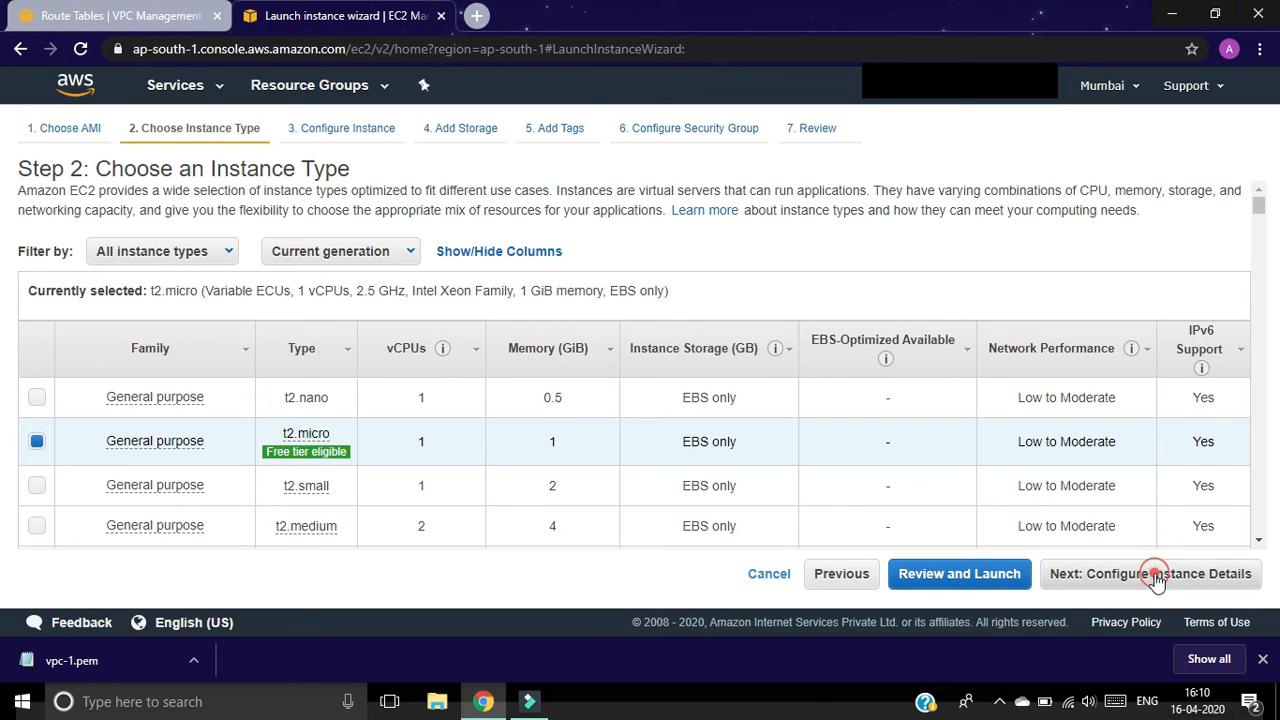
click(1157, 576)
Step: Place the instance in vpc2 with auto-assigned public IP enabled
click(442, 337)
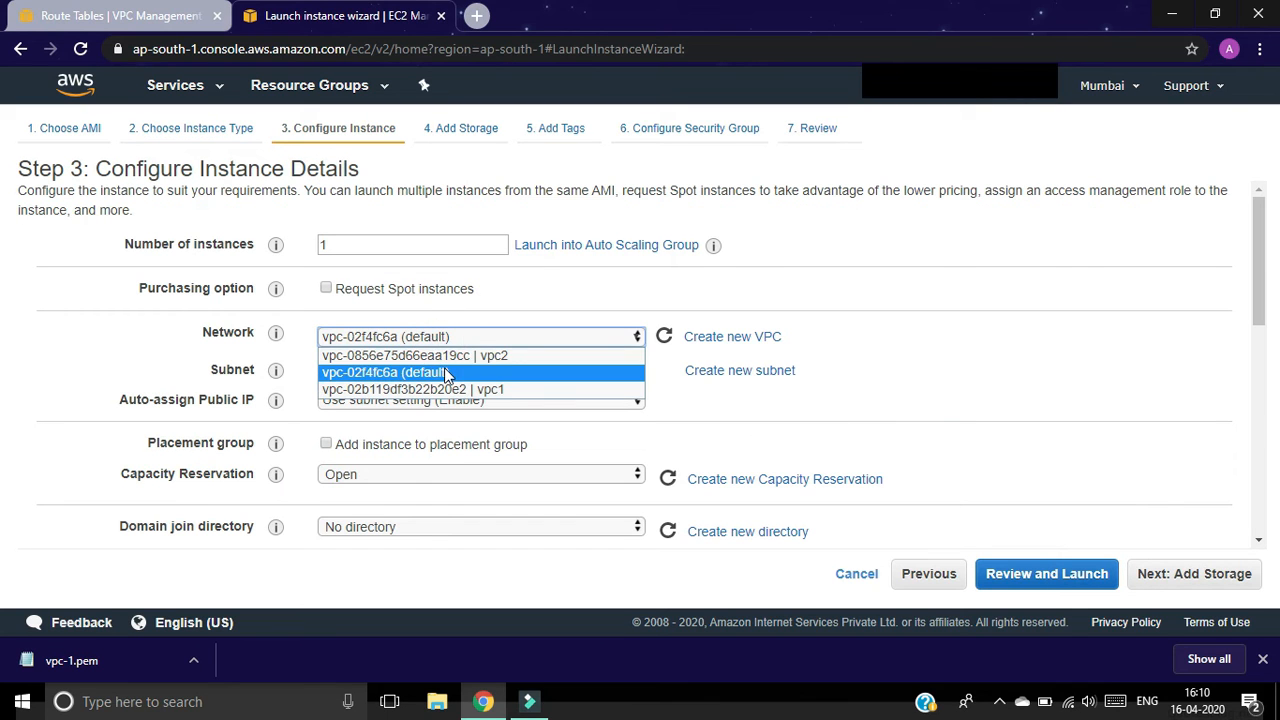
click(445, 357)
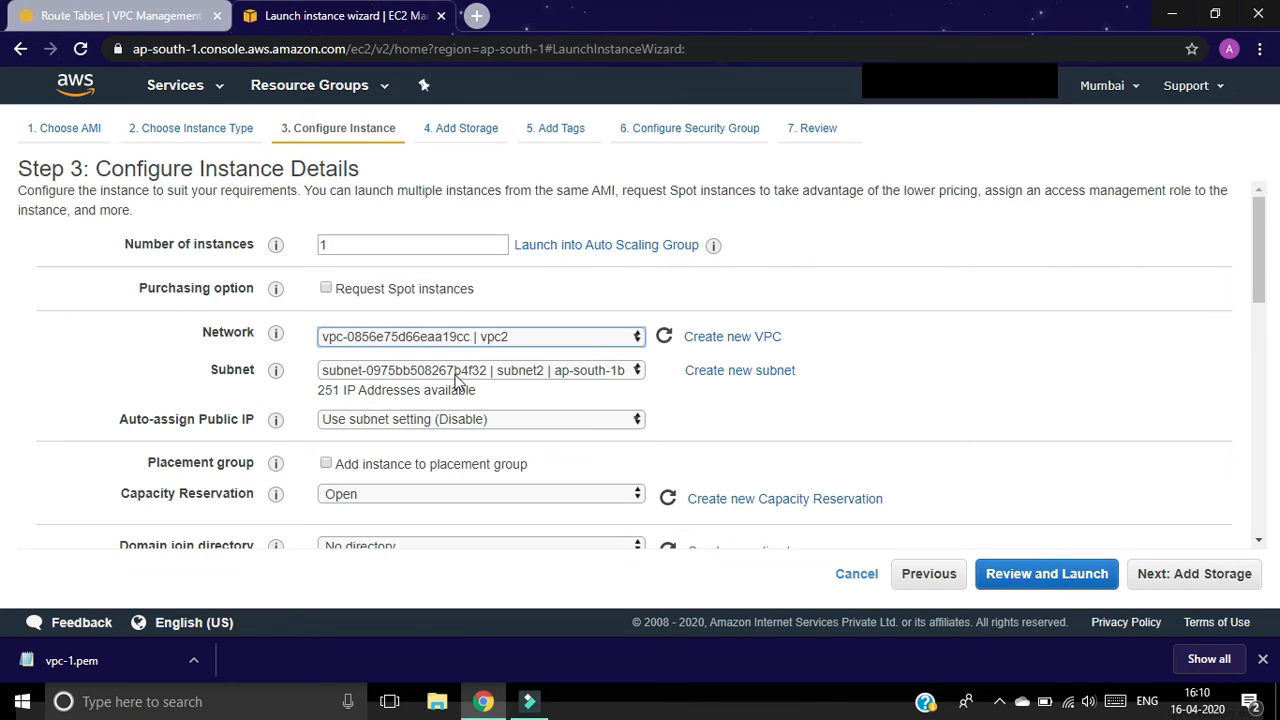
click(491, 420)
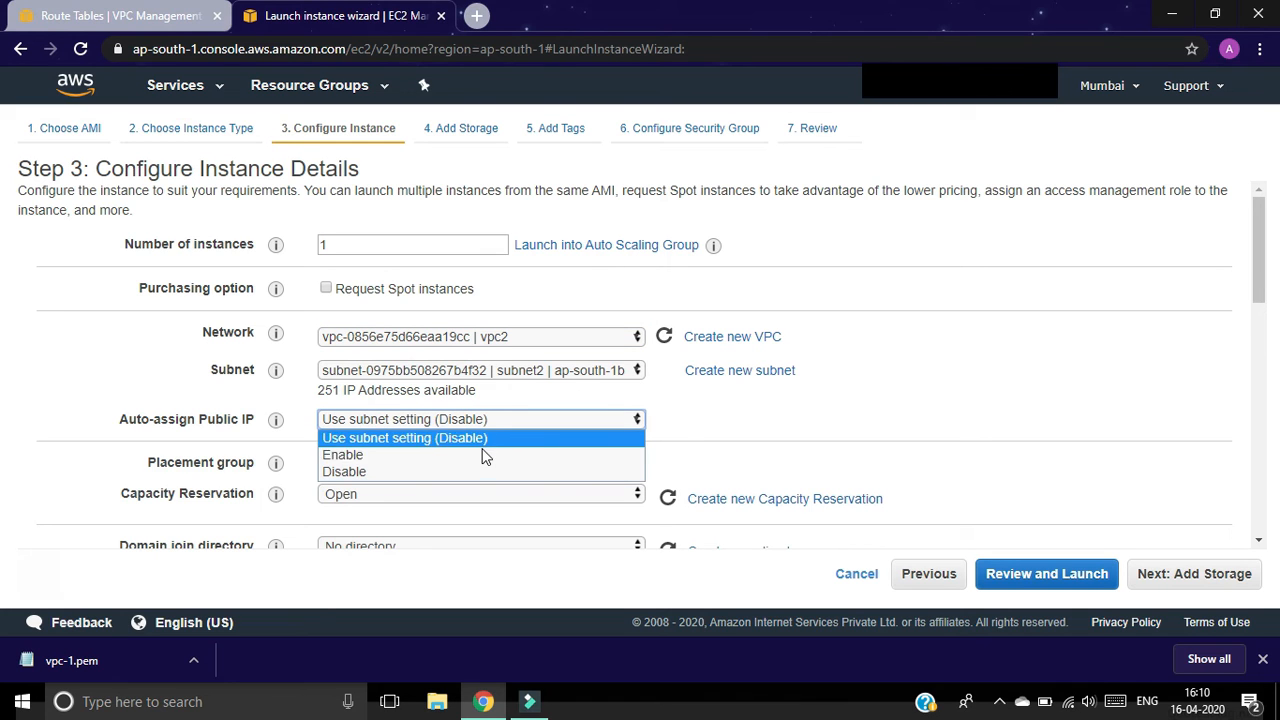
click(476, 457)
click(1215, 584)
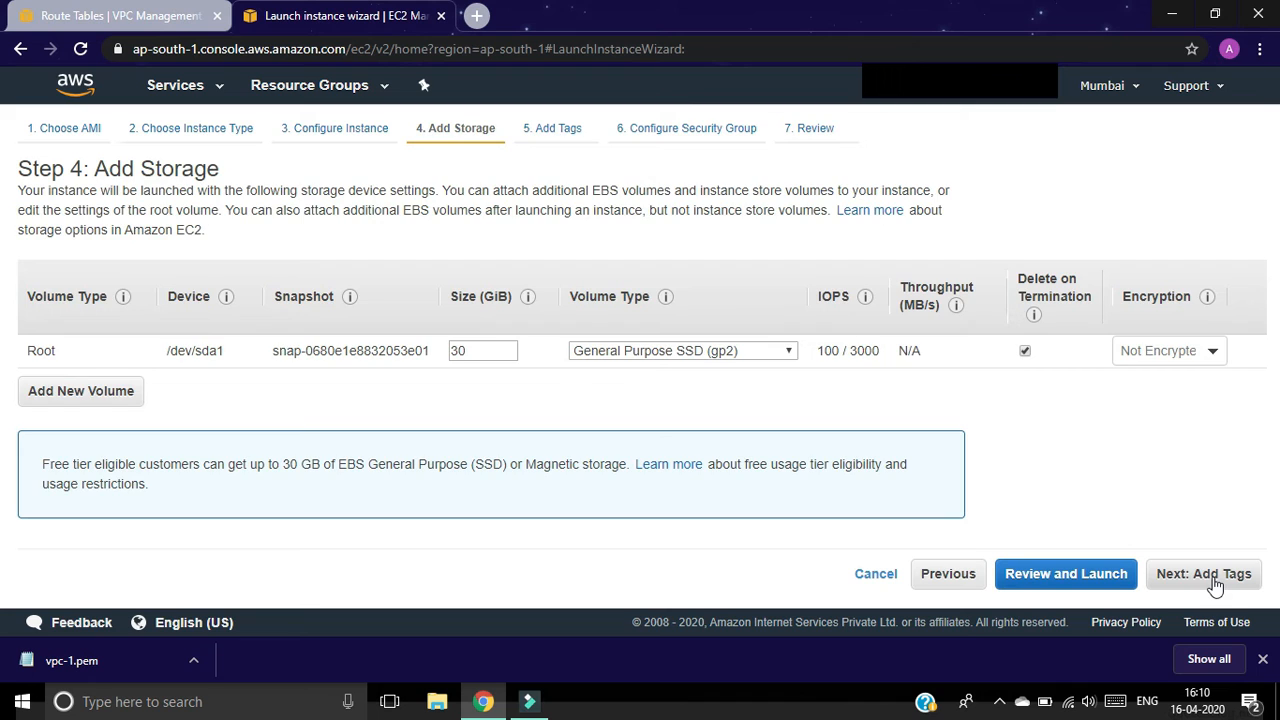
click(1215, 584)
Step: Tag the instance Name = Server2
click(40, 423)
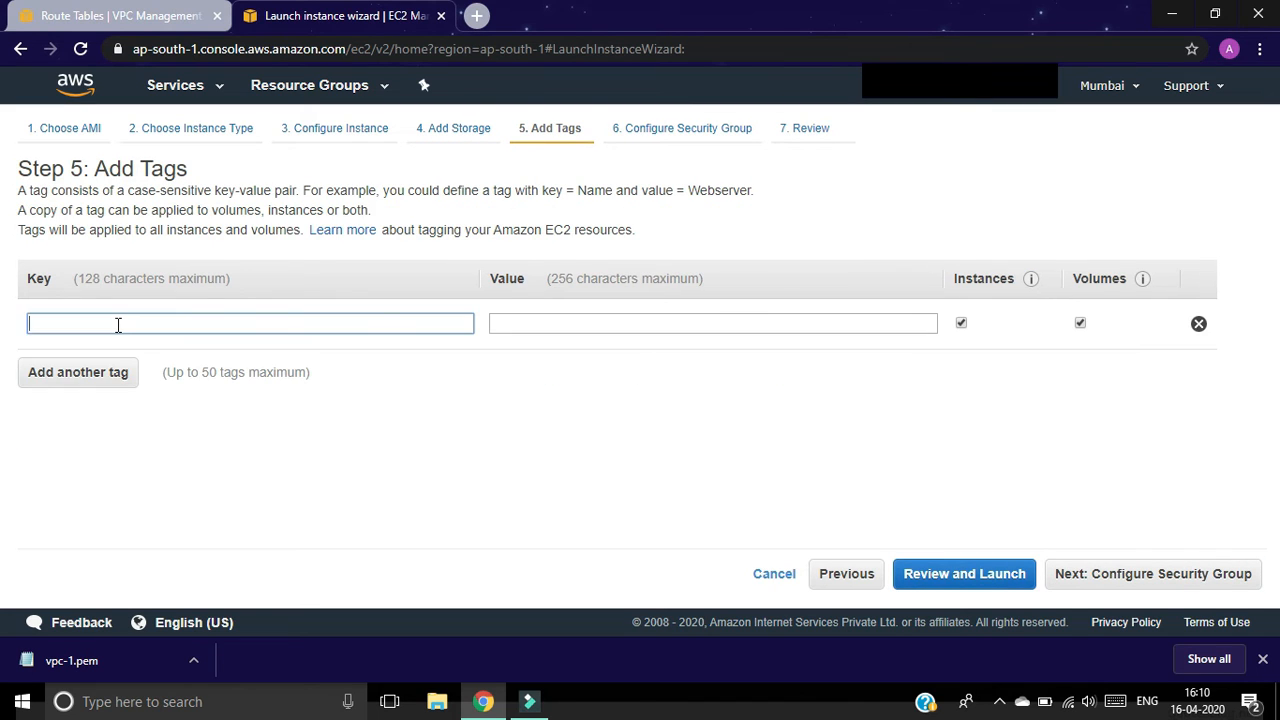
text(Name)
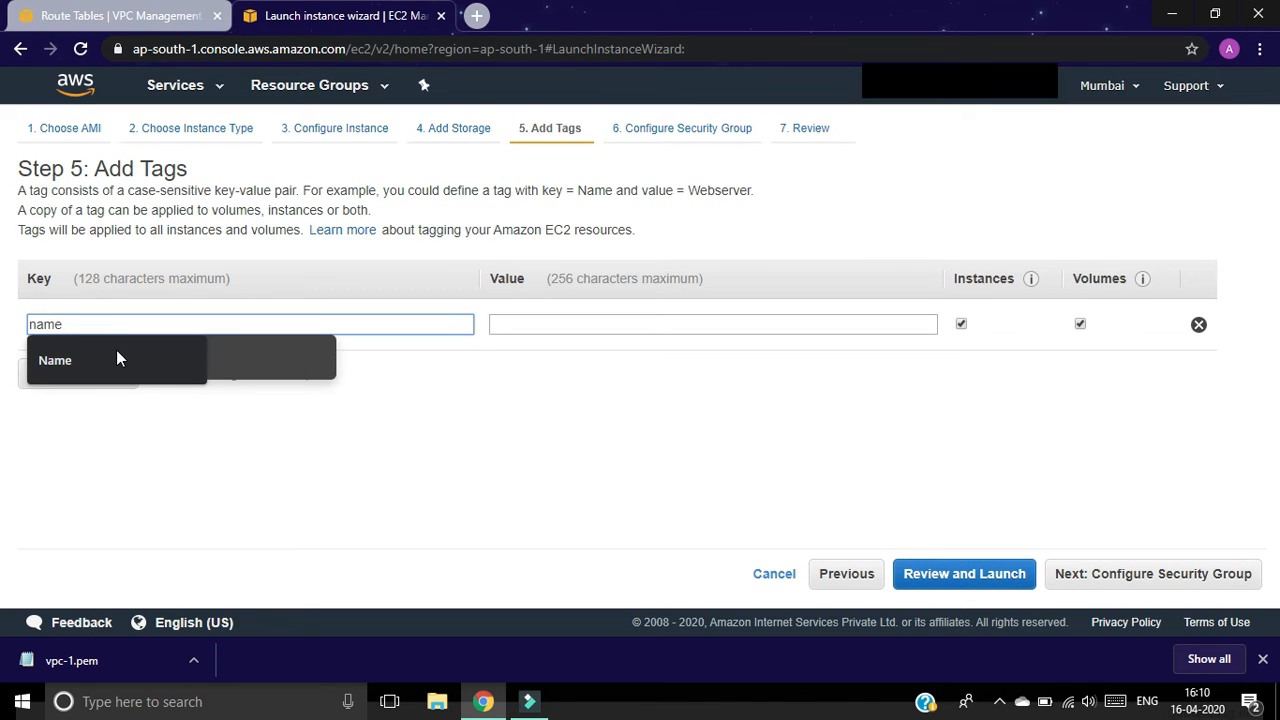
click(116, 357)
click(524, 325)
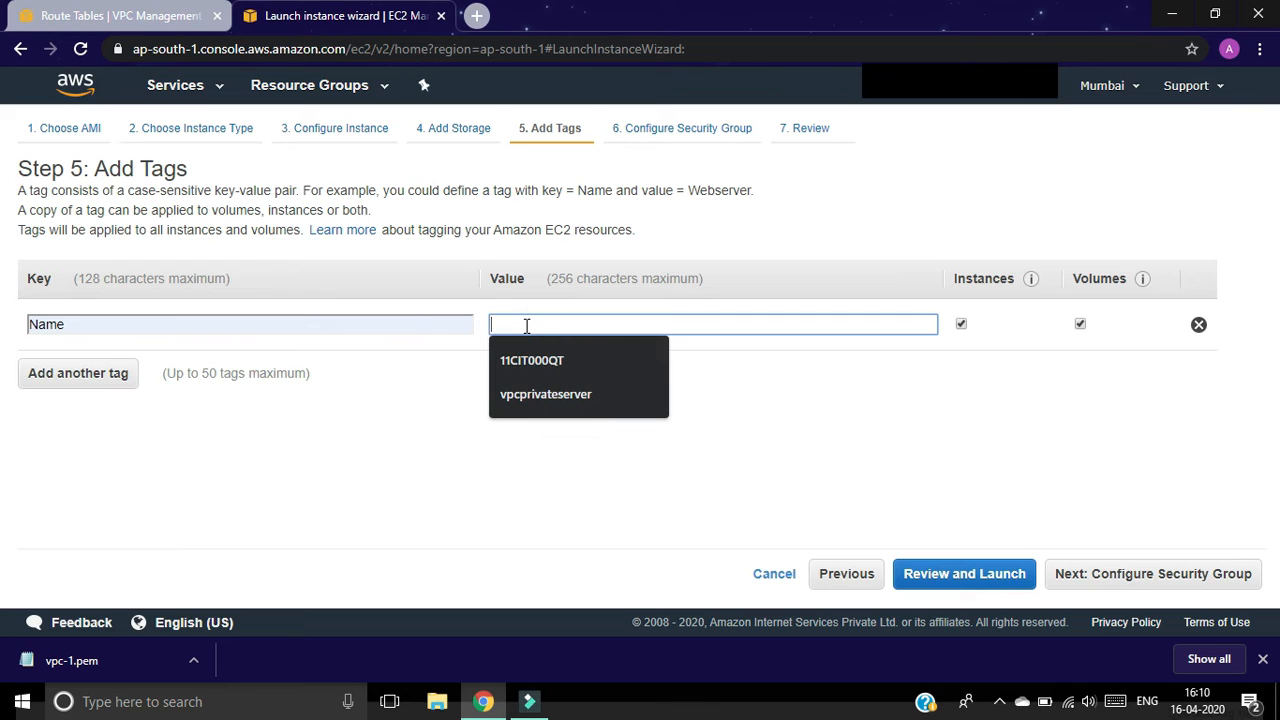
text(Server2)
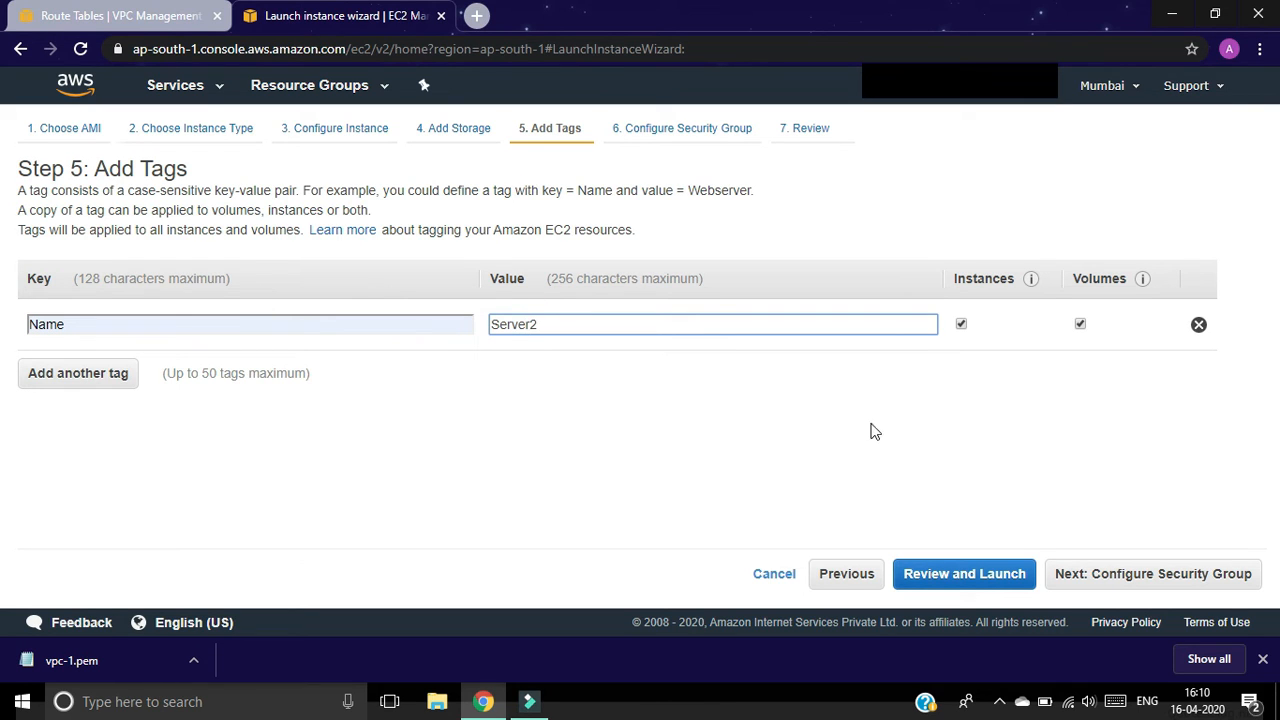
click(1201, 574)
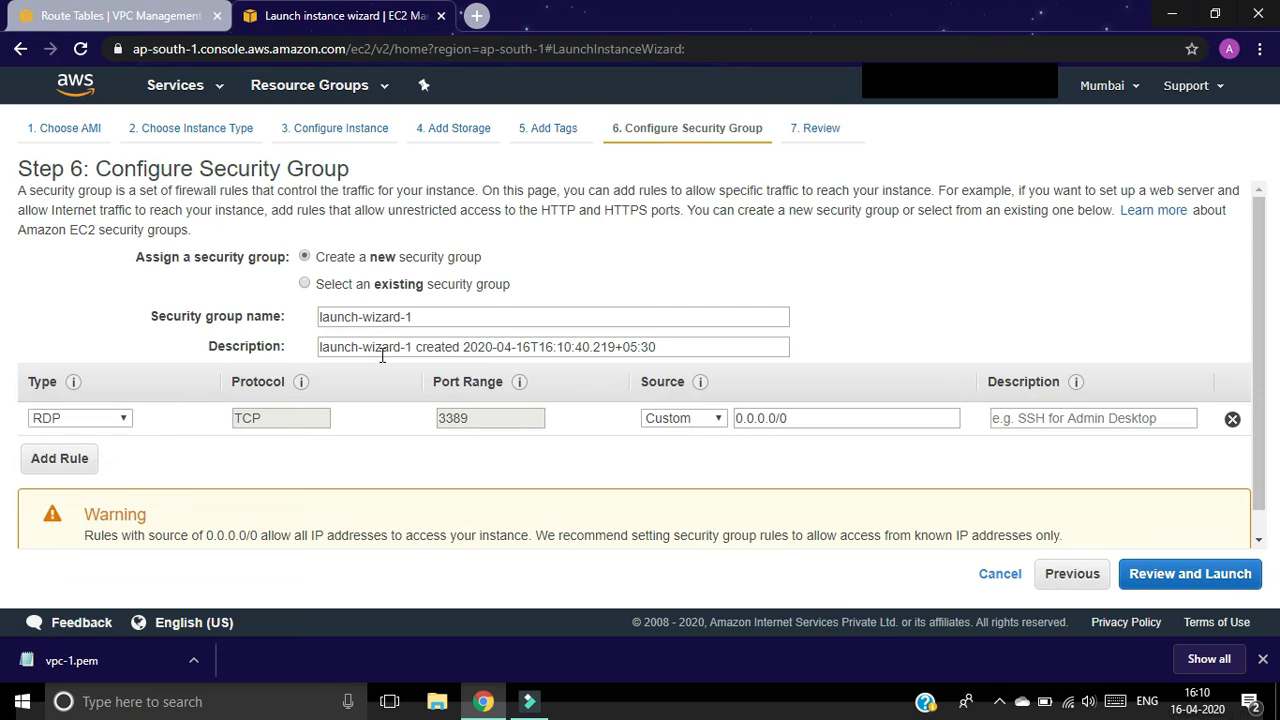
Step: Rename the security group to server2-SGP
click(470, 312)
key(ctrl+a)
text(s)
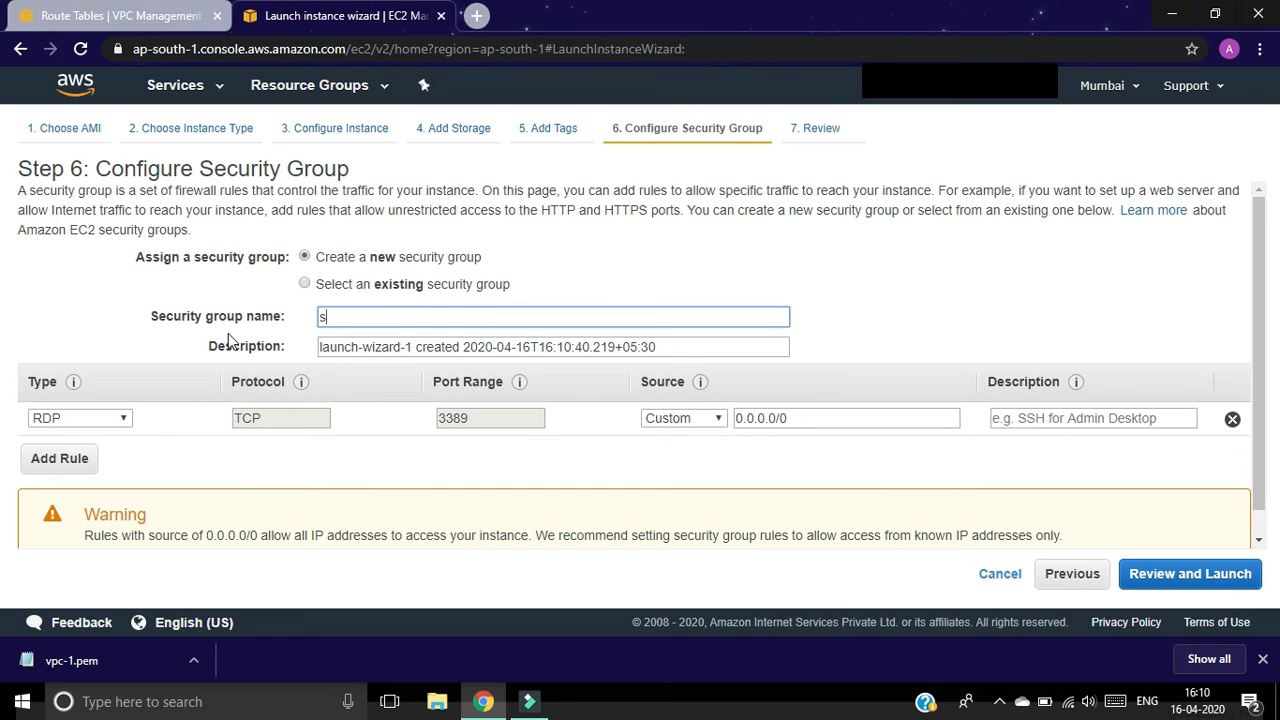
text(erver2-SGP)
Step: Add an All ICMP - IPv4 inbound rule with source Anywhere and proceed to review
click(57, 465)
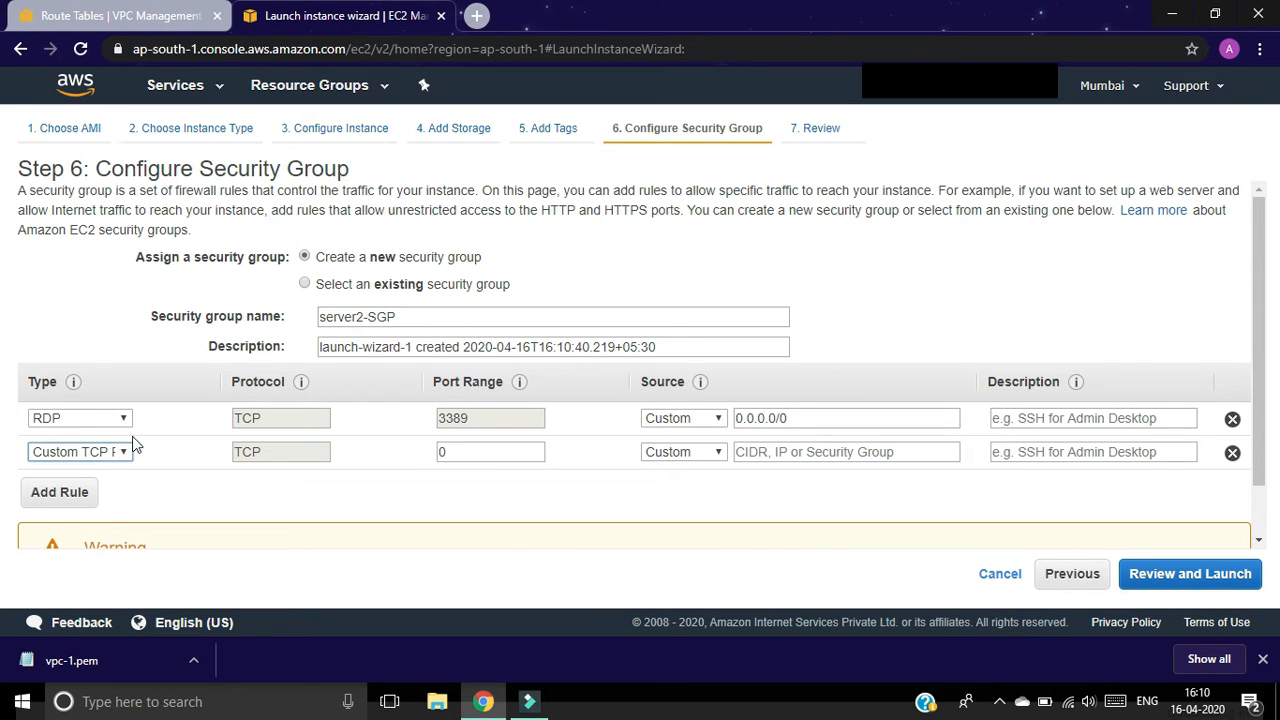
click(125, 455)
scroll(105, 230, down, 1)
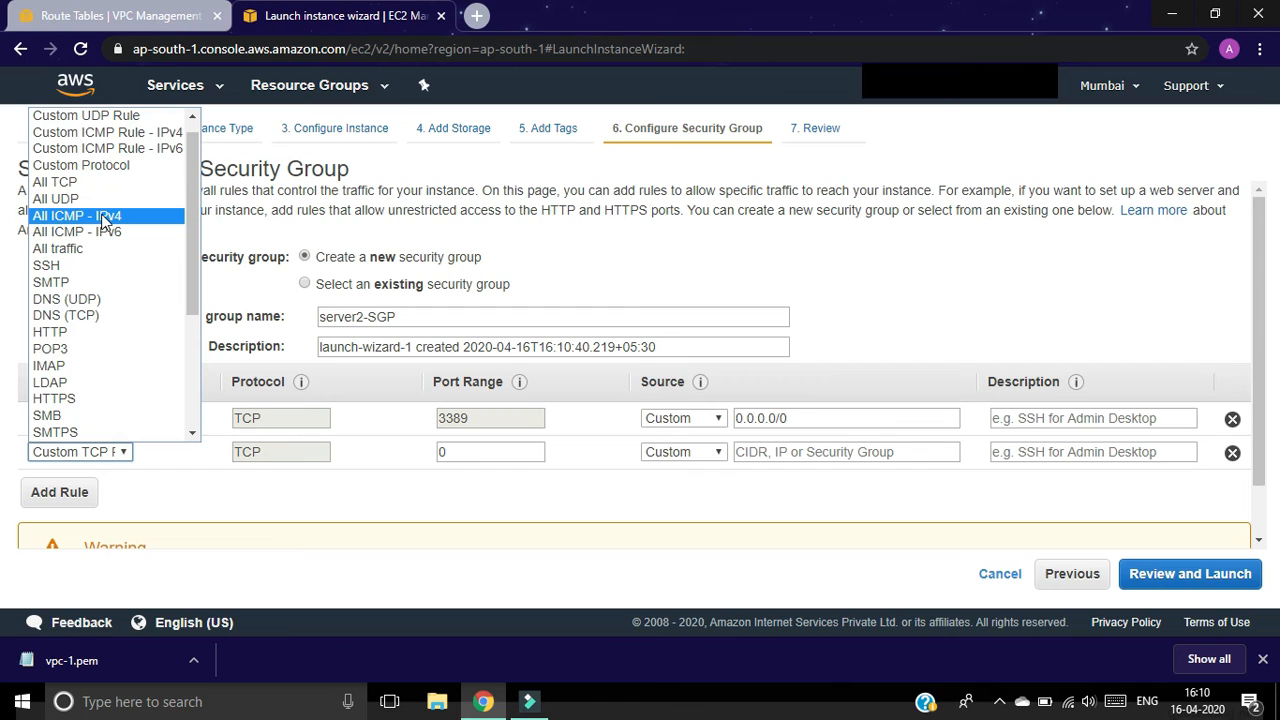
click(103, 213)
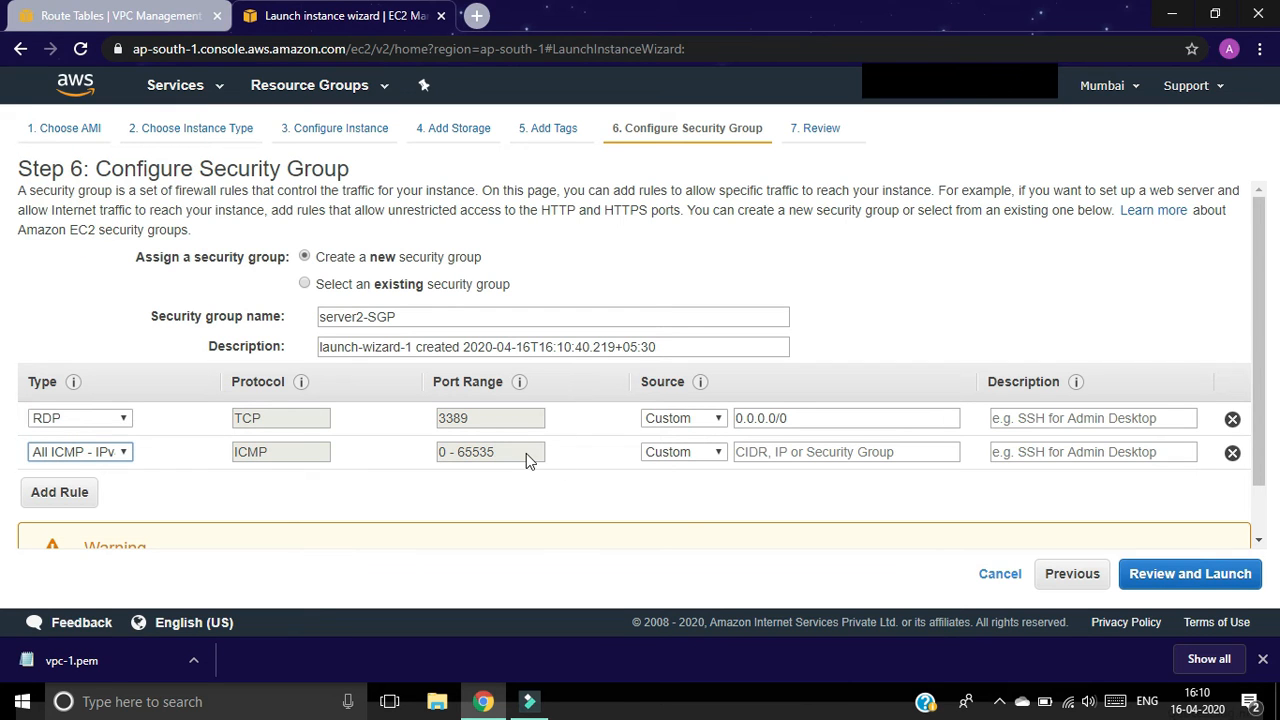
click(714, 452)
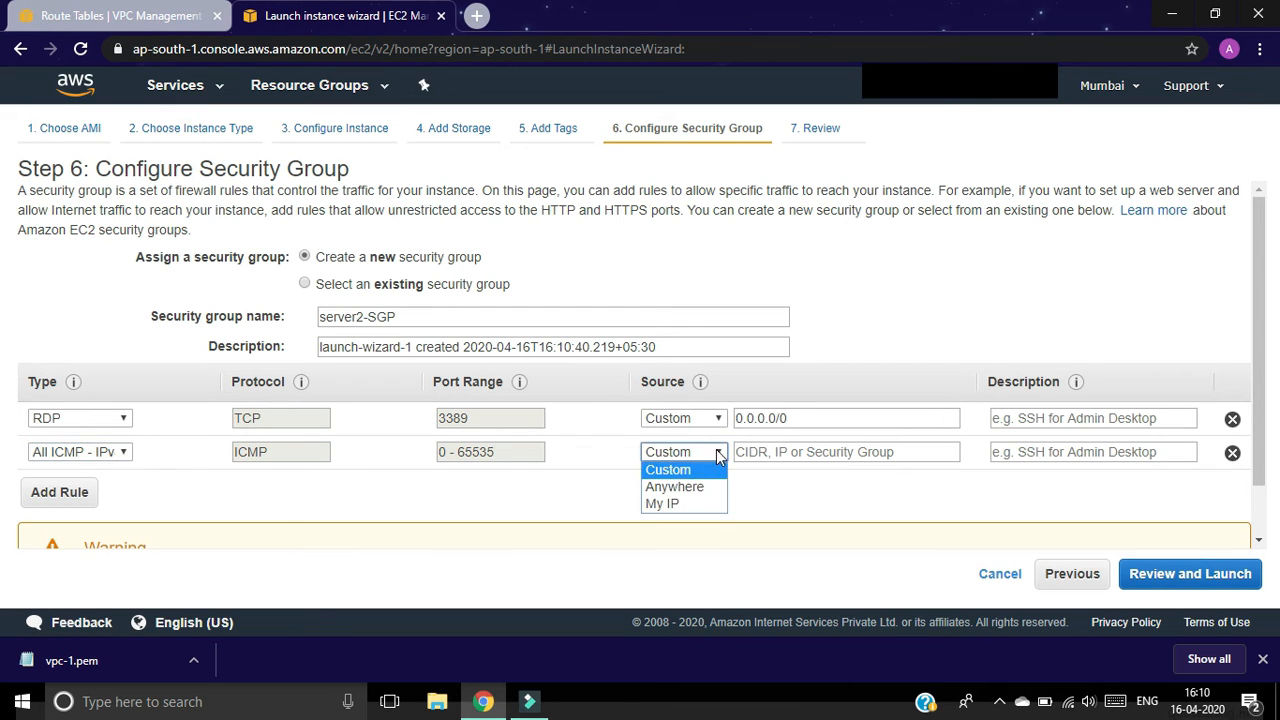
click(703, 489)
click(1152, 578)
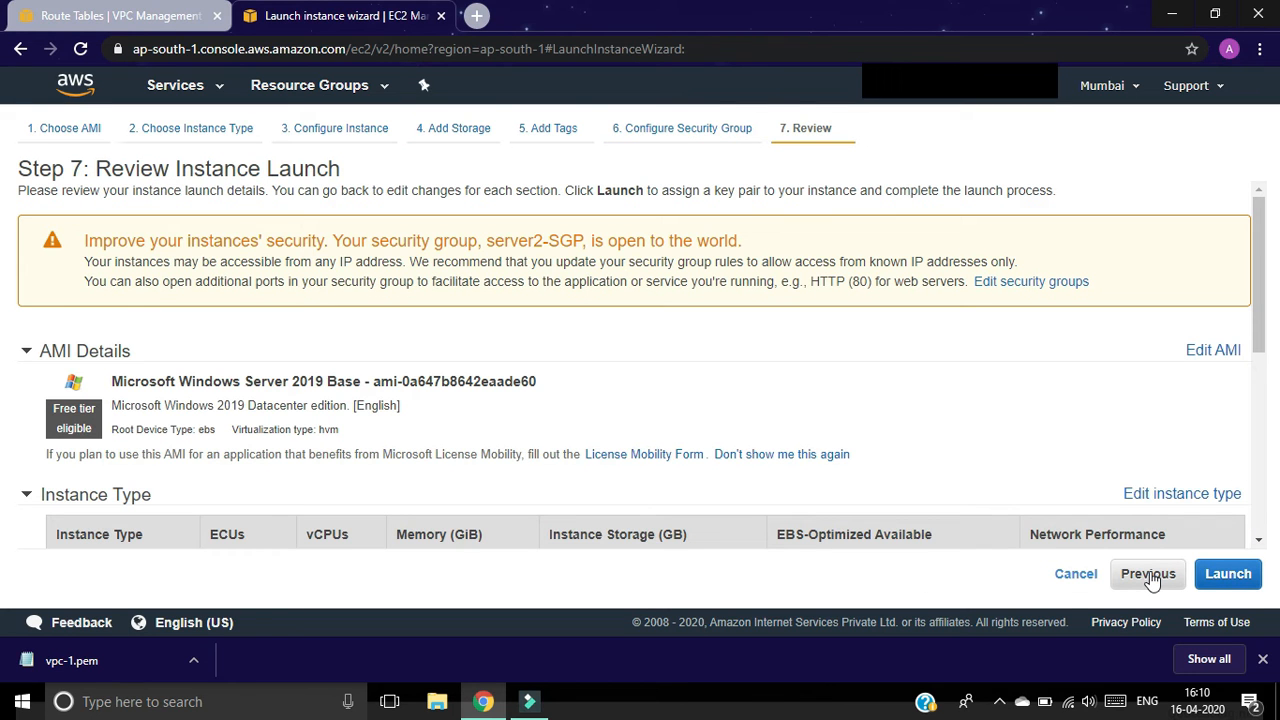
Step: Create a new key pair named vpc-2, download vpc-2.pem, and launch Server2
click(1226, 573)
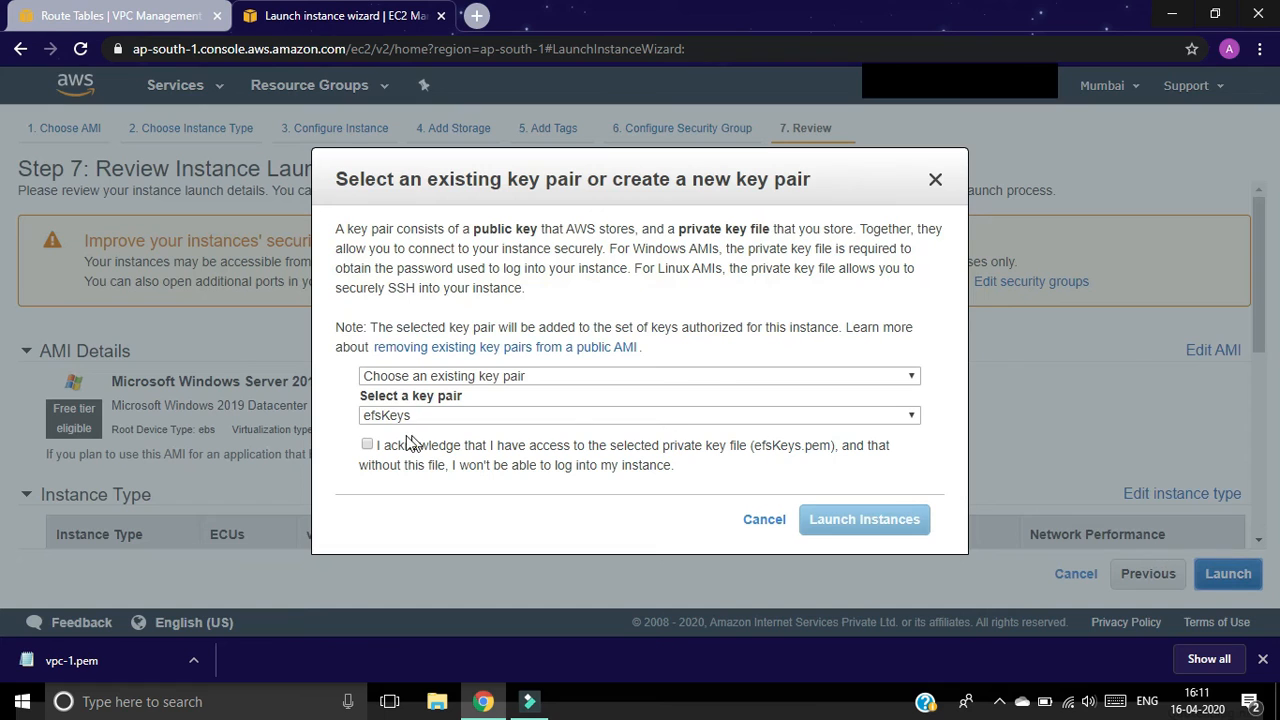
click(443, 375)
click(446, 411)
click(410, 417)
key(BackSpace)
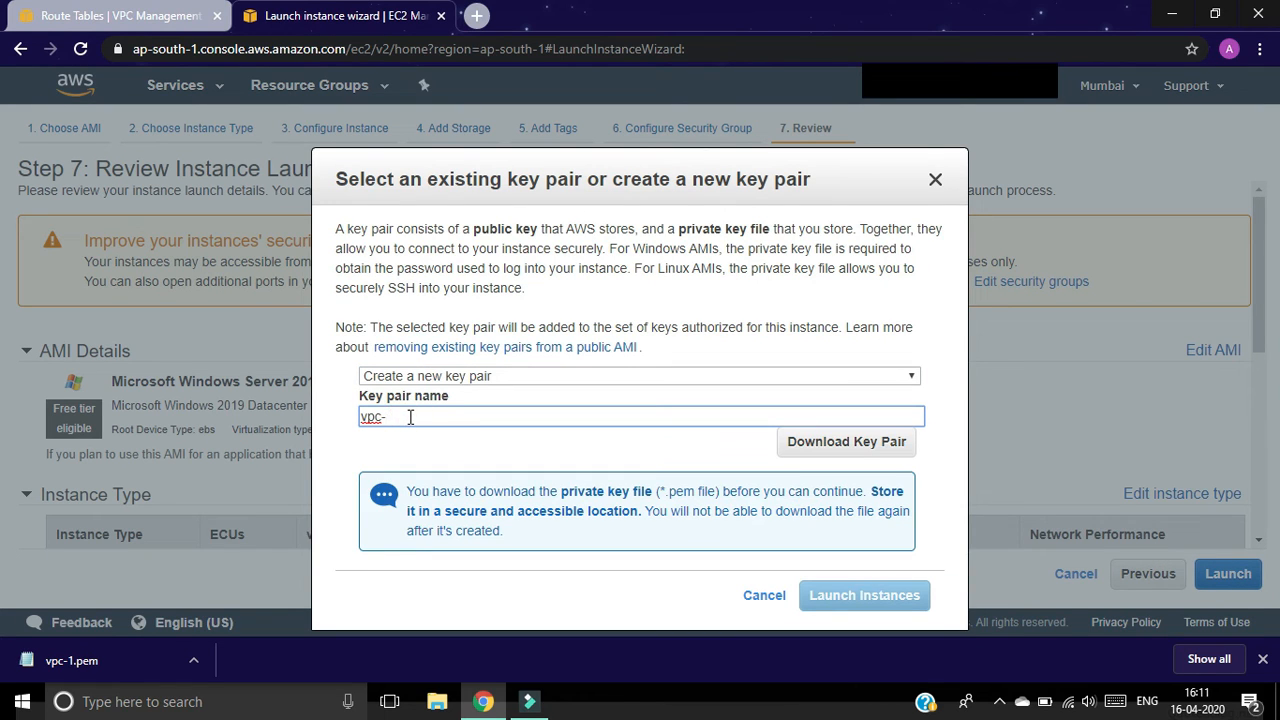
click(875, 443)
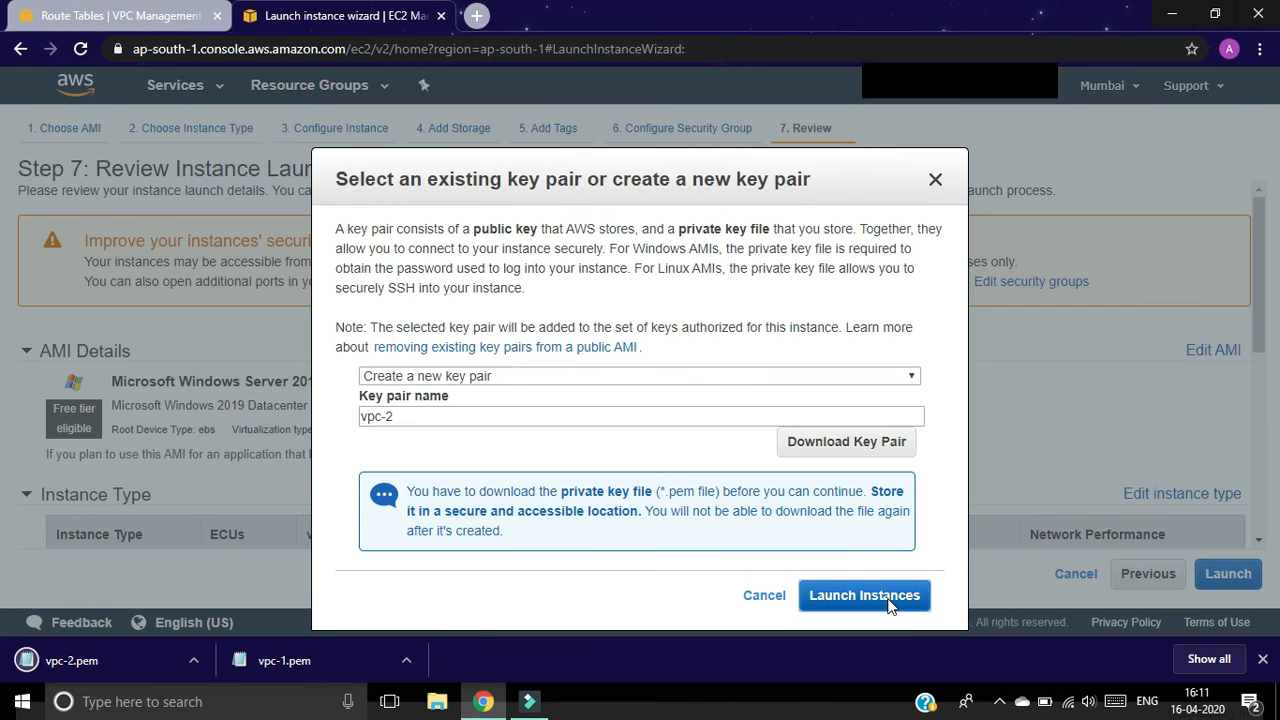
click(886, 598)
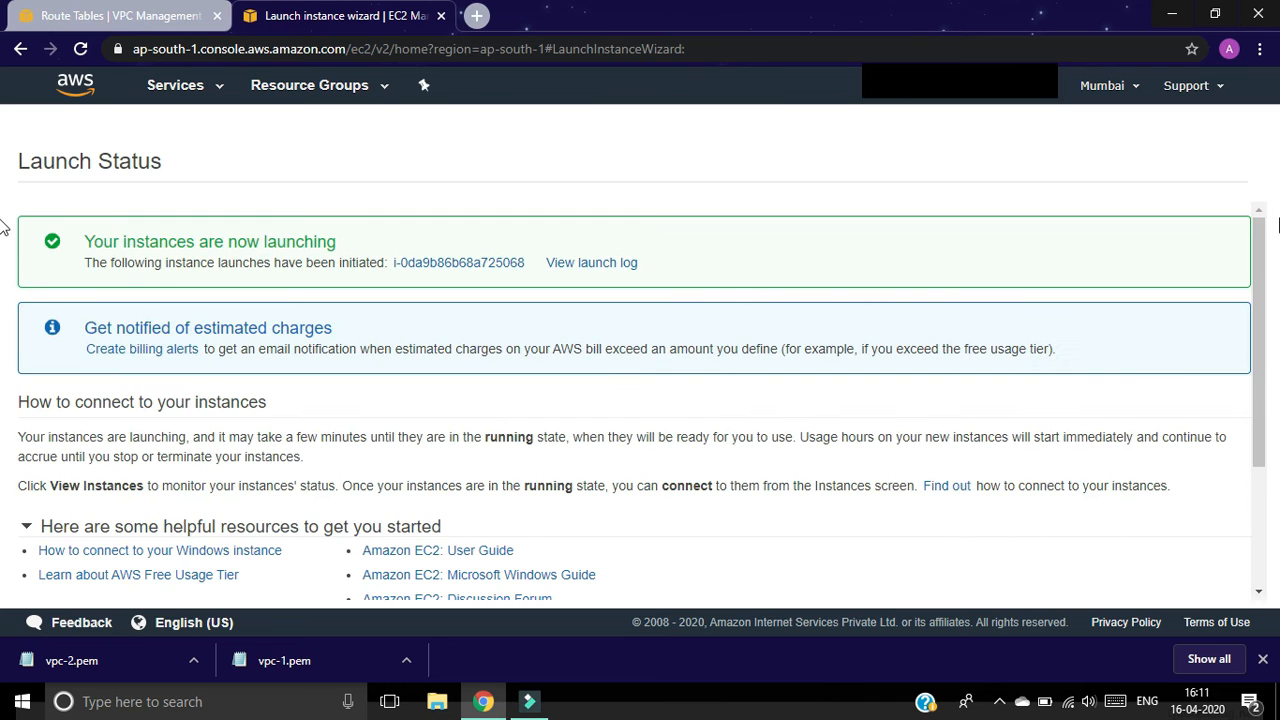
Step: Refresh the instances list to show Server2 pending, then open server1's connection details
drag(1258, 463, 1266, 523)
click(1175, 590)
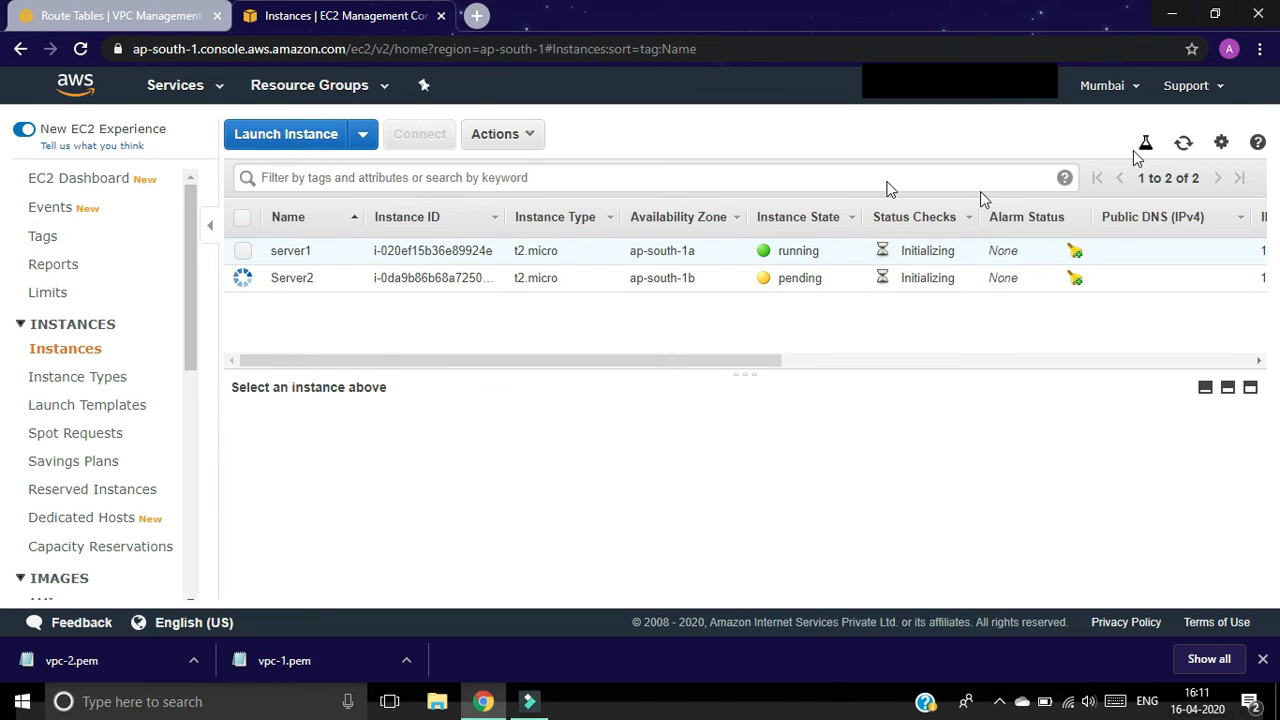
click(1183, 145)
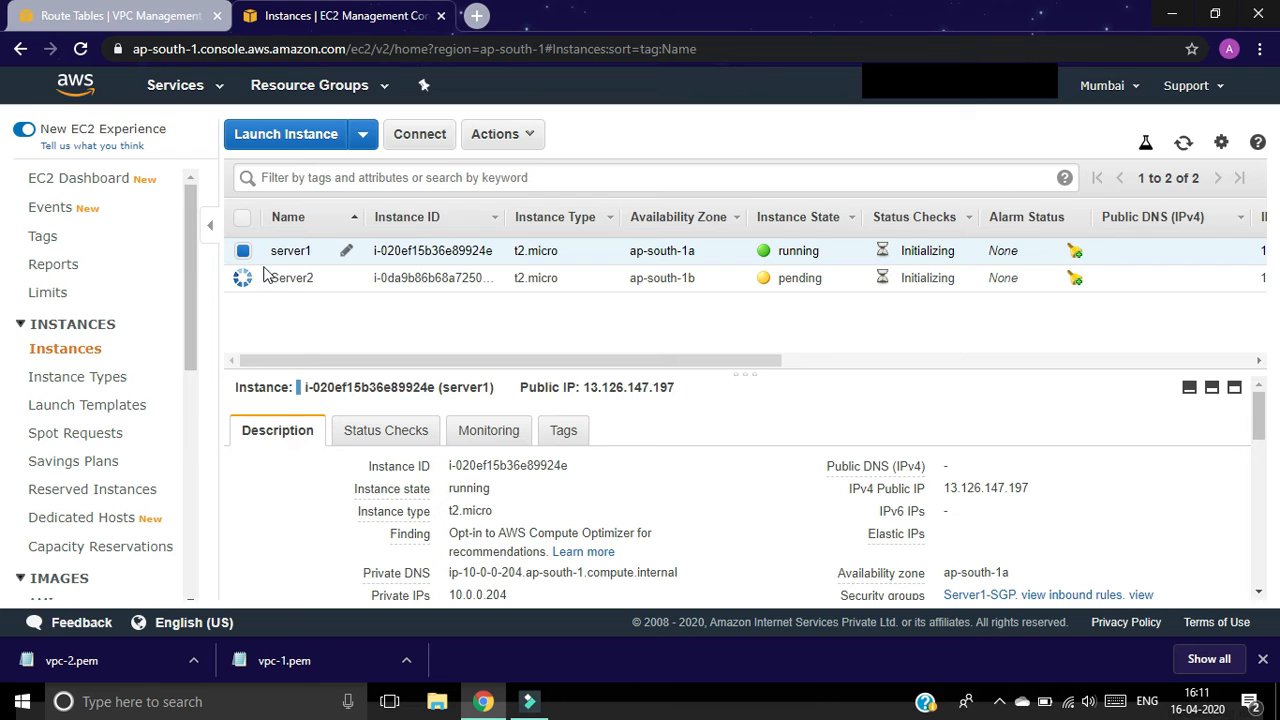
click(425, 142)
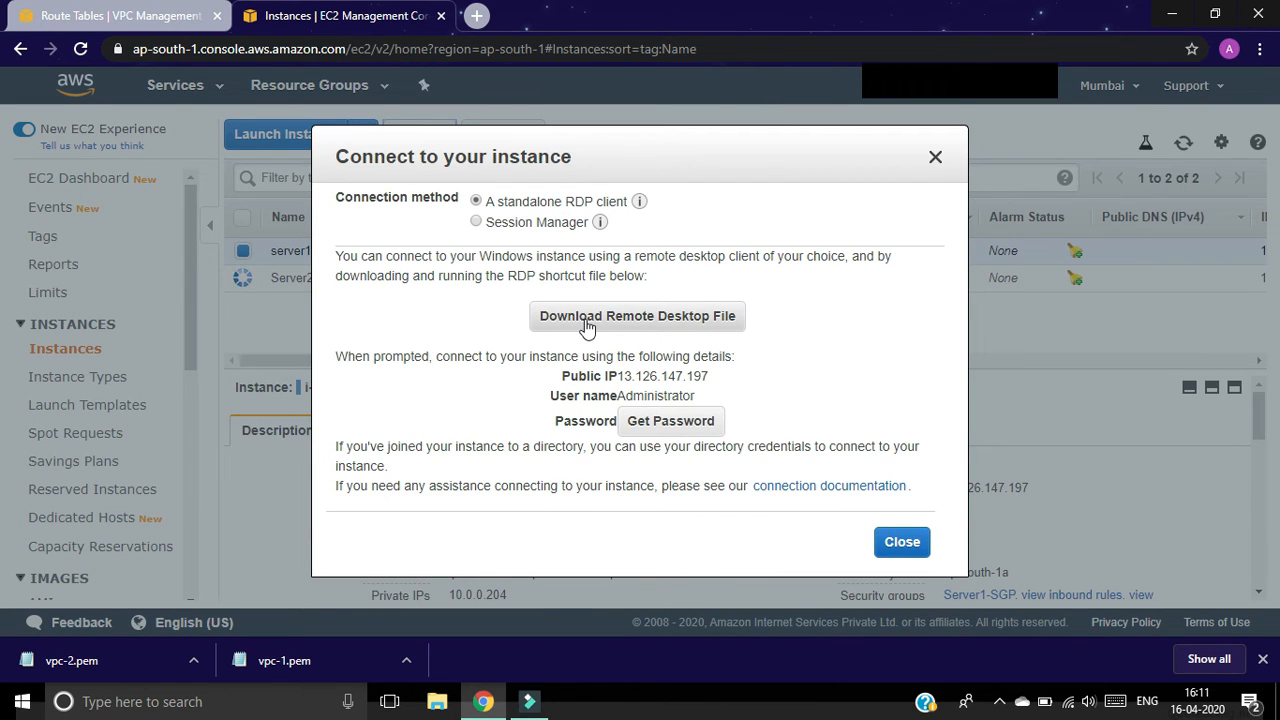
Step: Download server1's RDP file and decrypt its Administrator password using vpc-1.pem
click(637, 326)
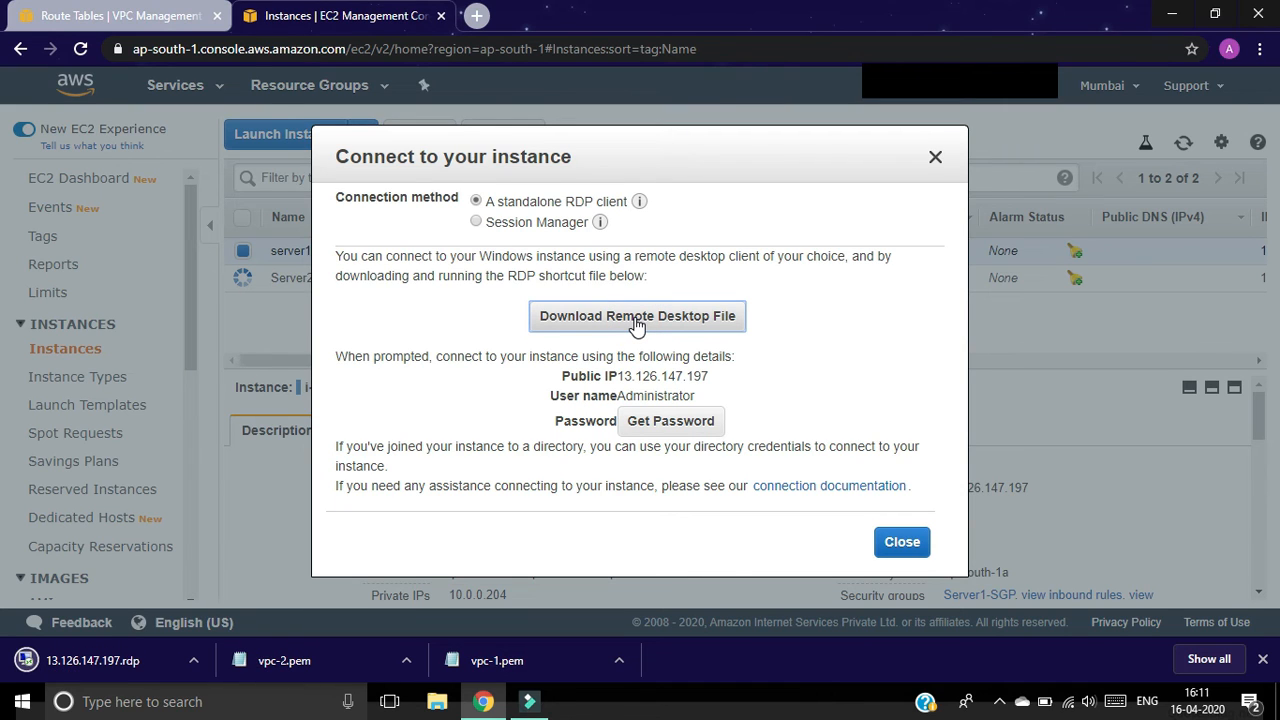
click(688, 421)
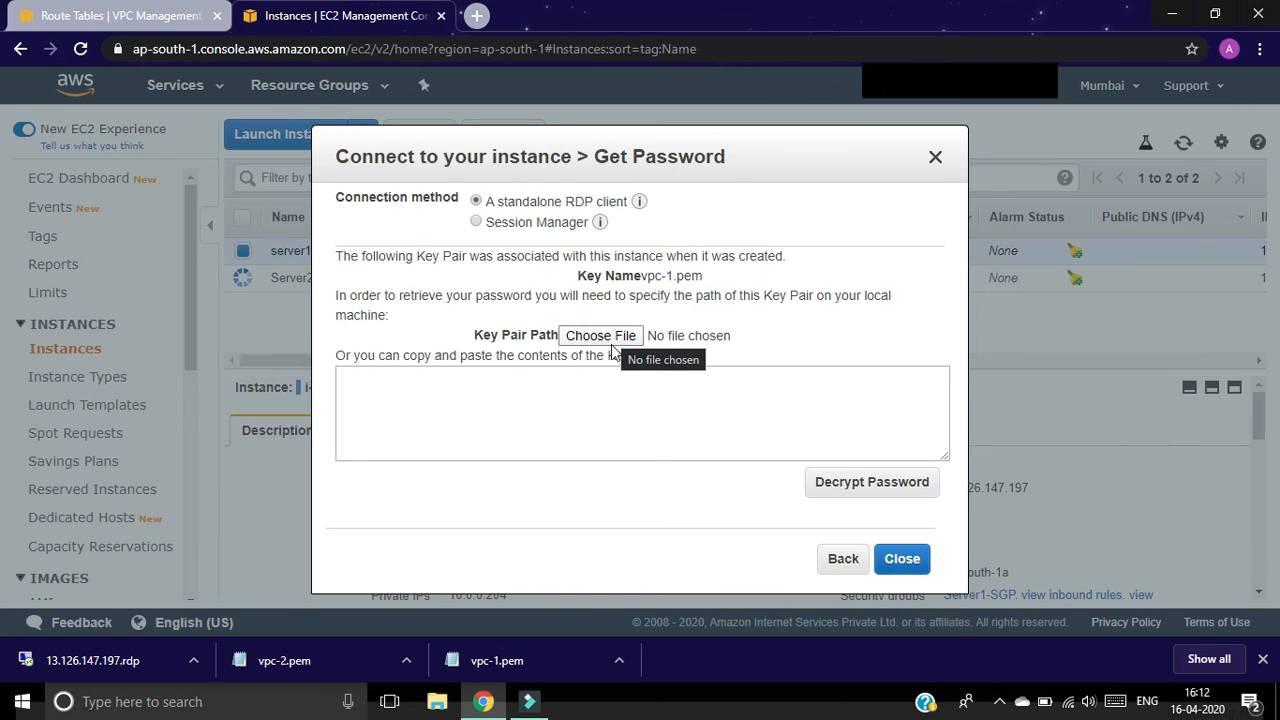
click(612, 337)
click(612, 337)
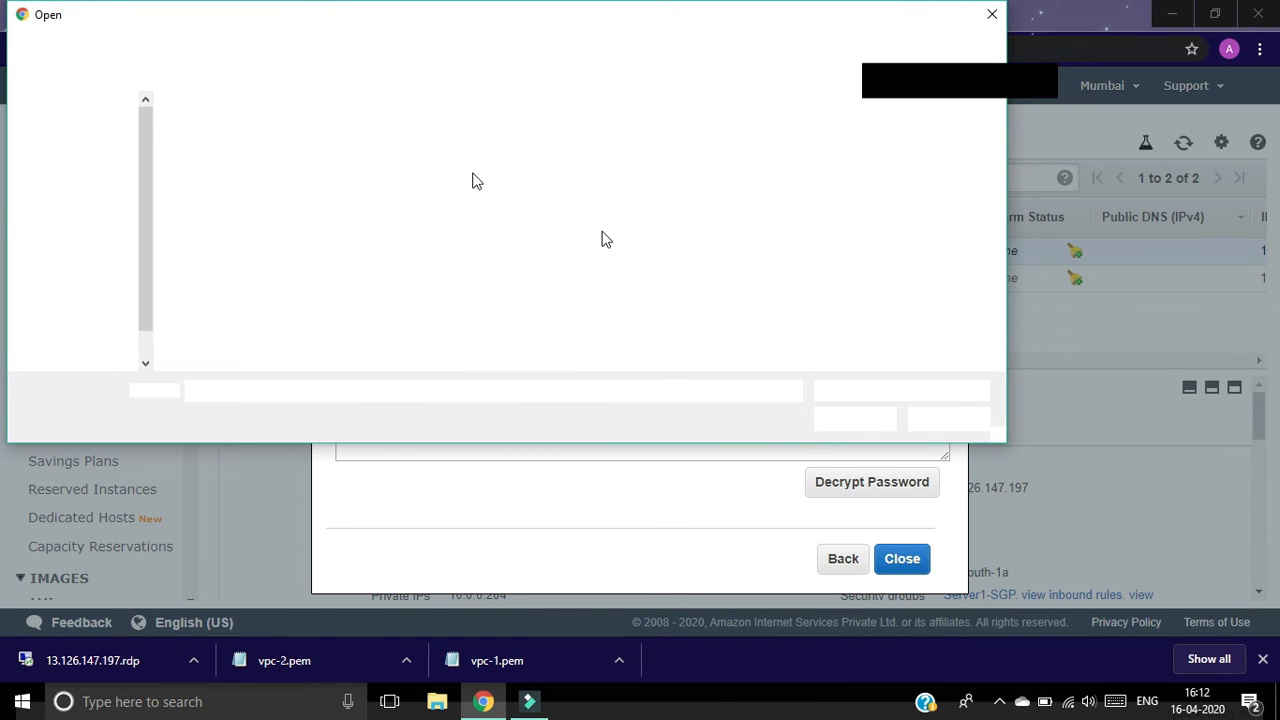
click(530, 180)
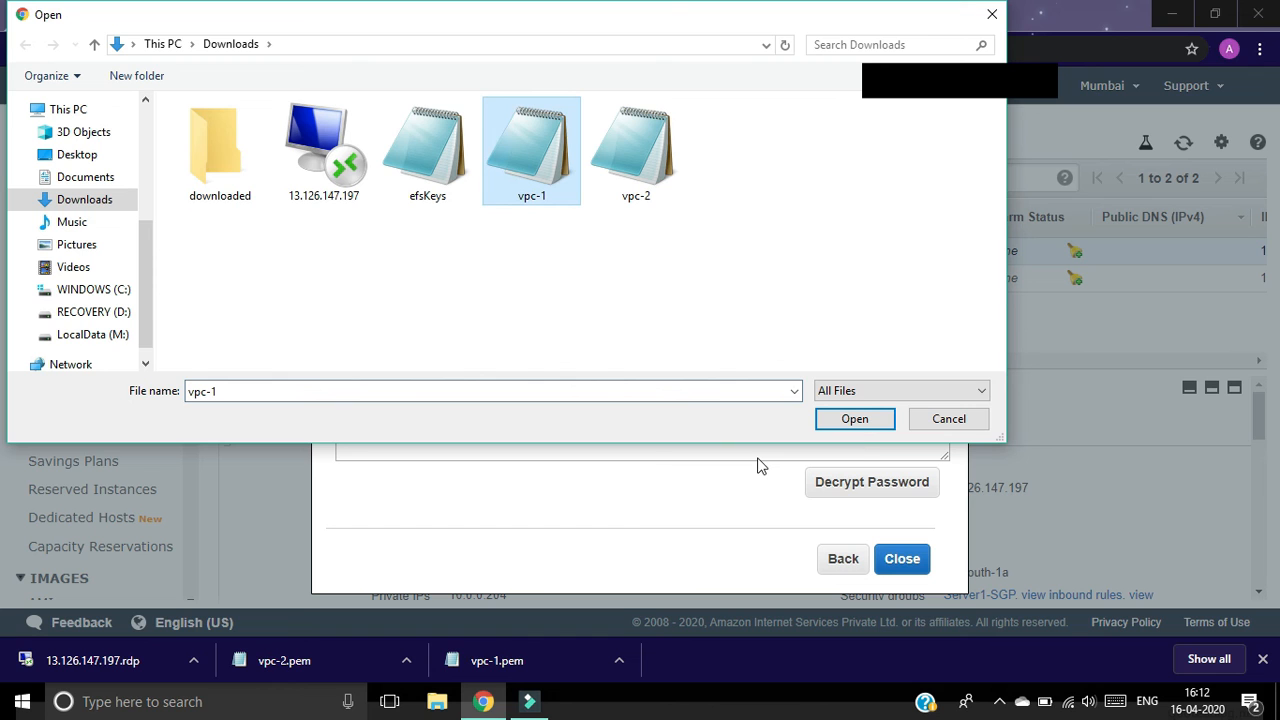
click(856, 419)
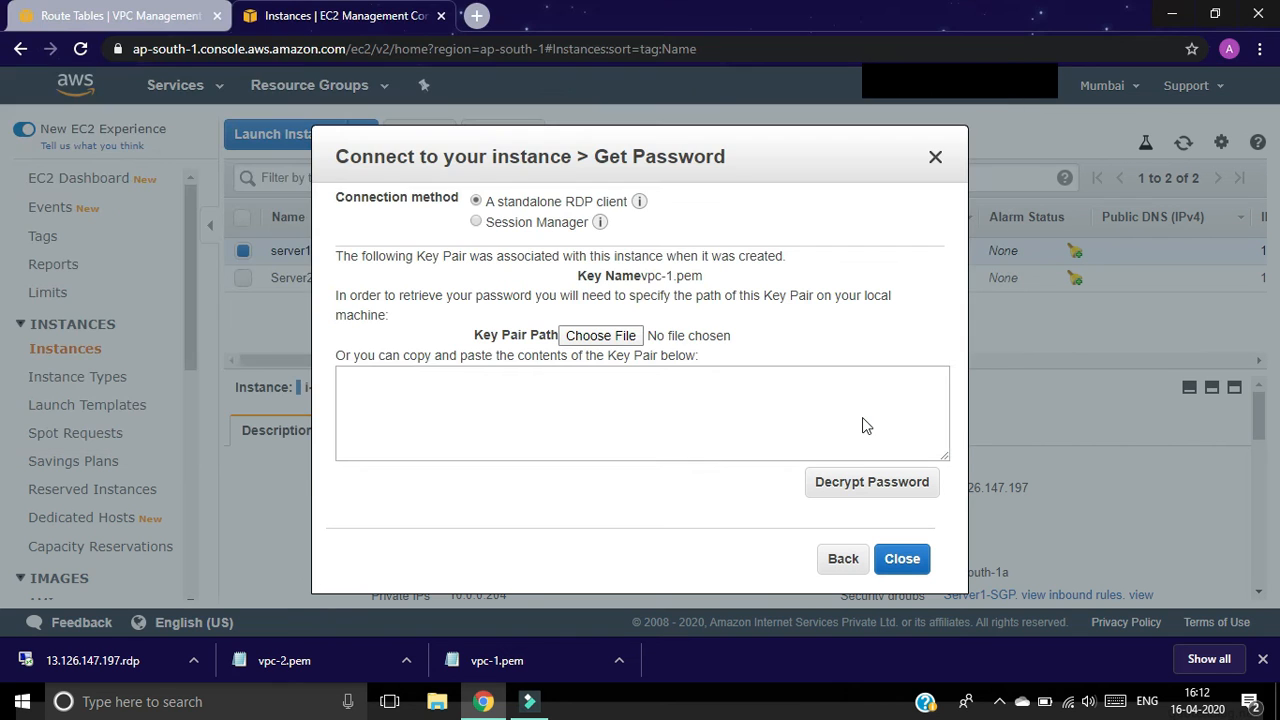
click(884, 489)
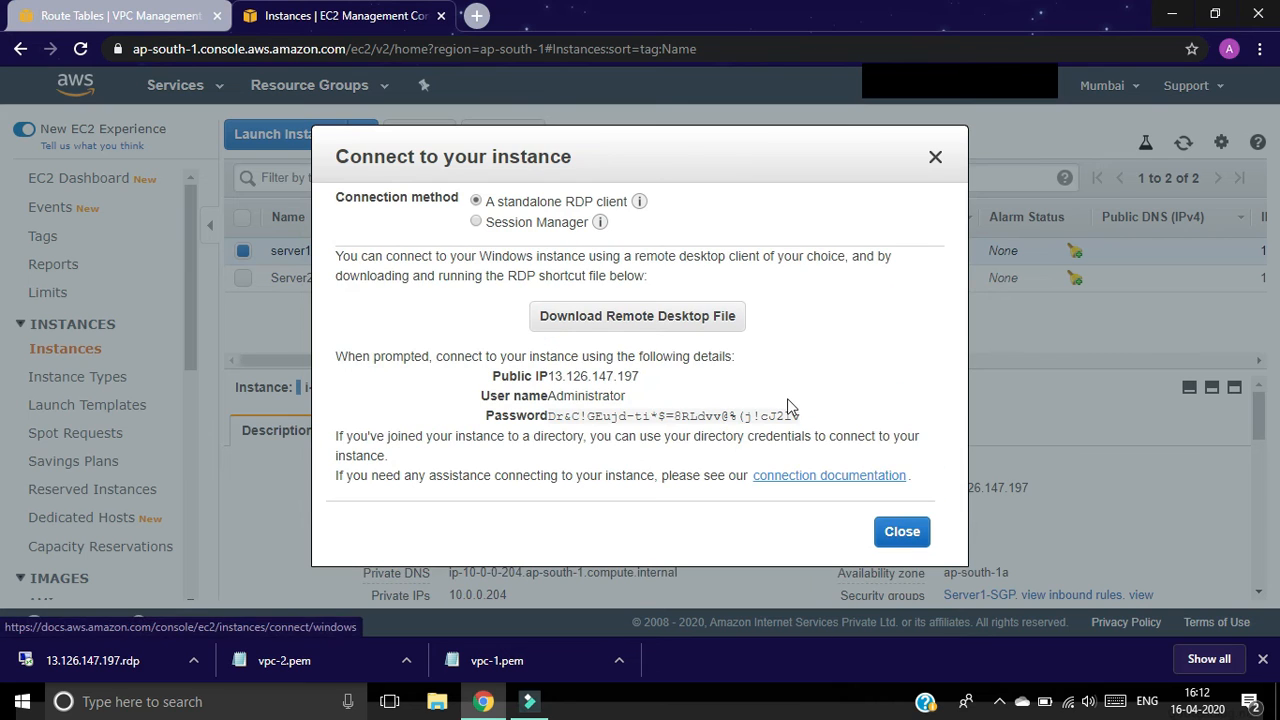
Step: Copy the decrypted Administrator password and close the connection dialog
mouse_move(800, 417)
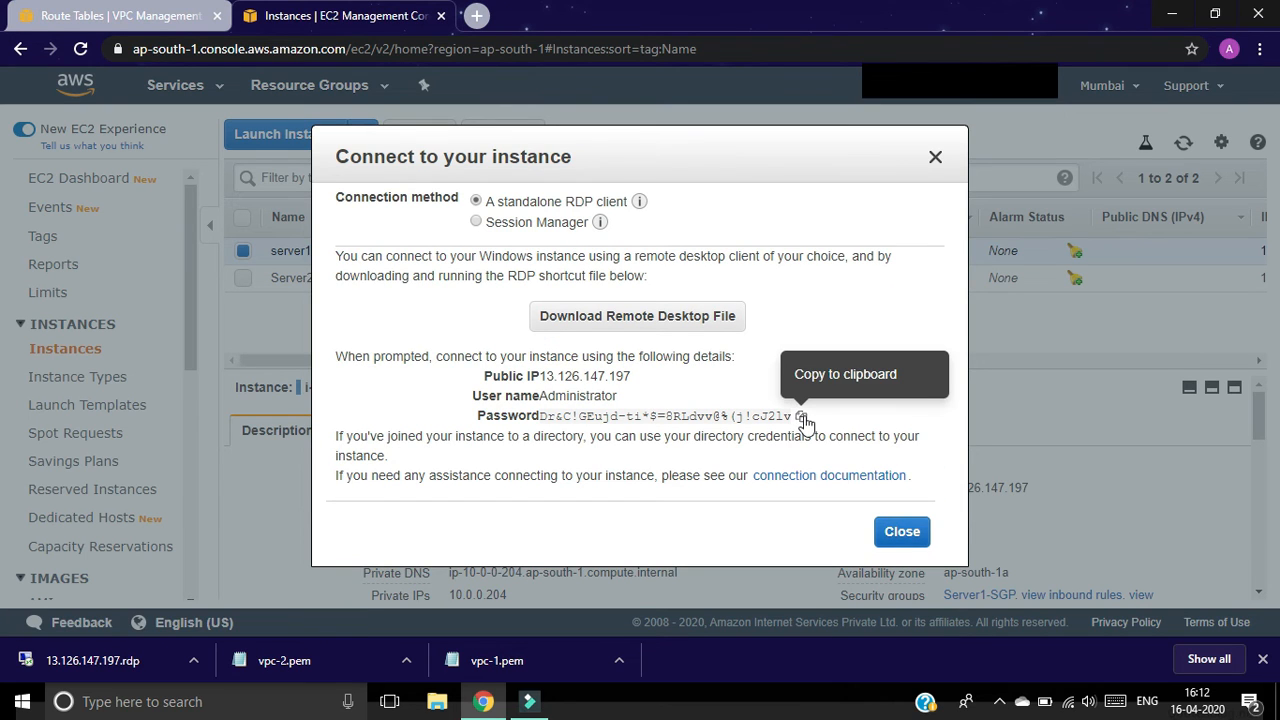
click(802, 416)
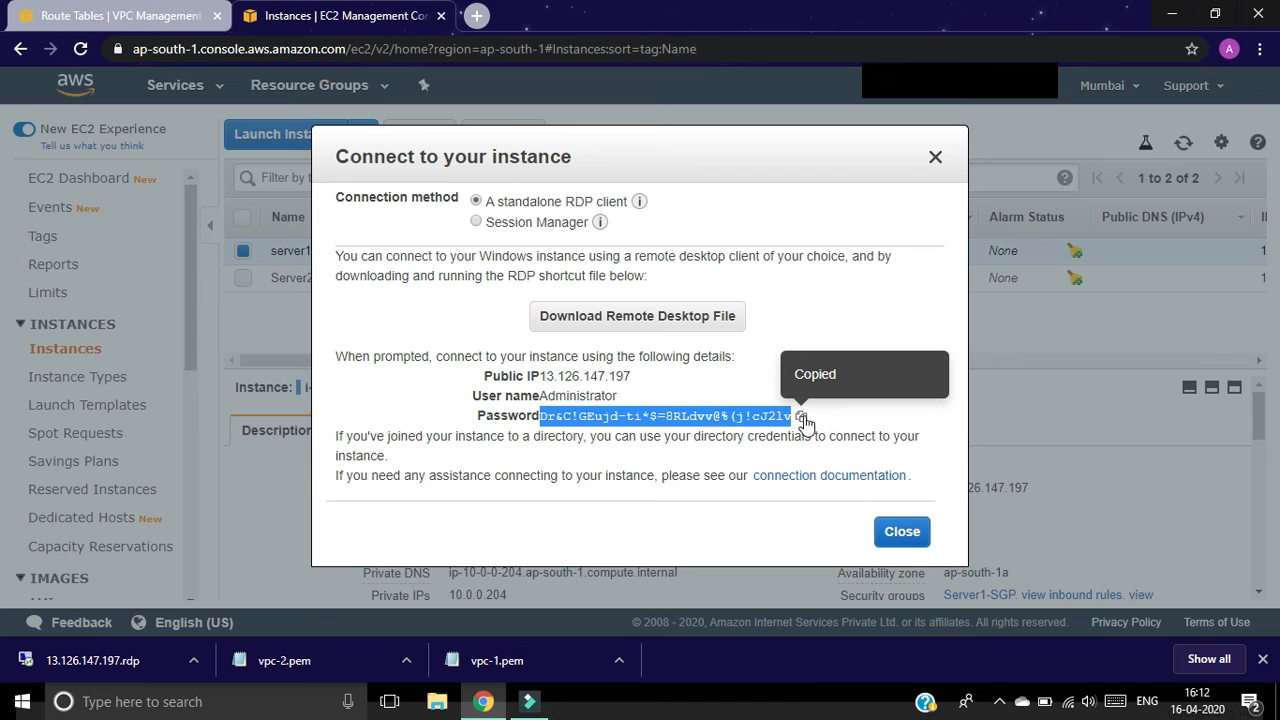
click(902, 533)
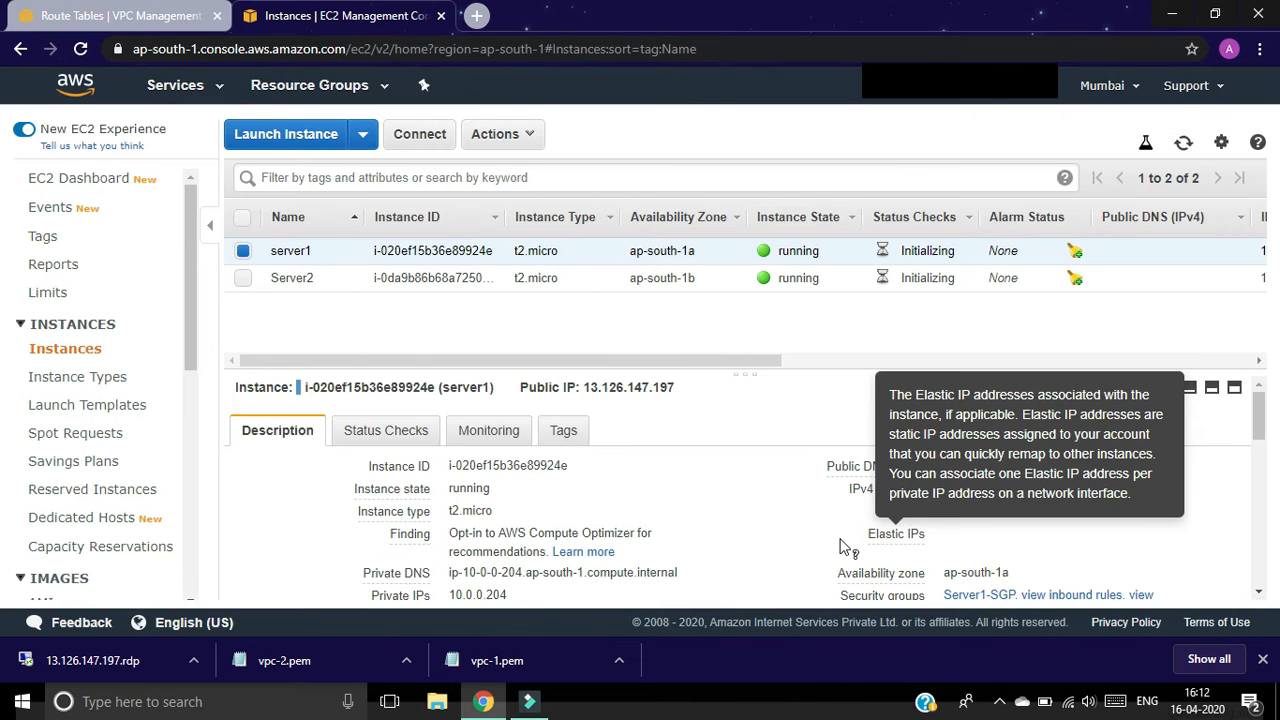
Step: Open server1's .rdp file, sign in with the pasted Administrator password, and accept the certificate
click(152, 656)
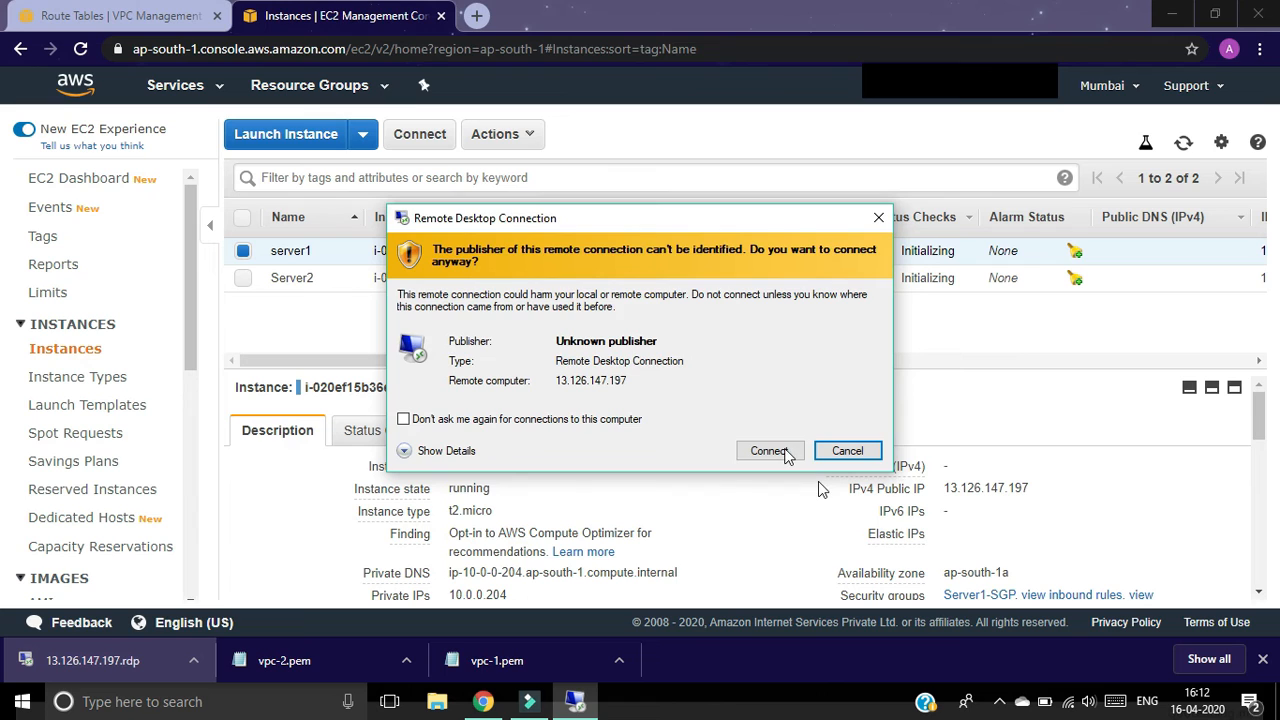
click(768, 451)
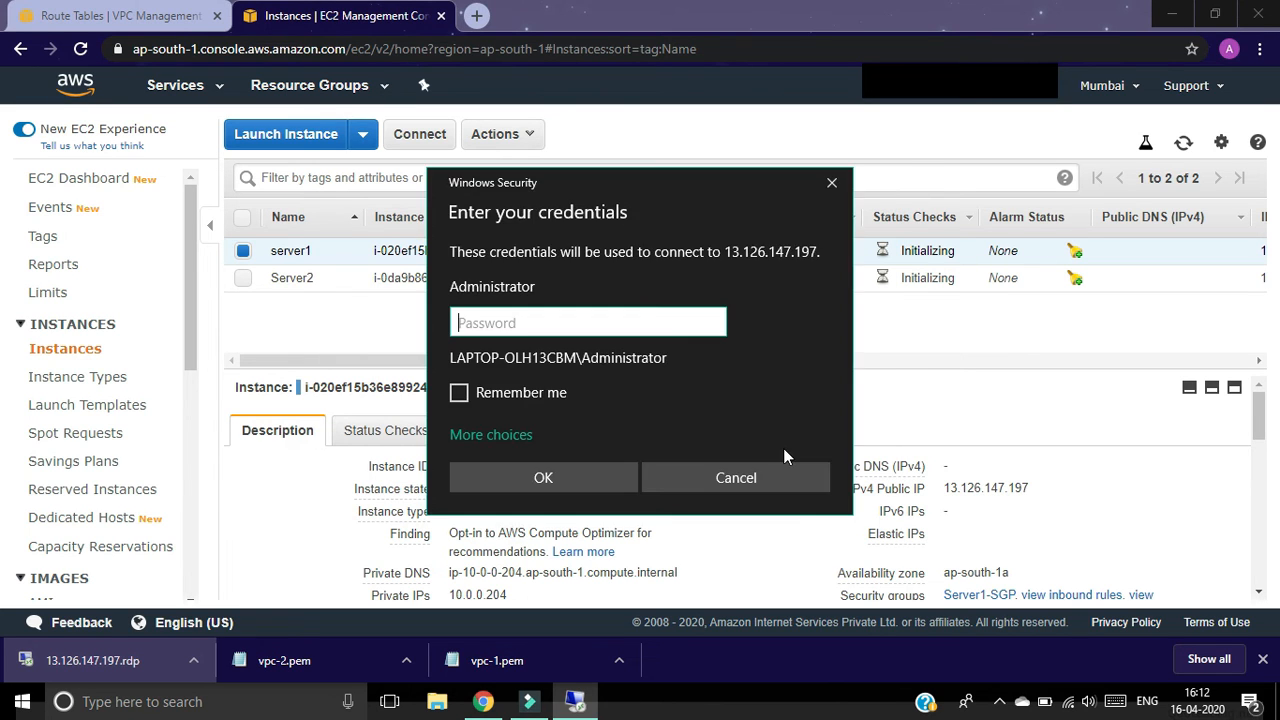
key(ctrl+v)
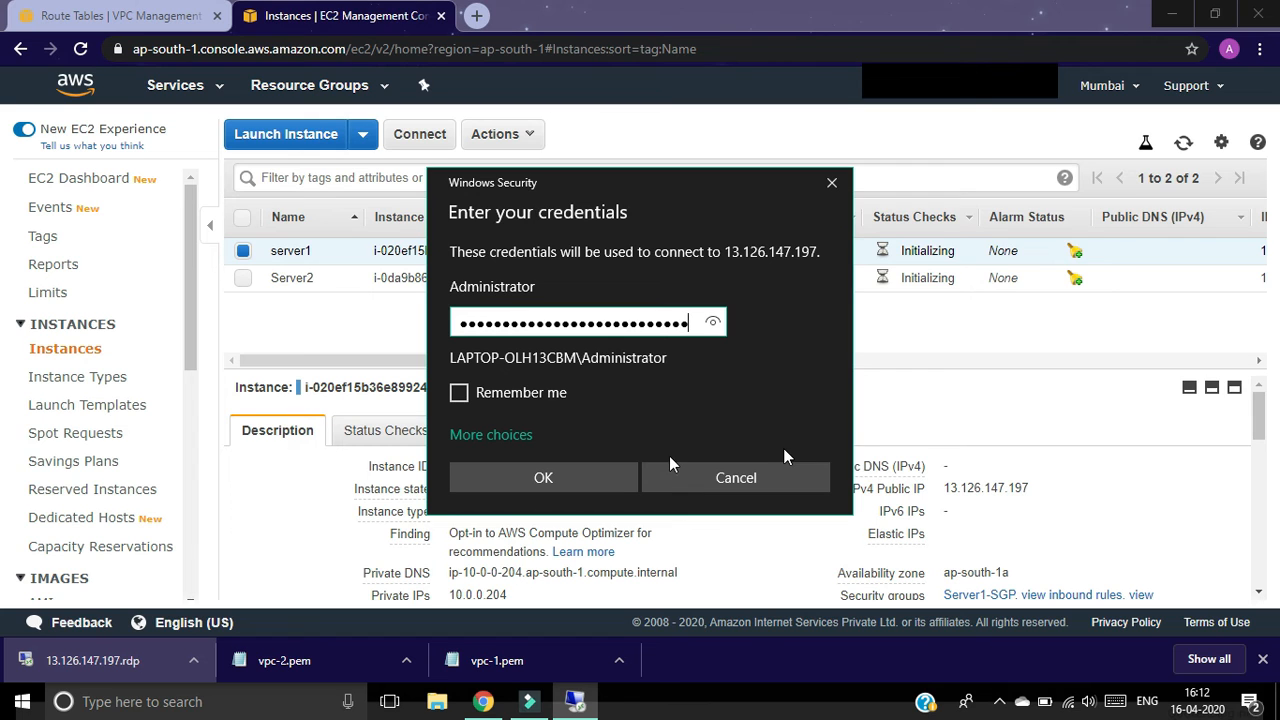
click(607, 480)
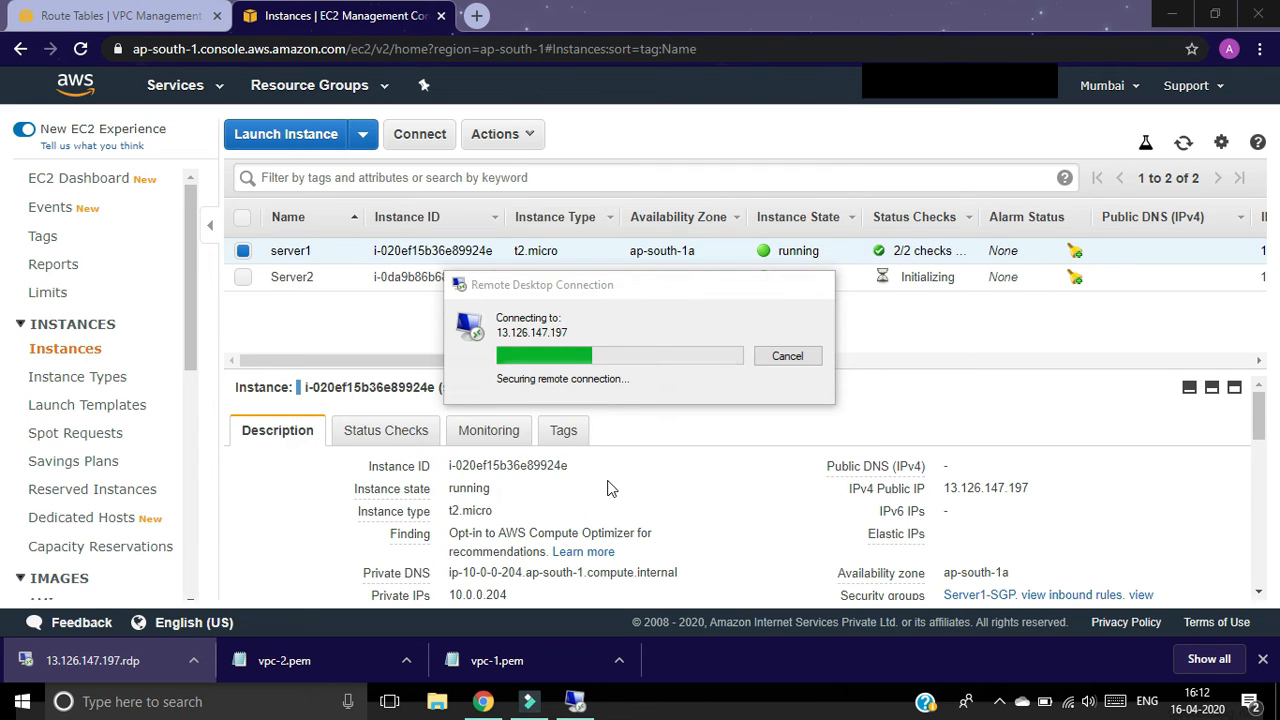
click(687, 497)
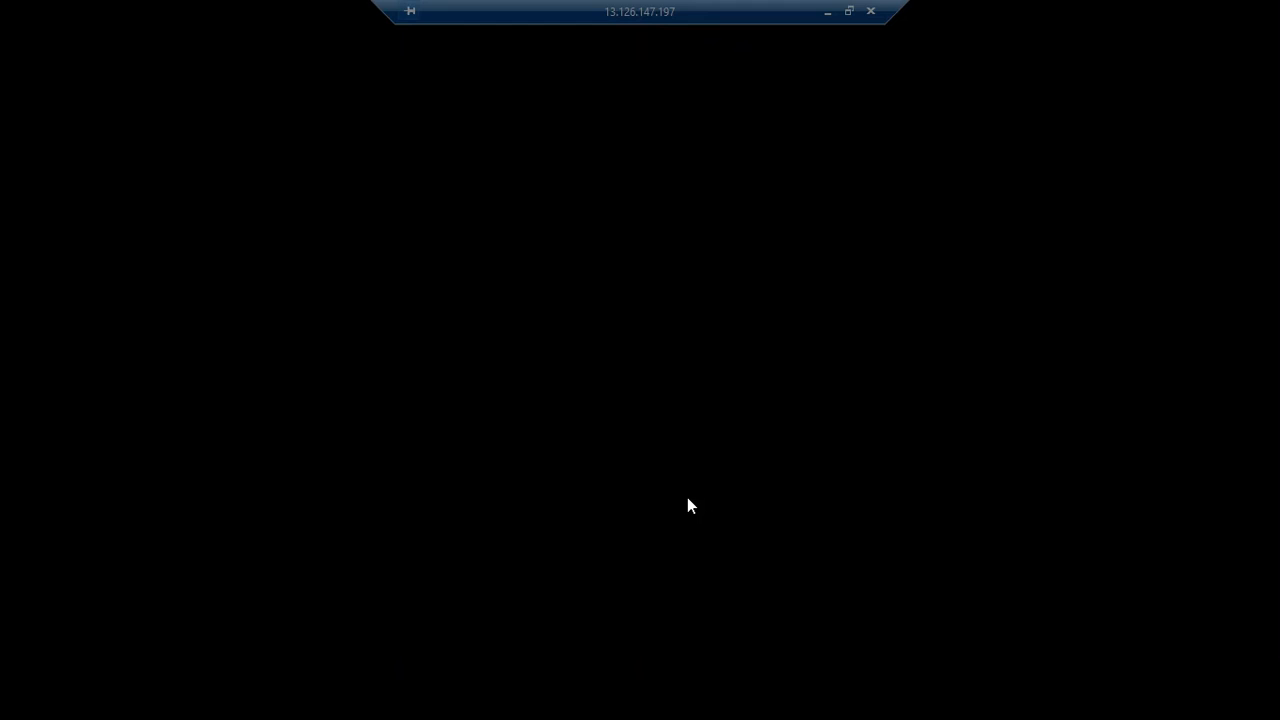
Step: Reposition the server1 session window, maximize it, and decline network discovery
click(849, 10)
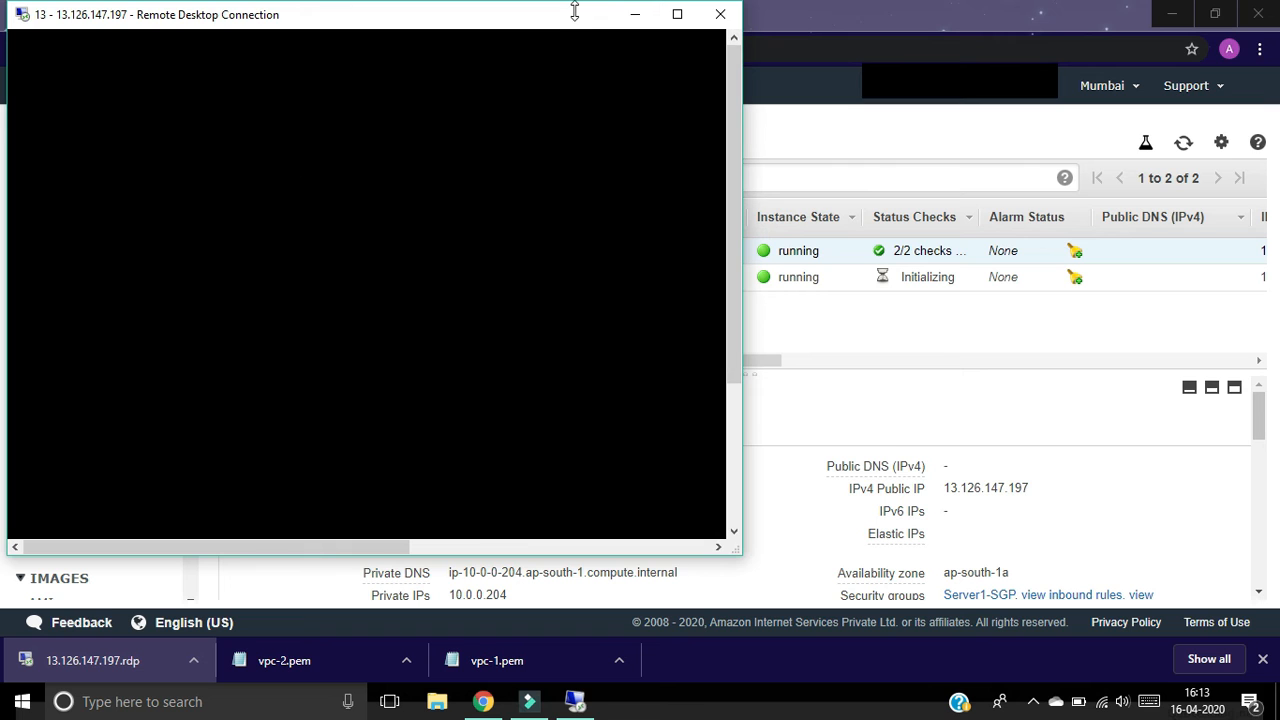
drag(594, 22, 606, 214)
drag(907, 19, 1059, 415)
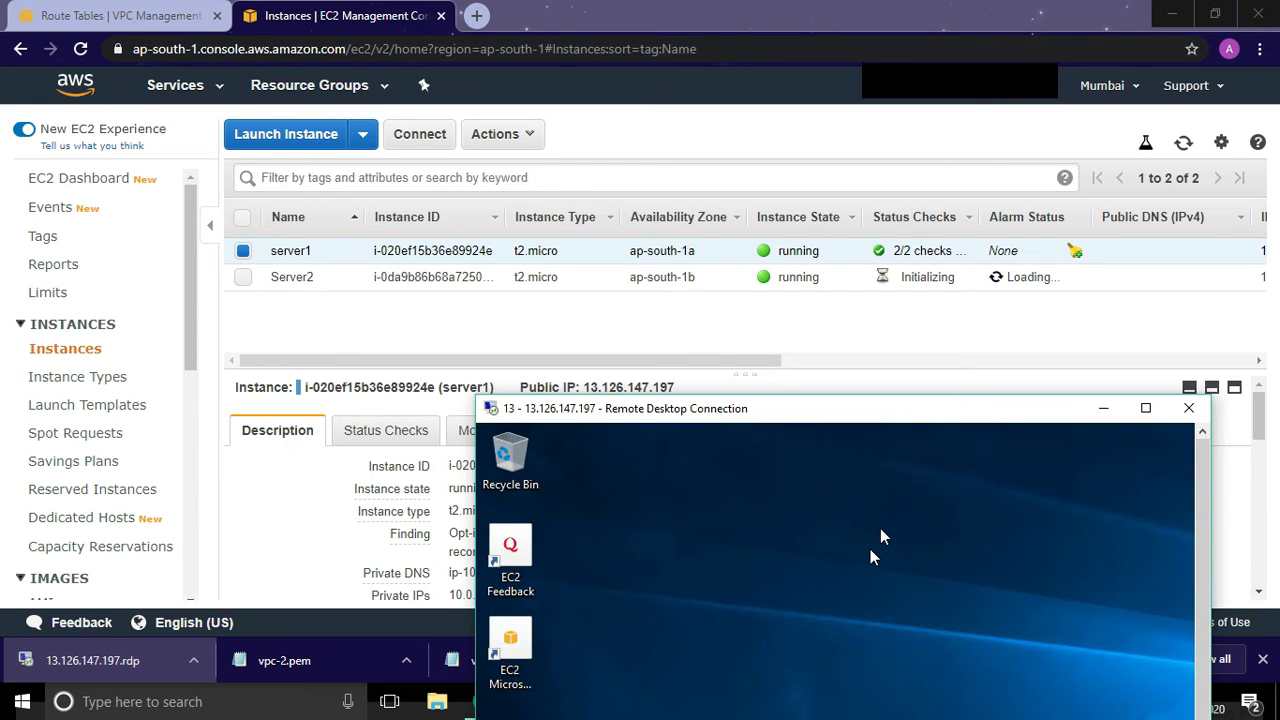
drag(759, 410, 689, 554)
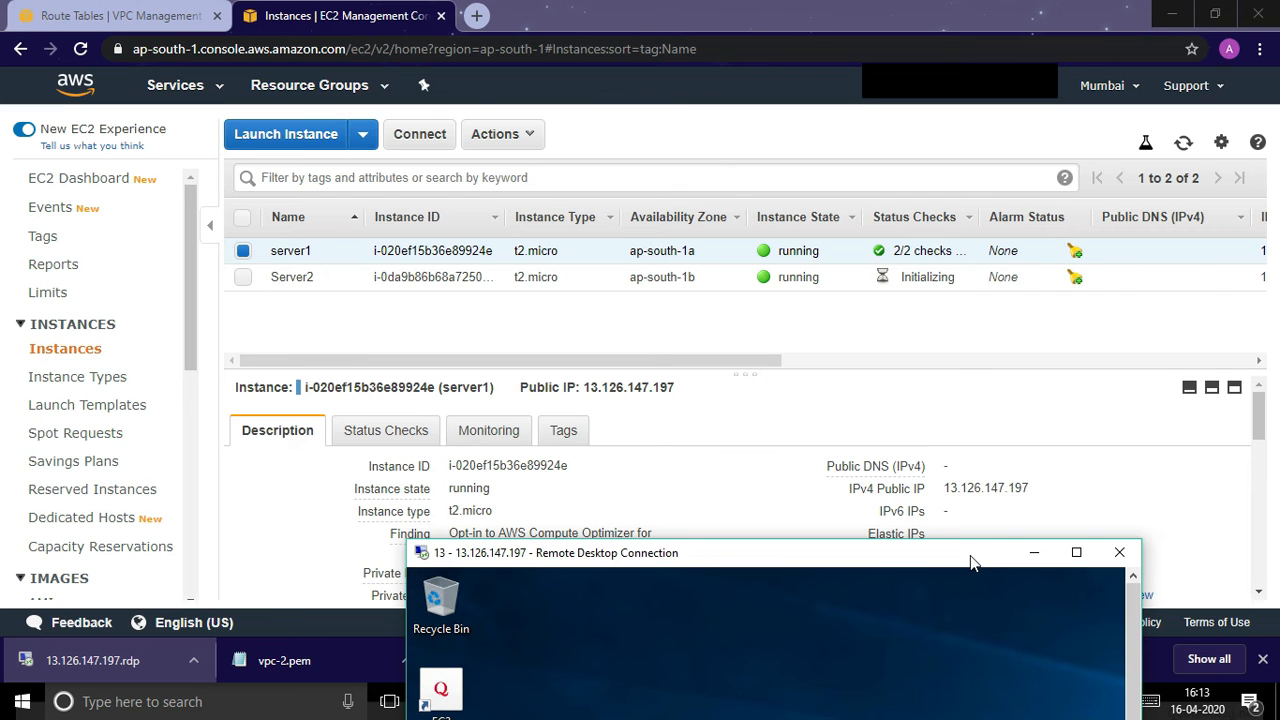
drag(965, 555, 784, 246)
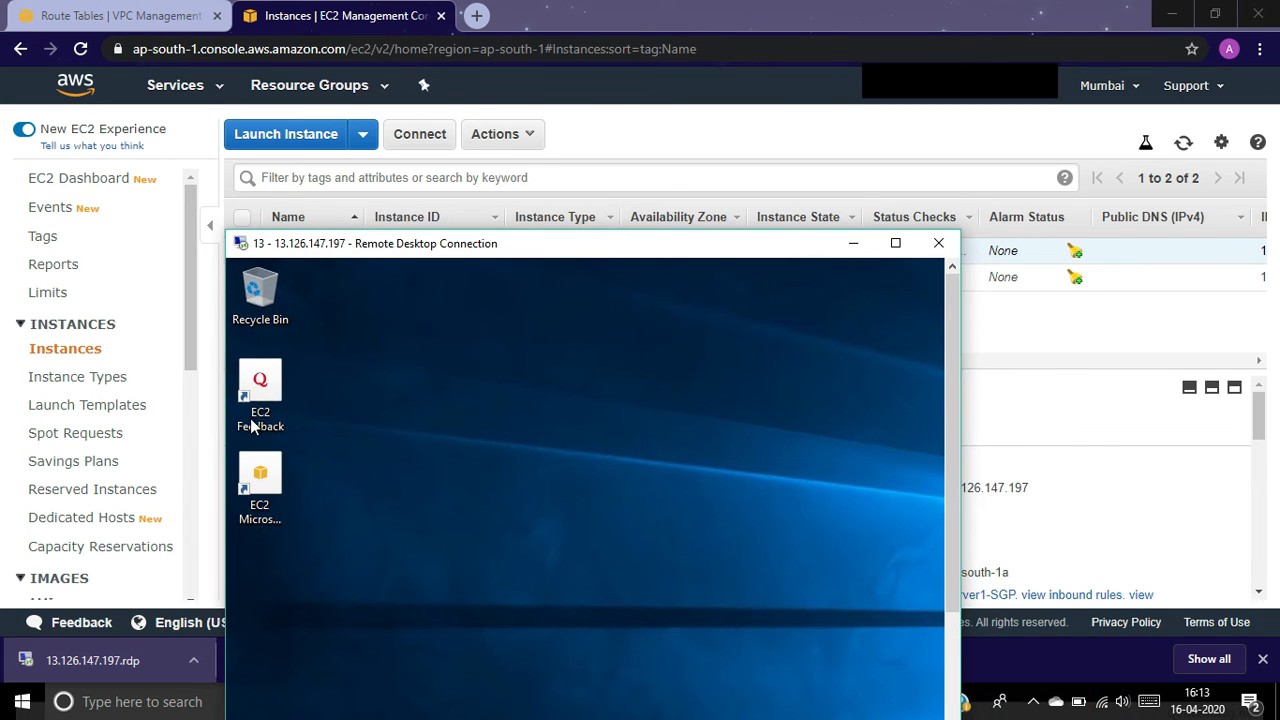
drag(512, 244, 585, 380)
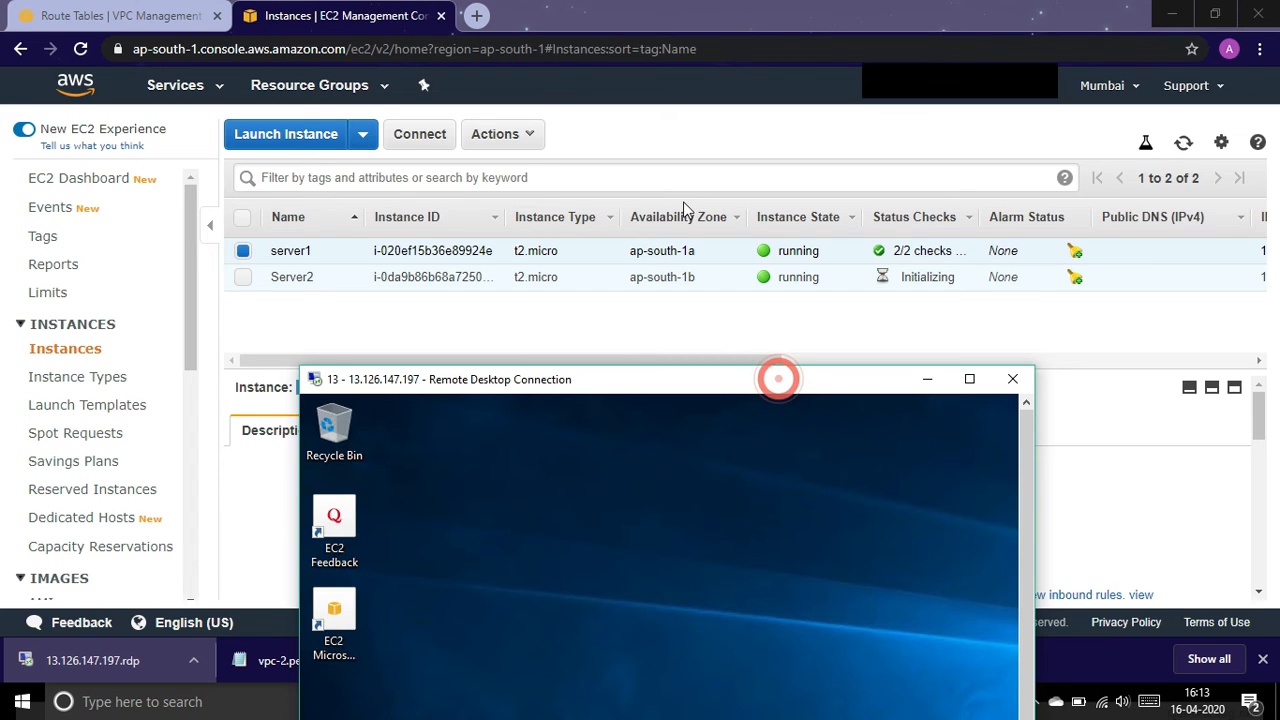
drag(776, 380, 676, 198)
click(870, 197)
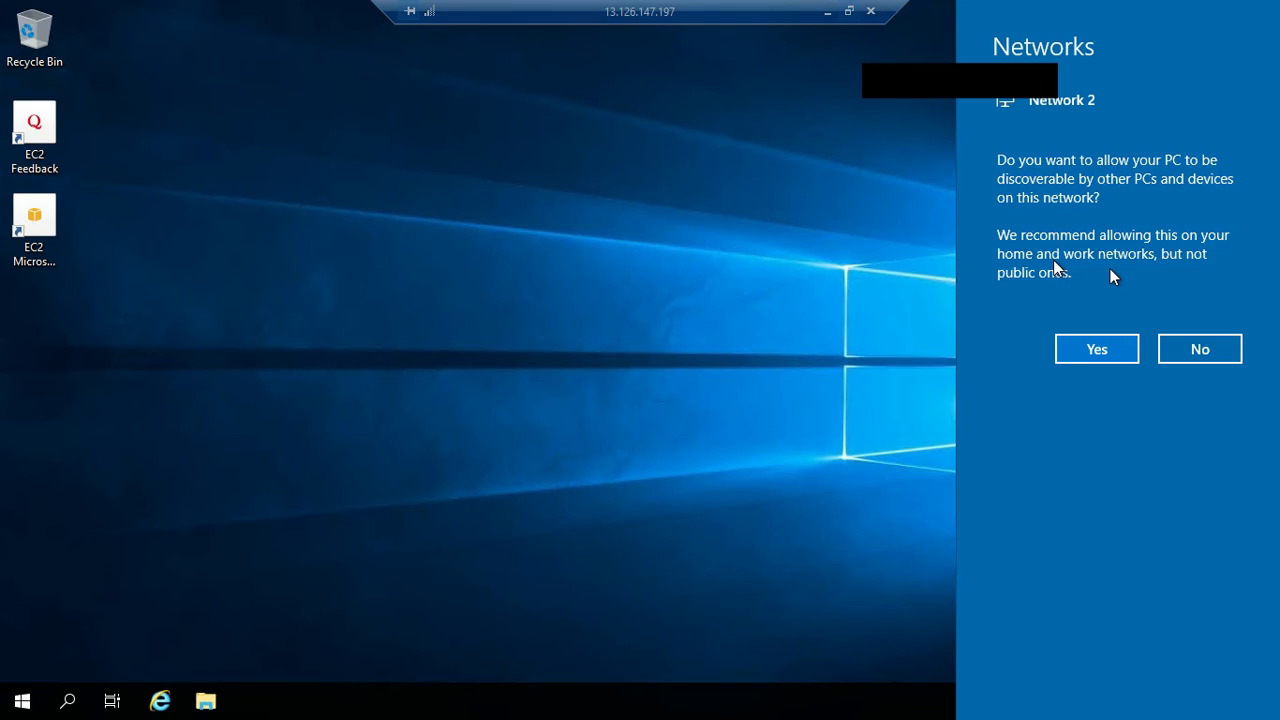
click(1198, 352)
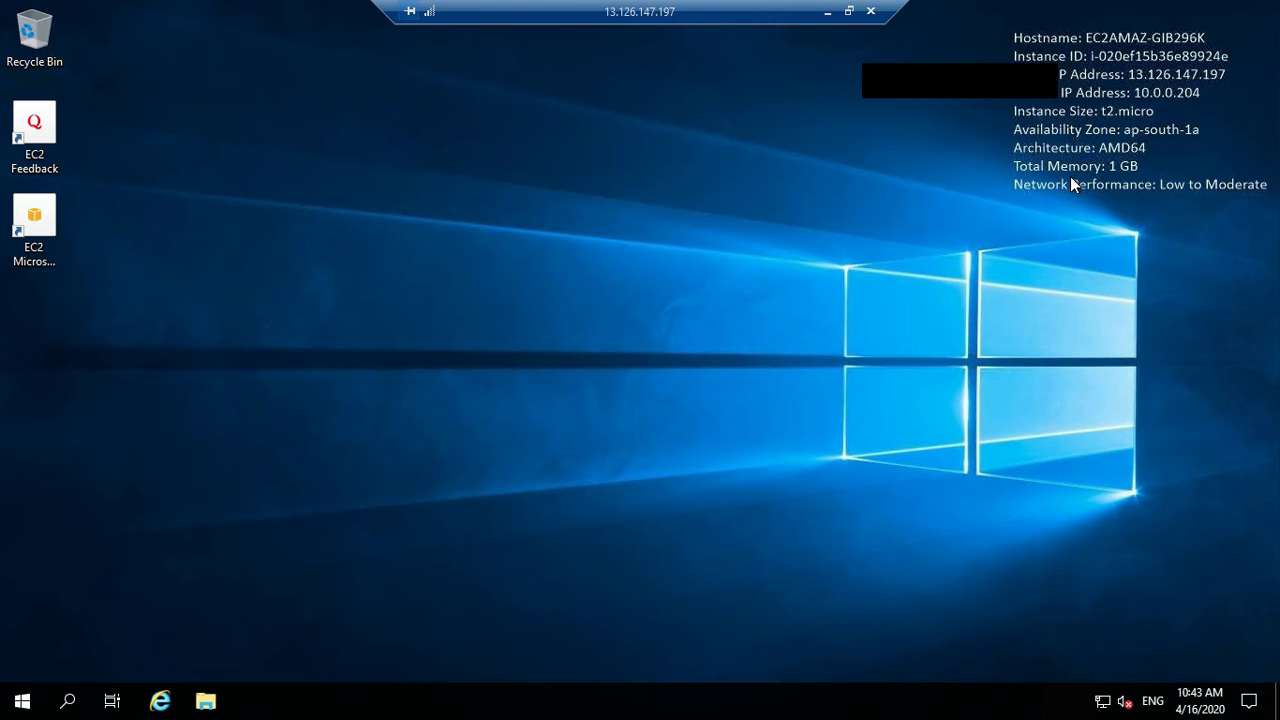
Step: Glance at the EC2 console, then return to the full-screen server1 session
click(828, 12)
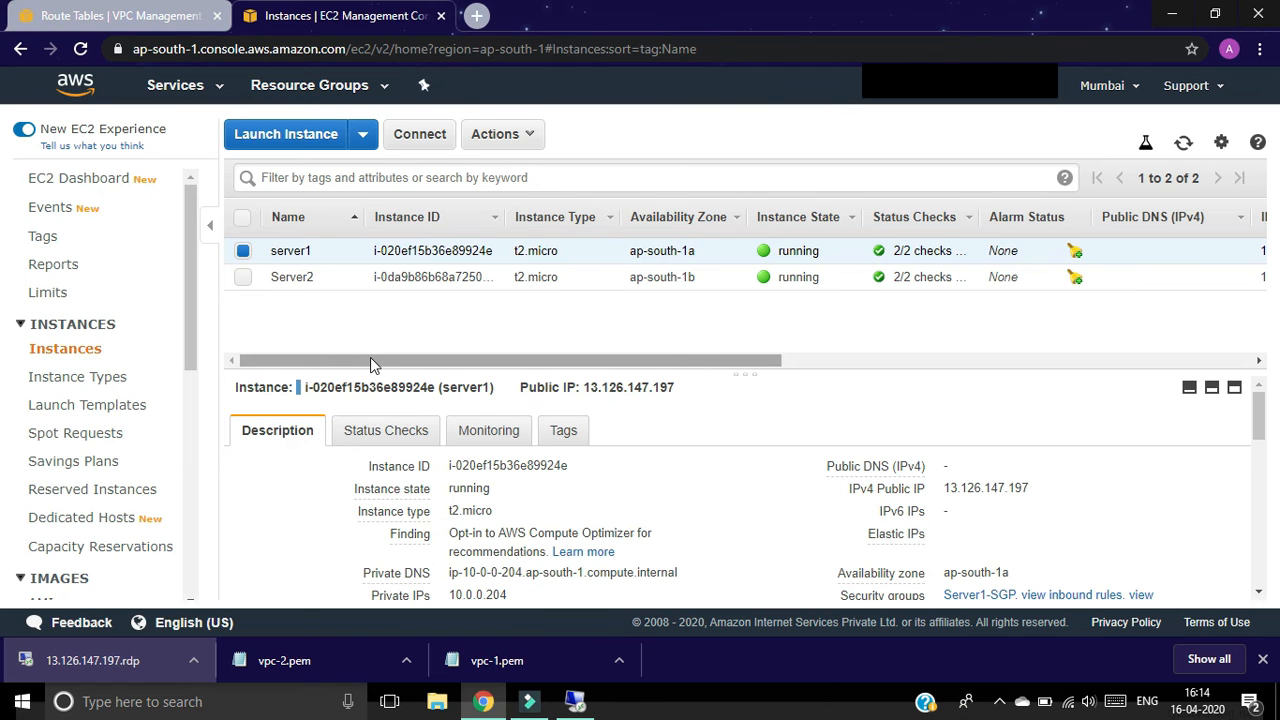
click(575, 703)
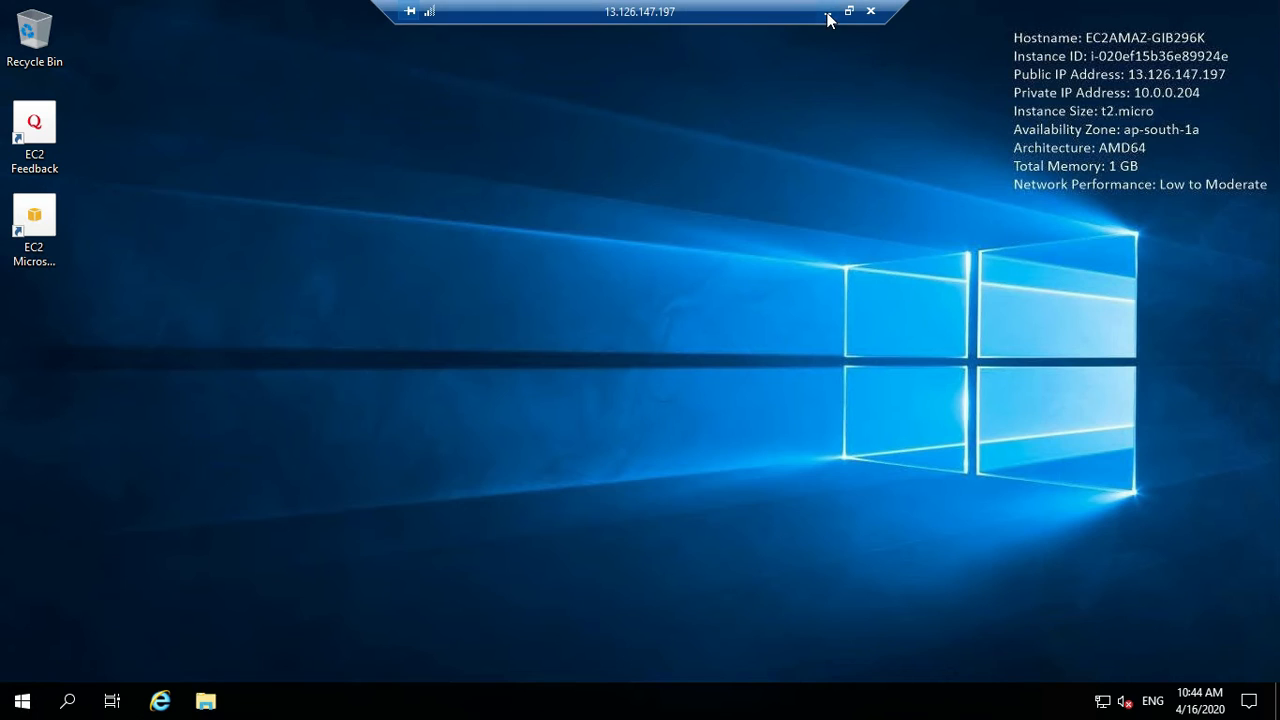
click(828, 13)
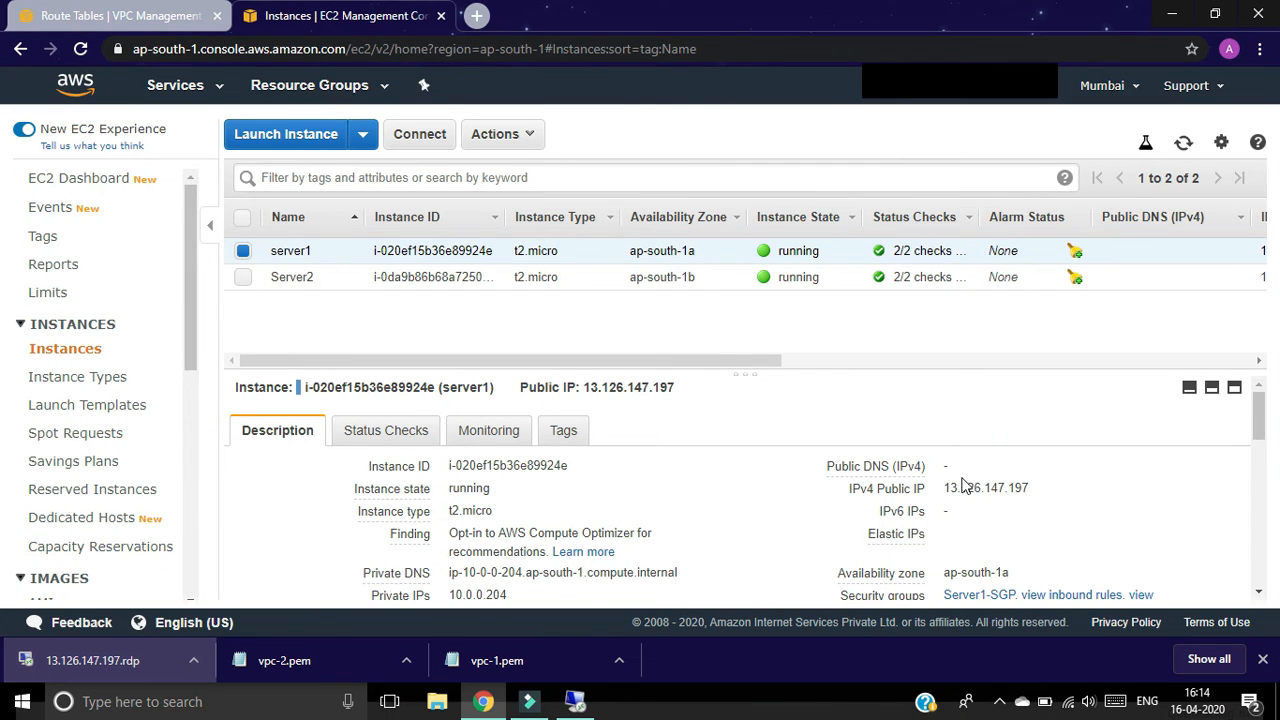
mouse_move(930, 494)
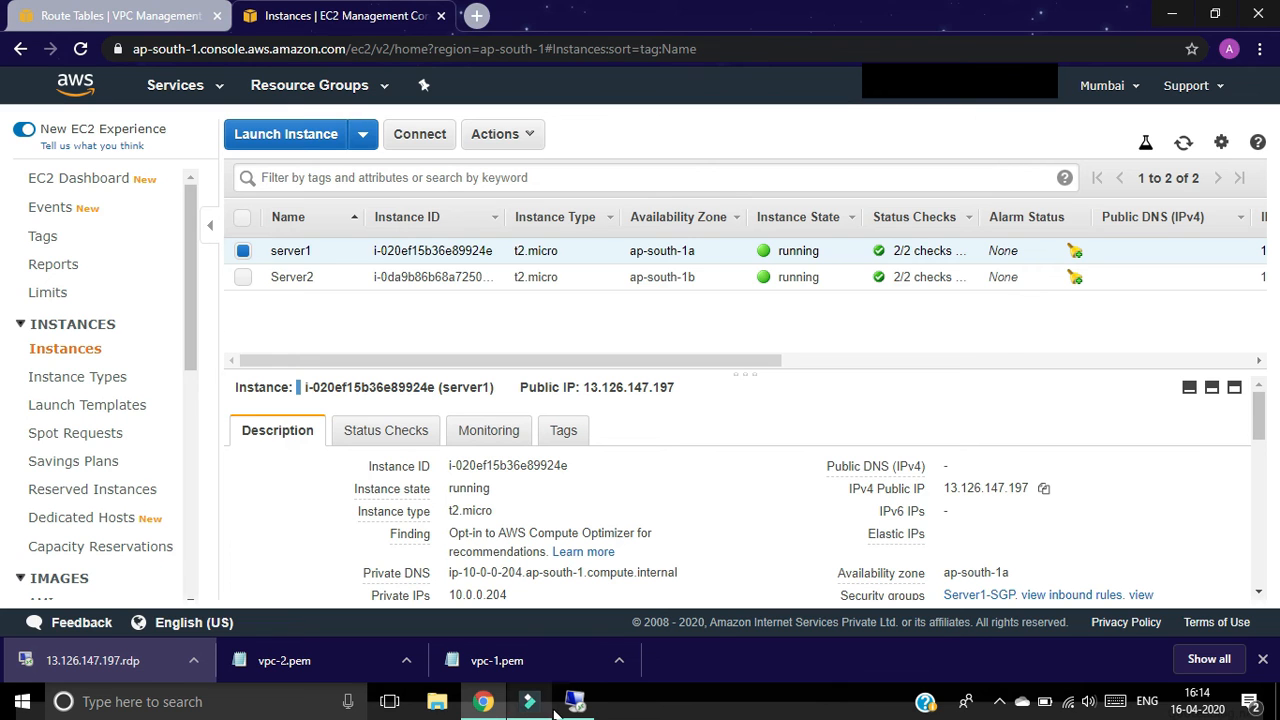
key(alt+Tab)
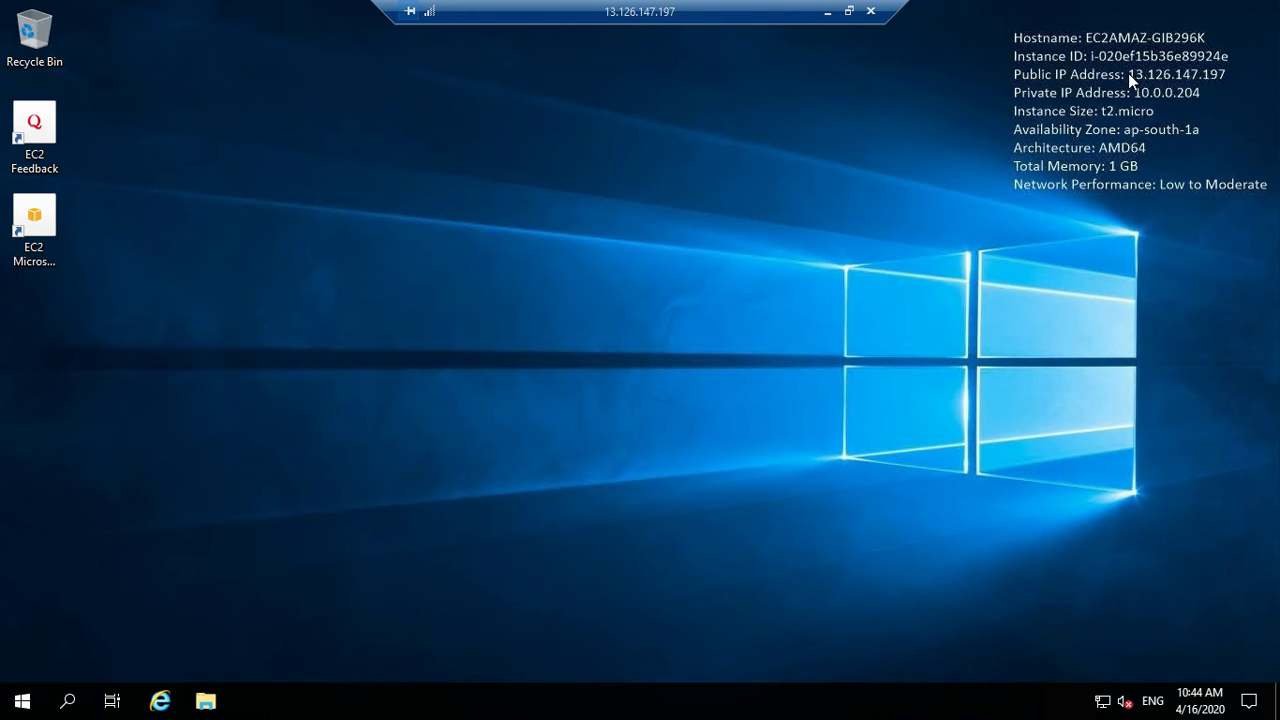
Step: Launch Remote Desktop Connection inside server1's session by searching 'rdp'
click(76, 707)
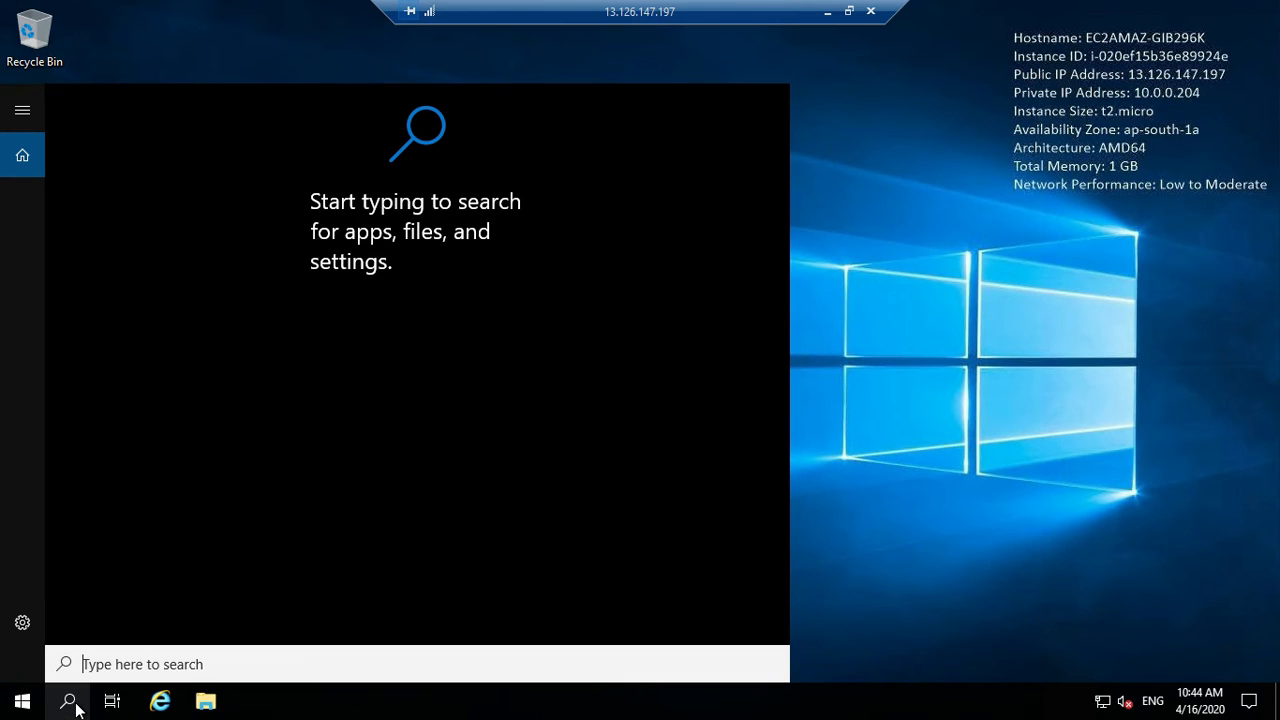
text(r)
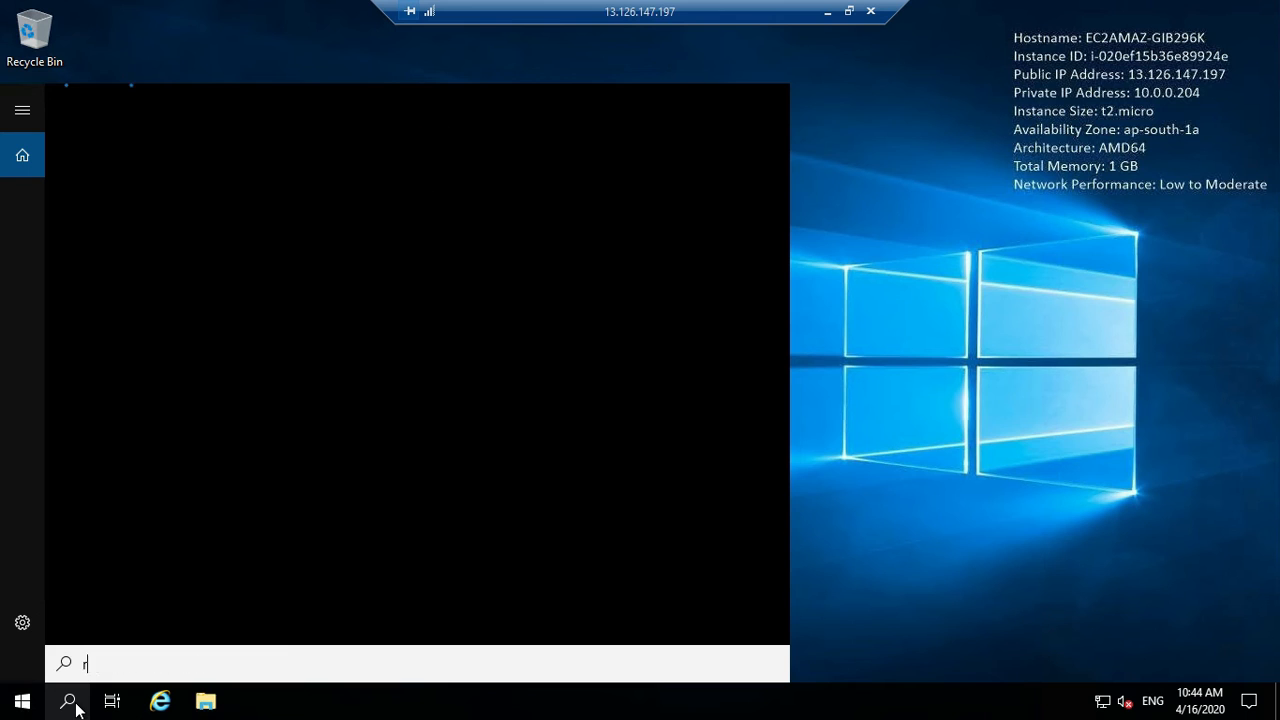
text(dp)
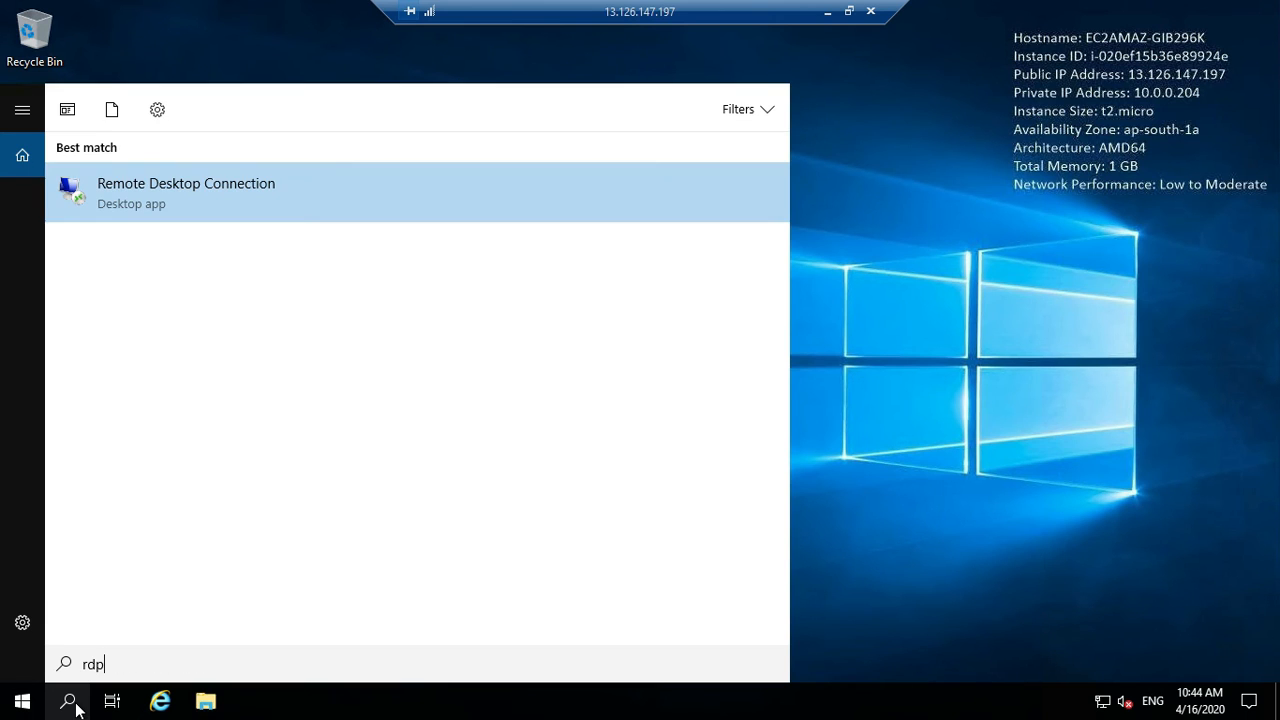
click(157, 199)
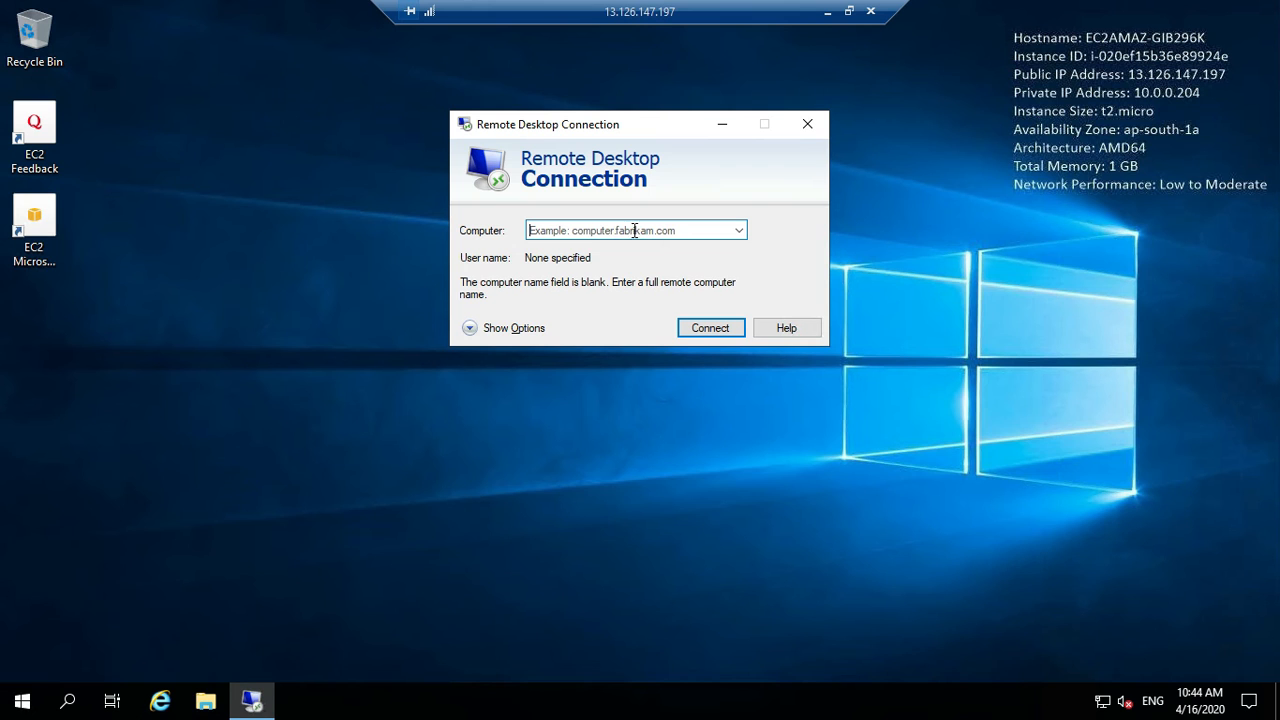
Step: Copy Server2's public IP 13.233.163.222 from its EC2 instance details
click(828, 18)
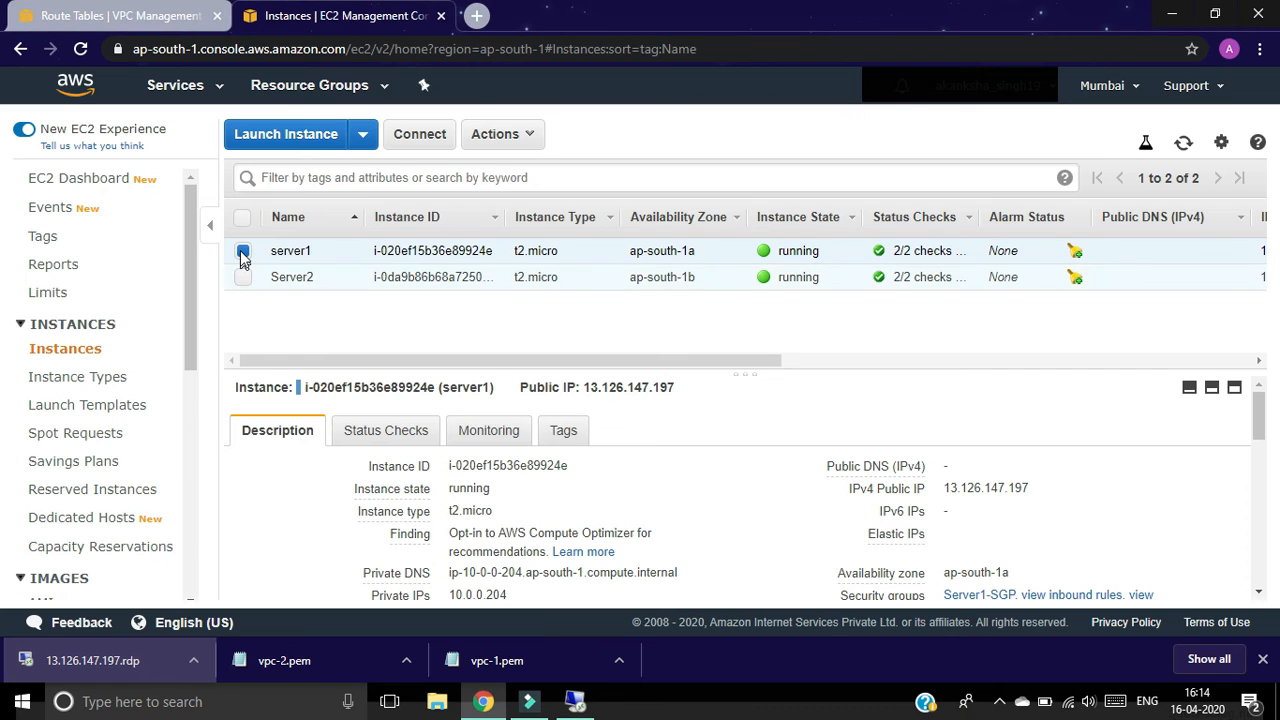
click(243, 277)
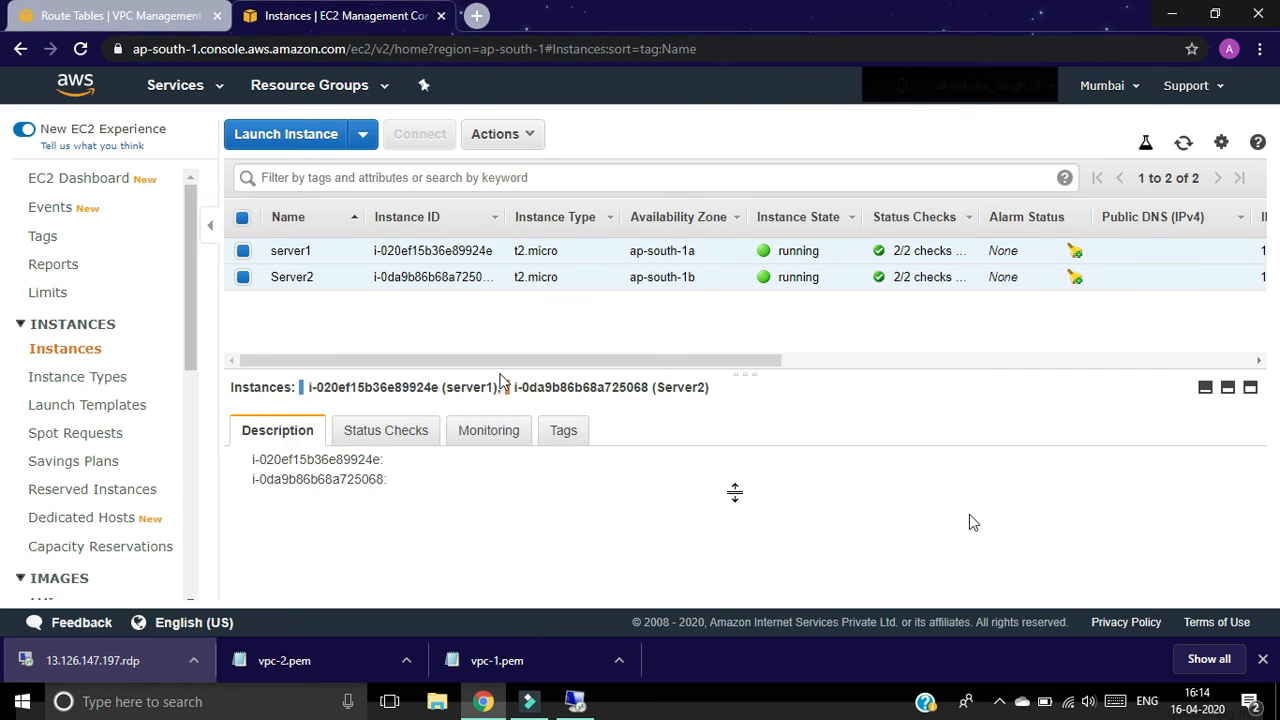
click(243, 251)
mouse_move(986, 491)
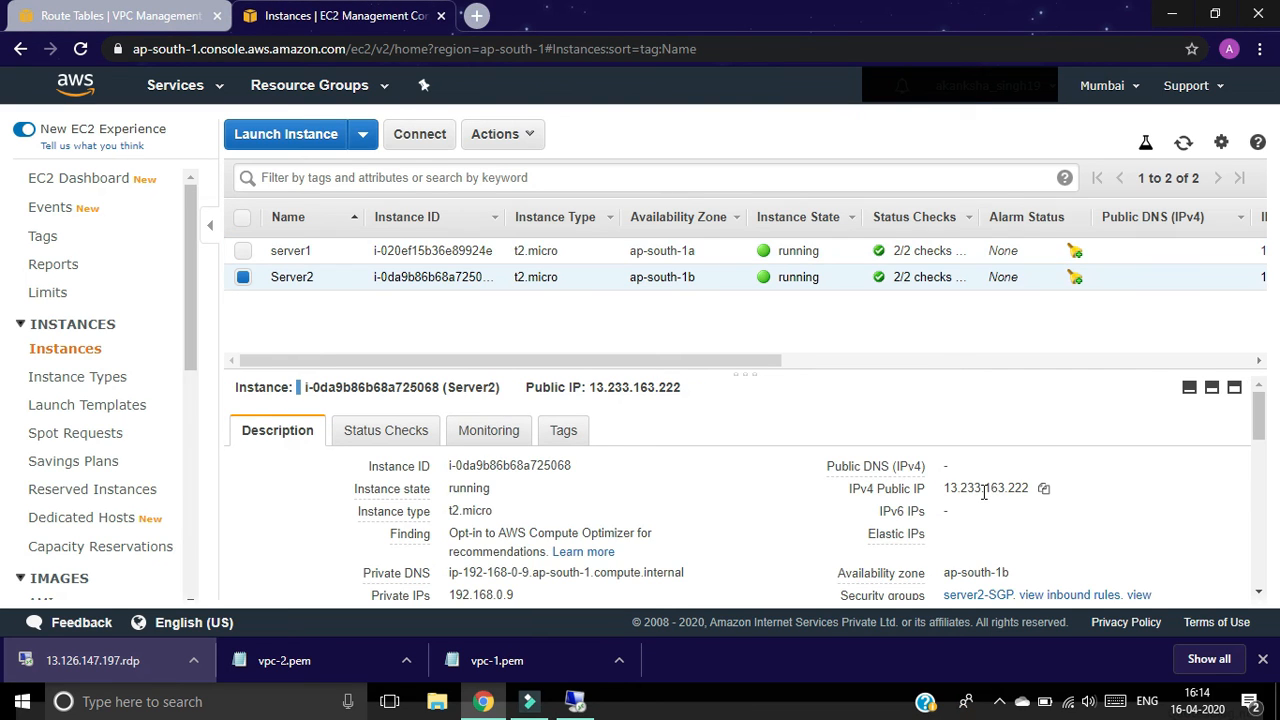
click(1043, 489)
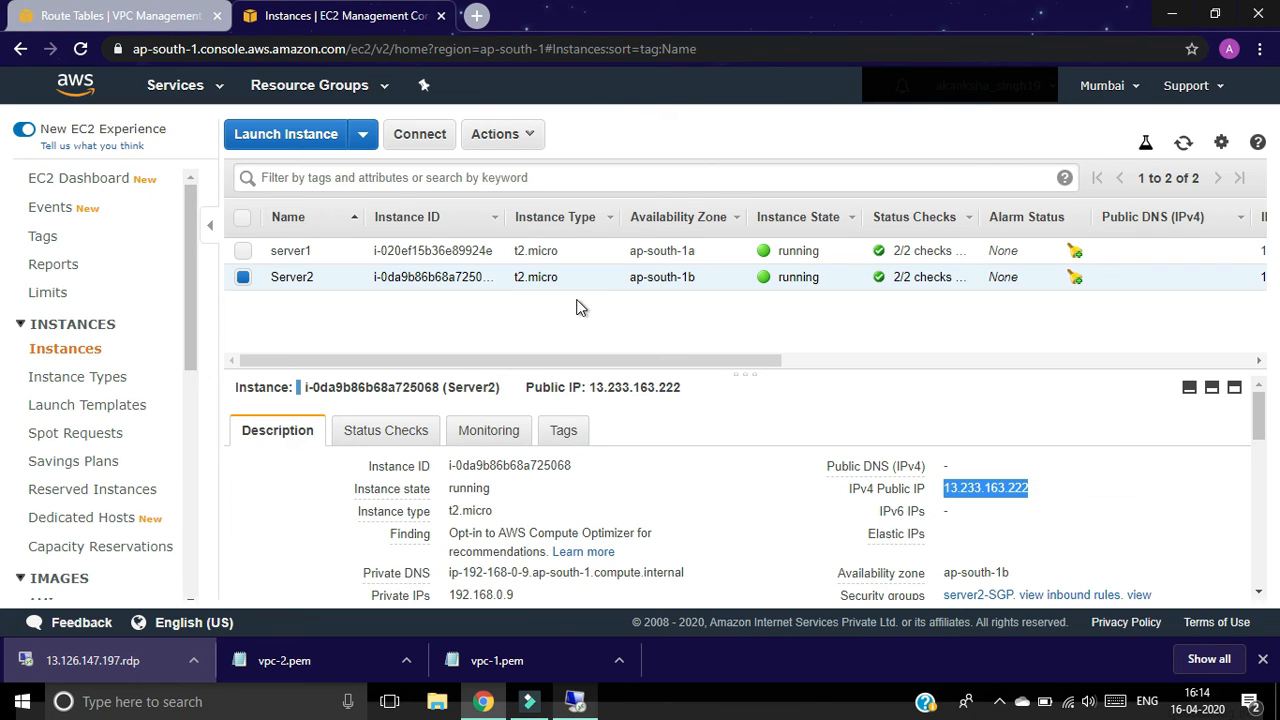
Step: Paste 13.233.163.222 as the computer in server1's Remote Desktop Connection and connect
key(alt+Tab)
key(ctrl+v)
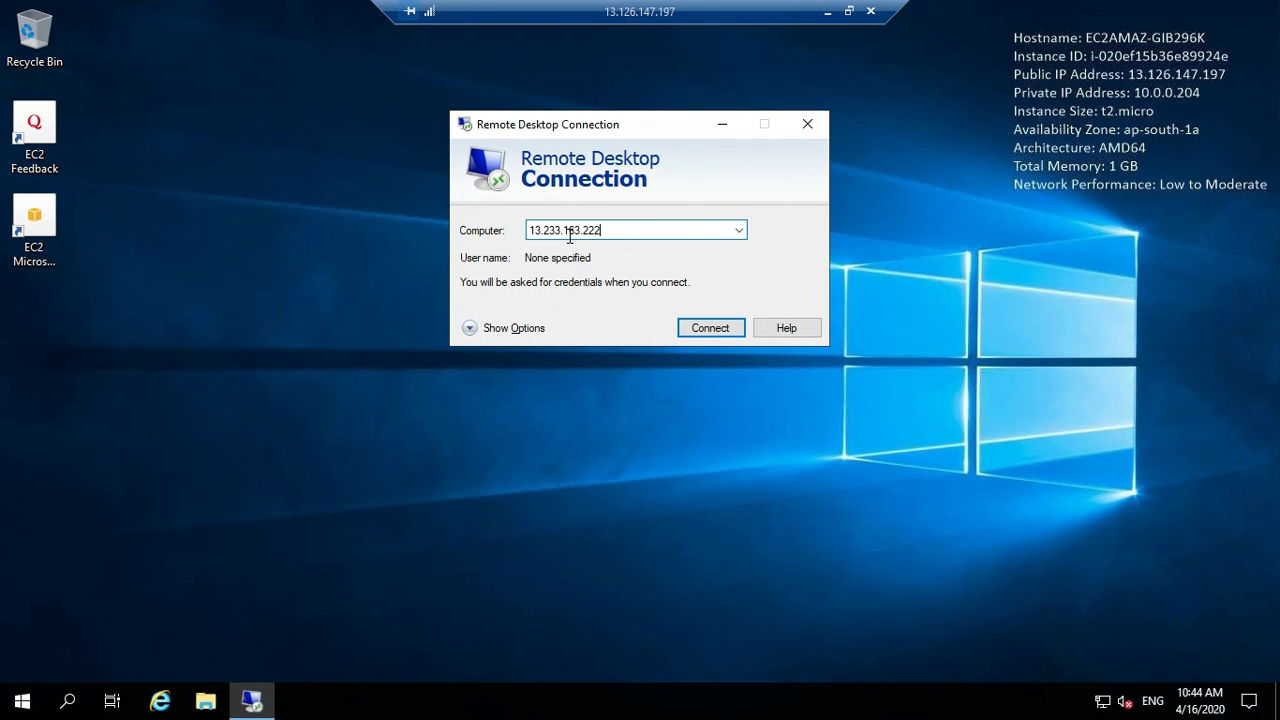
click(703, 328)
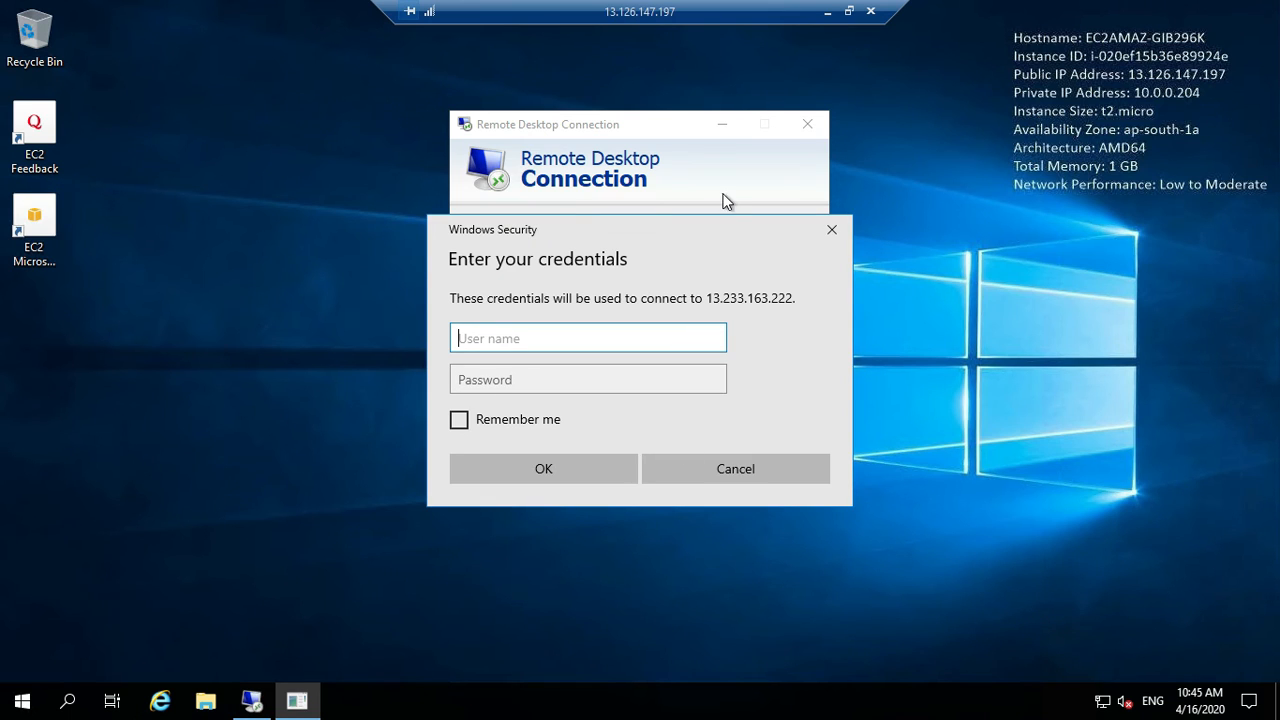
Step: Open Server2's Get Password form and load the vpc-2.pem key pair file
click(826, 15)
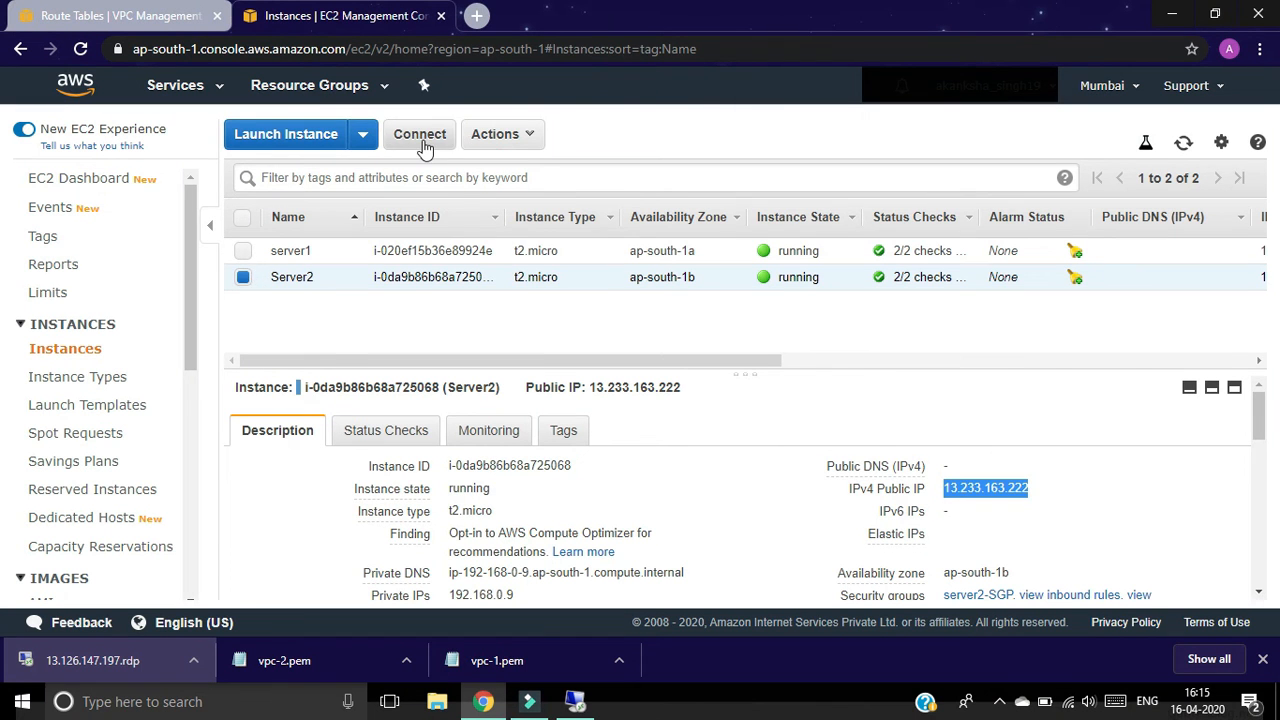
click(420, 136)
click(666, 422)
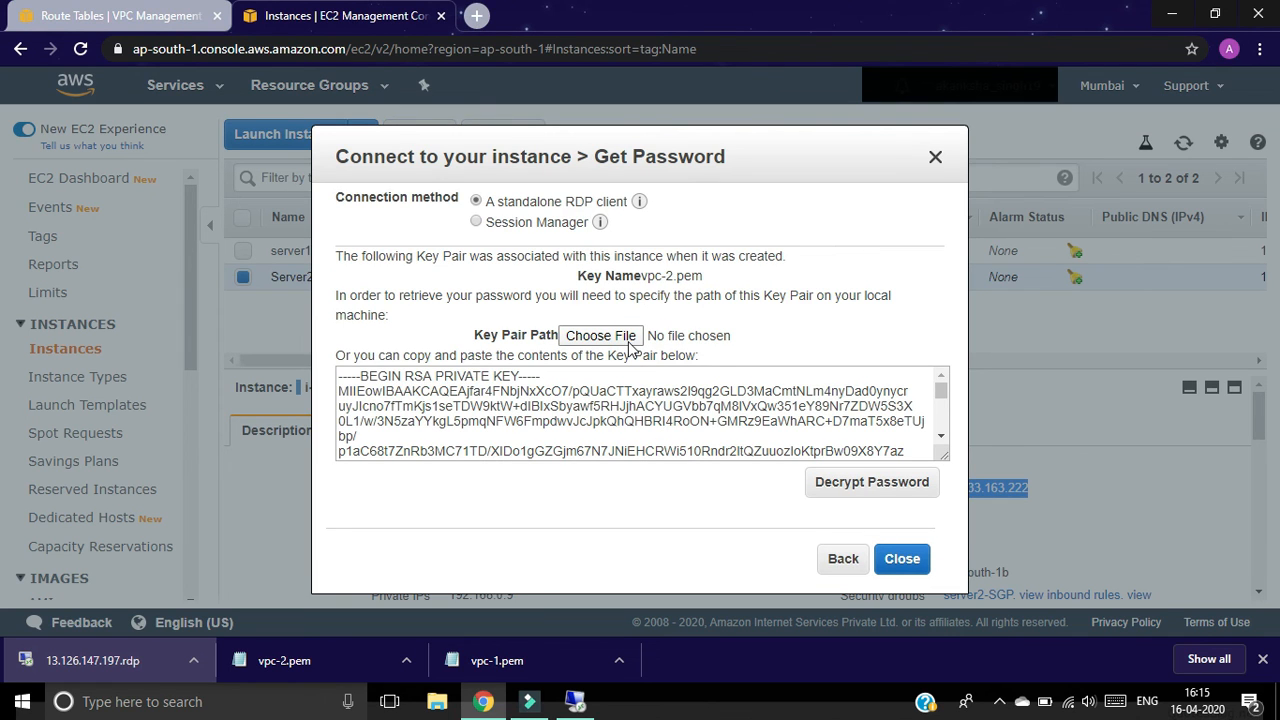
click(629, 340)
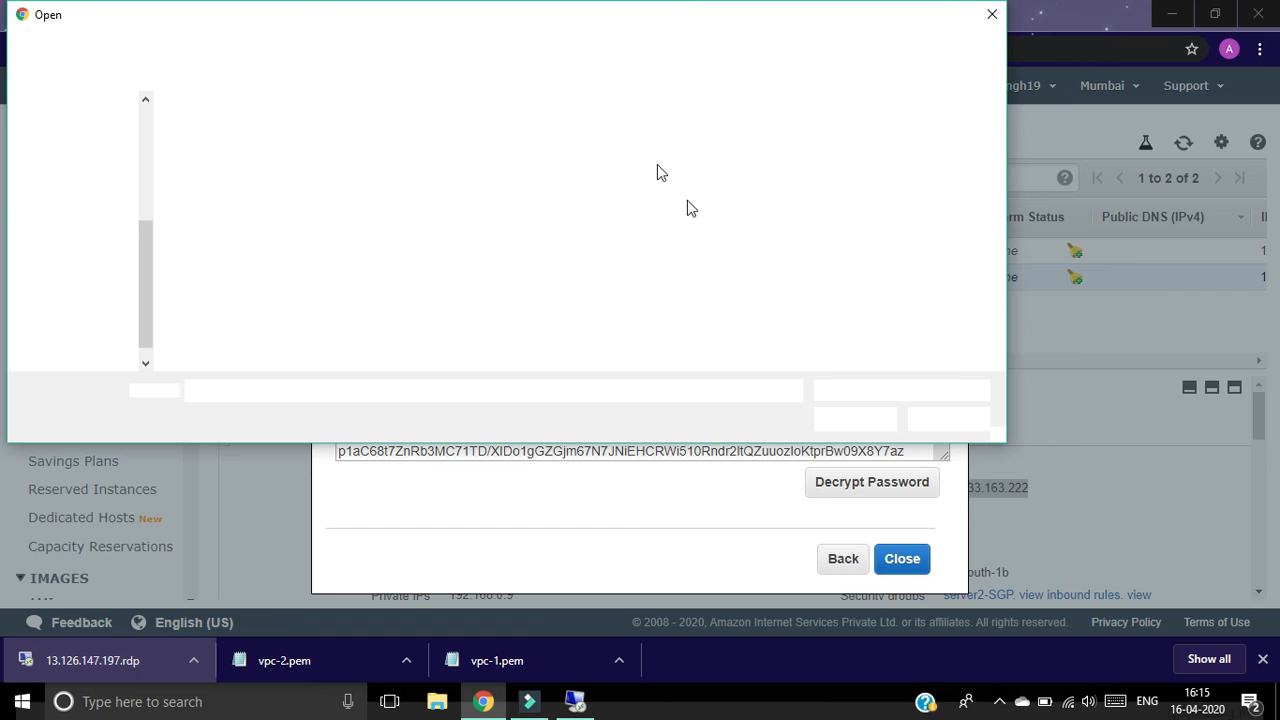
click(657, 165)
click(855, 418)
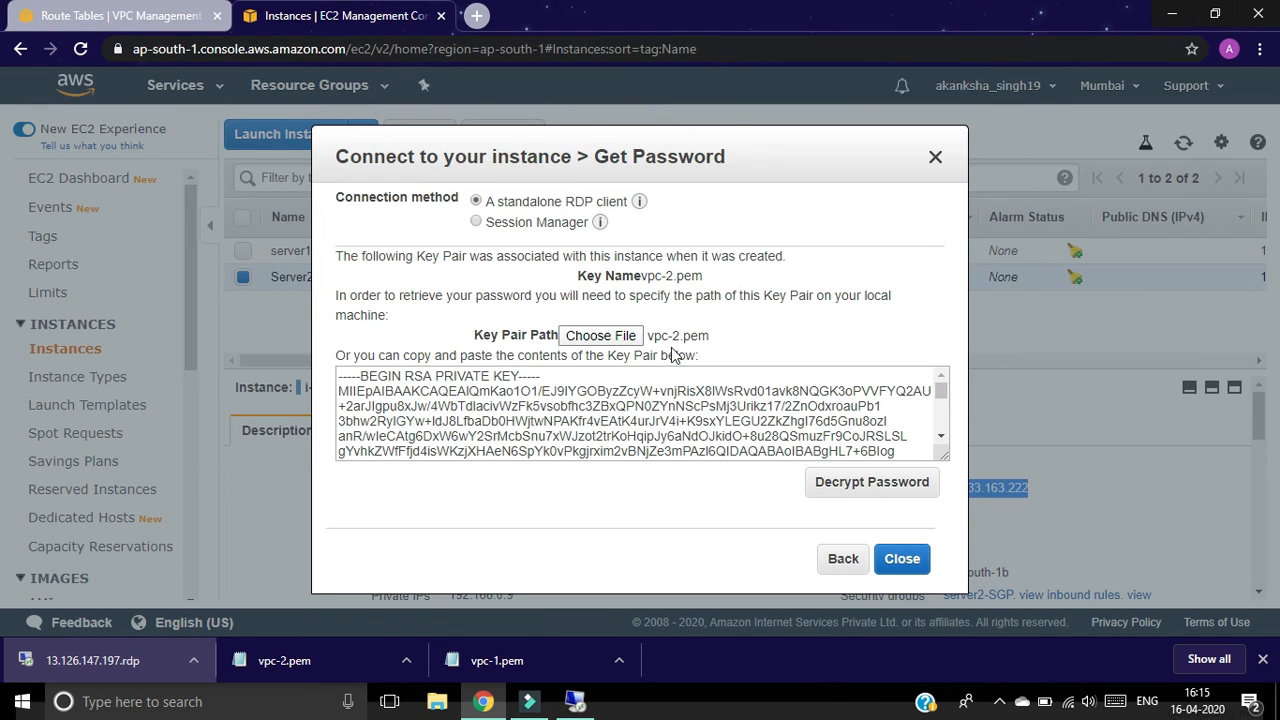
Step: Decrypt Server2's Administrator password, copy it, and return to server1's session
click(846, 485)
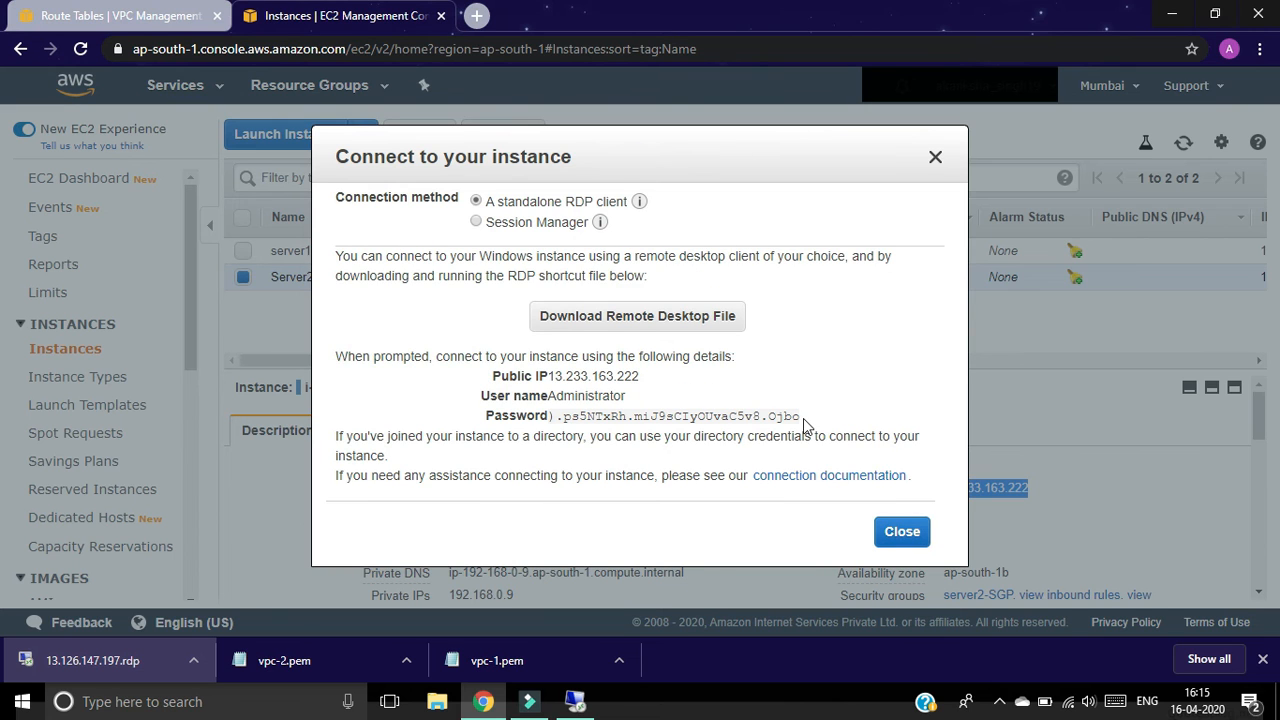
click(800, 418)
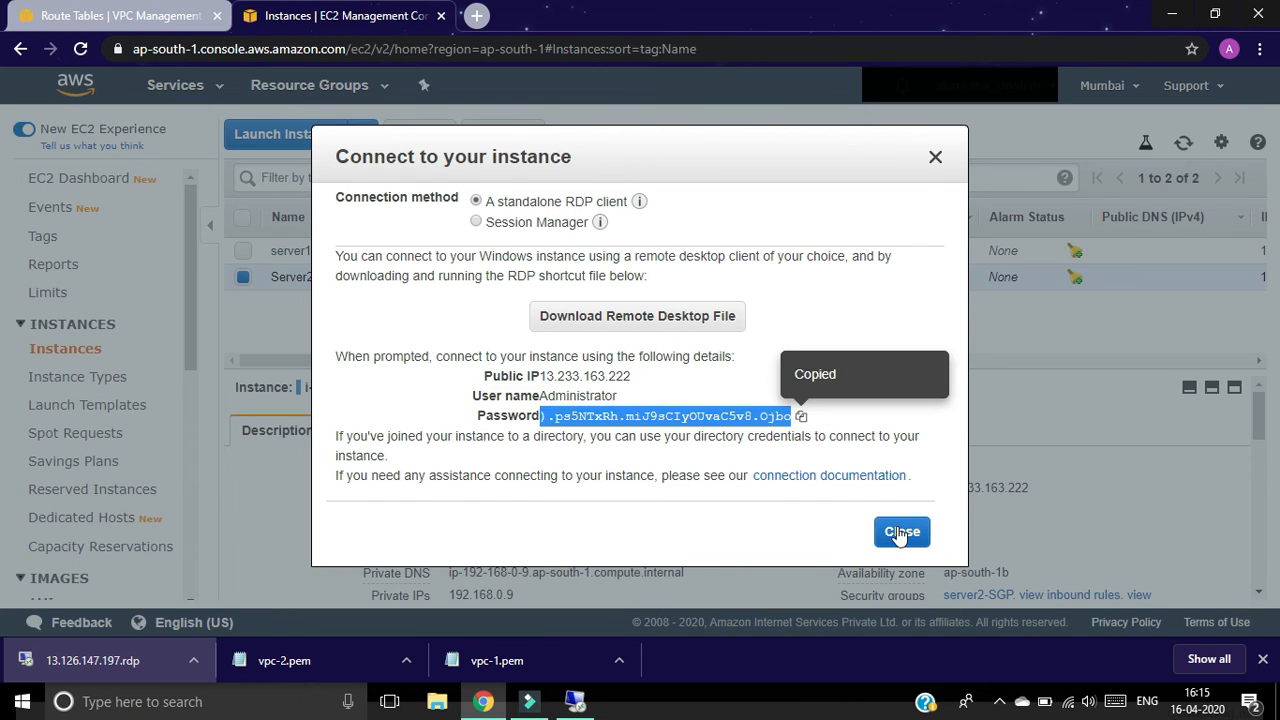
click(902, 531)
click(575, 701)
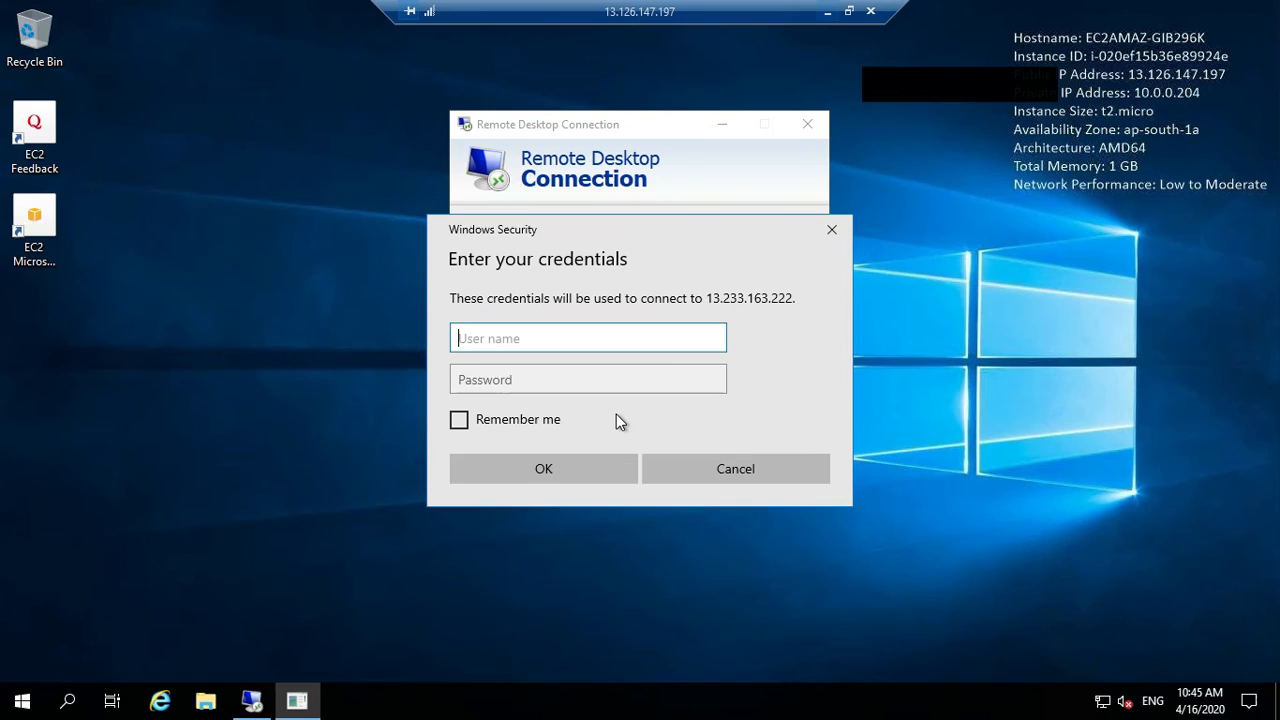
Step: Log in to Server2 as Administrator with the pasted password, accepting the certificate and declining network discovery
click(551, 379)
key(ctrl+v)
click(510, 338)
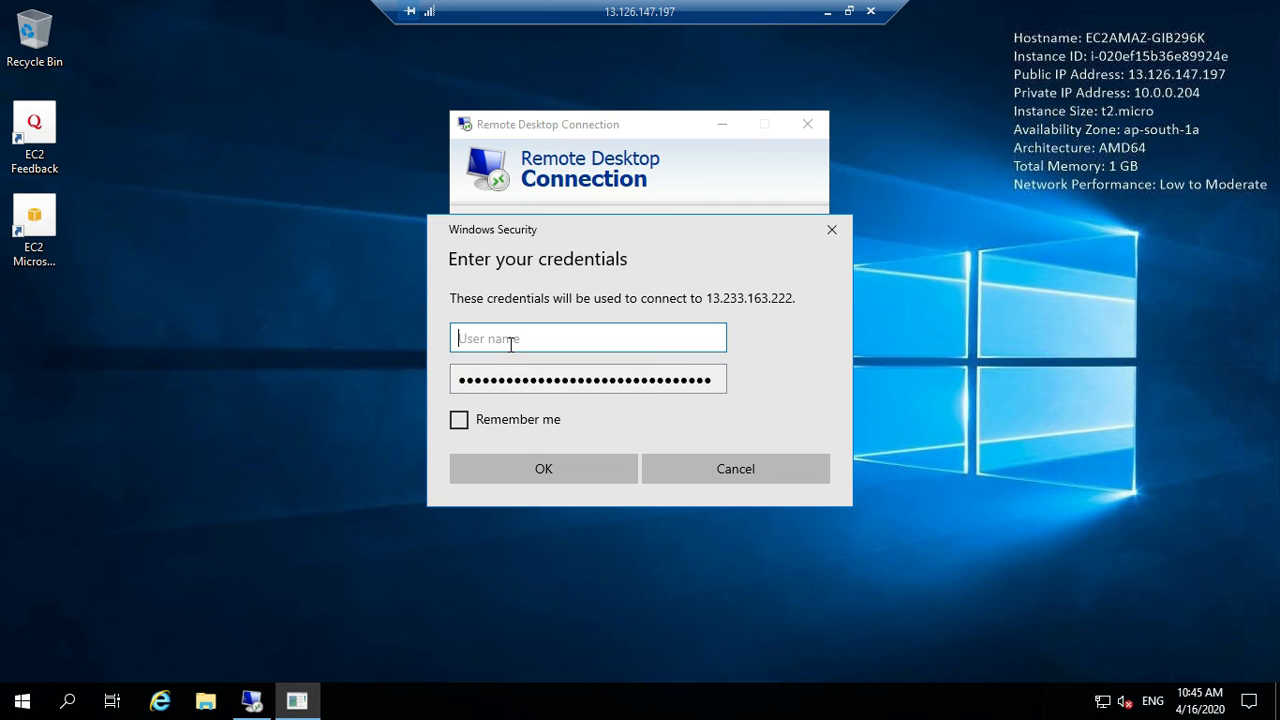
text(Administrator)
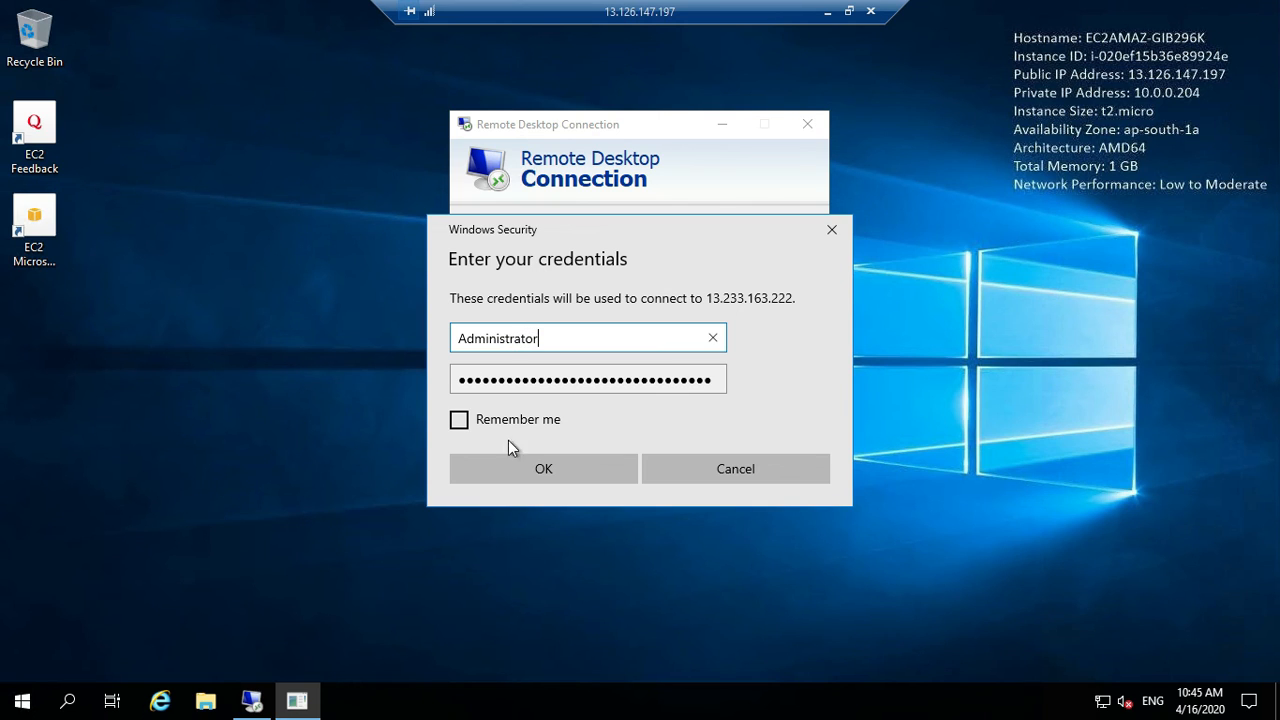
click(518, 472)
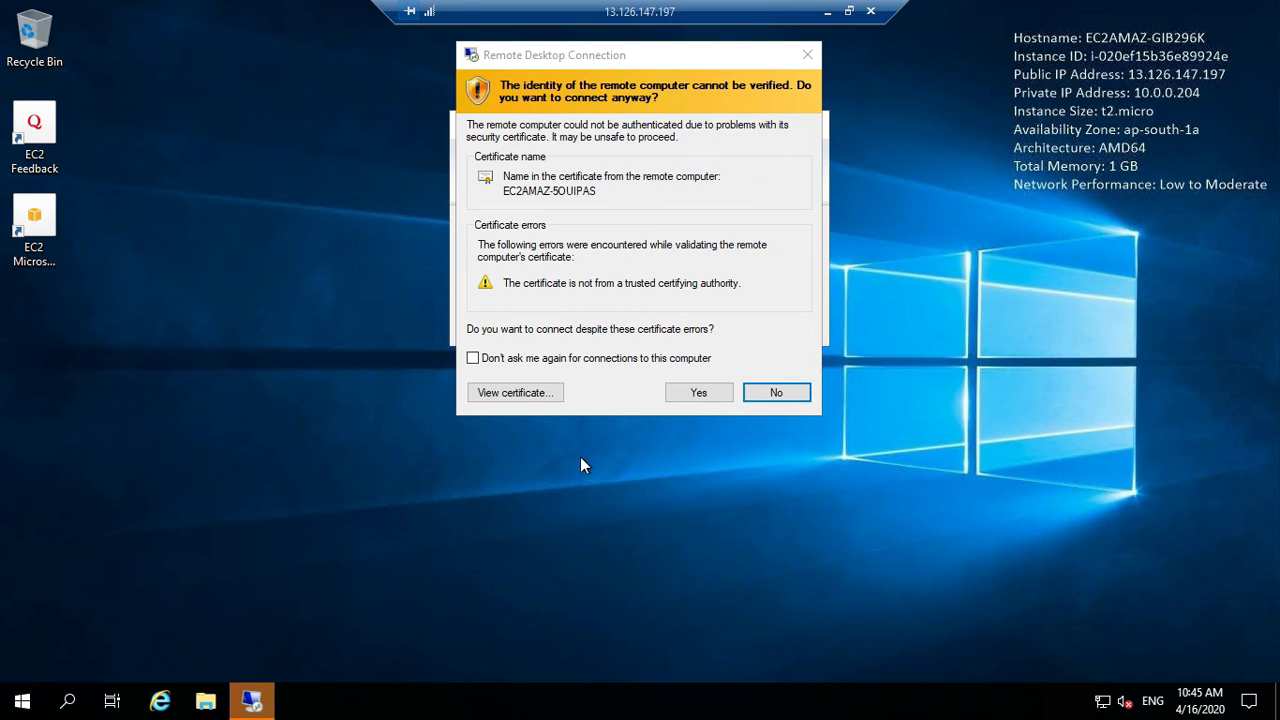
click(698, 394)
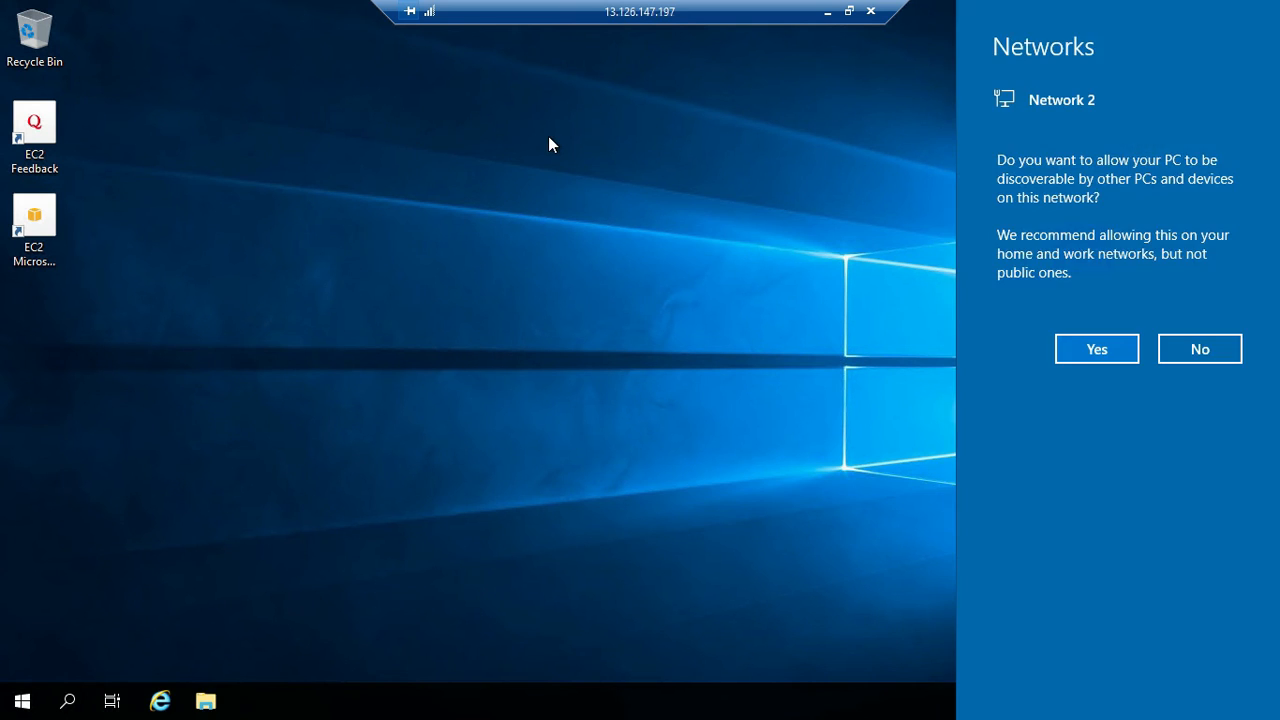
click(1200, 352)
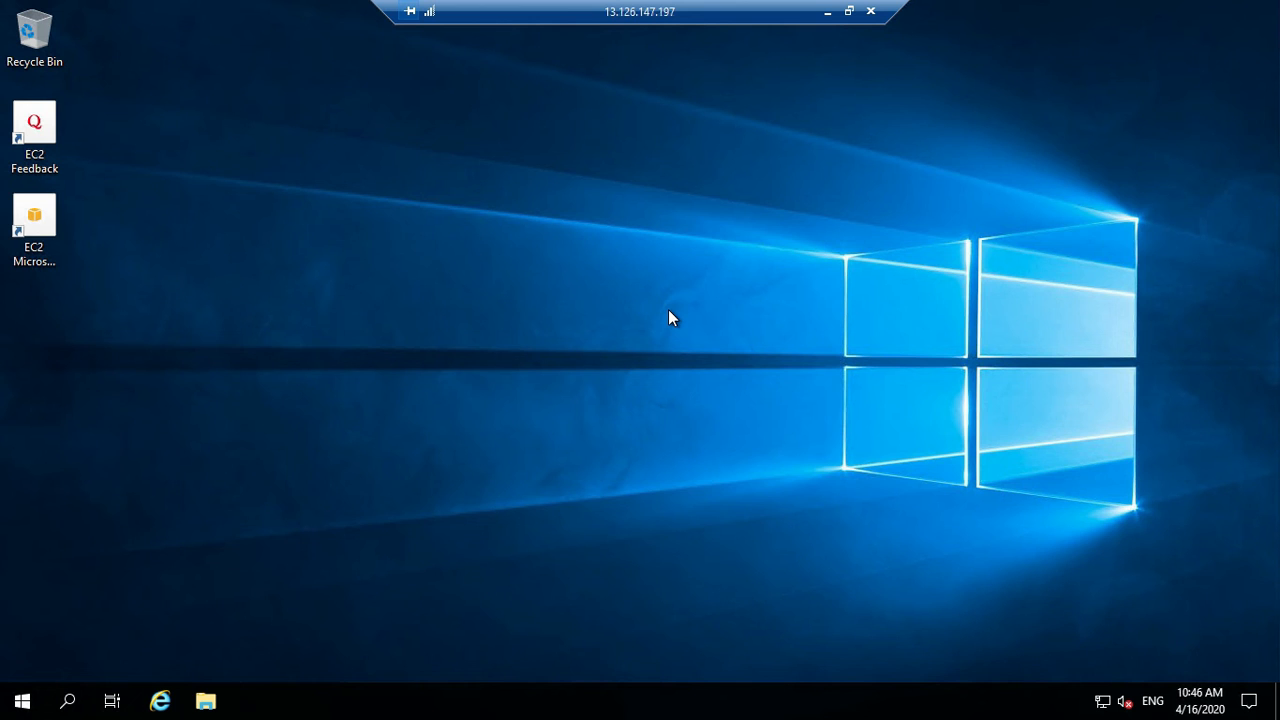
Step: Refresh Server2's desktop to show its instance info (private IP 192.168.0.9) and close cmd.exe
right_click(668, 317)
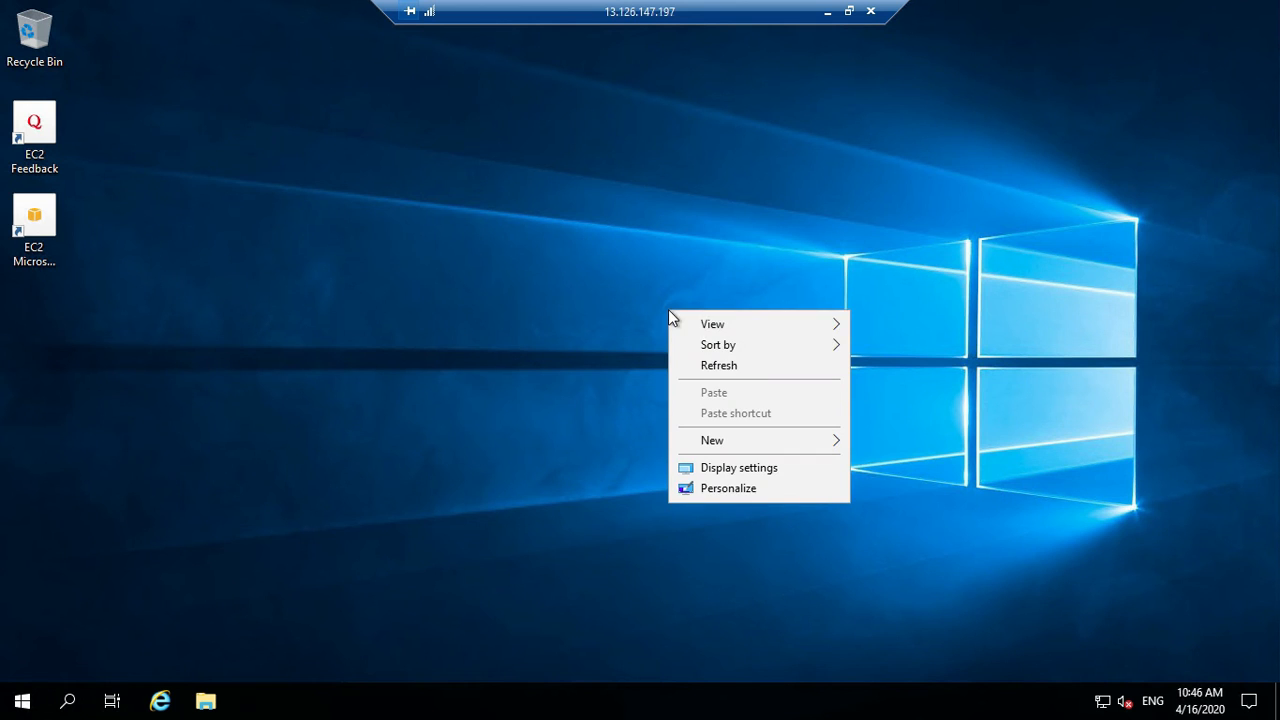
click(698, 366)
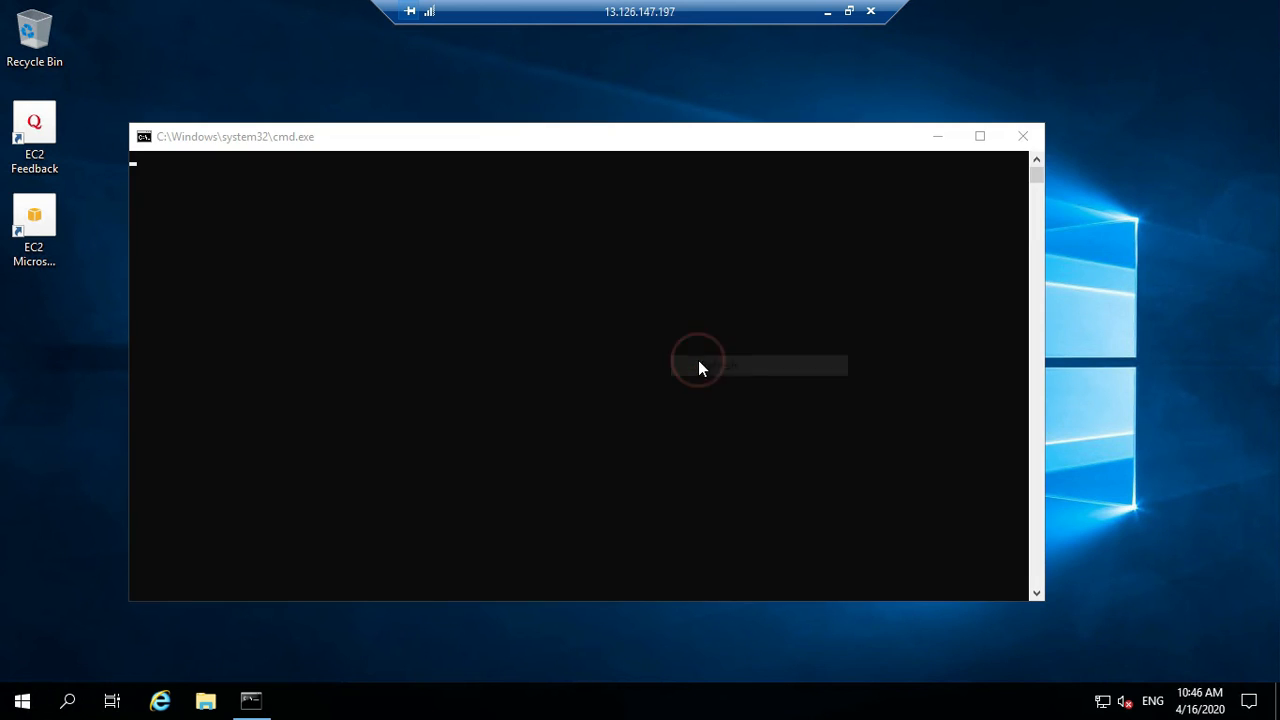
click(1023, 137)
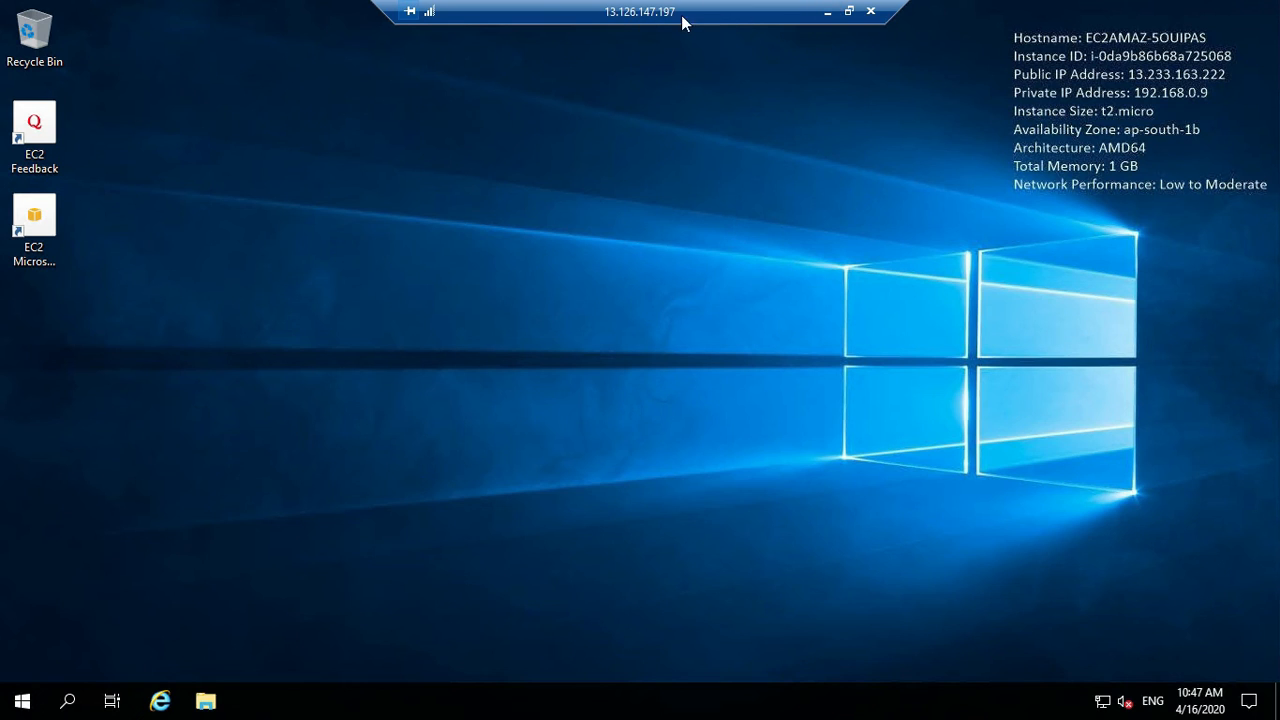
click(848, 11)
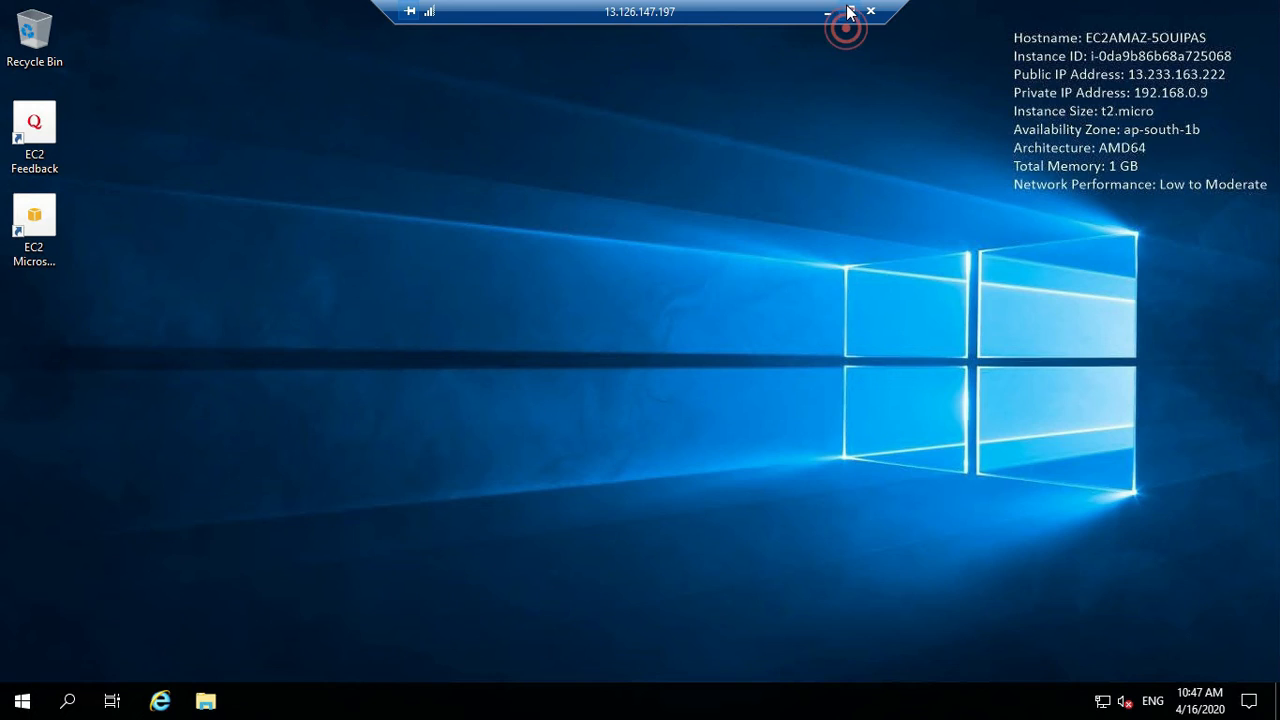
drag(620, 194, 478, 170)
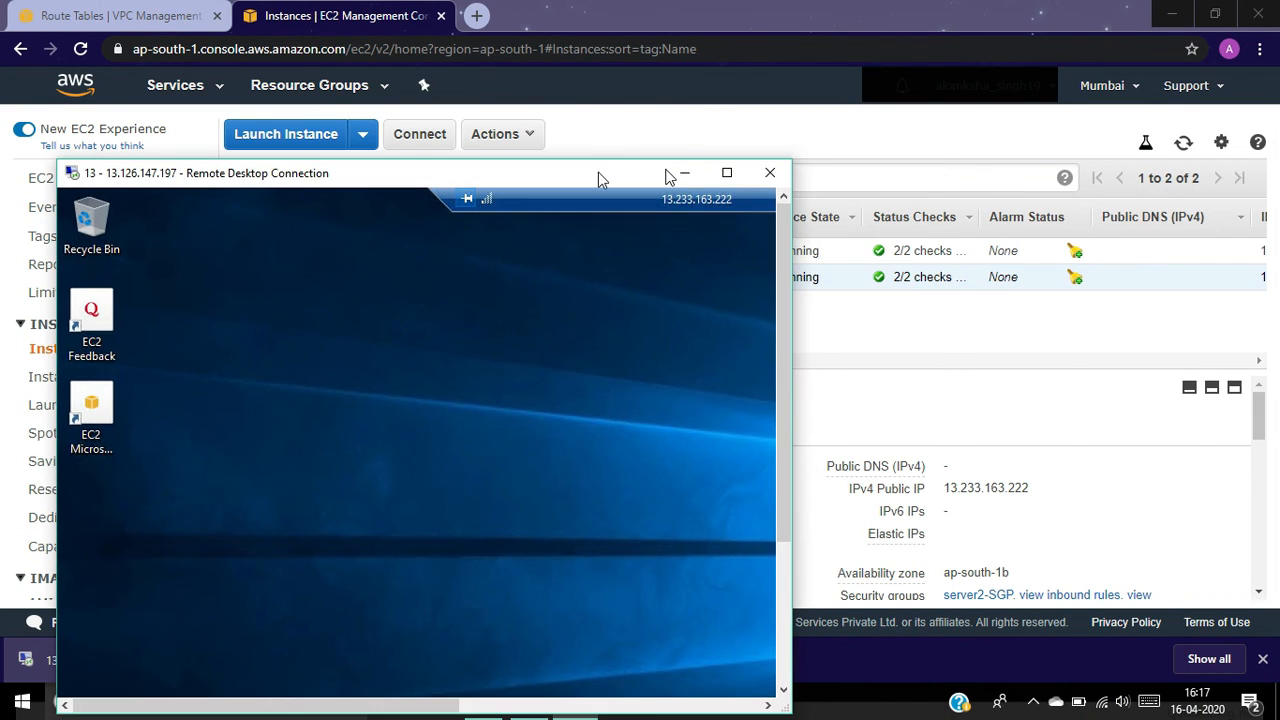
drag(598, 174, 718, 318)
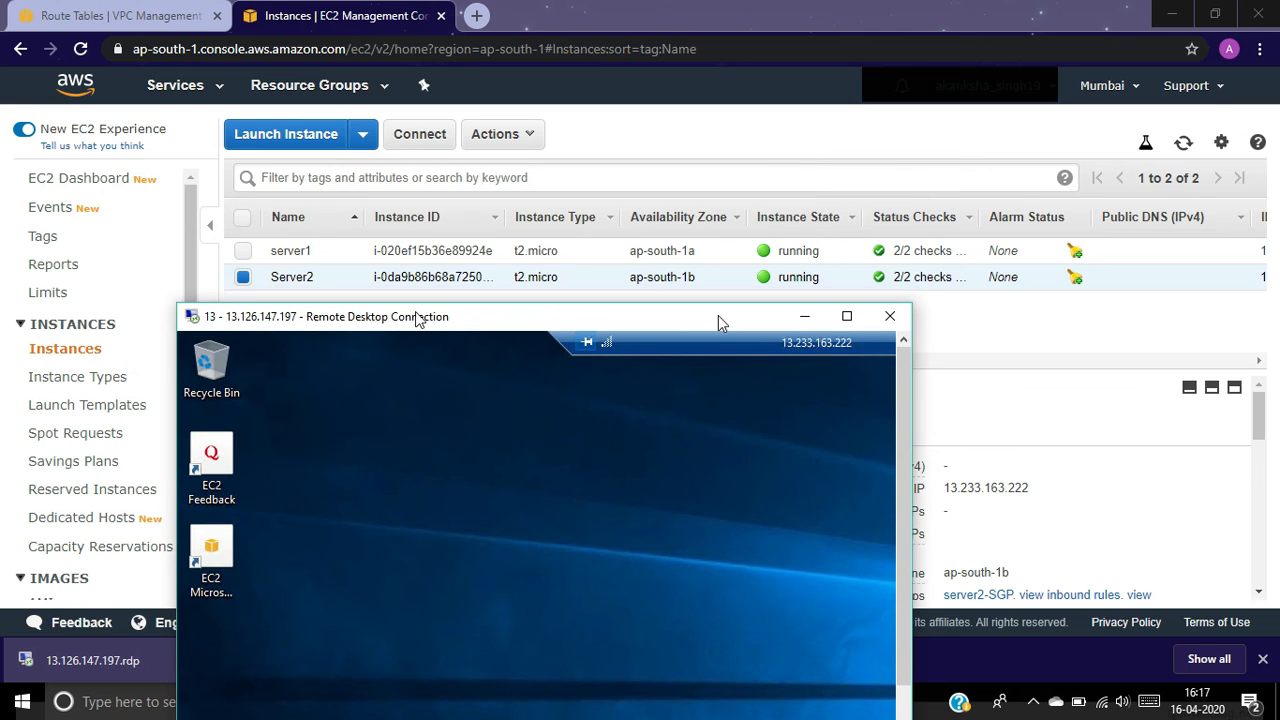
click(243, 291)
click(242, 251)
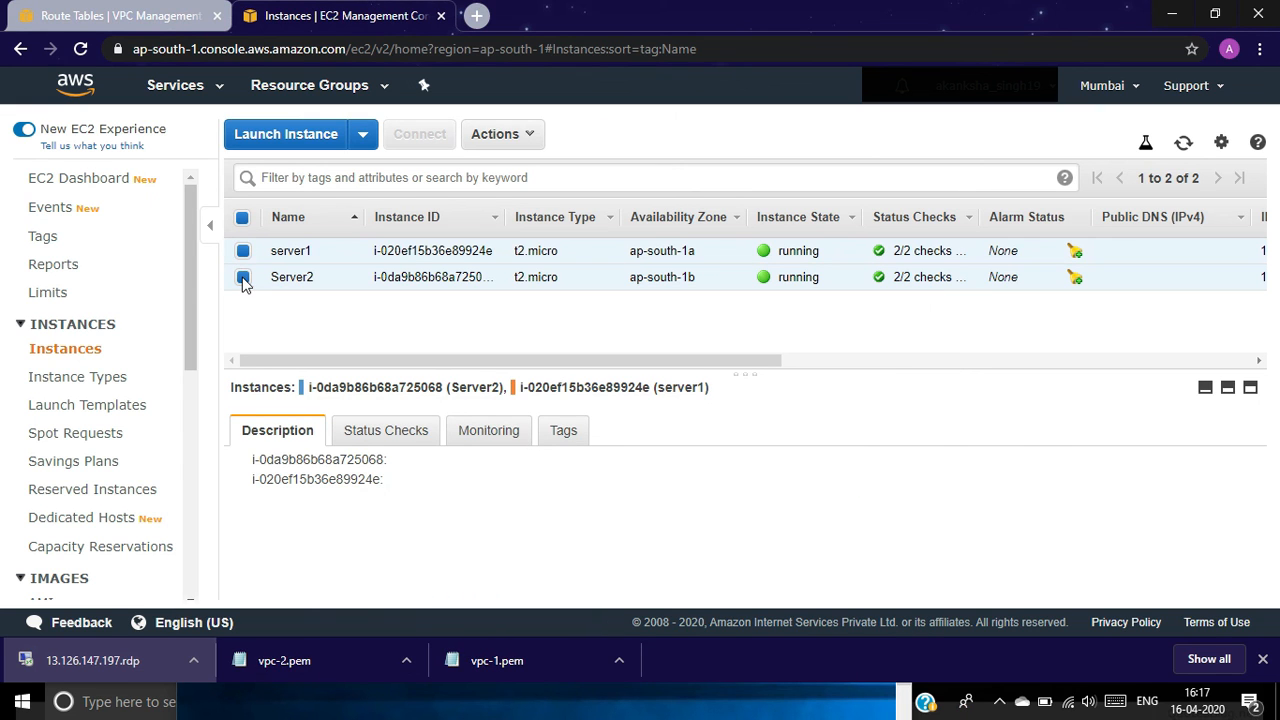
click(255, 270)
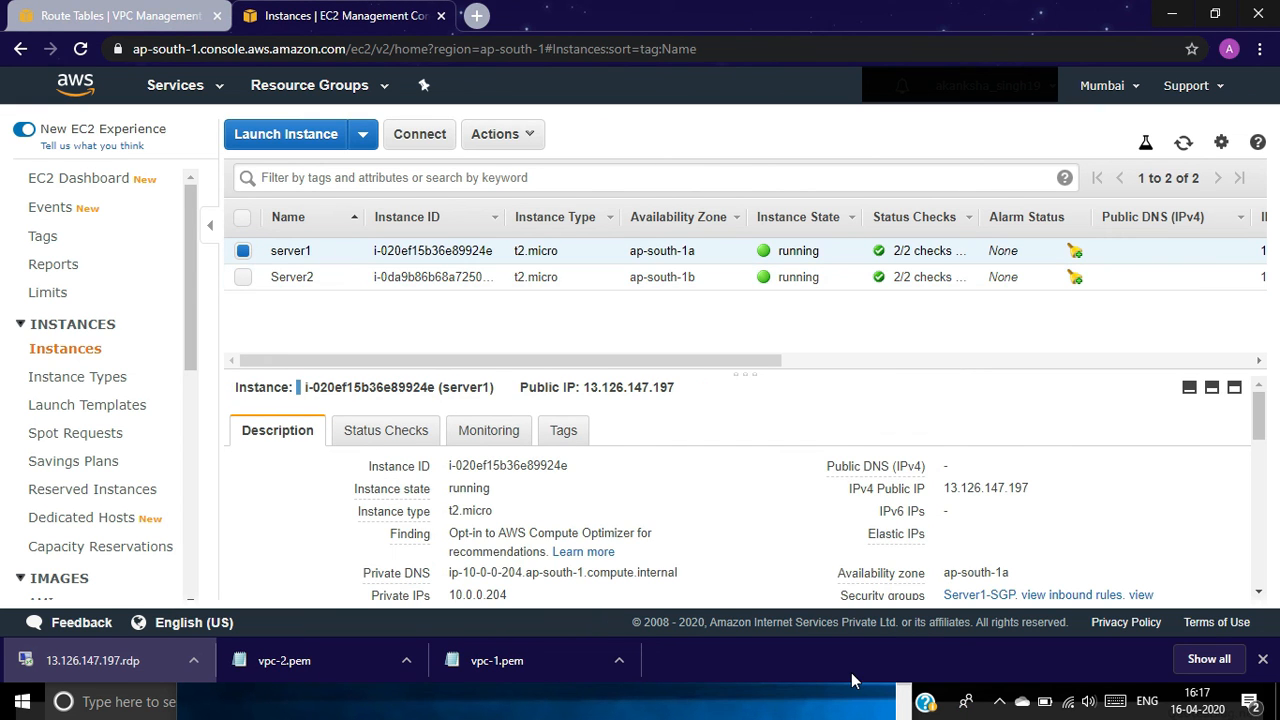
click(474, 698)
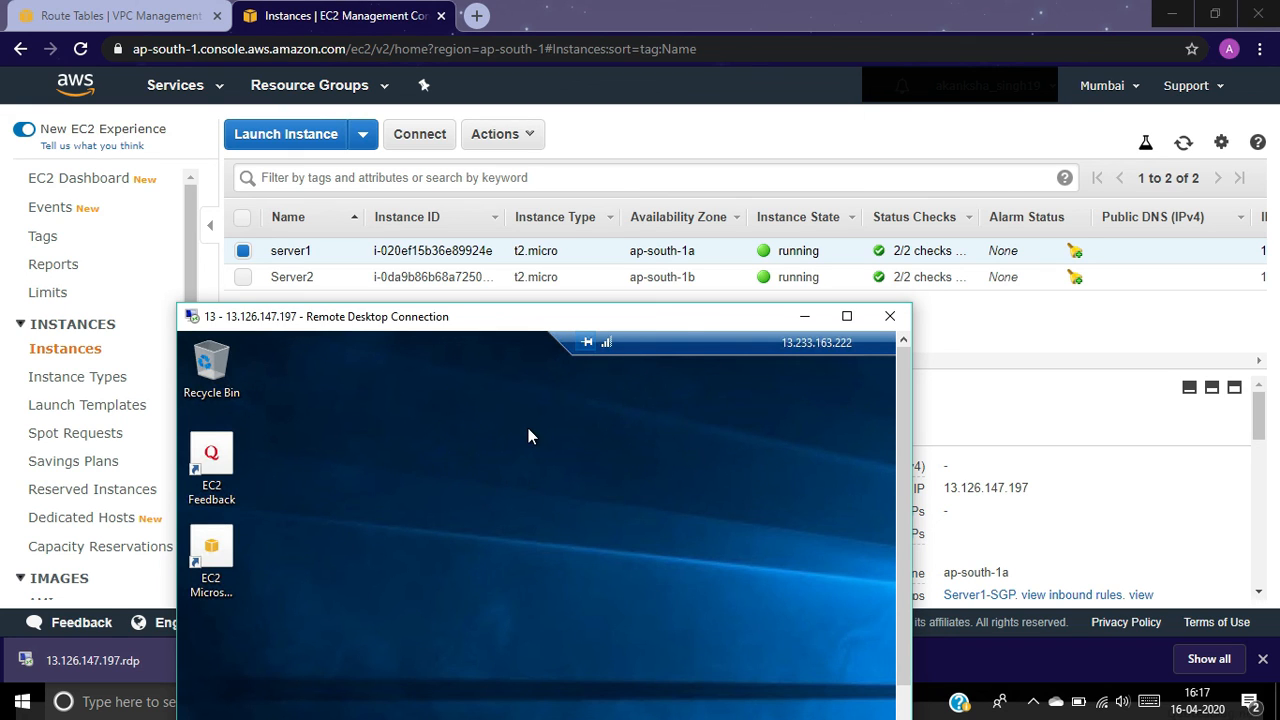
click(245, 260)
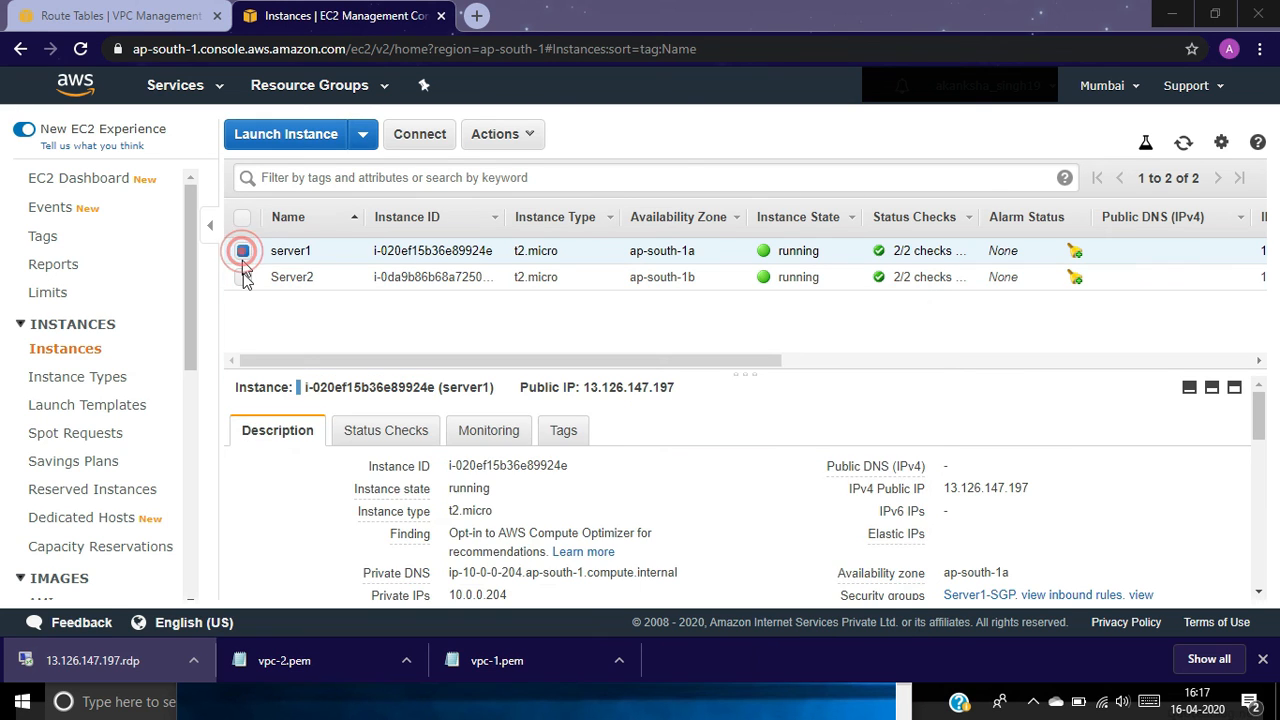
click(243, 252)
click(245, 278)
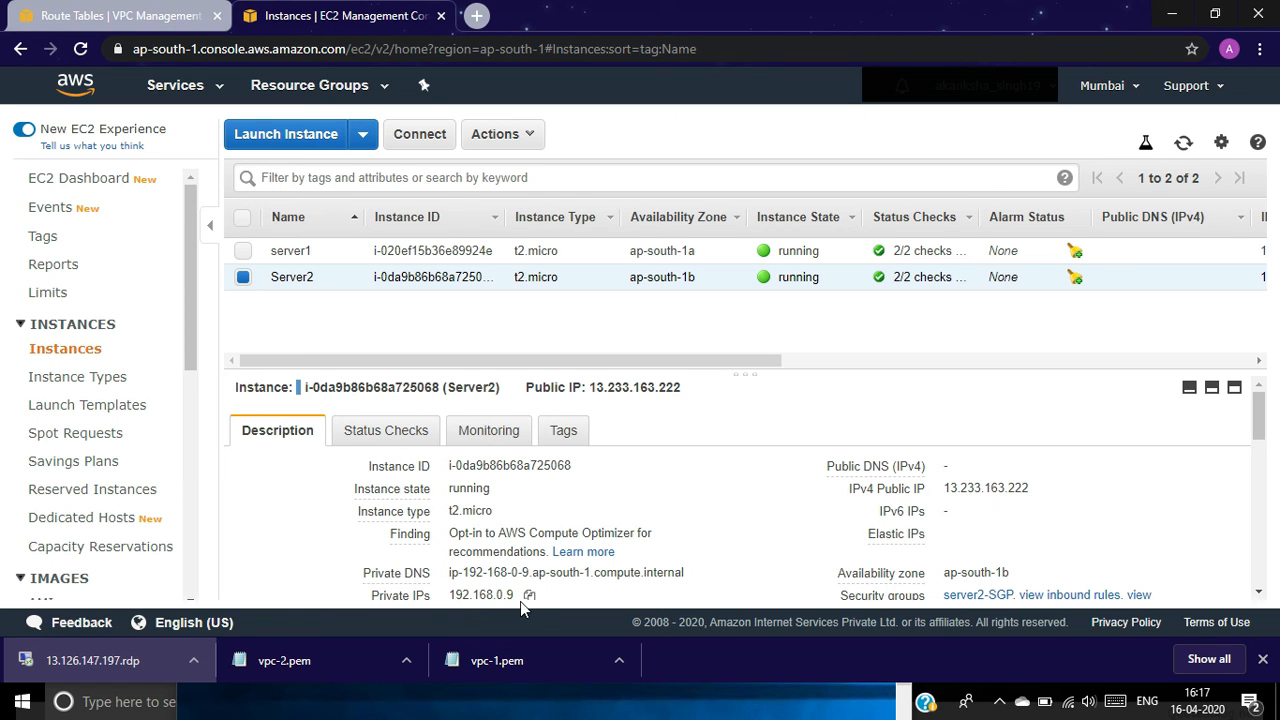
click(570, 698)
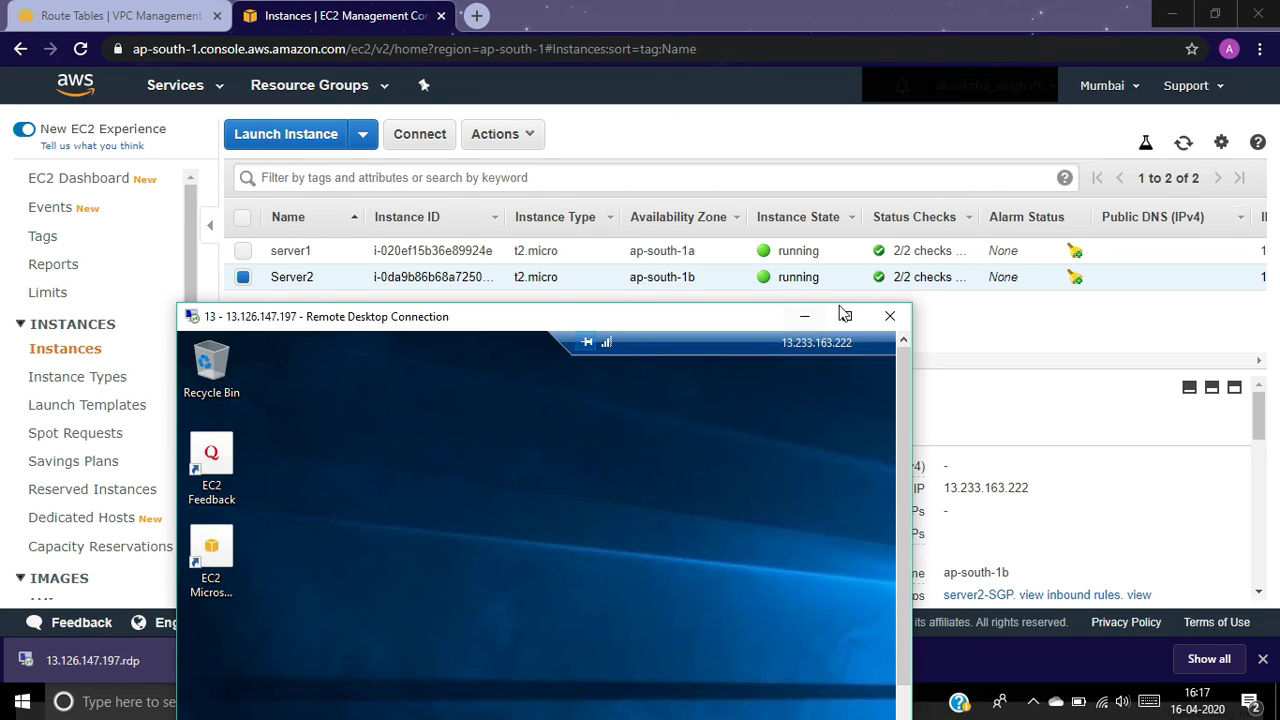
click(846, 318)
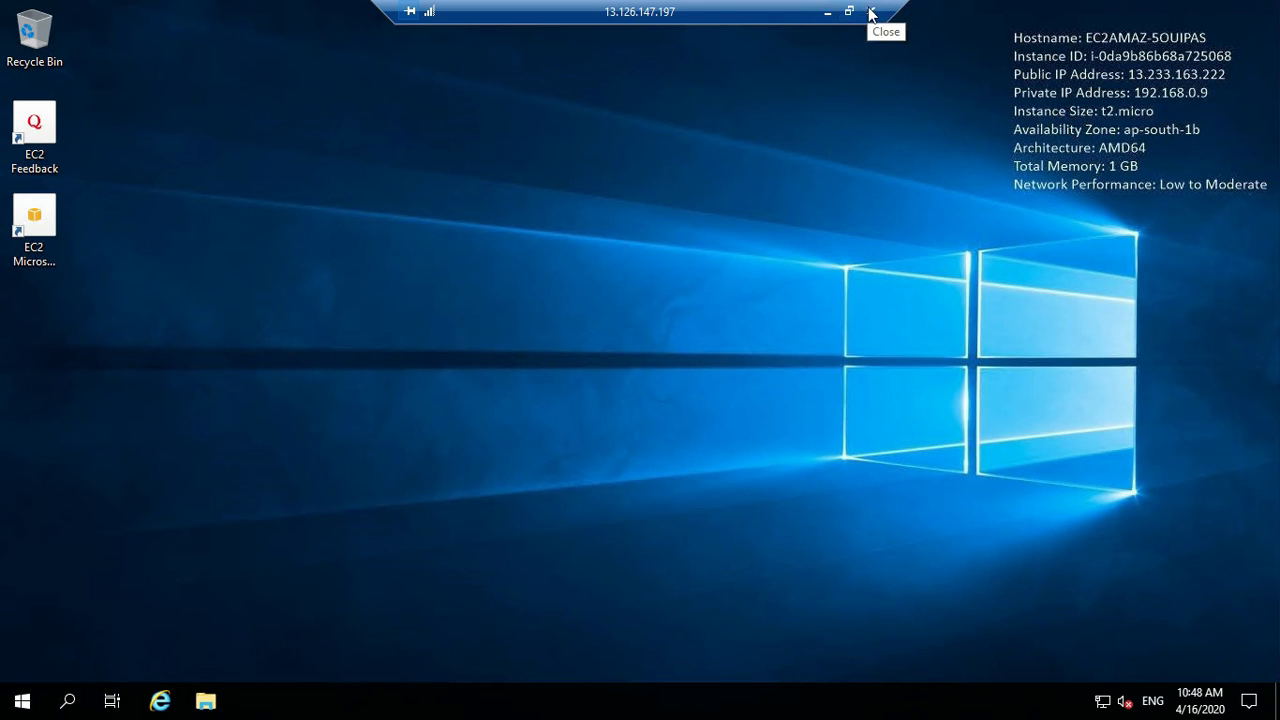
Step: Minimize the RDP session to bring back the EC2 Instances list, opening then dismissing the region menu
click(826, 13)
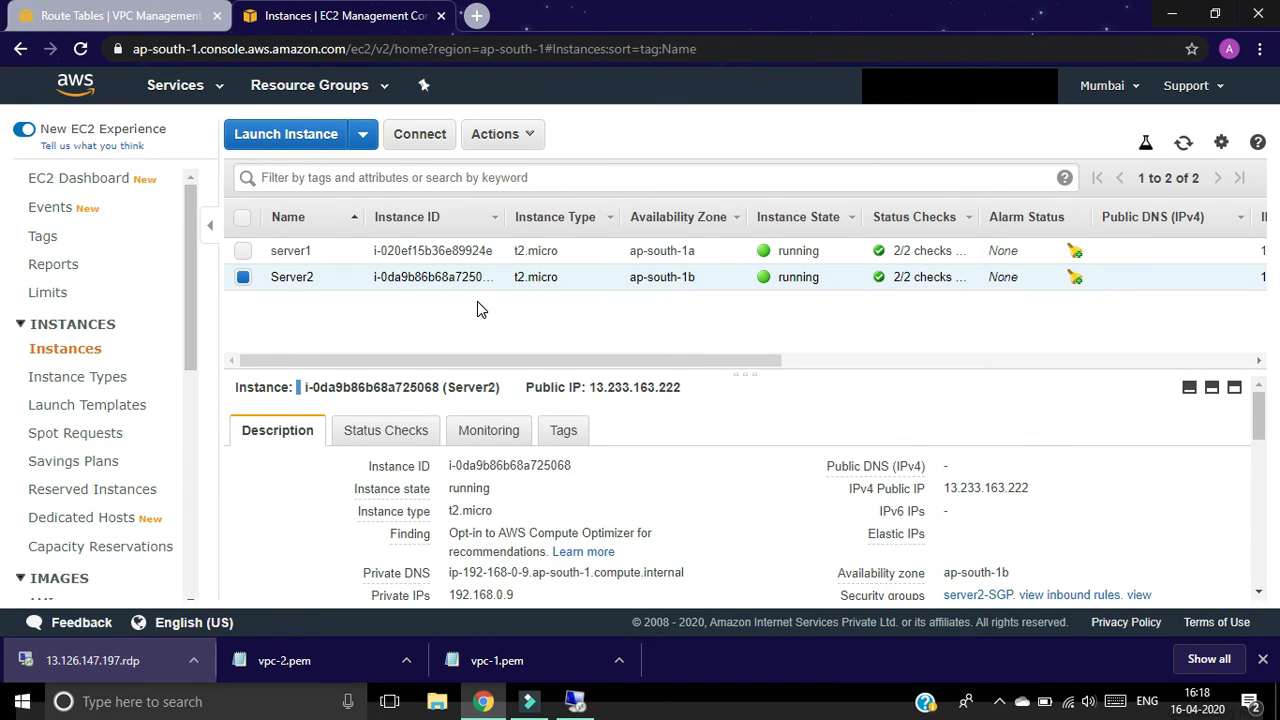
click(1134, 88)
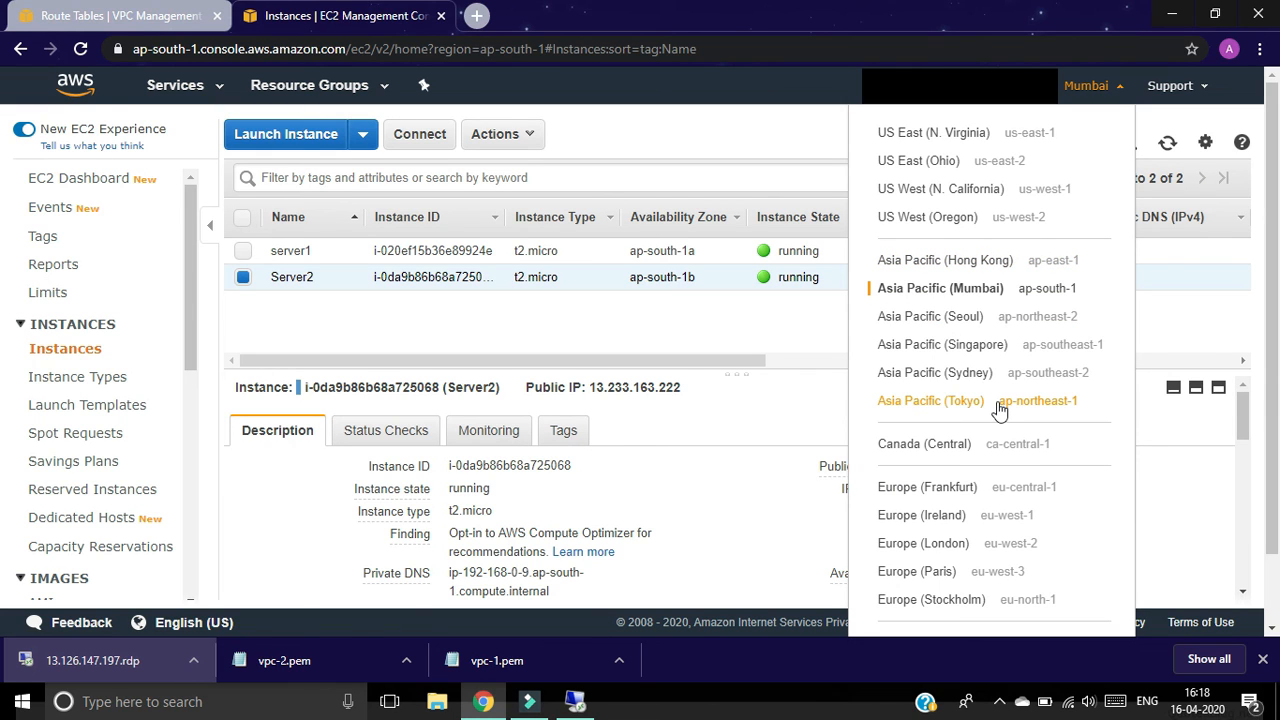
click(783, 345)
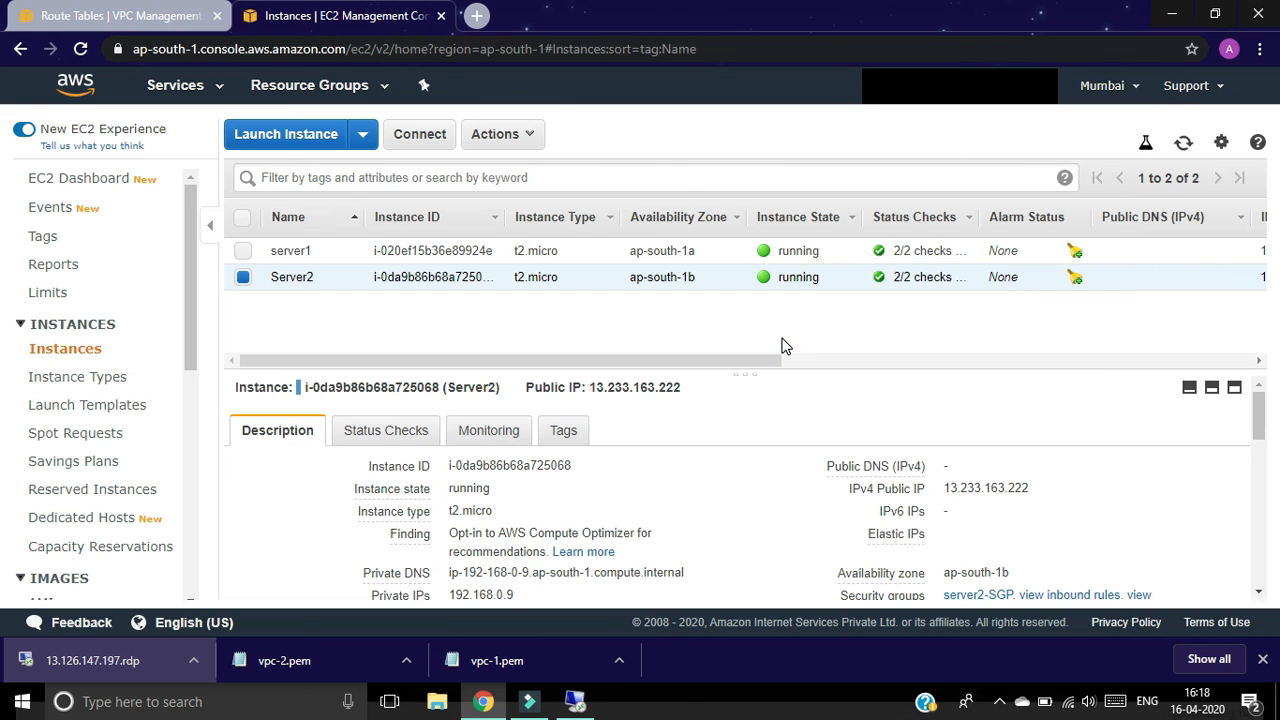